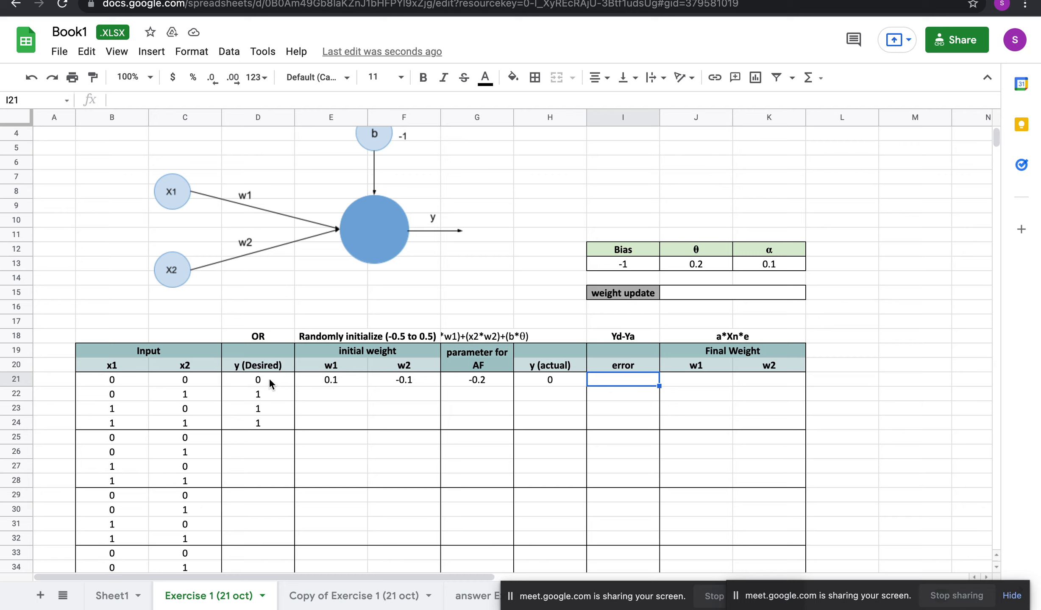
Enter 0 as the error for the first training row in I21.
{"action": "double_click", "coordinate": [641, 381]}
{"action": "type", "text": "="}
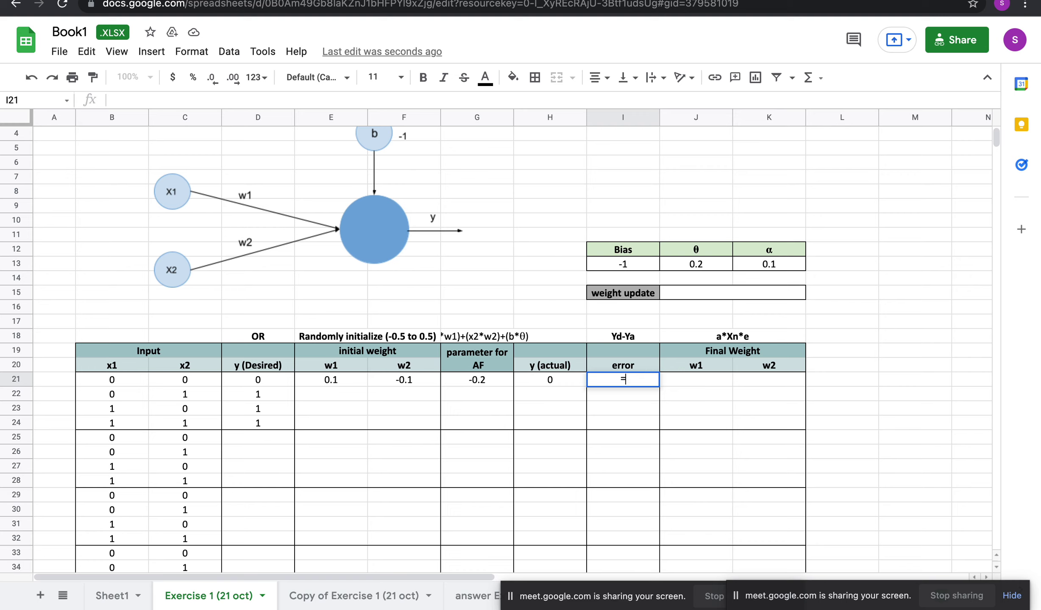
{"action": "key", "text": "BackSpace"}
{"action": "type", "text": "0"}
{"action": "left_click", "coordinate": [712, 384]}
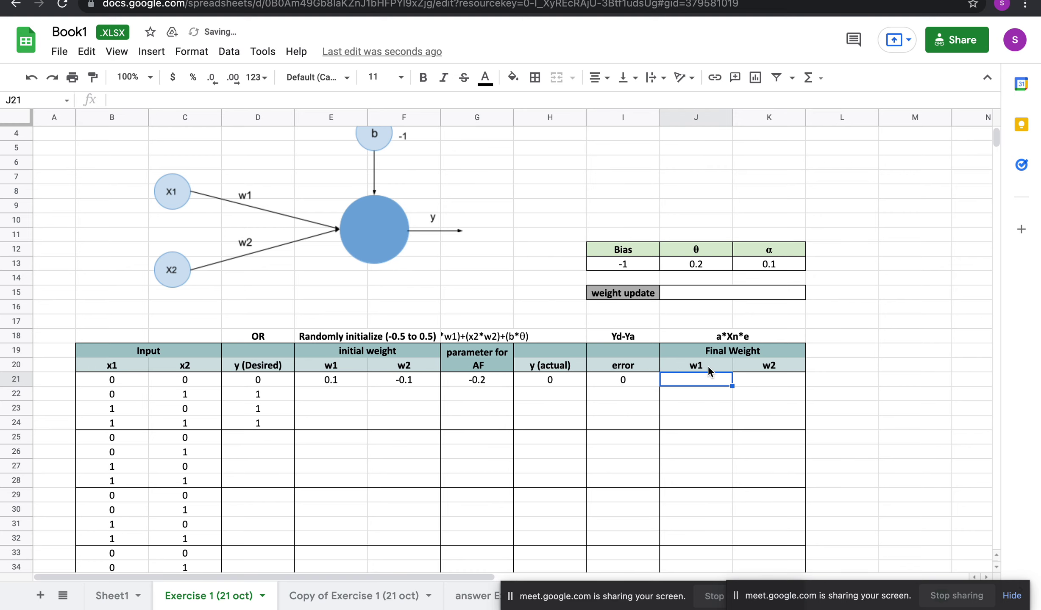
{"action": "left_click", "coordinate": [631, 383]}
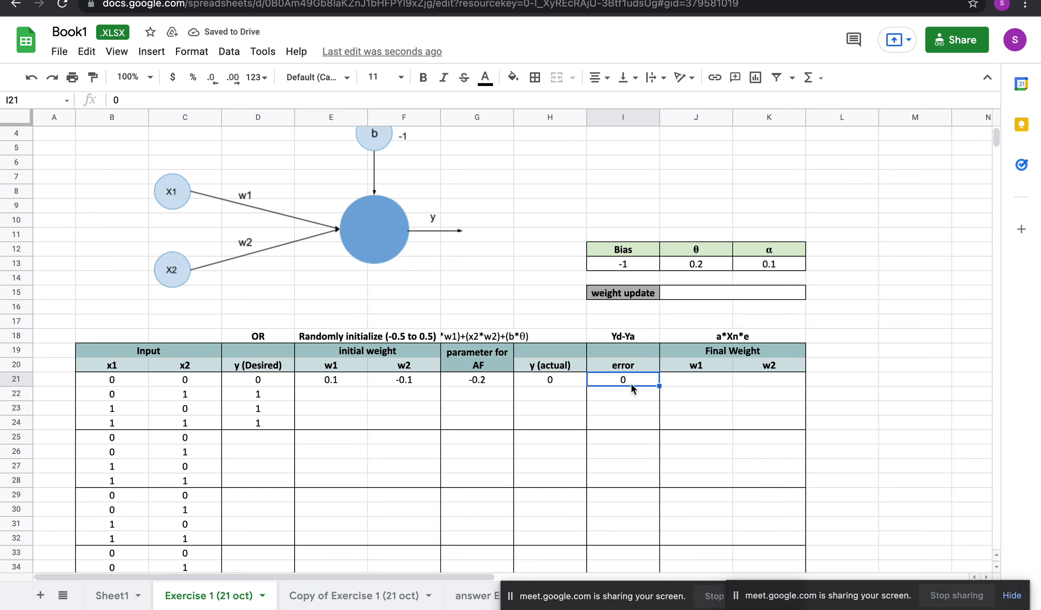
Fill in the first row's final weights with w1 as 0.1 and w2 as -0.1 in J21:K21.
{"action": "left_click", "coordinate": [711, 381]}
{"action": "type", "text": "0.1"}
{"action": "key", "text": "Tab"}
{"action": "type", "text": "-0.1"}
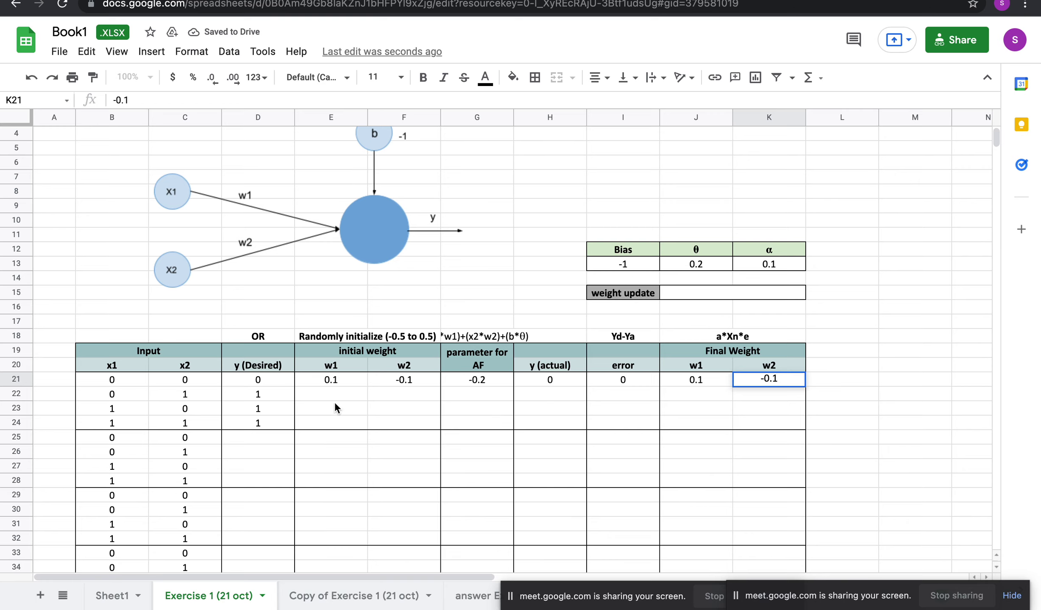
{"action": "left_click", "coordinate": [717, 382]}
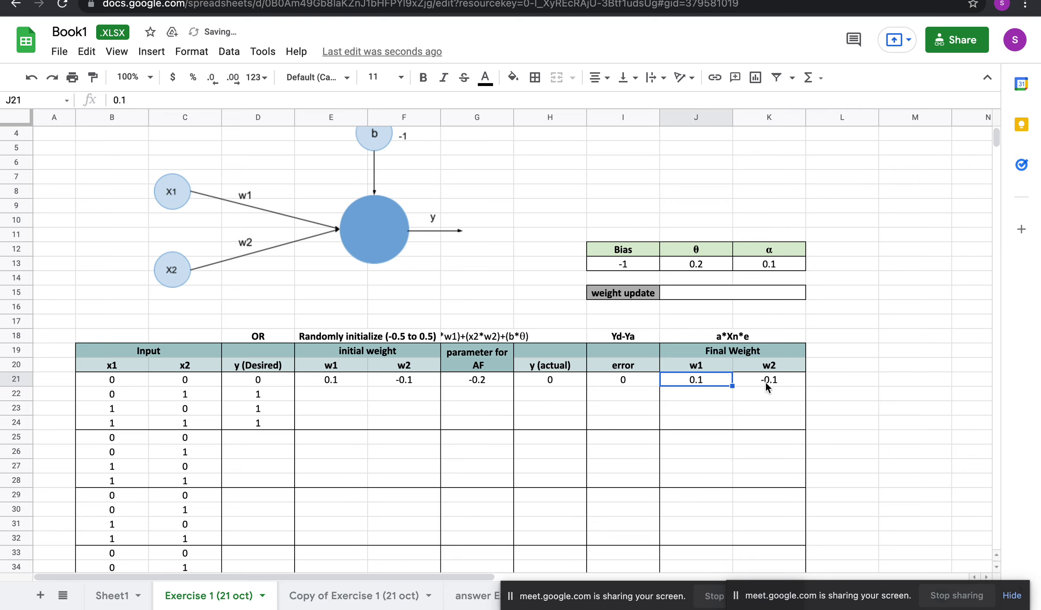
{"action": "left_click", "coordinate": [767, 387]}
{"action": "left_click", "coordinate": [714, 380], "text": "shift"}
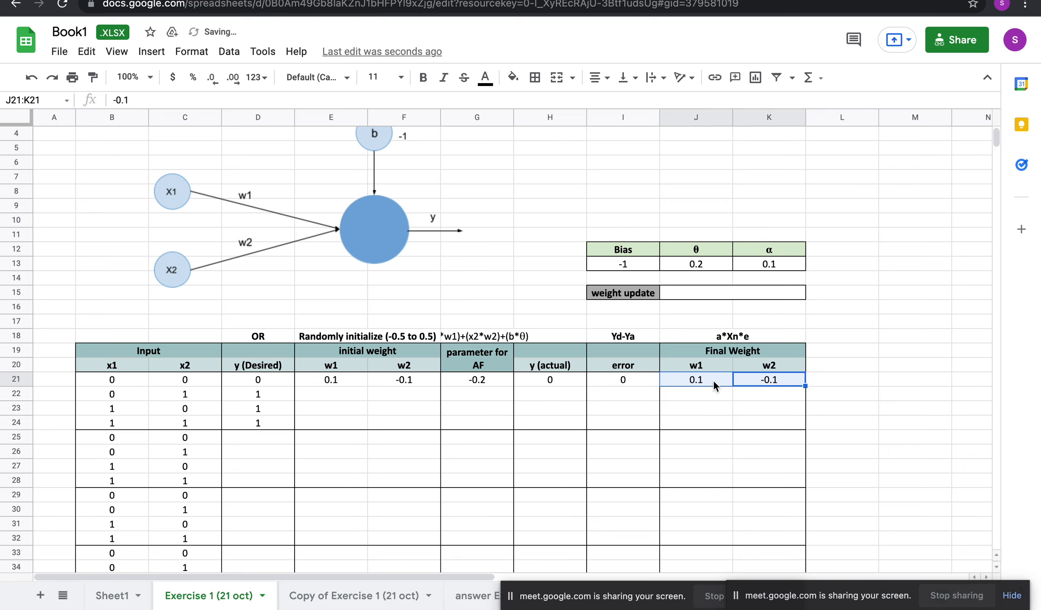
Set the second row's initial weights to 0.1 for w1 and -0.1 for w2 in E22:F22.
{"action": "left_click", "coordinate": [323, 390]}
{"action": "type", "text": "0."}
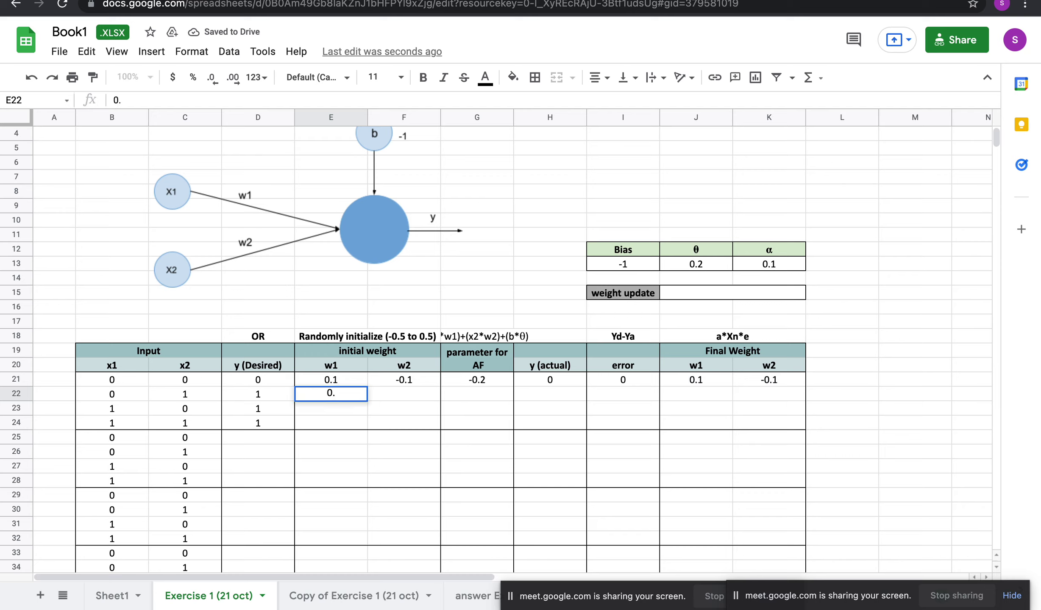
{"action": "type", "text": "1"}
{"action": "left_click", "coordinate": [403, 394]}
{"action": "type", "text": "-0.1"}
Compute the second row's activation function parameter in G22 with the suggested formula =(B22*E22)+(C22*F22)+(-1*0.2).
{"action": "left_click", "coordinate": [487, 394]}
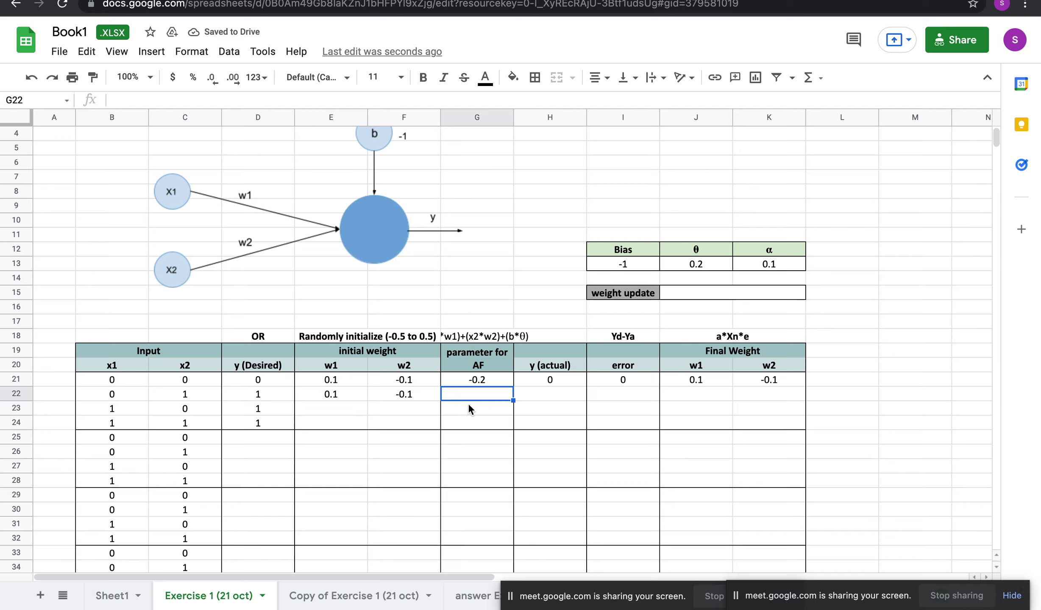
{"action": "double_click", "coordinate": [484, 395]}
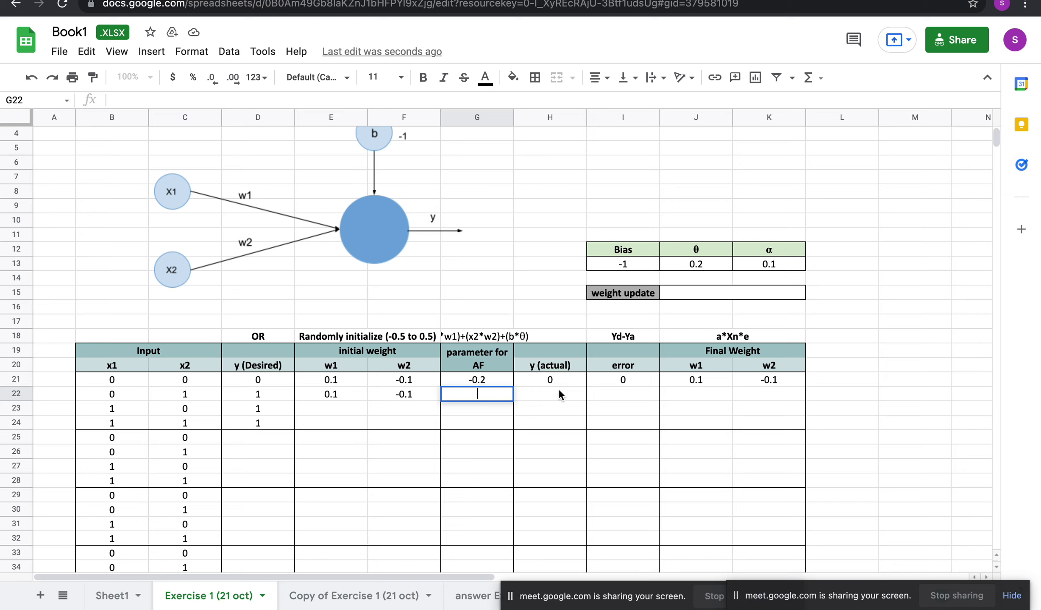
{"action": "type", "text": "="}
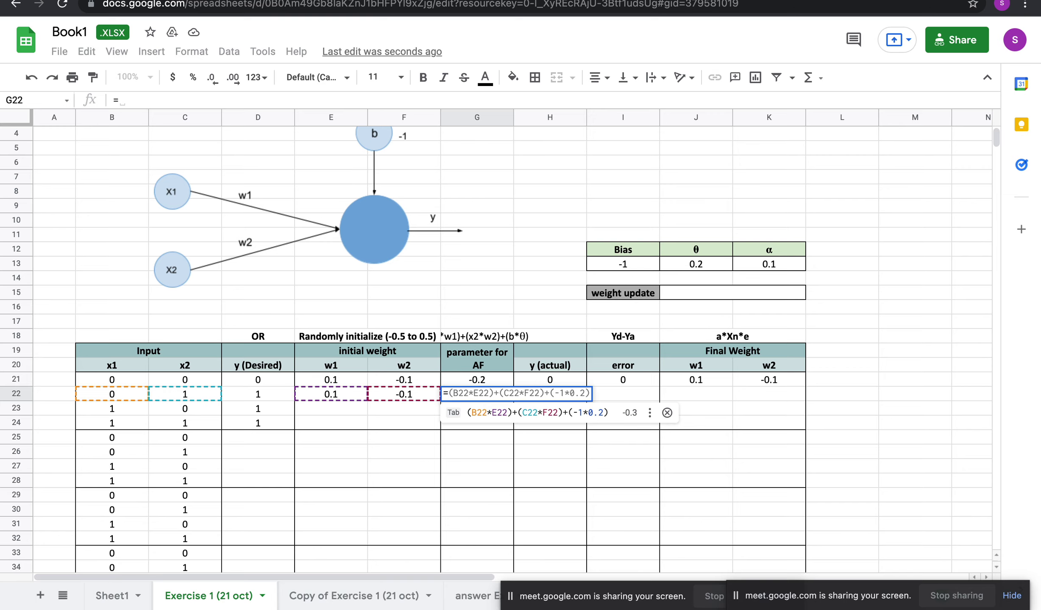
{"action": "key", "text": "Tab"}
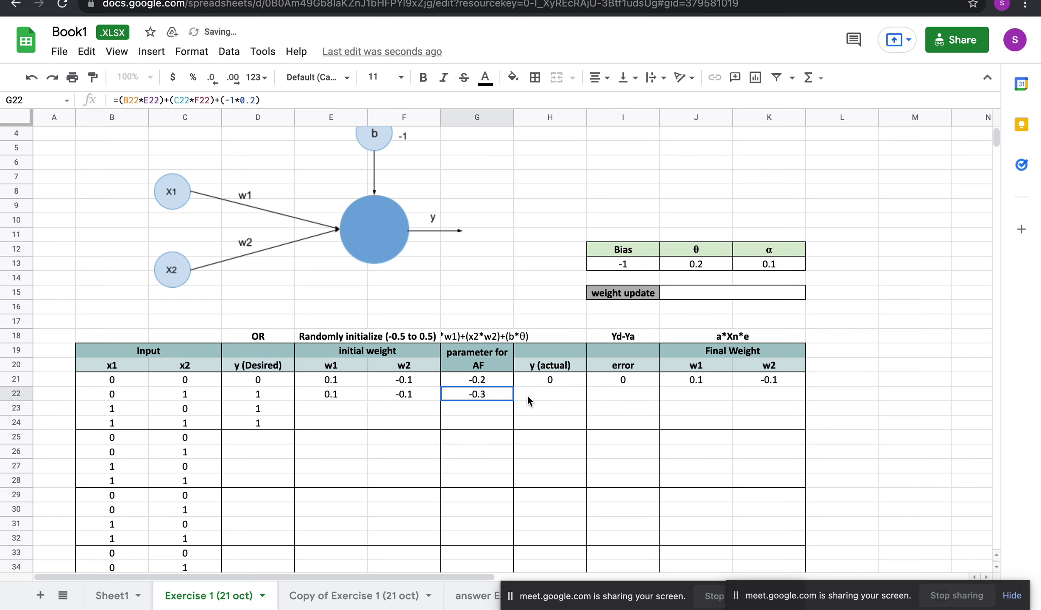
Enter 0 as the actual output in H22 and 1 as the error in I22.
{"action": "left_click", "coordinate": [554, 393]}
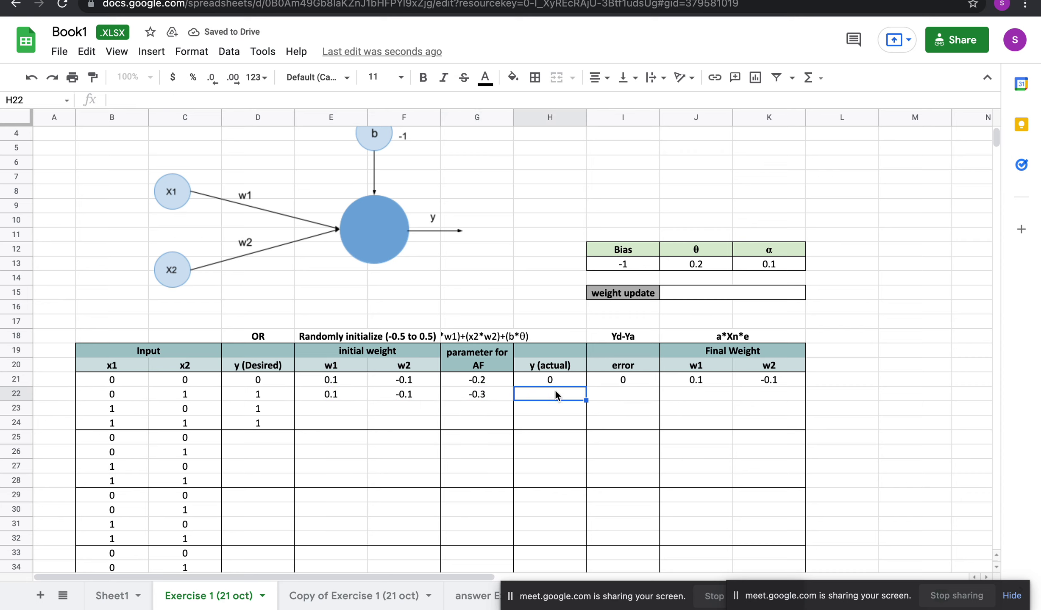
{"action": "type", "text": "0"}
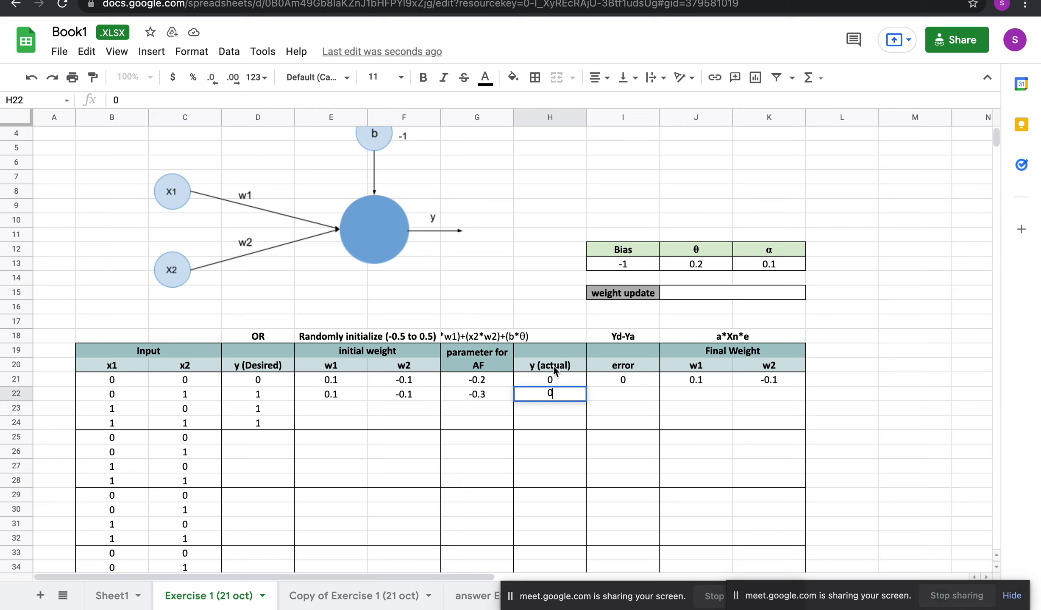
{"action": "left_click", "coordinate": [612, 395]}
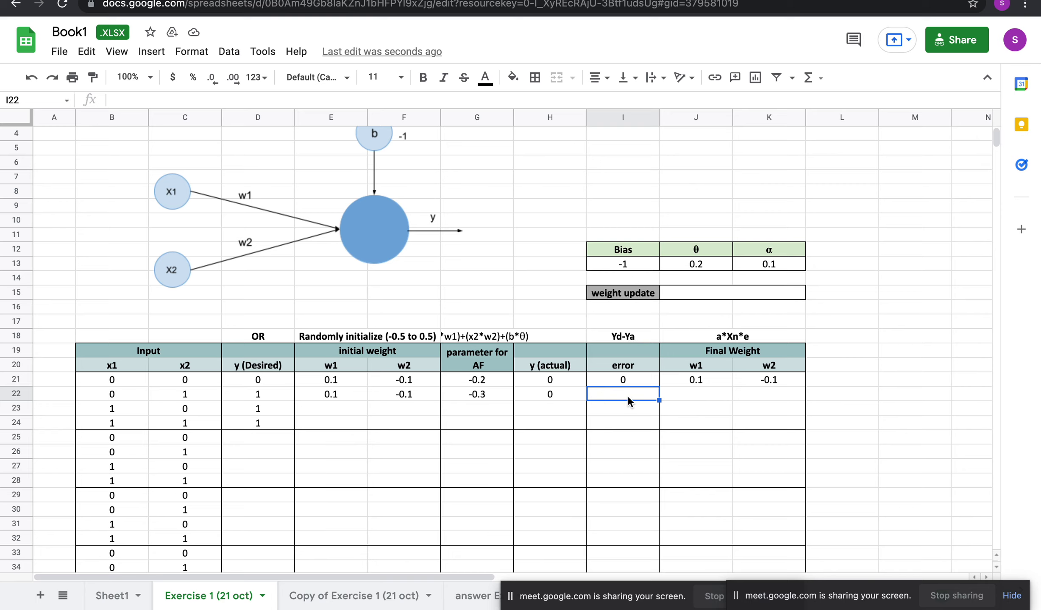
{"action": "type", "text": "1"}
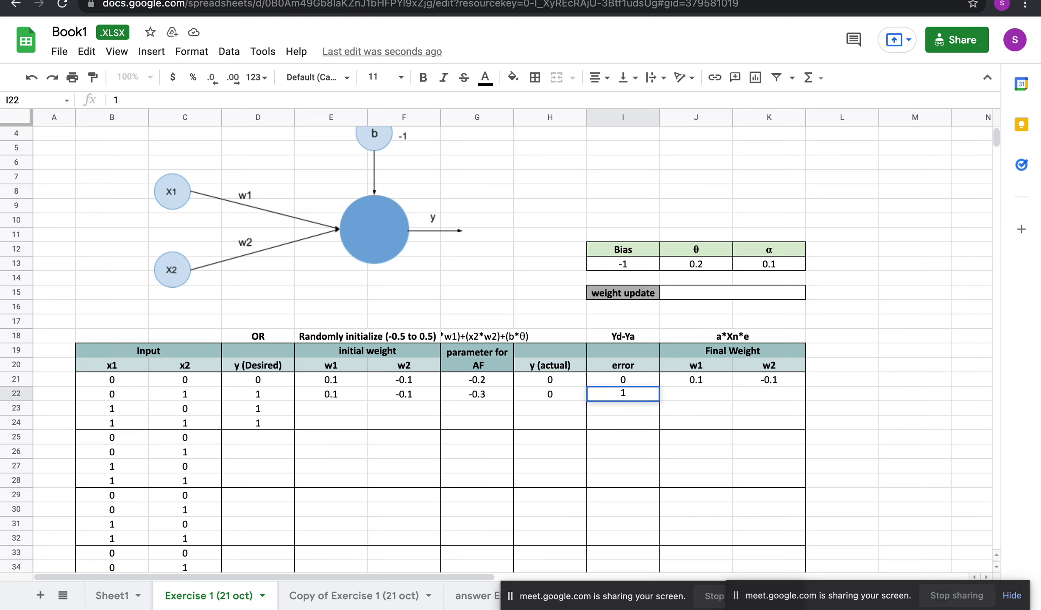
{"action": "left_click", "coordinate": [652, 424]}
{"action": "left_click", "coordinate": [639, 396]}
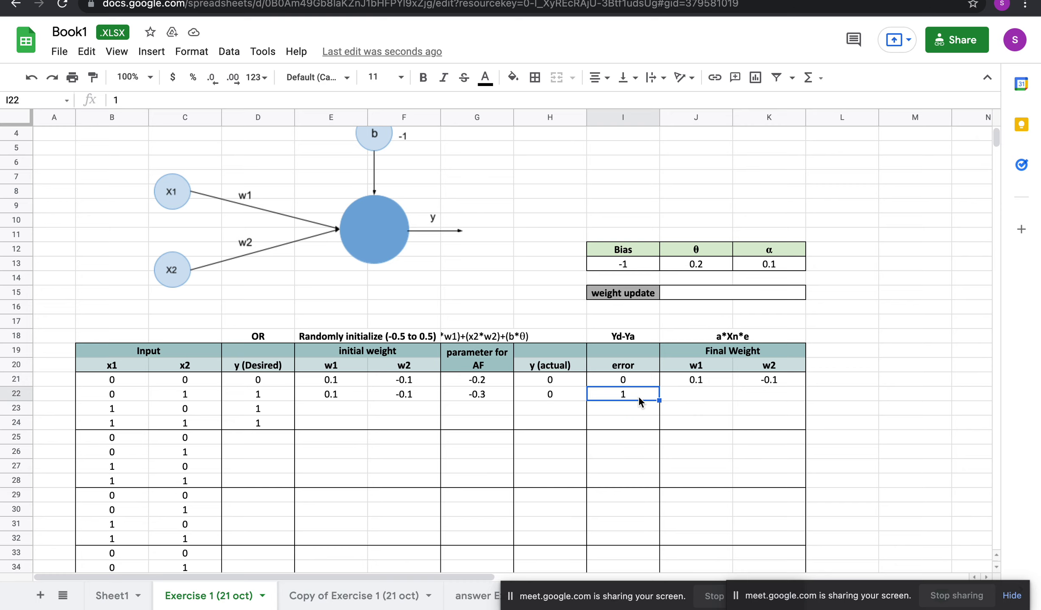
Calculate the w1 weight update for row 22 in the weight update cell with the formula =K13*B22*I22.
{"action": "left_click", "coordinate": [698, 398]}
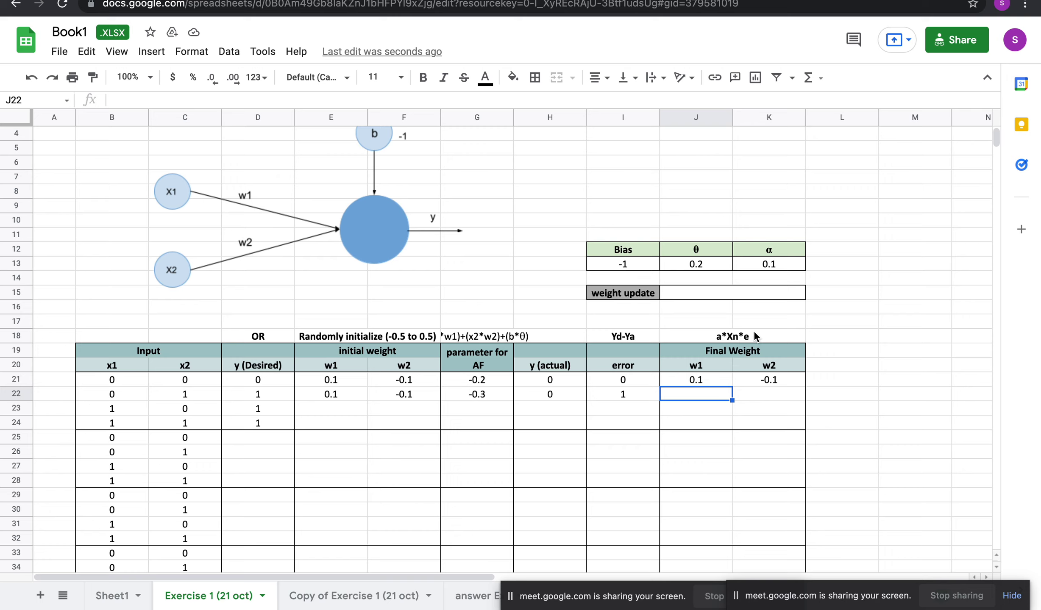
{"action": "left_click", "coordinate": [729, 294]}
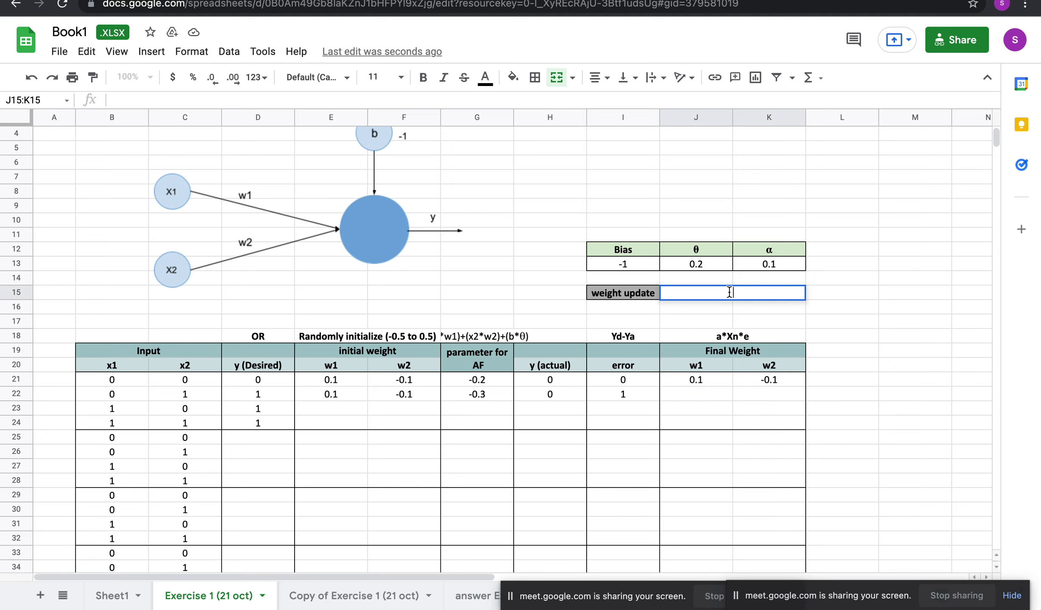
{"action": "type", "text": "="}
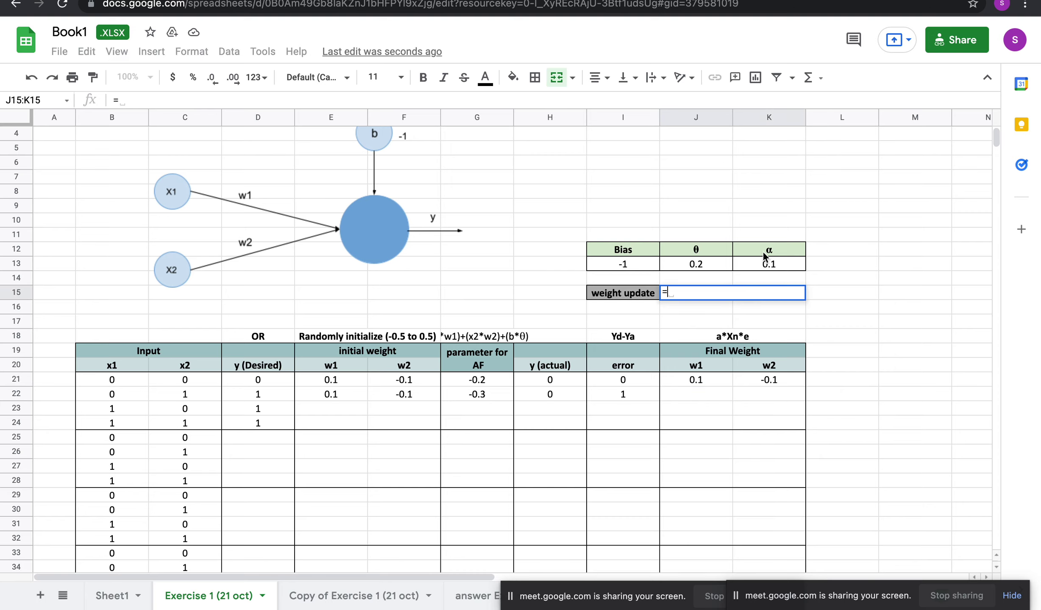
{"action": "left_click", "coordinate": [765, 265]}
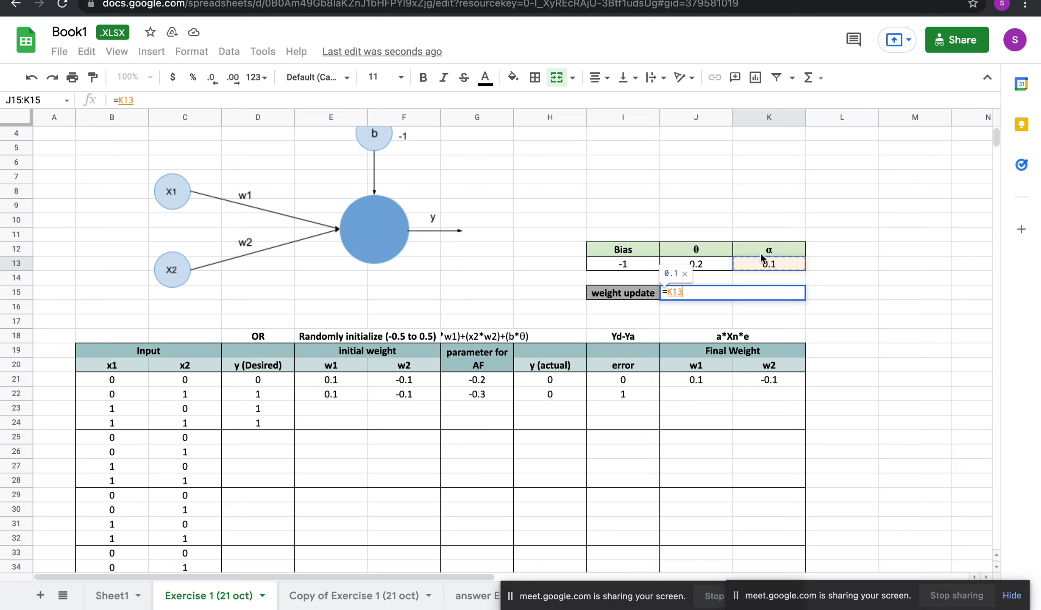
{"action": "type", "text": "*"}
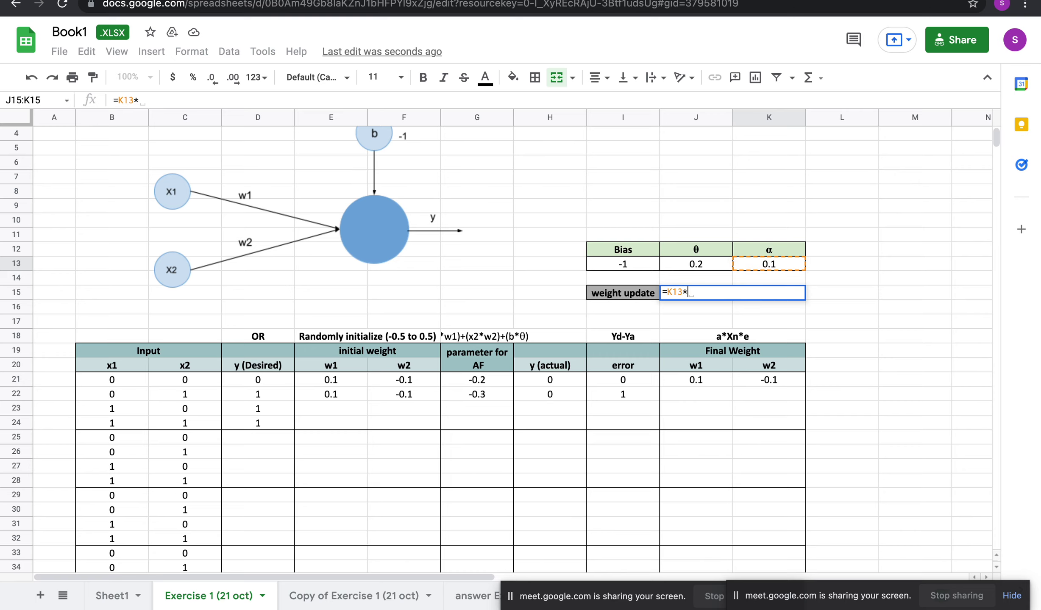
{"action": "left_click", "coordinate": [130, 393]}
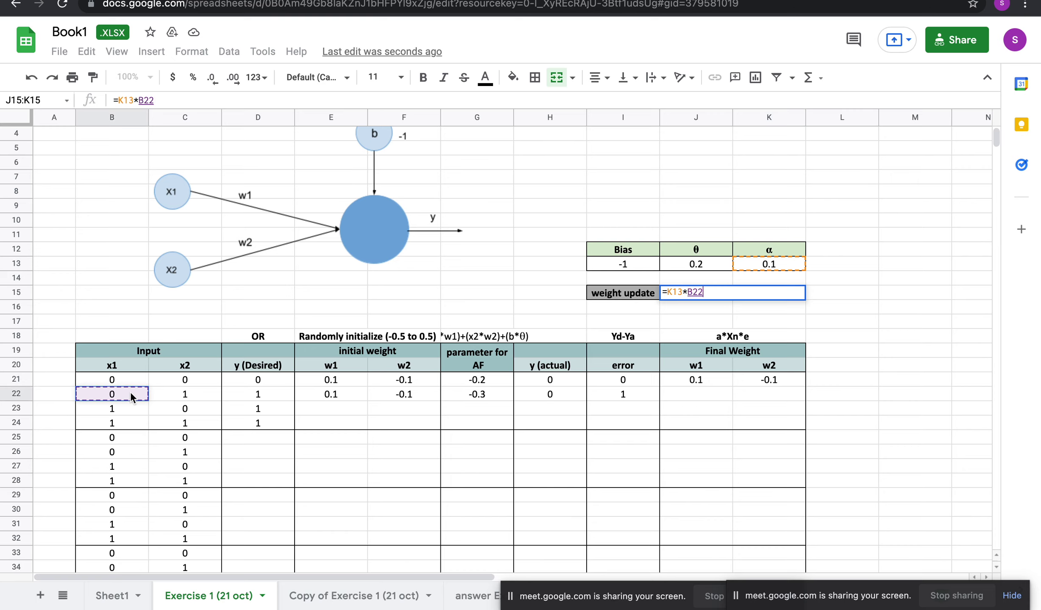
{"action": "type", "text": "*"}
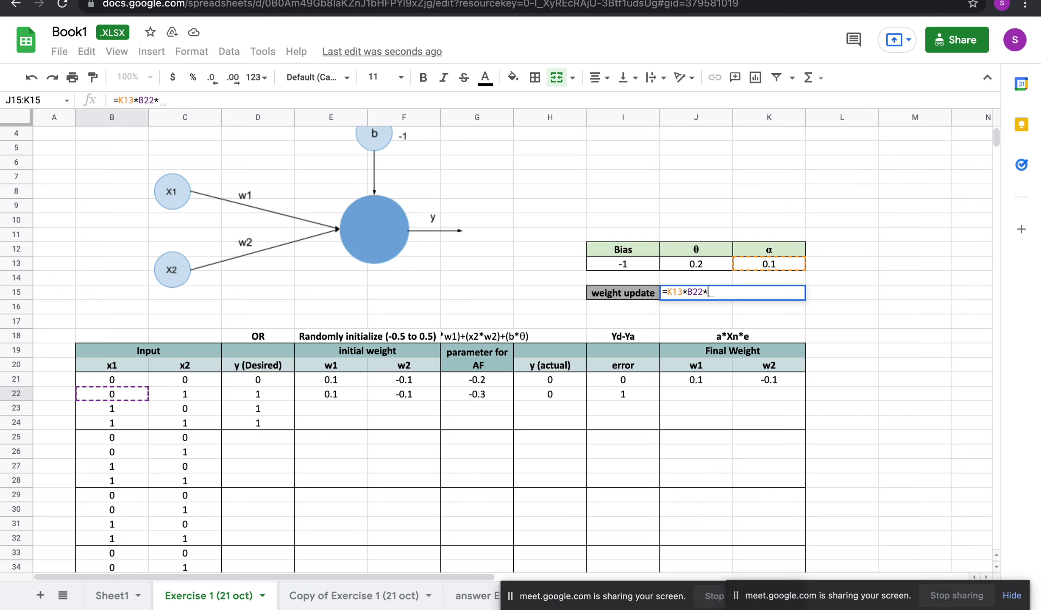
{"action": "left_click", "coordinate": [632, 395]}
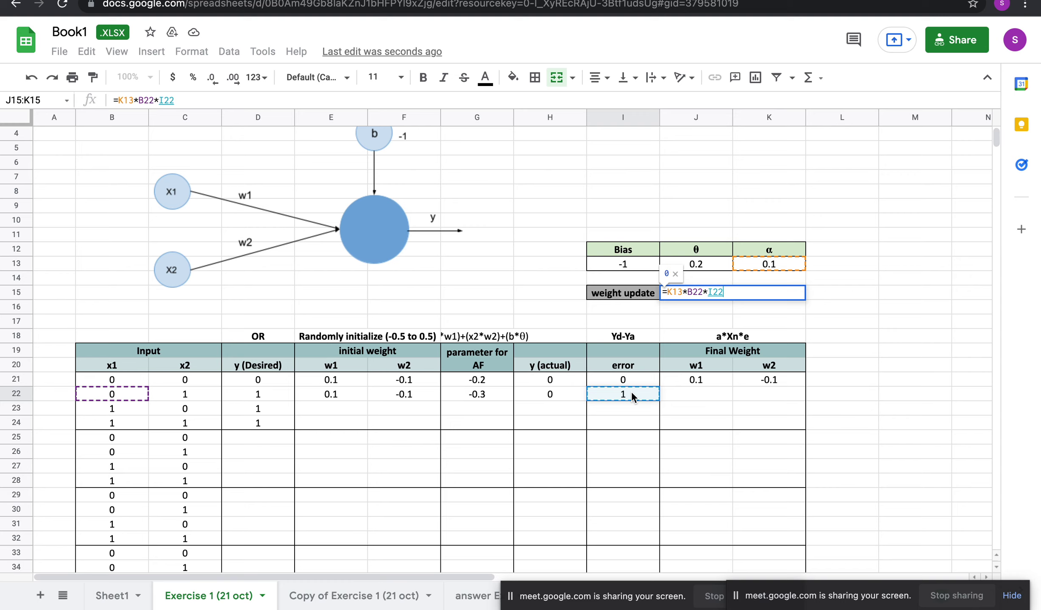
{"action": "key", "text": "Return"}
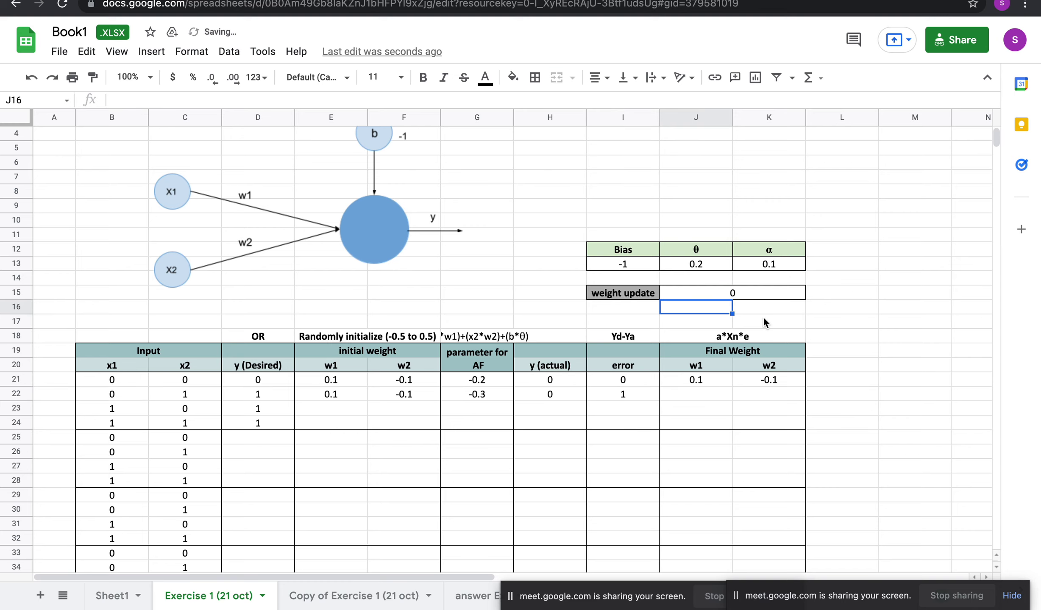
{"action": "left_click", "coordinate": [759, 290]}
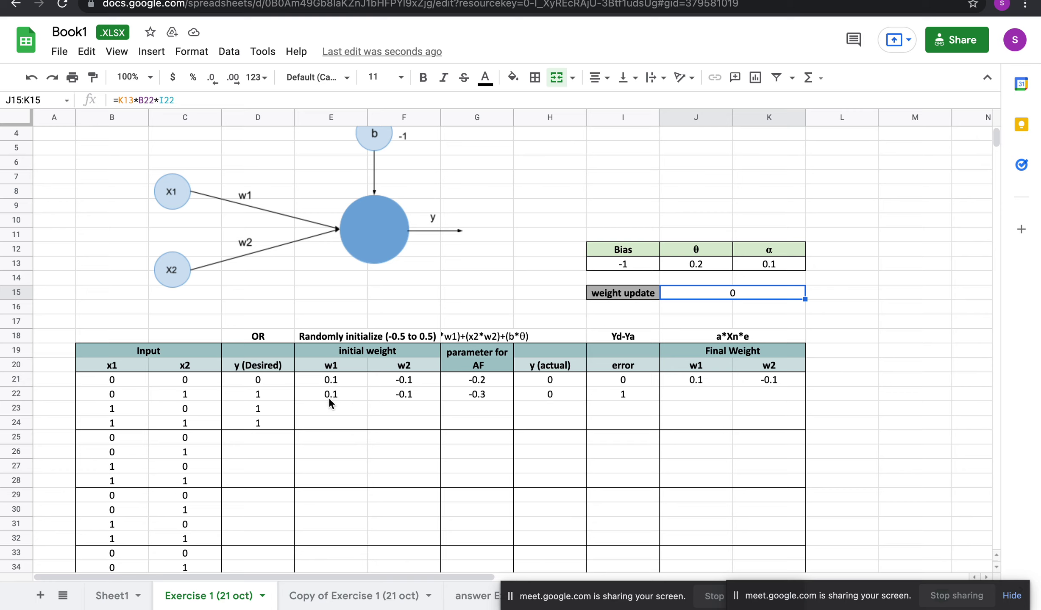
Enter 0.1 as the second row's final w1 weight in J22.
{"action": "left_click", "coordinate": [707, 396]}
{"action": "double_click", "coordinate": [707, 396]}
{"action": "type", "text": "0.1"}
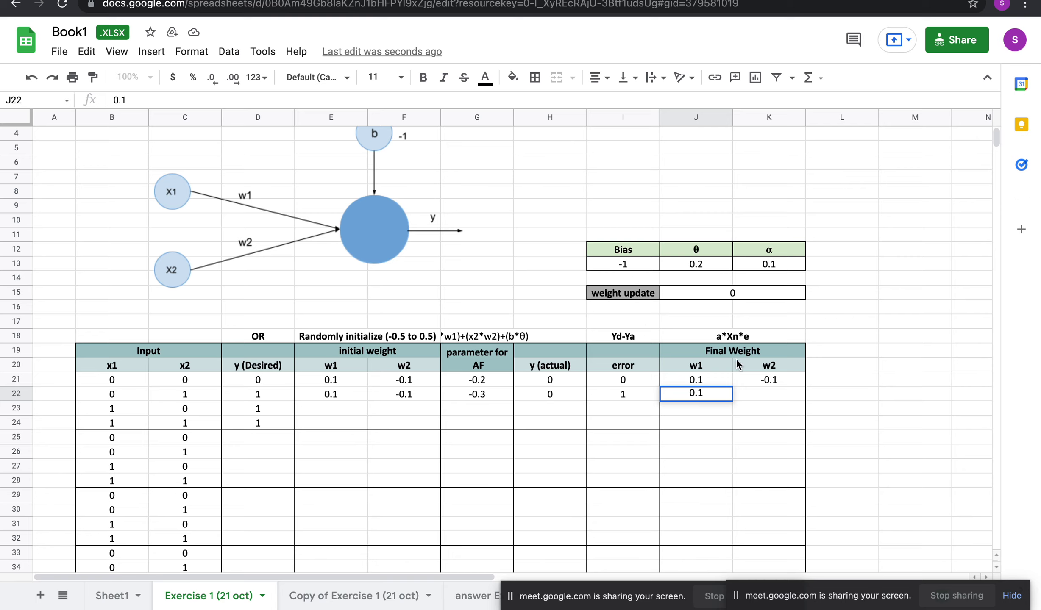
{"action": "left_click", "coordinate": [776, 394]}
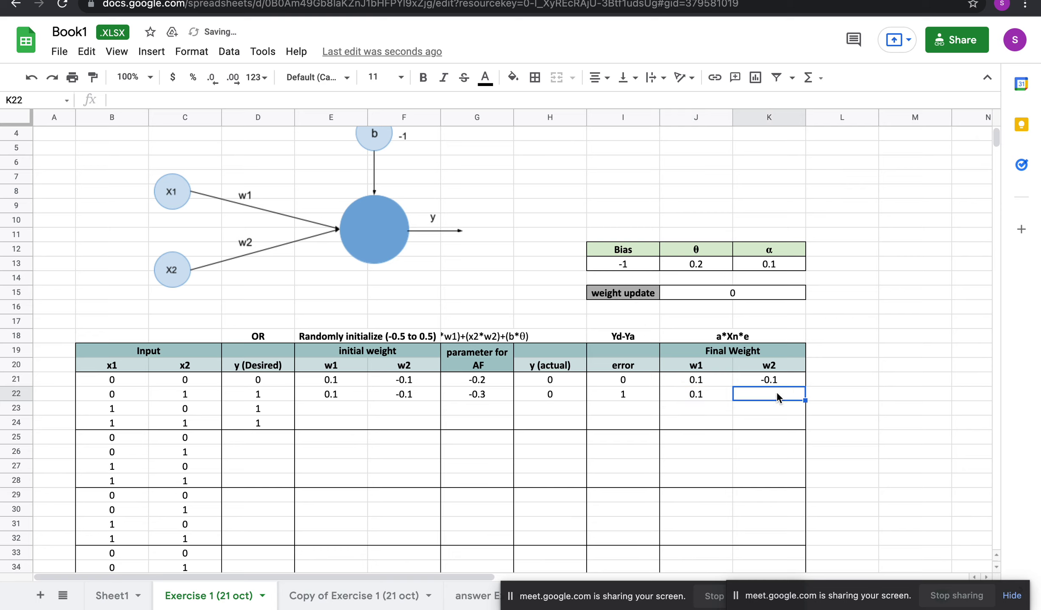
{"action": "left_click", "coordinate": [700, 395]}
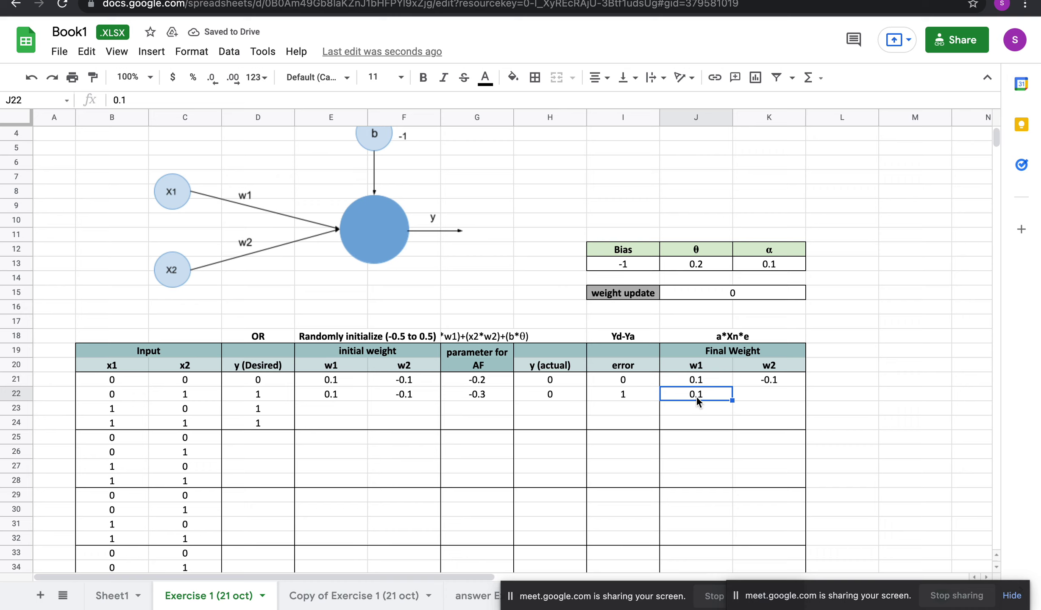
{"action": "left_click", "coordinate": [768, 394]}
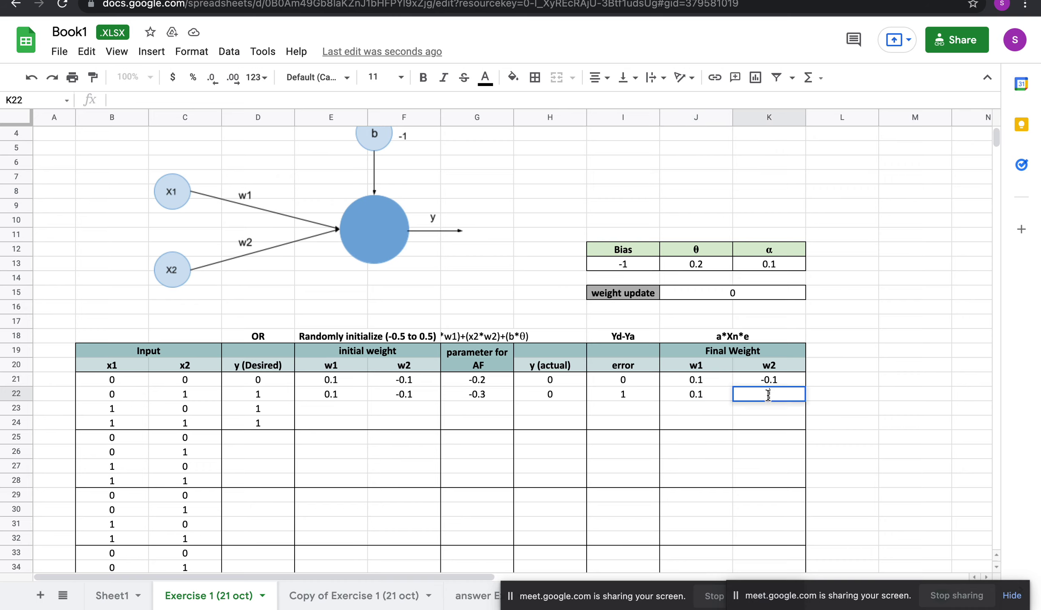
Replace the weight update cell's formula with =K13*C22*F22 for the w2 update of row 22.
{"action": "left_click", "coordinate": [737, 296]}
{"action": "key", "text": "Delete"}
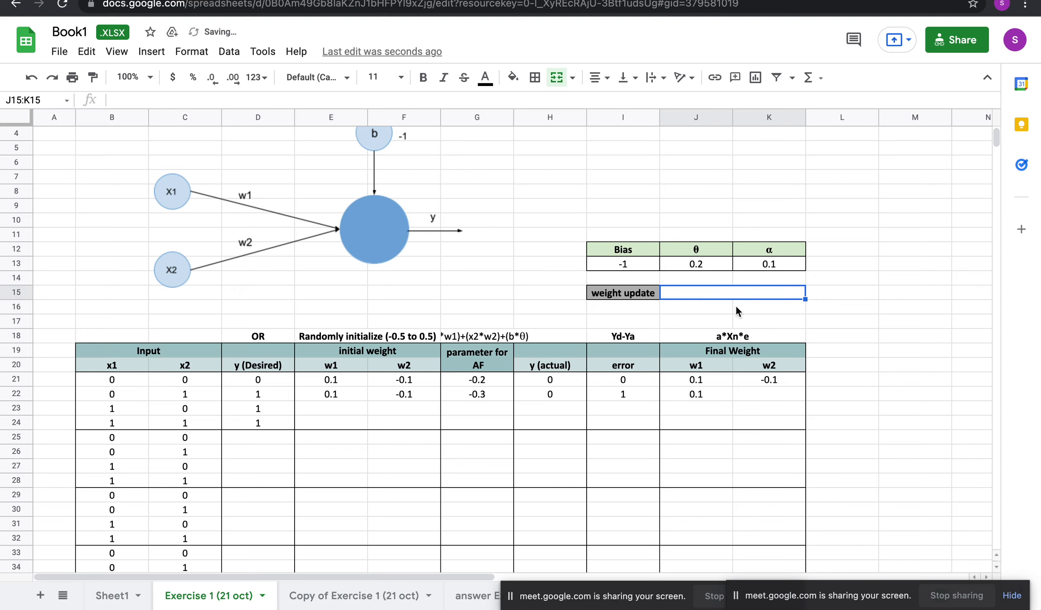
{"action": "type", "text": "="}
{"action": "left_click", "coordinate": [779, 263]}
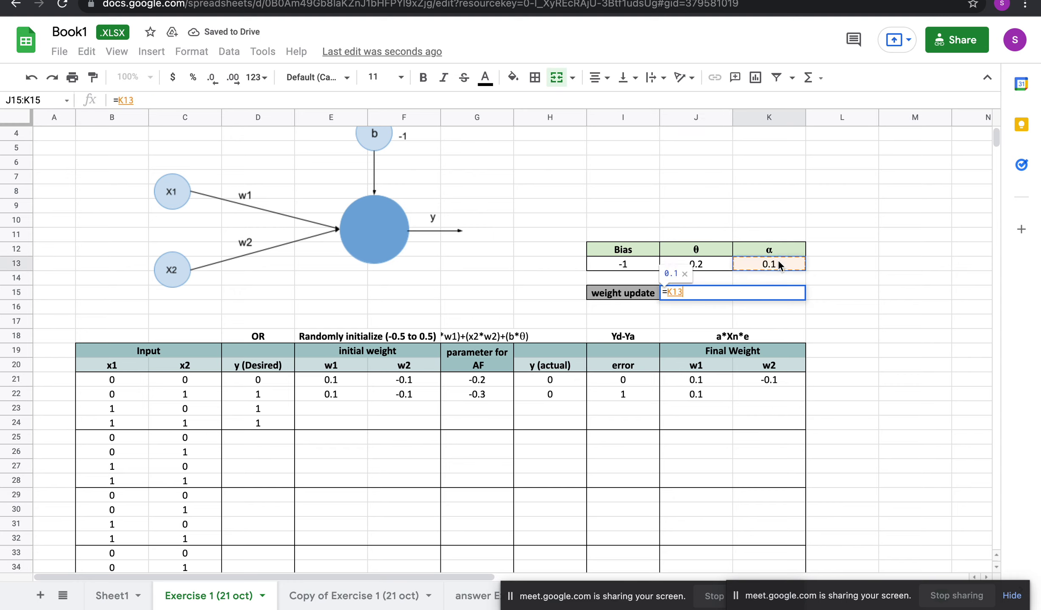
{"action": "type", "text": "*"}
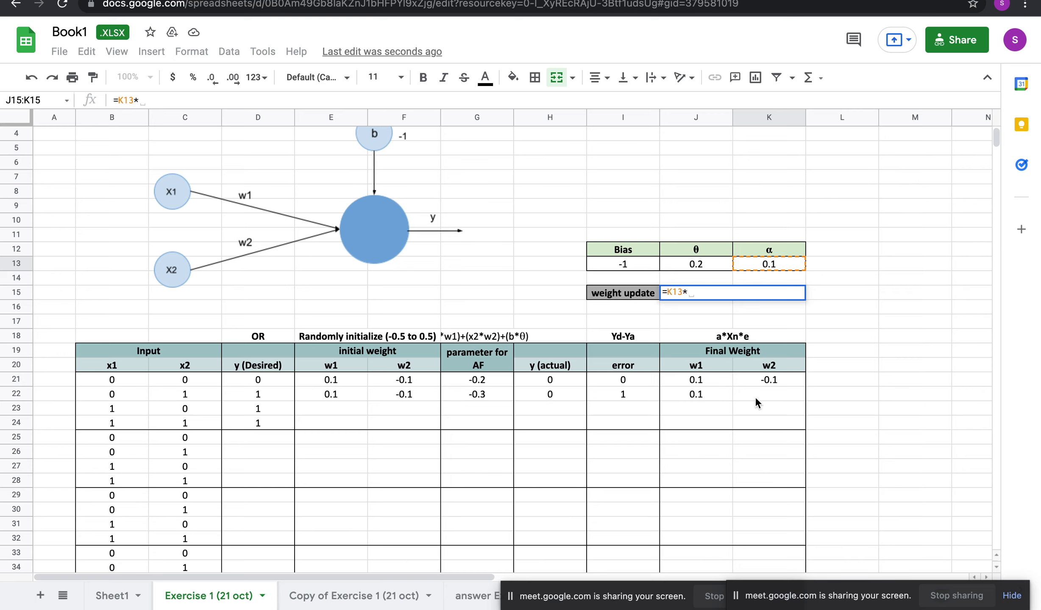
{"action": "left_click", "coordinate": [190, 394]}
{"action": "type", "text": "*"}
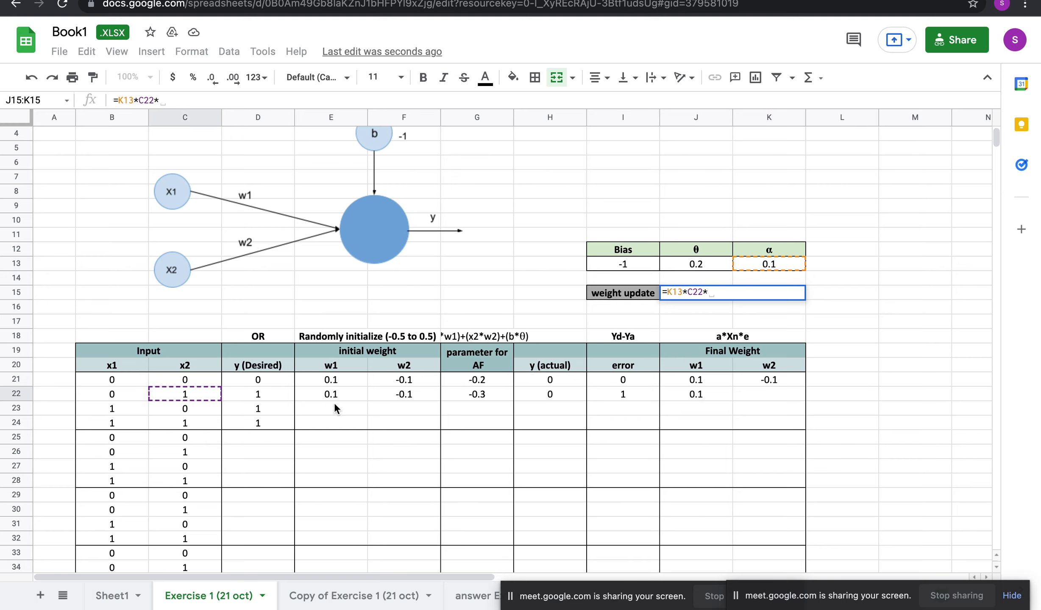
{"action": "left_click", "coordinate": [408, 394]}
{"action": "key", "text": "Return"}
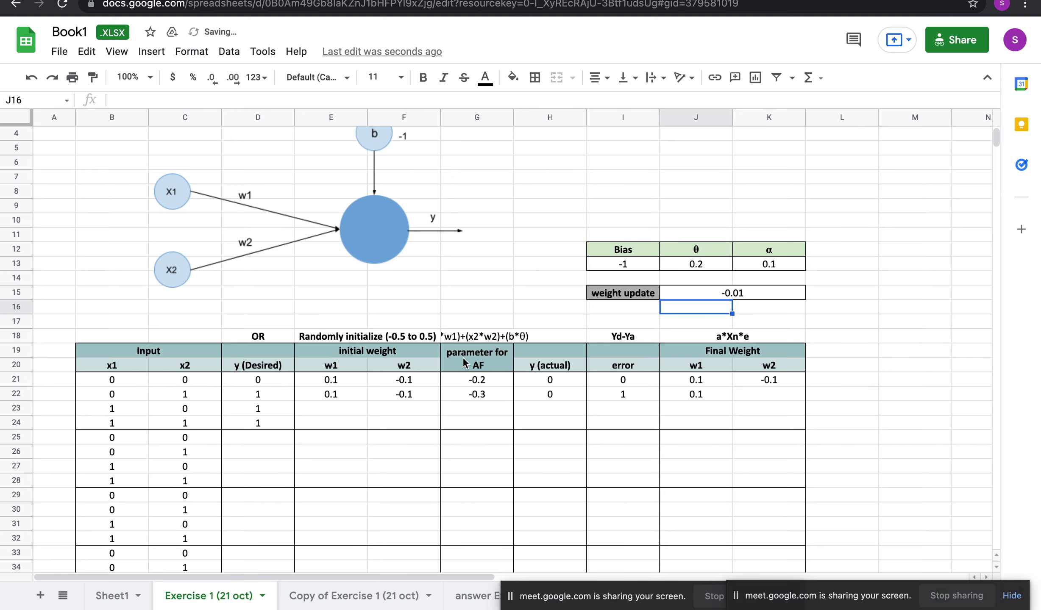
Replace the weight update cell's formula with =0.1*1*(-0.1), using α, row 22's x2 and the initial w2.
{"action": "left_click", "coordinate": [759, 299]}
{"action": "key", "text": "Delete"}
{"action": "left_click", "coordinate": [778, 267]}
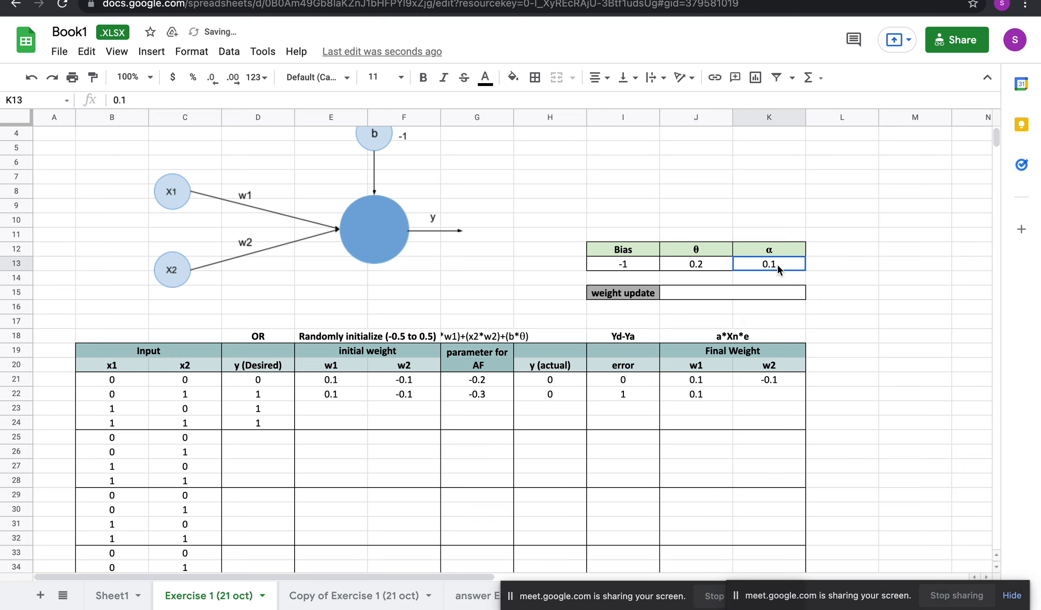
{"action": "left_click", "coordinate": [736, 294]}
{"action": "type", "text": "="}
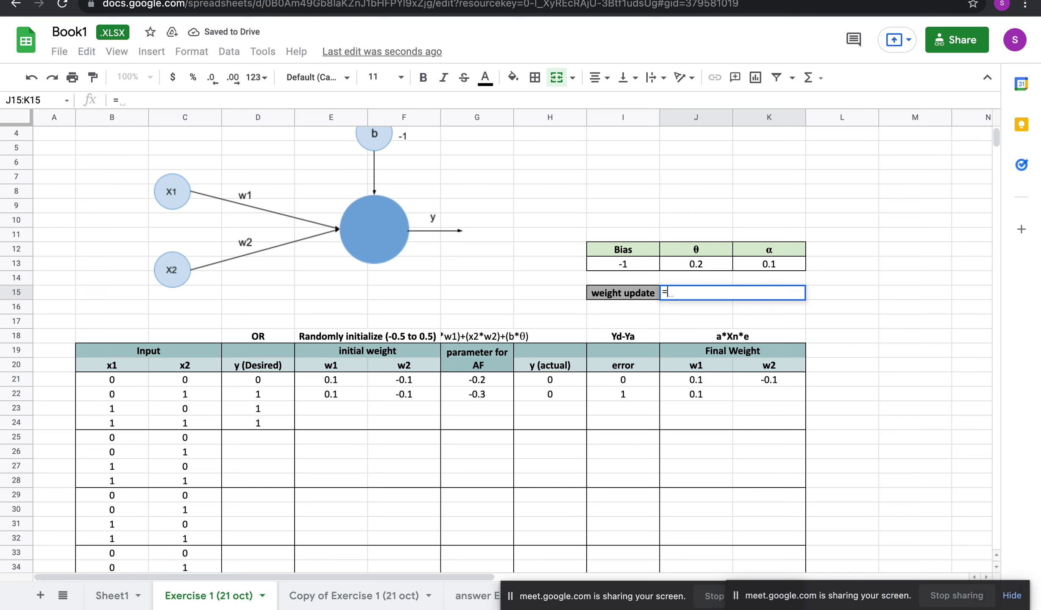
{"action": "type", "text": "0."}
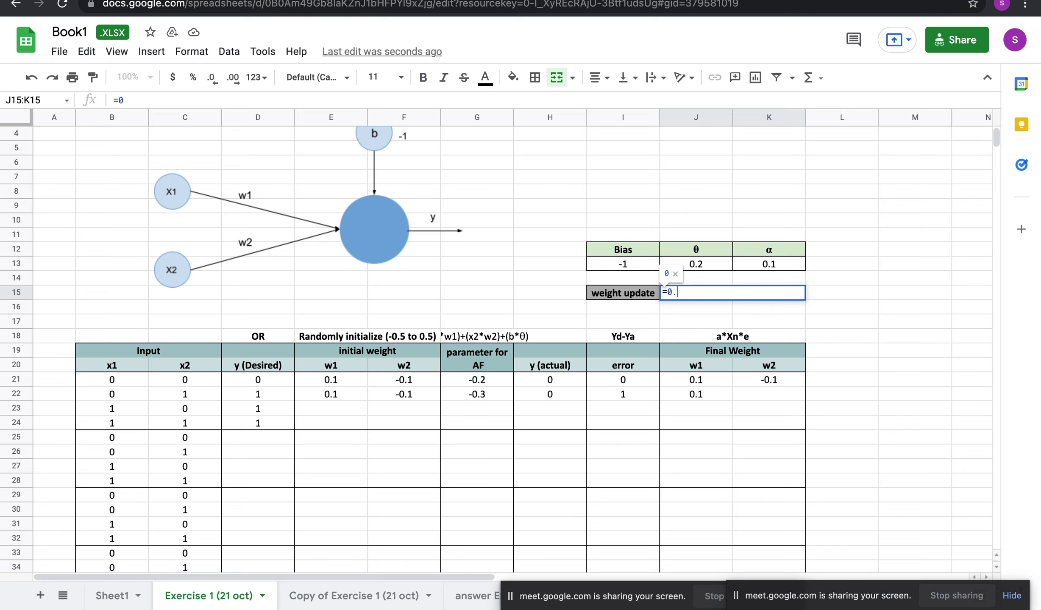
{"action": "type", "text": "1*"}
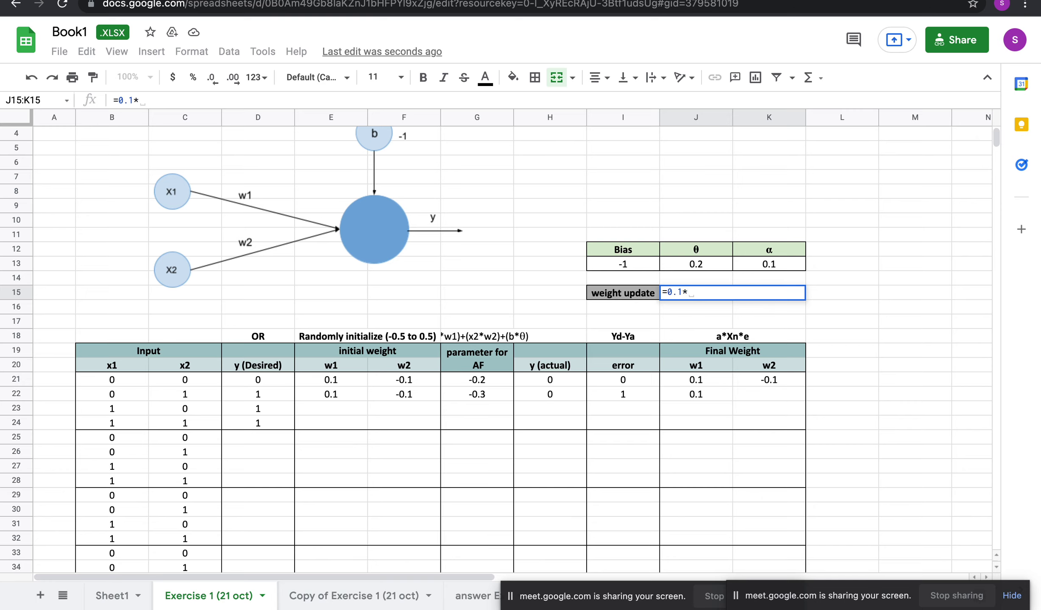
{"action": "type", "text": "1*()"}
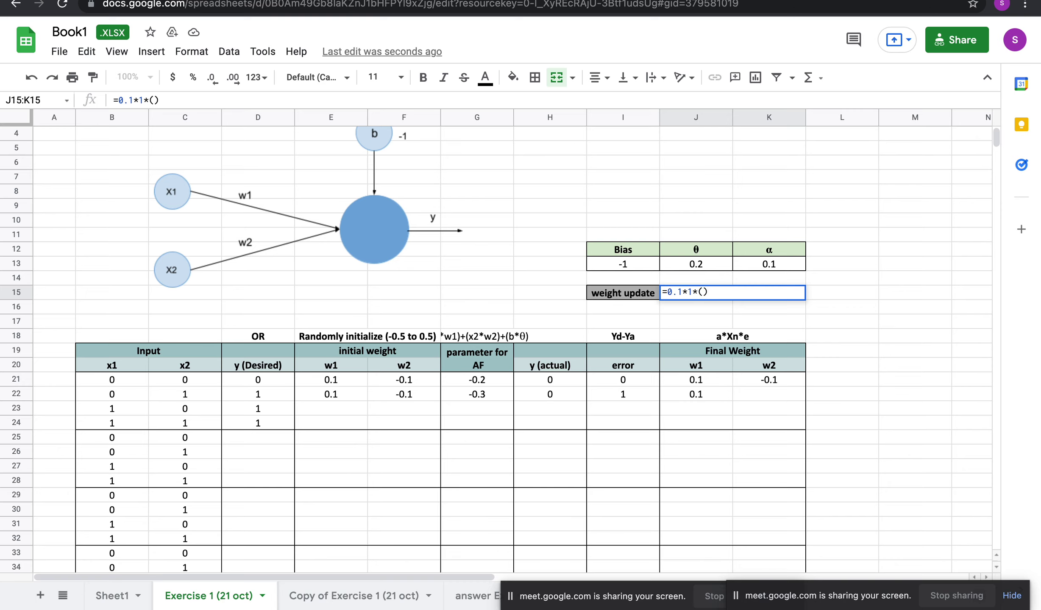
{"action": "type", "text": "-0.1"}
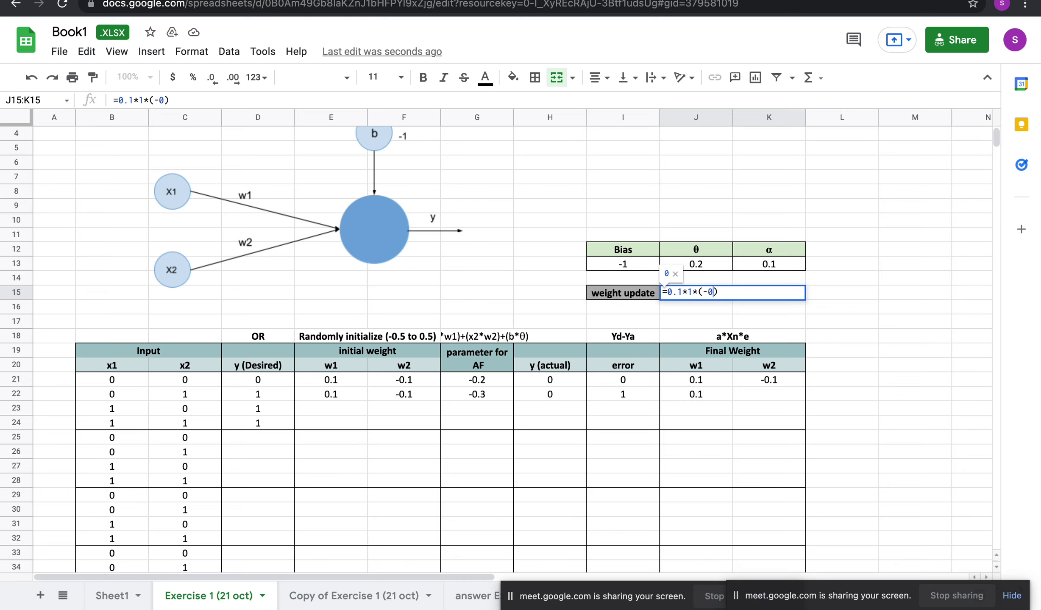
{"action": "key", "text": "Return"}
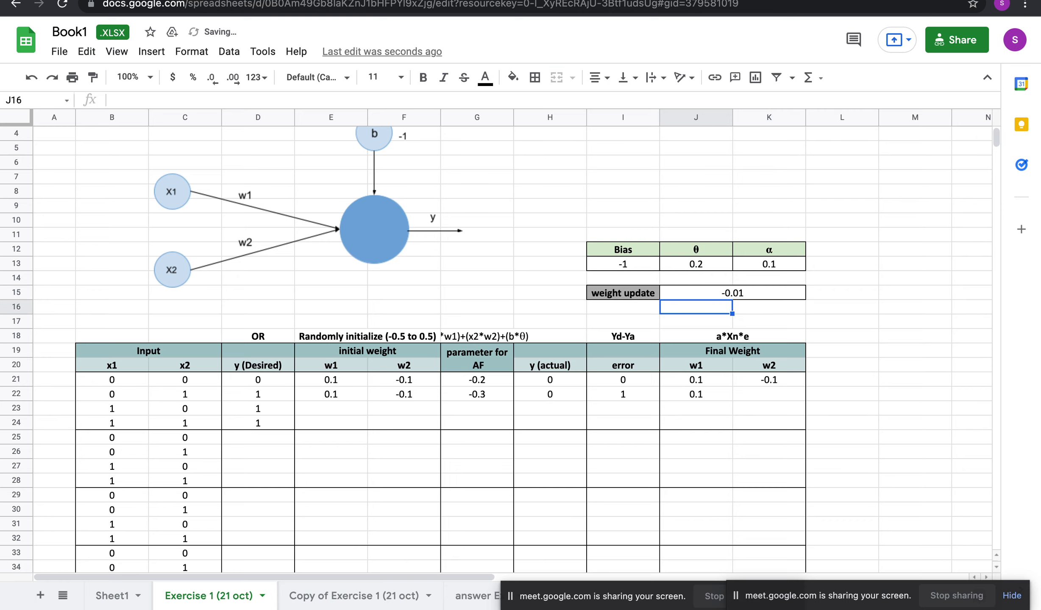
{"action": "left_click", "coordinate": [758, 293]}
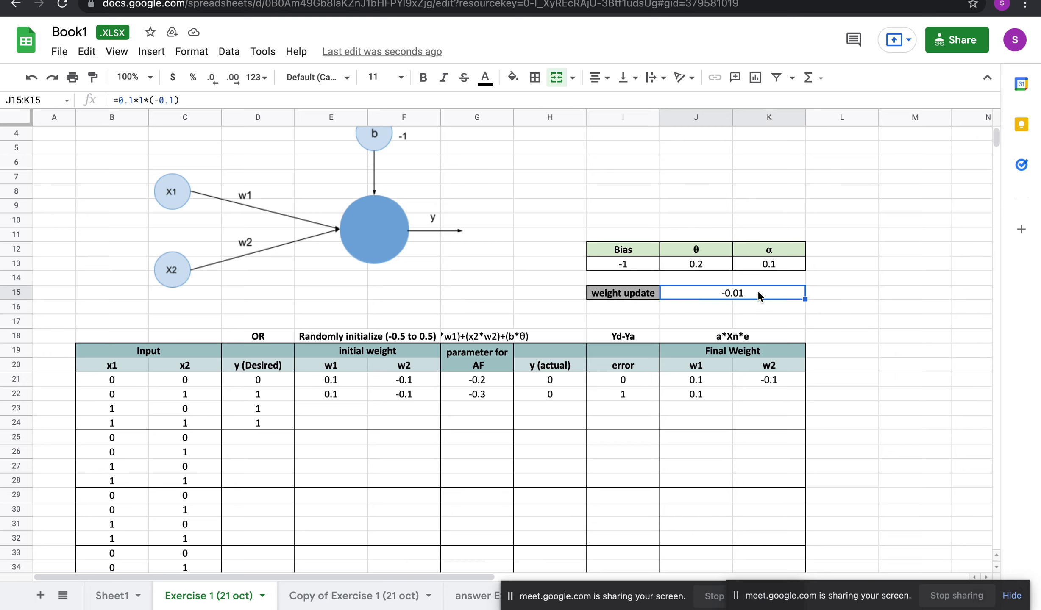
{"action": "left_click", "coordinate": [422, 394]}
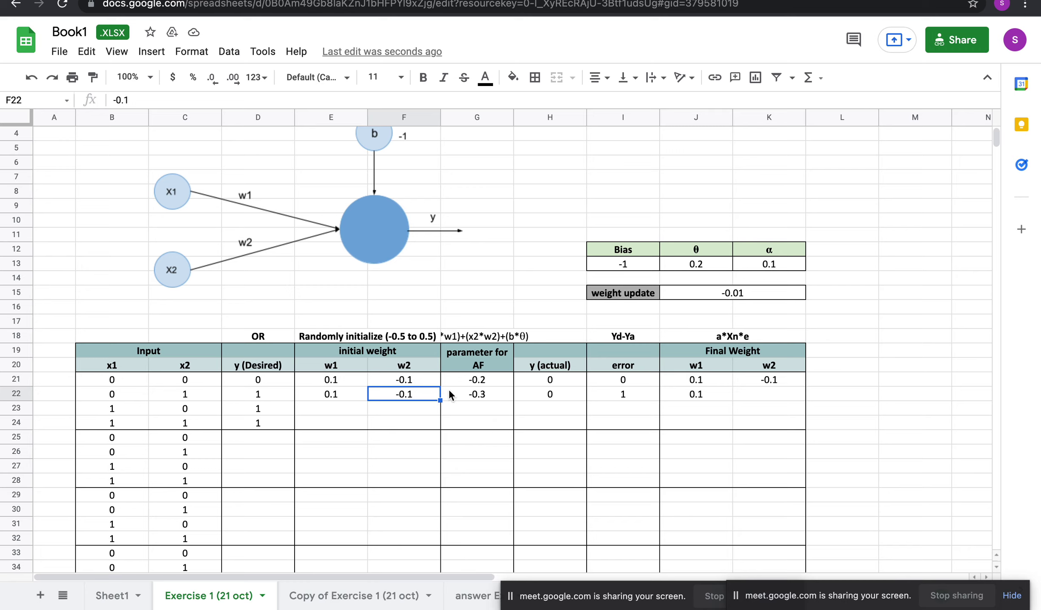
{"action": "double_click", "coordinate": [759, 288]}
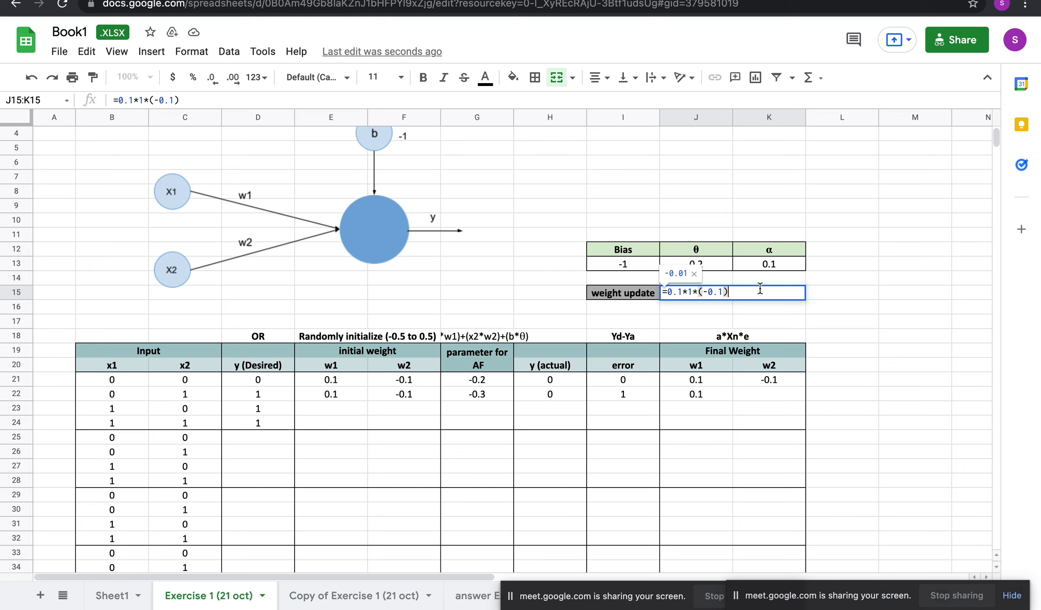
{"action": "left_click", "coordinate": [755, 303]}
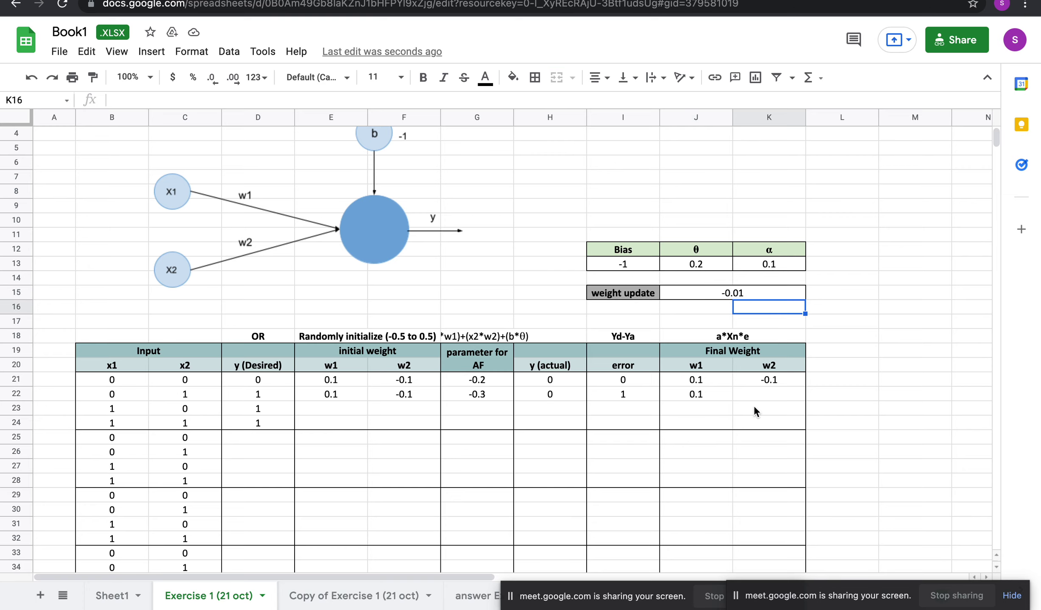
Calculate row 22's final w2 weight in K22 with the formula =-0.01+F22.
{"action": "left_click", "coordinate": [764, 392]}
{"action": "type", "text": "=0.01"}
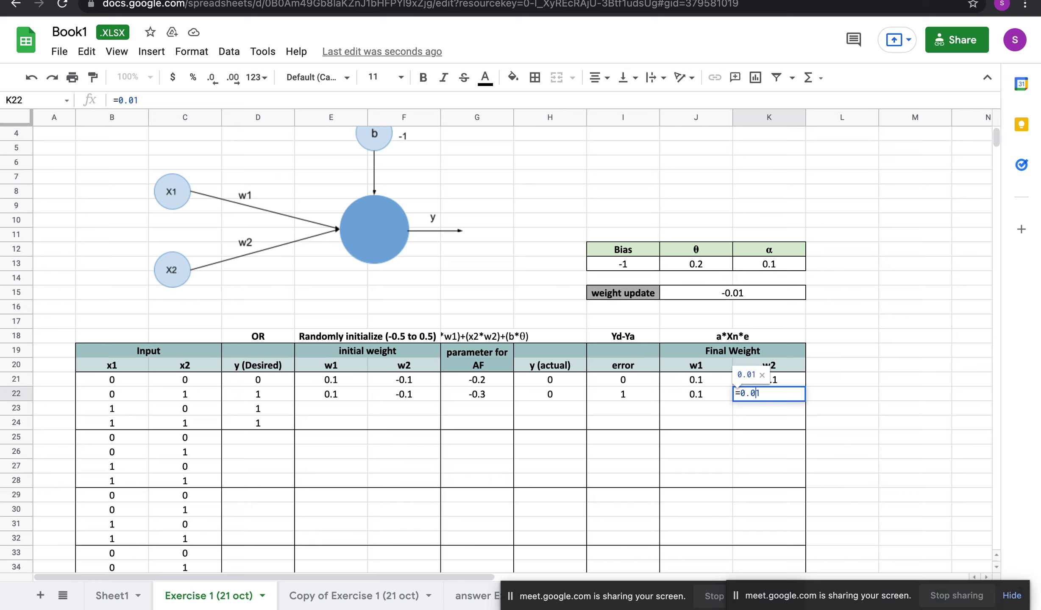
{"action": "left_click", "coordinate": [743, 394]}
{"action": "type", "text": "-"}
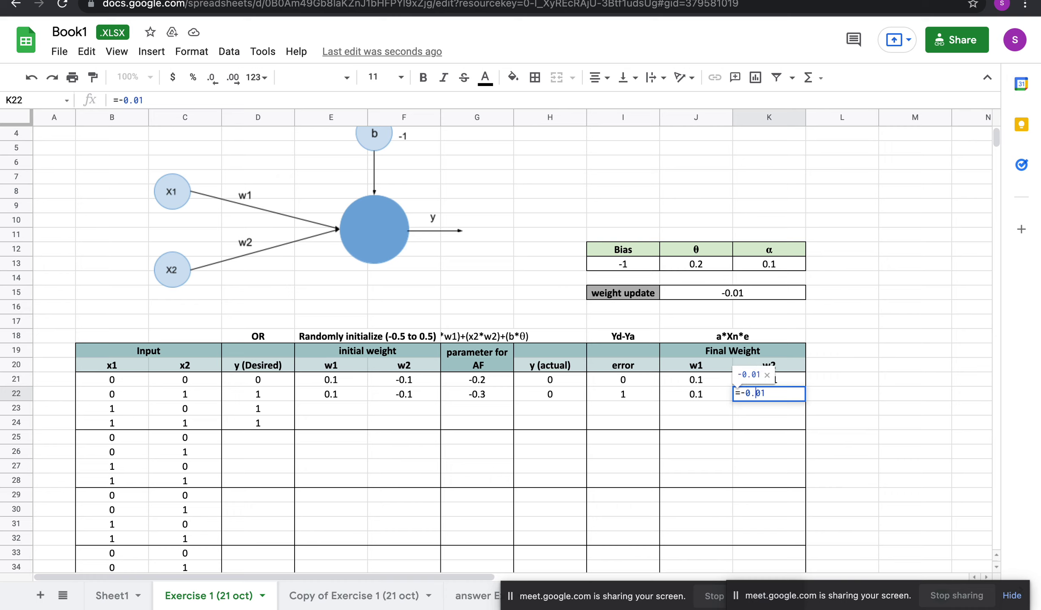
{"action": "key", "text": "Left"}
{"action": "type", "text": "K21"}
{"action": "key", "text": "Return"}
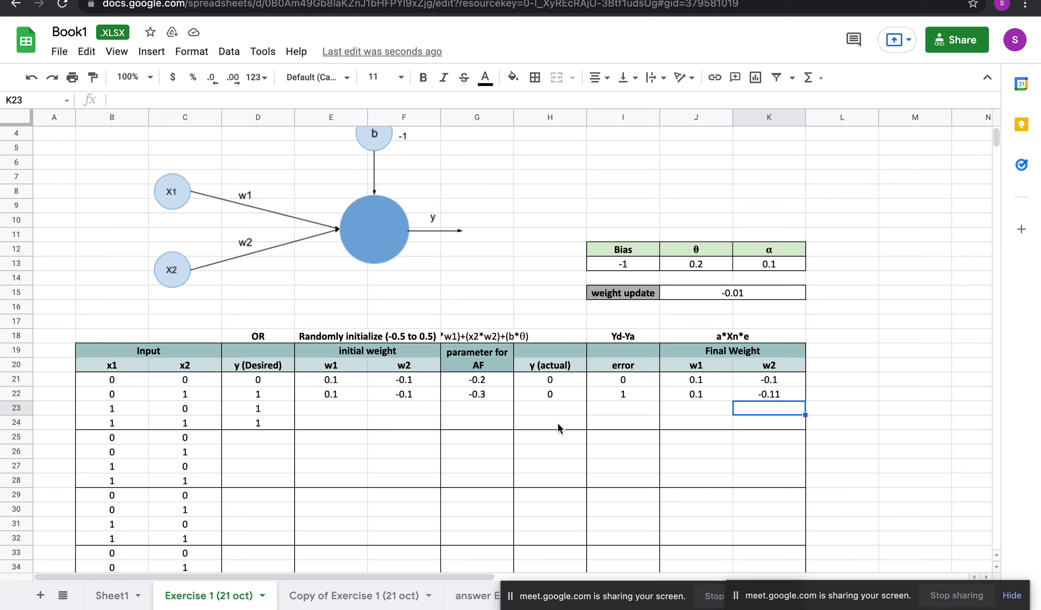
Clear row 22's final weights in J22:K22 and the weight update cell on the Exercise 1 (21 oct) sheet.
{"action": "left_click_drag", "start_coordinate": [766, 393], "coordinate": [711, 391]}
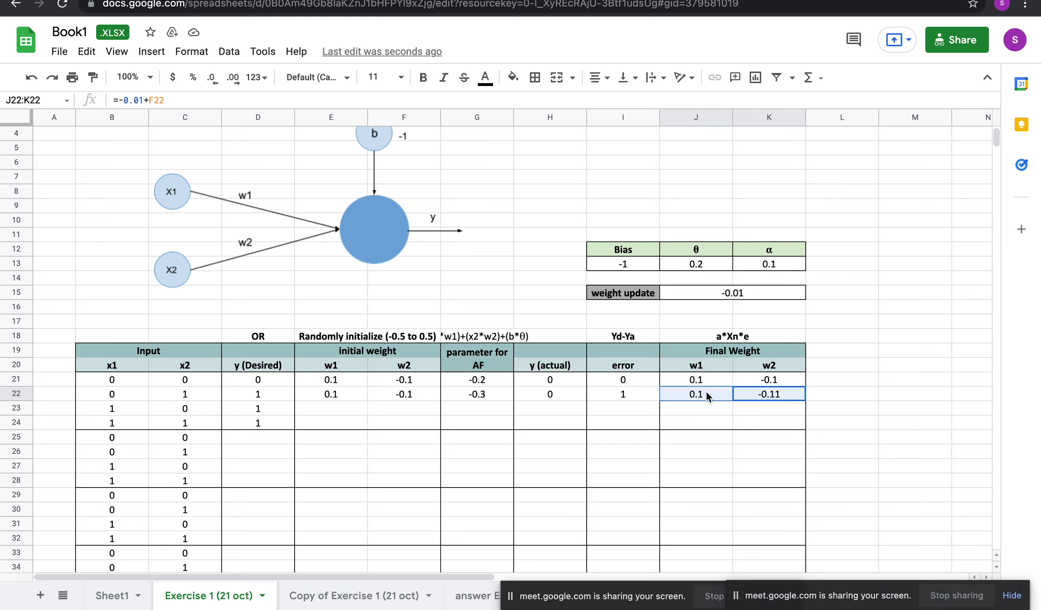
{"action": "key", "text": "Delete"}
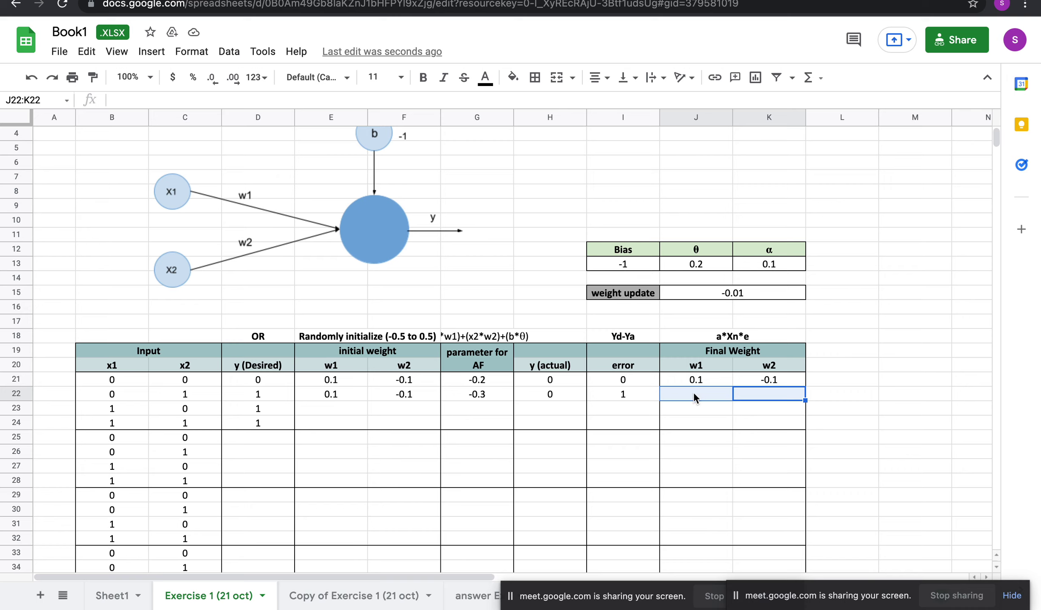
{"action": "left_click", "coordinate": [354, 596]}
{"action": "left_click", "coordinate": [204, 598]}
{"action": "left_click", "coordinate": [783, 375]}
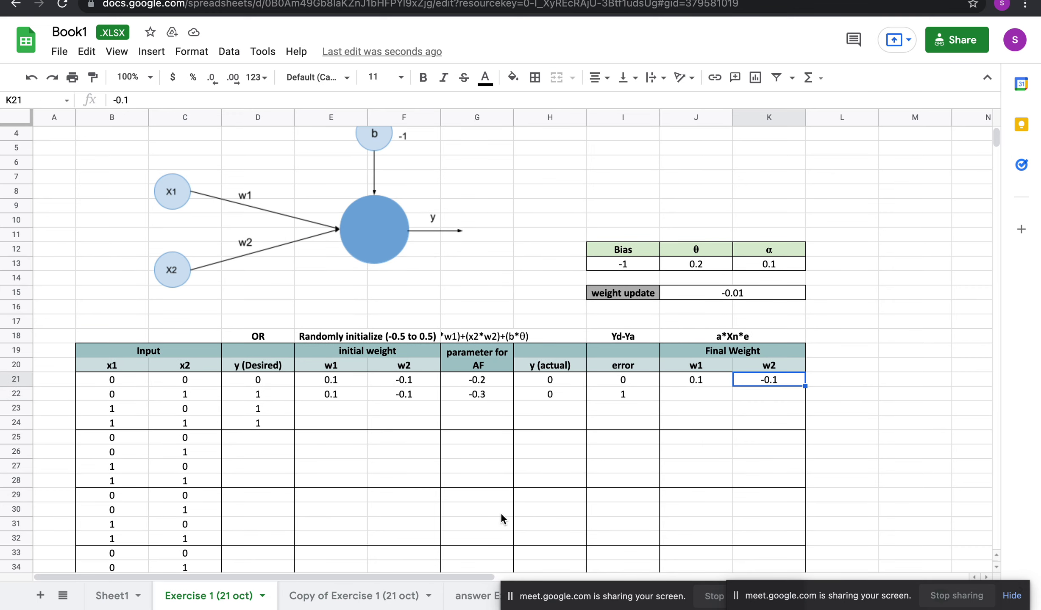
{"action": "left_click", "coordinate": [385, 598]}
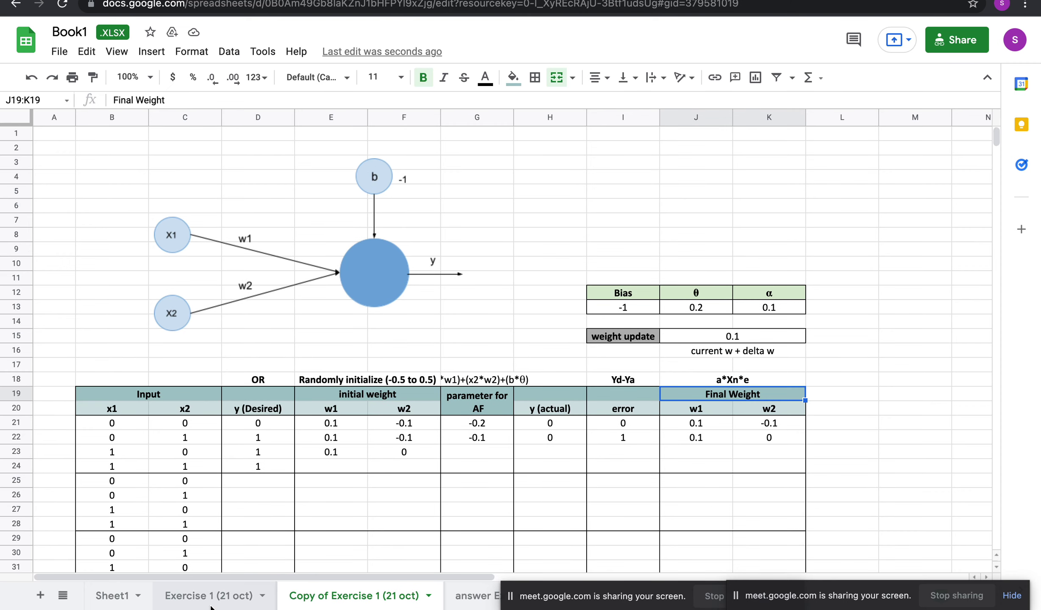
{"action": "left_click", "coordinate": [228, 606]}
{"action": "left_click", "coordinate": [734, 298]}
{"action": "key", "text": "Delete"}
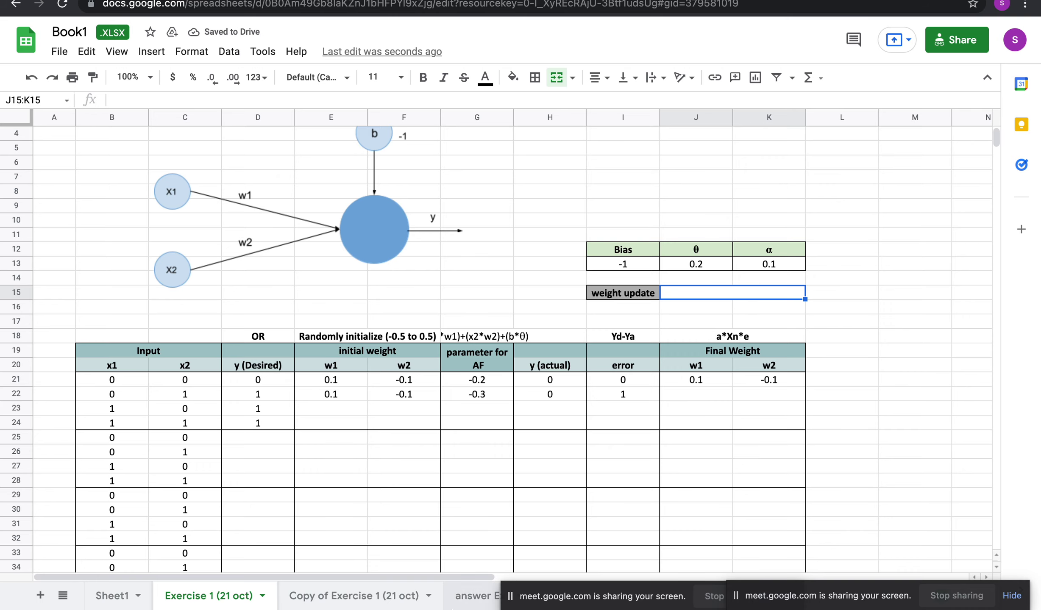
Examine the weight update formula on the Copy of Exercise 1 (21 oct) sheet and return to Exercise 1 (21 oct).
{"action": "left_click", "coordinate": [297, 601]}
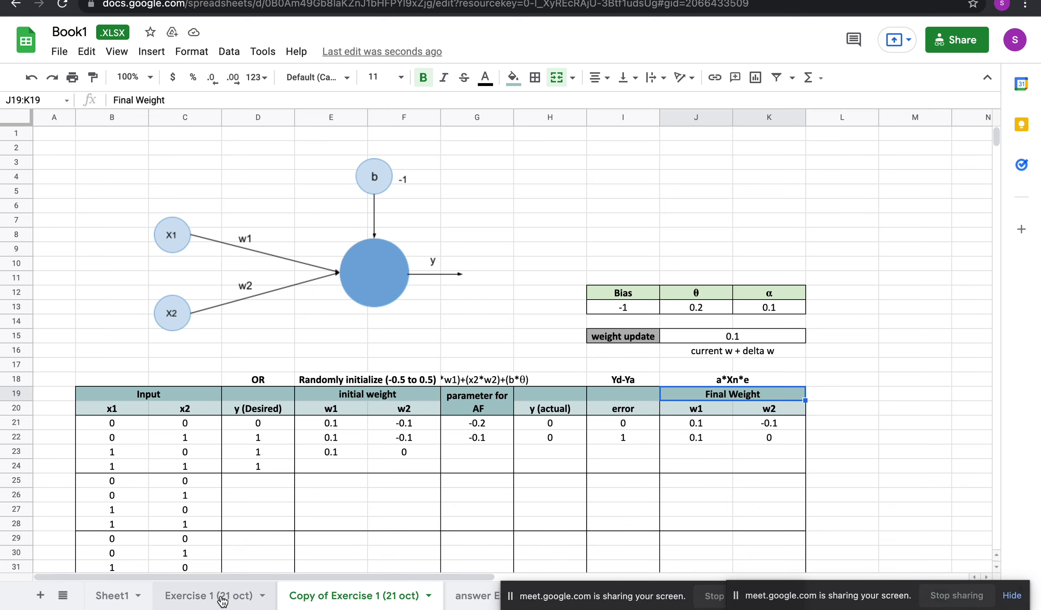
{"action": "double_click", "coordinate": [763, 335]}
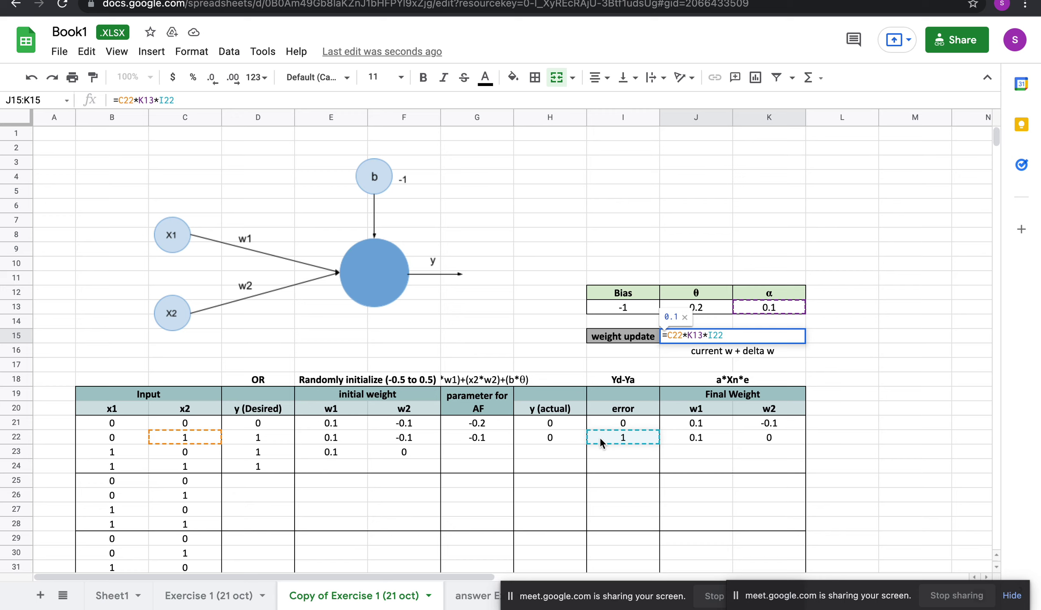
{"action": "left_click", "coordinate": [198, 604]}
Calculate row 22's w2 weight update in the weight update cell with the formula =1*0.1*1.
{"action": "left_click", "coordinate": [192, 399]}
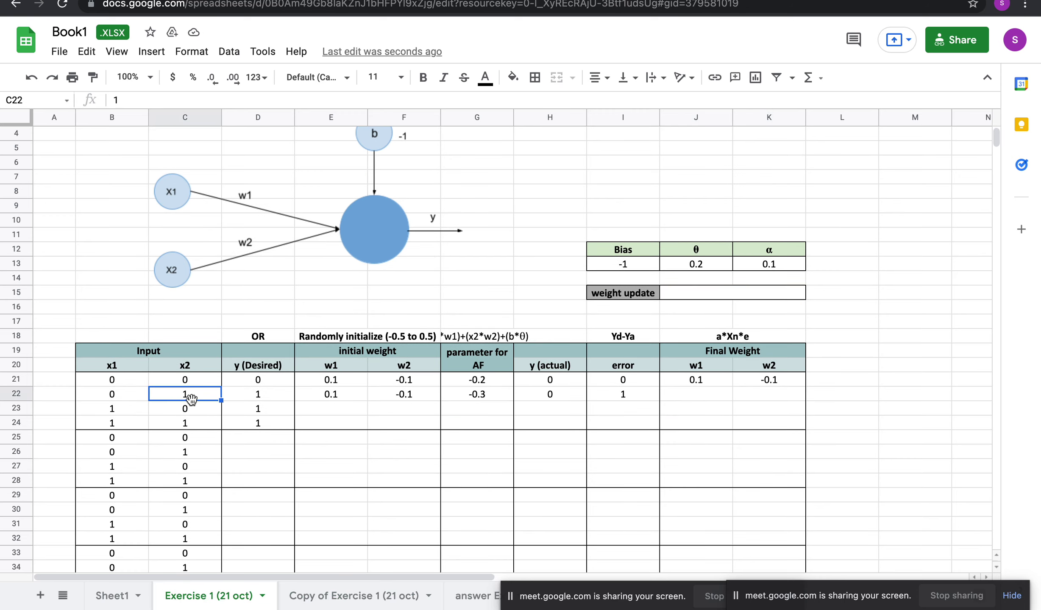
{"action": "double_click", "coordinate": [725, 293]}
{"action": "type", "text": "="}
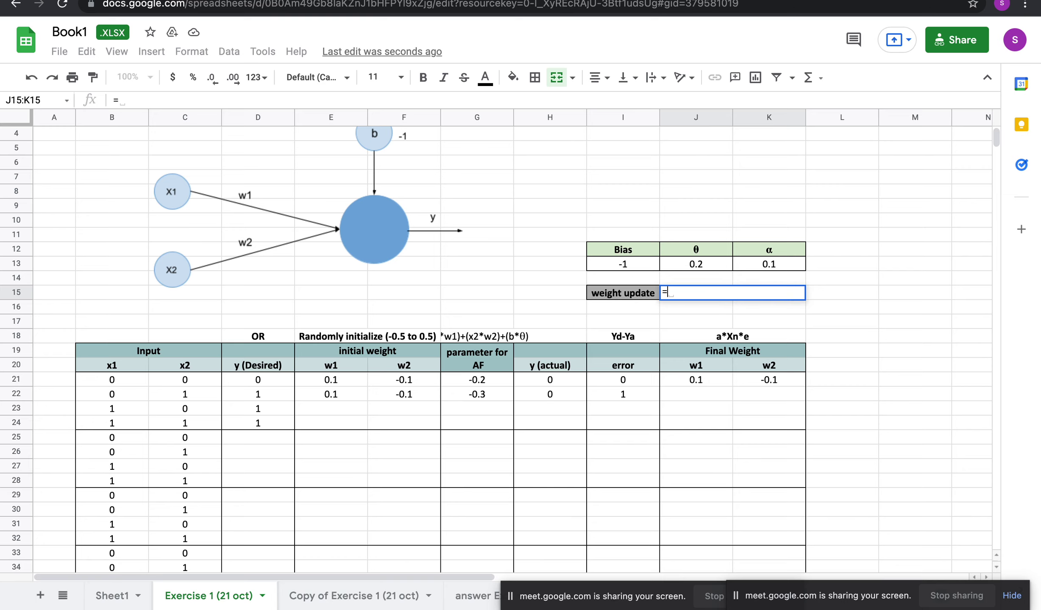
{"action": "type", "text": "1*0.1"}
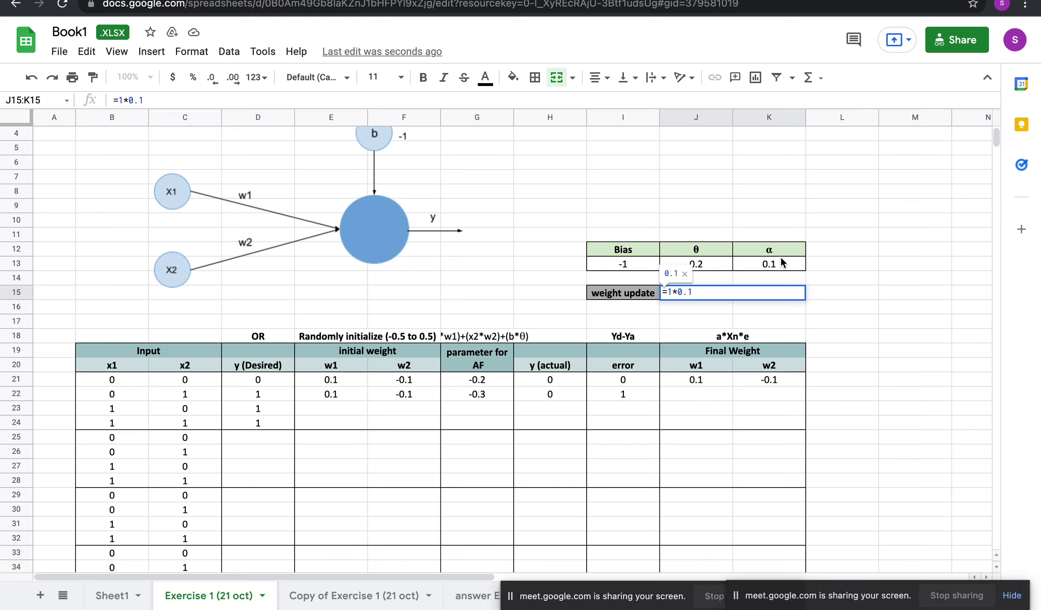
{"action": "type", "text": "*"}
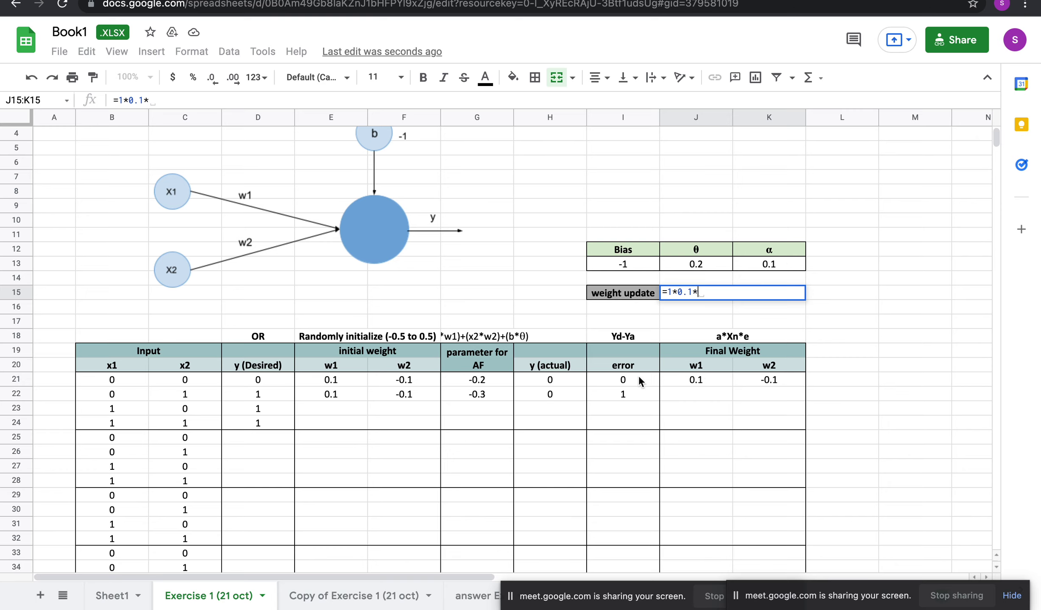
{"action": "key", "text": "BackSpace"}
{"action": "key", "text": "Return"}
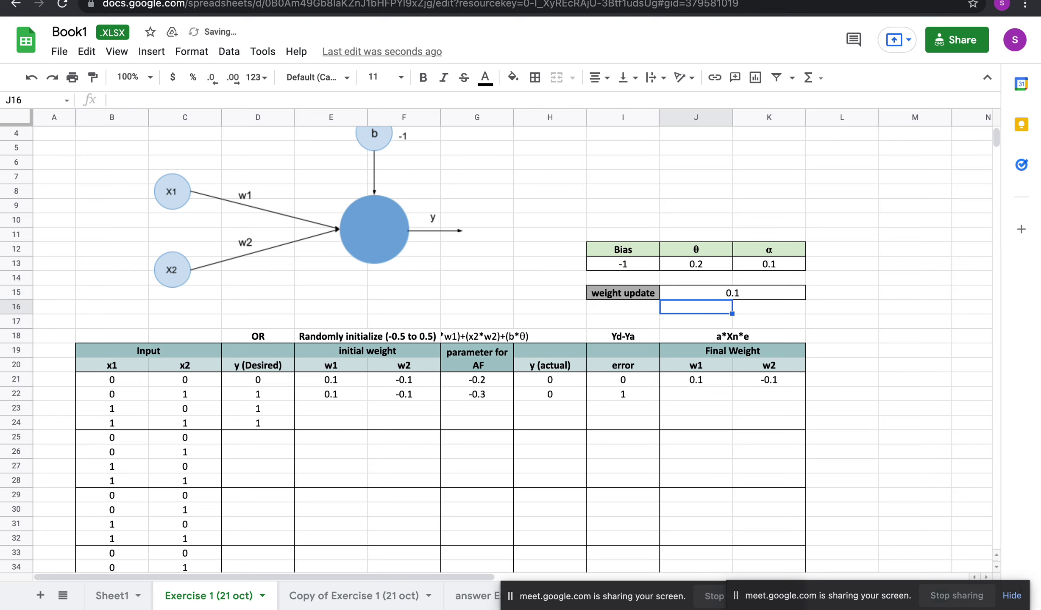
{"action": "left_click", "coordinate": [763, 287]}
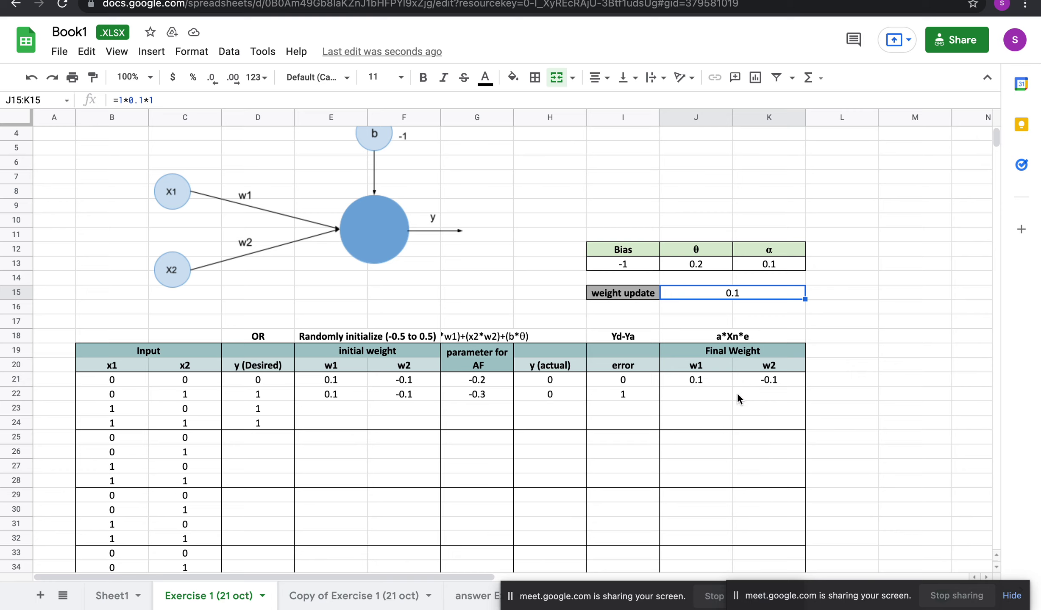
Fill row 22's final weights with 0.1 for w1 in J22 and the formula =0.1+F22 for w2 in K22.
{"action": "left_click", "coordinate": [706, 395]}
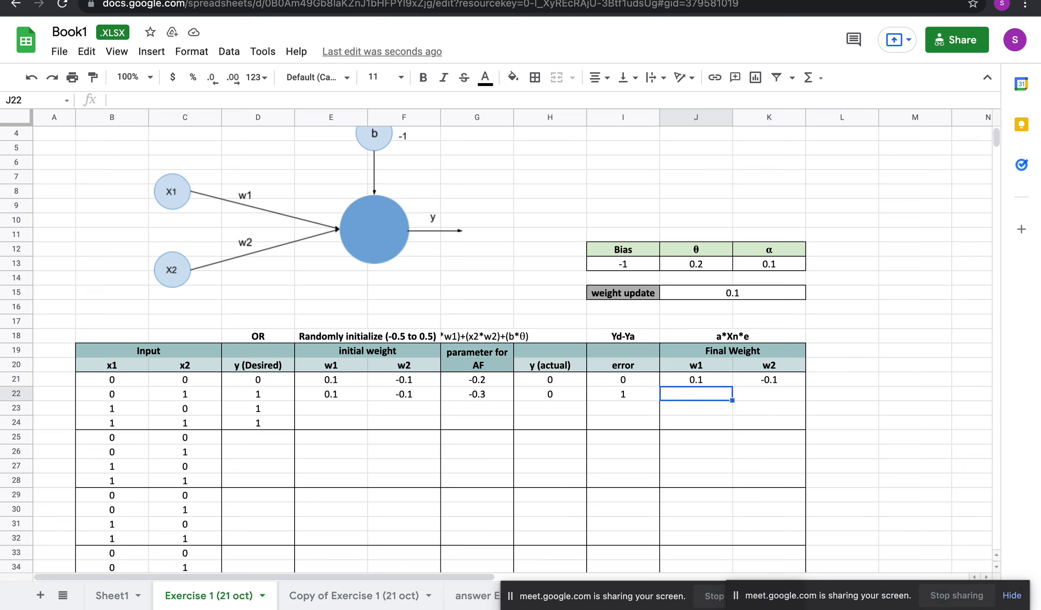
{"action": "type", "text": "0.1"}
{"action": "key", "text": "Tab"}
{"action": "type", "text": "=0.1+"}
{"action": "left_click", "coordinate": [411, 396]}
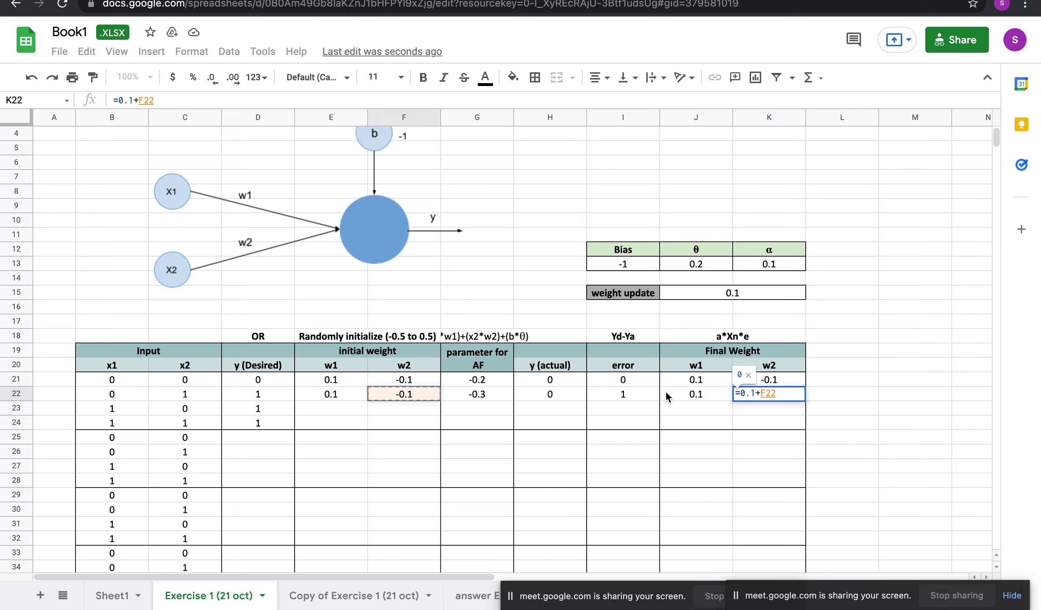
{"action": "key", "text": "Return"}
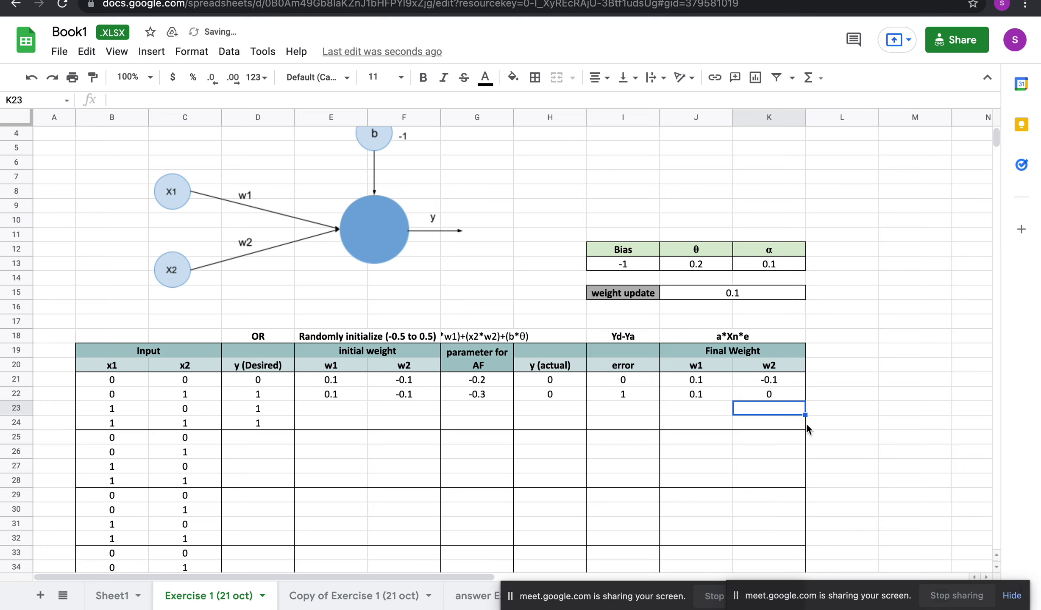
{"action": "left_click", "coordinate": [777, 391]}
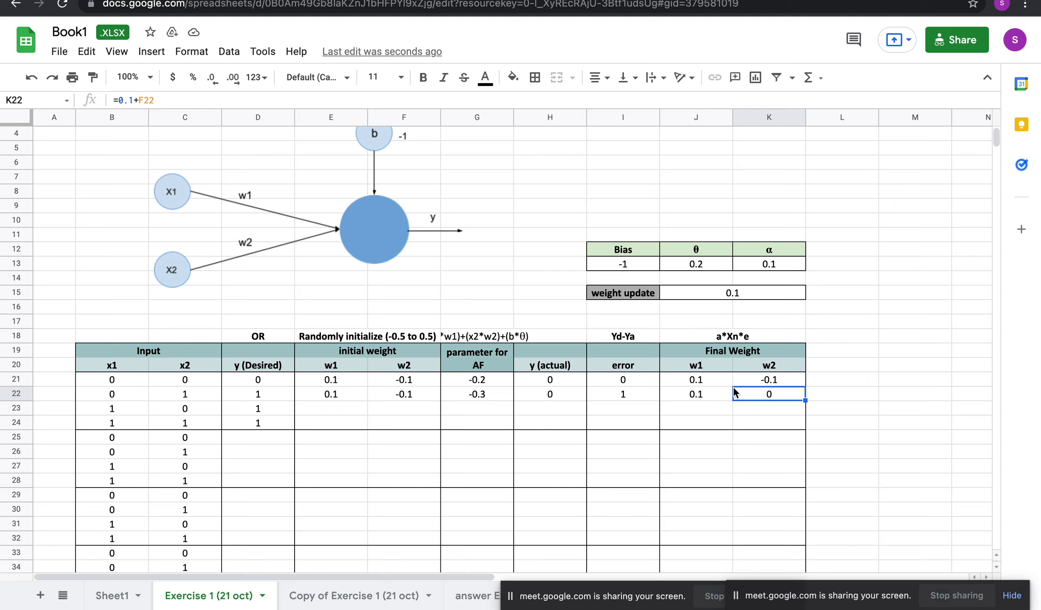
Carry the weights into row 23 as initial values, with 0.1 for w1 in E23 and 0 for w2 in F23.
{"action": "left_click", "coordinate": [340, 410]}
{"action": "type", "text": "0.1"}
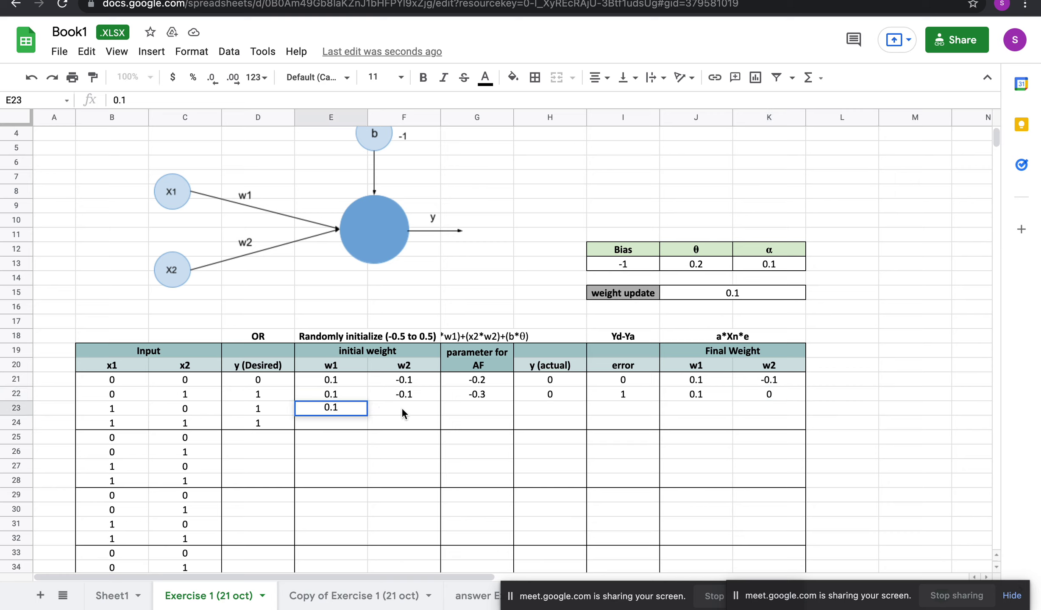
{"action": "left_click", "coordinate": [405, 411]}
{"action": "type", "text": "0"}
{"action": "left_click", "coordinate": [469, 408]}
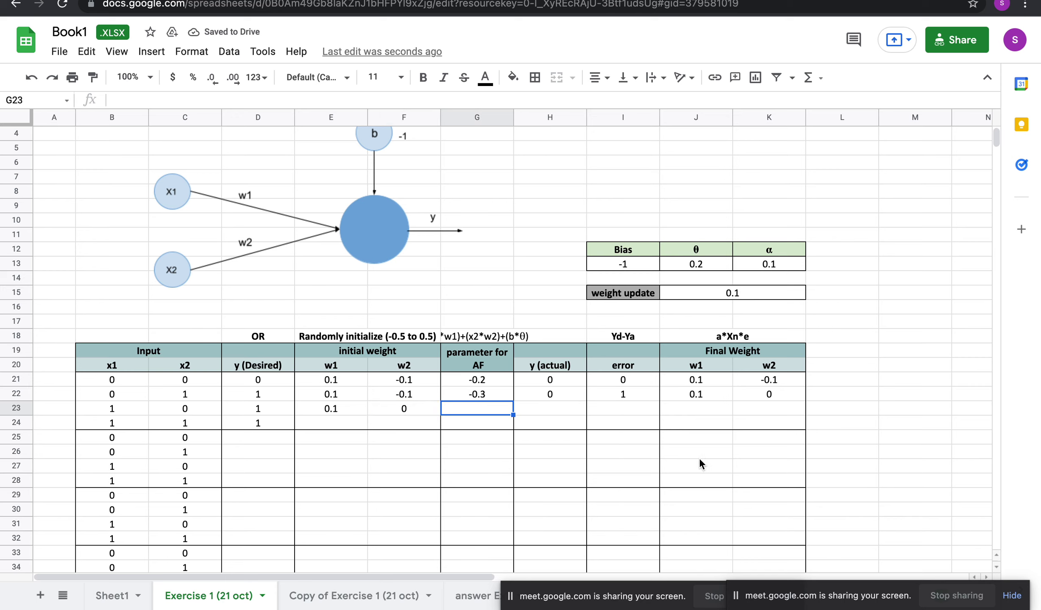
{"action": "scroll", "coordinate": [682, 487], "scroll_direction": "down", "scroll_amount": 3}
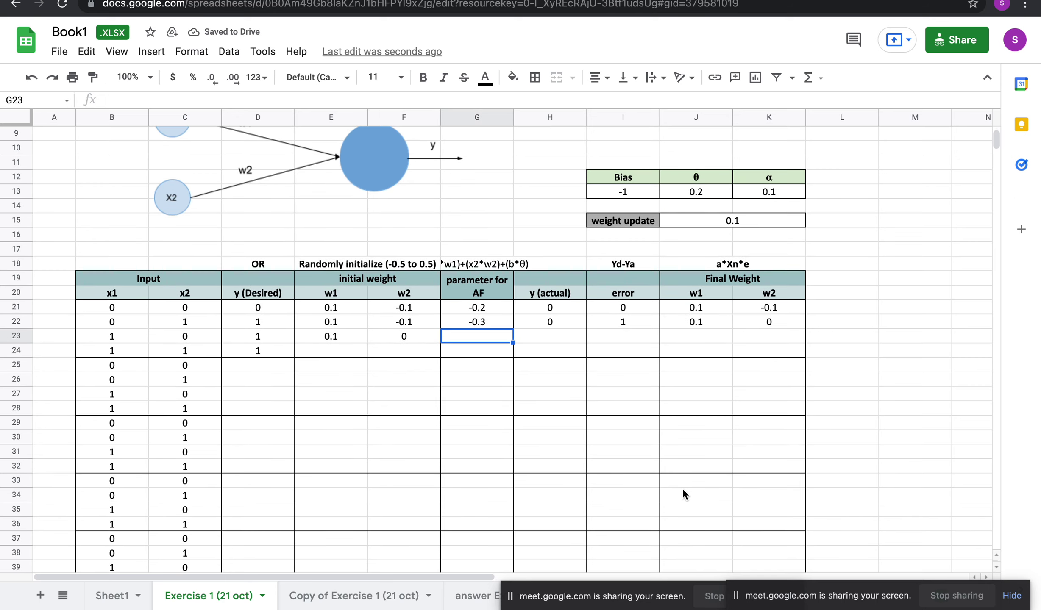
{"action": "scroll", "coordinate": [683, 488], "scroll_direction": "down", "scroll_amount": 1}
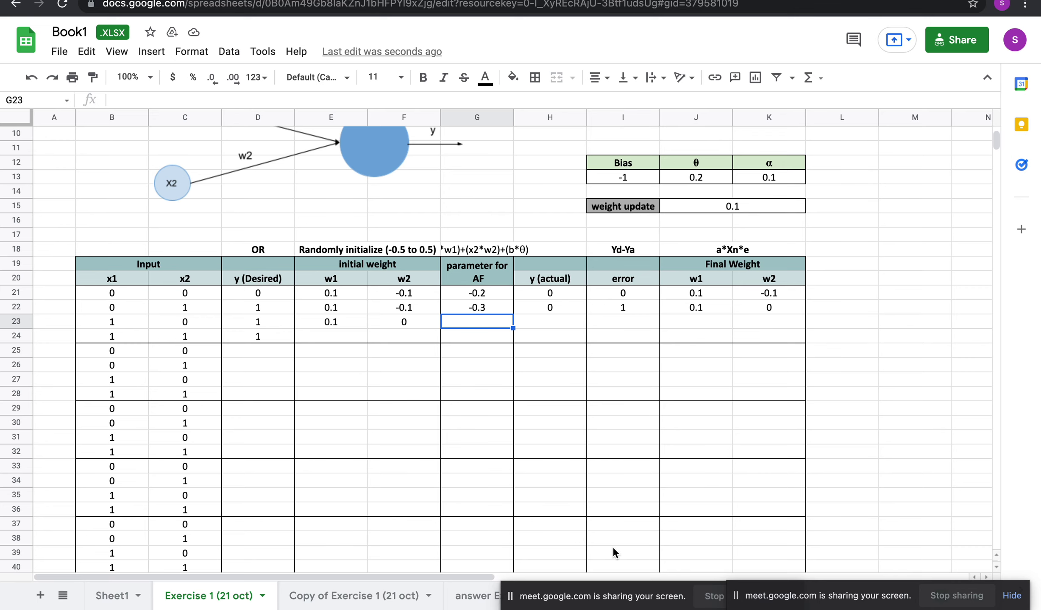
{"action": "scroll", "coordinate": [613, 549], "scroll_direction": "up", "scroll_amount": 3}
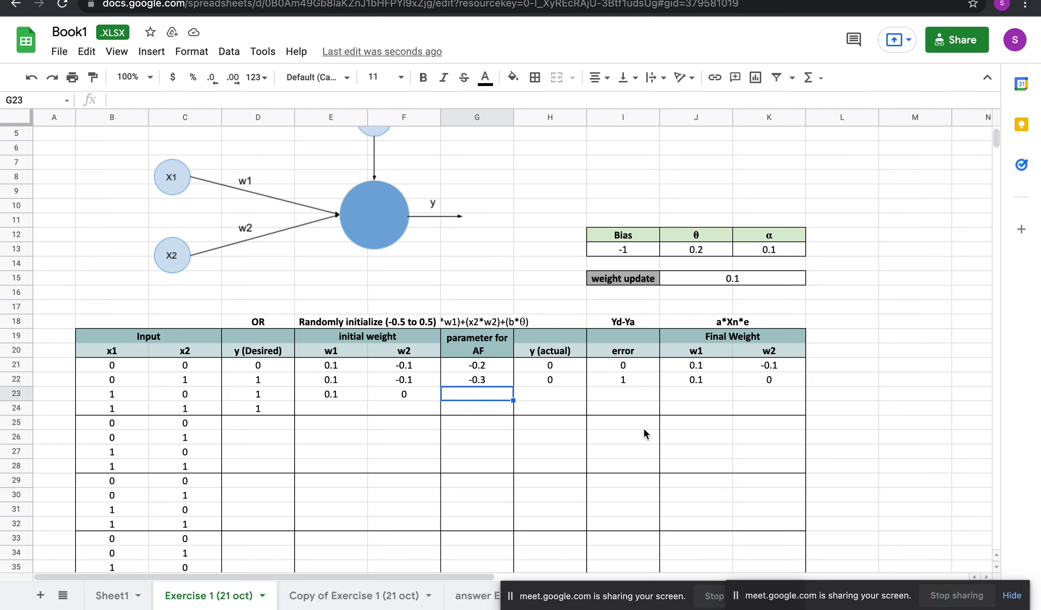
{"action": "scroll", "coordinate": [644, 428], "scroll_direction": "up", "scroll_amount": 1}
{"action": "scroll", "coordinate": [643, 427], "scroll_direction": "down", "scroll_amount": 3}
{"action": "scroll", "coordinate": [644, 428], "scroll_direction": "down", "scroll_amount": 2}
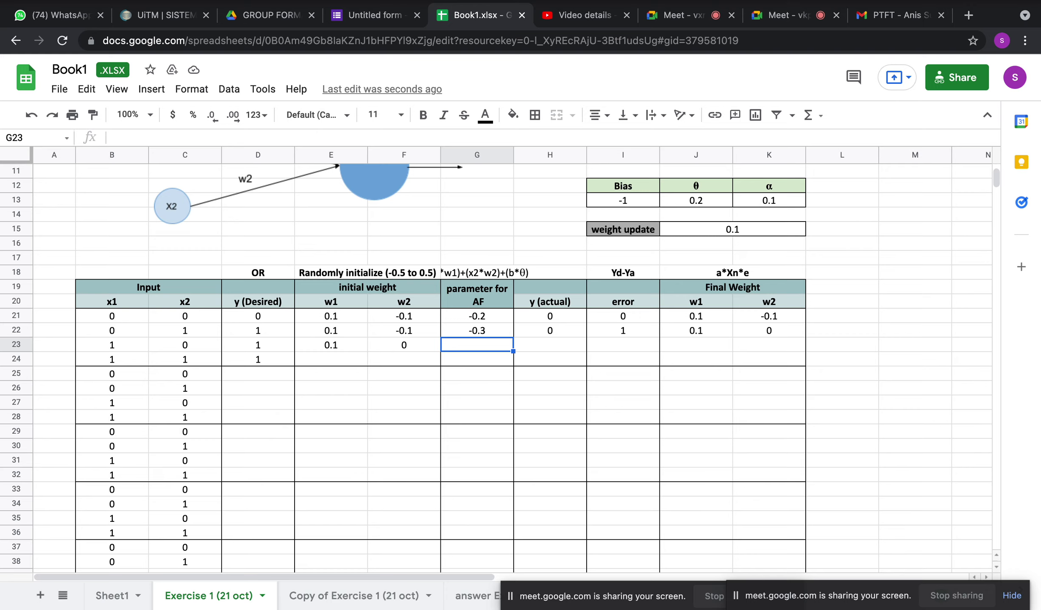
Check both open Google Meet calls and return to the Book1 spreadsheet.
{"action": "left_click", "coordinate": [796, 15]}
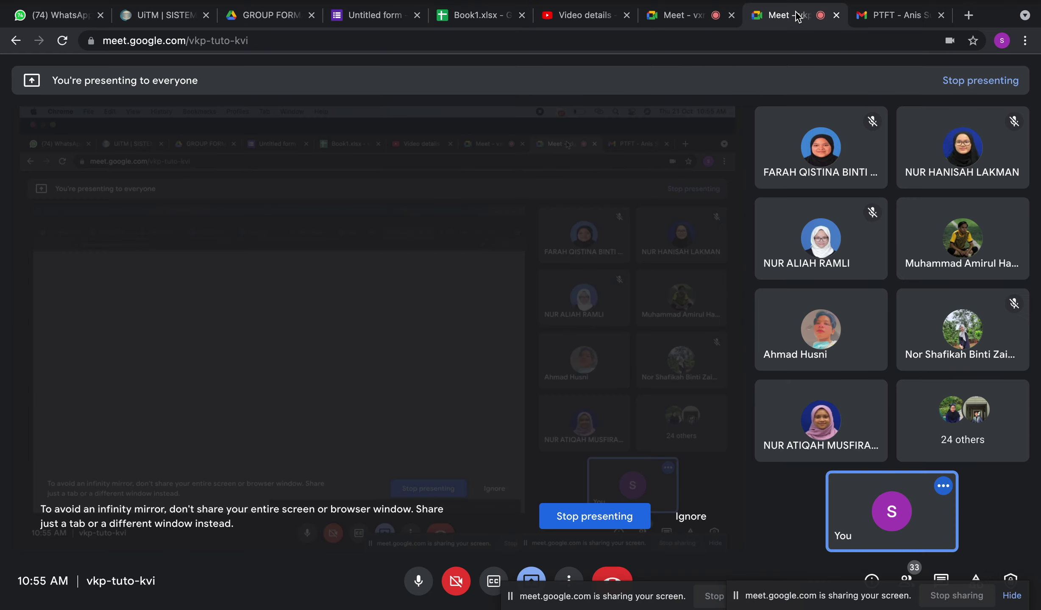
{"action": "left_click", "coordinate": [703, 19]}
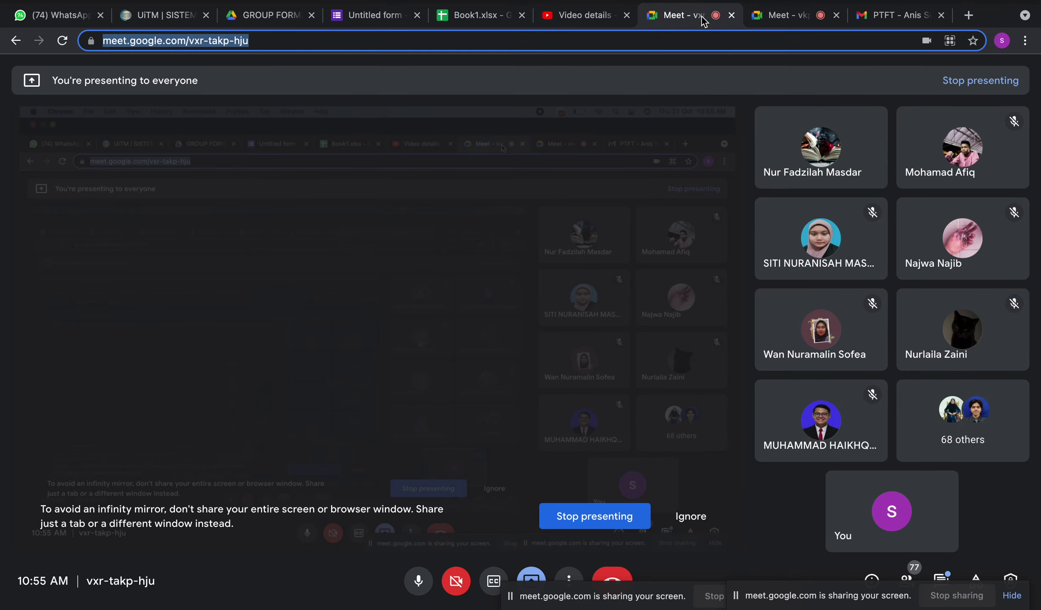
{"action": "left_click", "coordinate": [505, 15]}
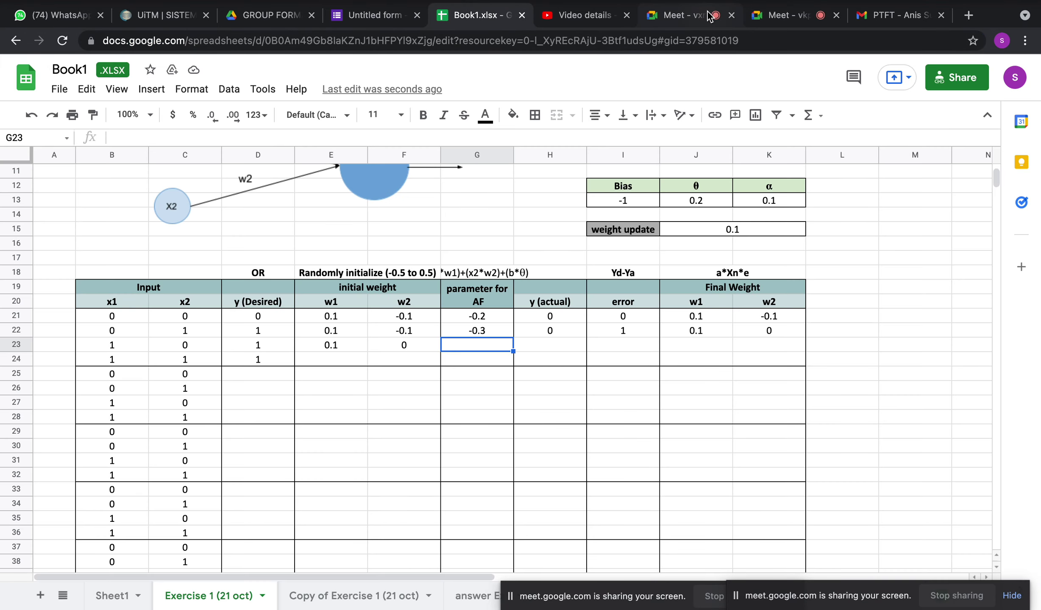
{"action": "left_click", "coordinate": [686, 15]}
{"action": "left_click", "coordinate": [784, 15]}
{"action": "left_click", "coordinate": [490, 13]}
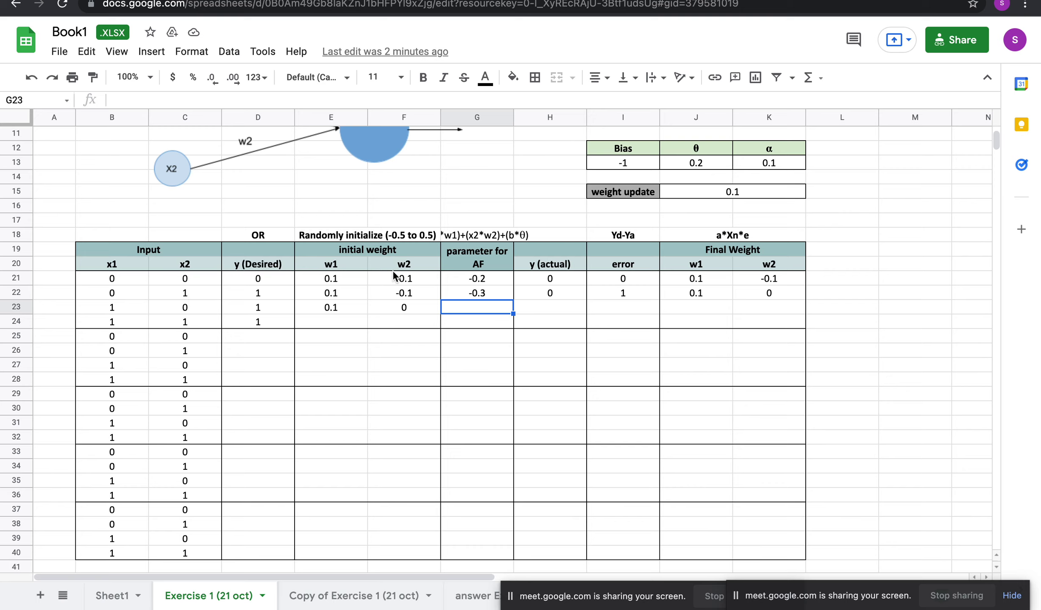
Add the column heading Epoch in A20, beside the x1 heading of the training table.
{"action": "left_click", "coordinate": [405, 238]}
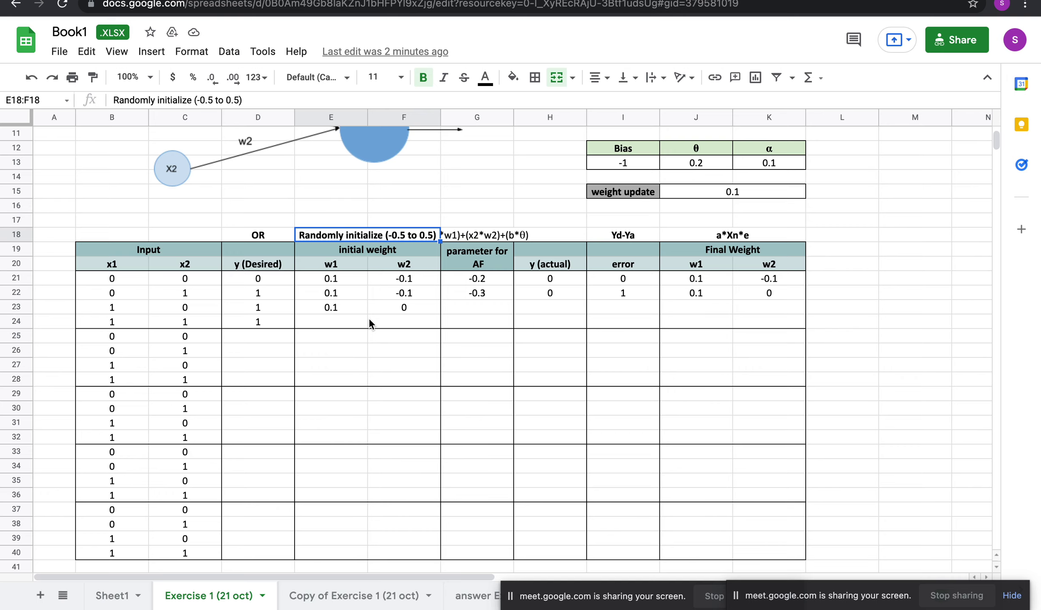
{"action": "scroll", "coordinate": [369, 323], "scroll_direction": "down", "scroll_amount": 1}
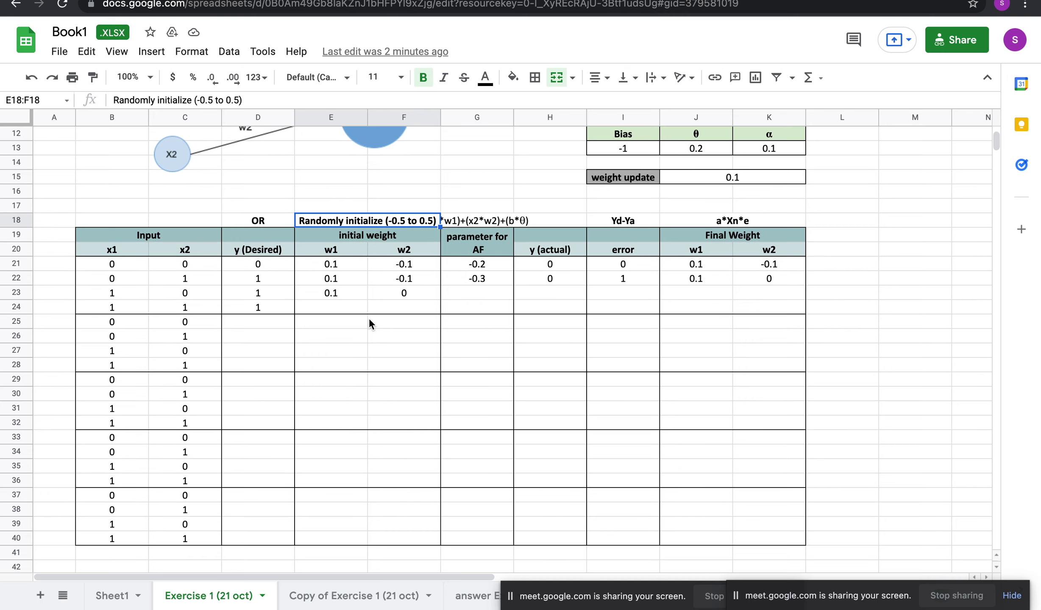
{"action": "scroll", "coordinate": [54, 271], "scroll_direction": "down", "scroll_amount": 1}
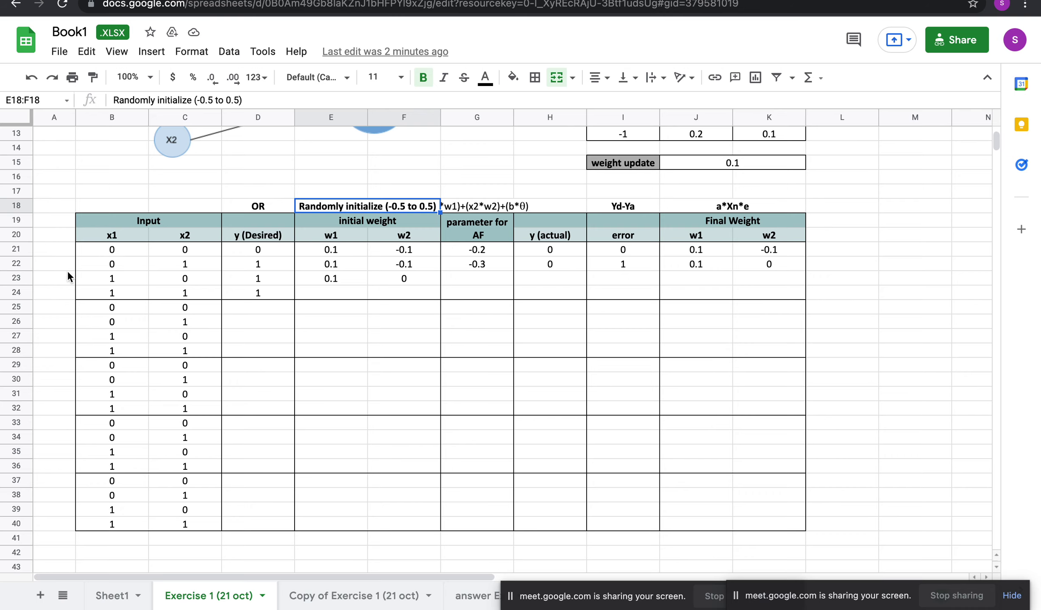
{"action": "scroll", "coordinate": [103, 520], "scroll_direction": "down", "scroll_amount": 3}
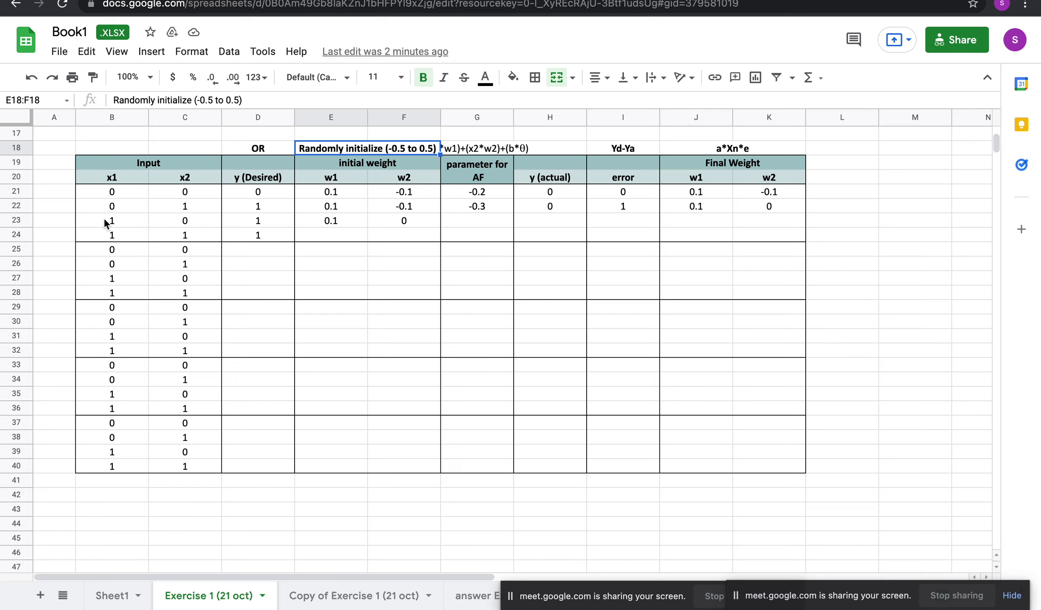
{"action": "left_click", "coordinate": [49, 179]}
{"action": "type", "text": "Epoch"}
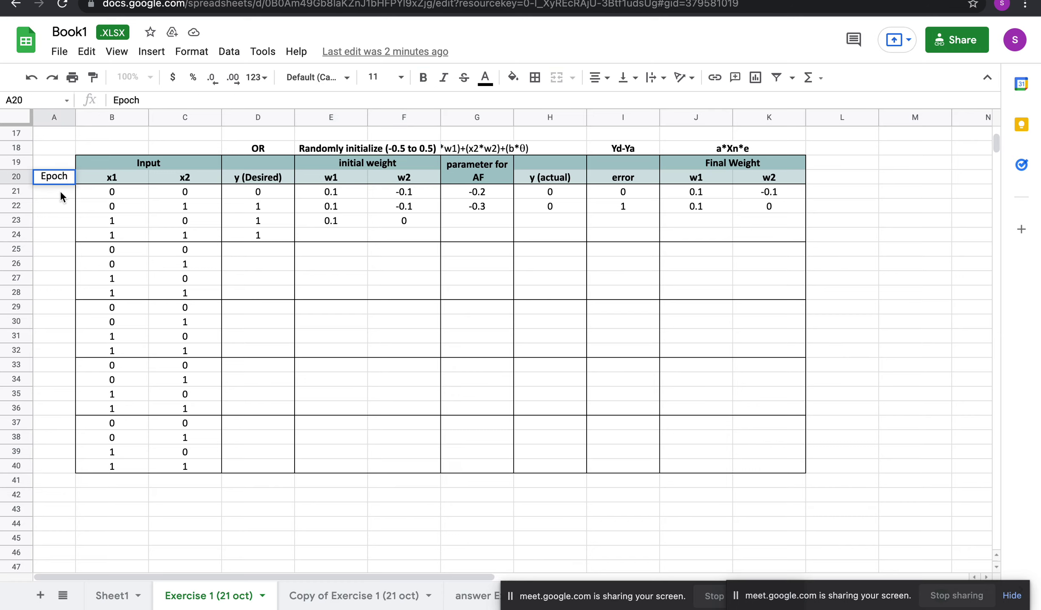
Merge A21:A24 into one cell beside the first four input rows and enter epoch number 1.
{"action": "left_click_drag", "start_coordinate": [60, 191], "coordinate": [60, 237]}
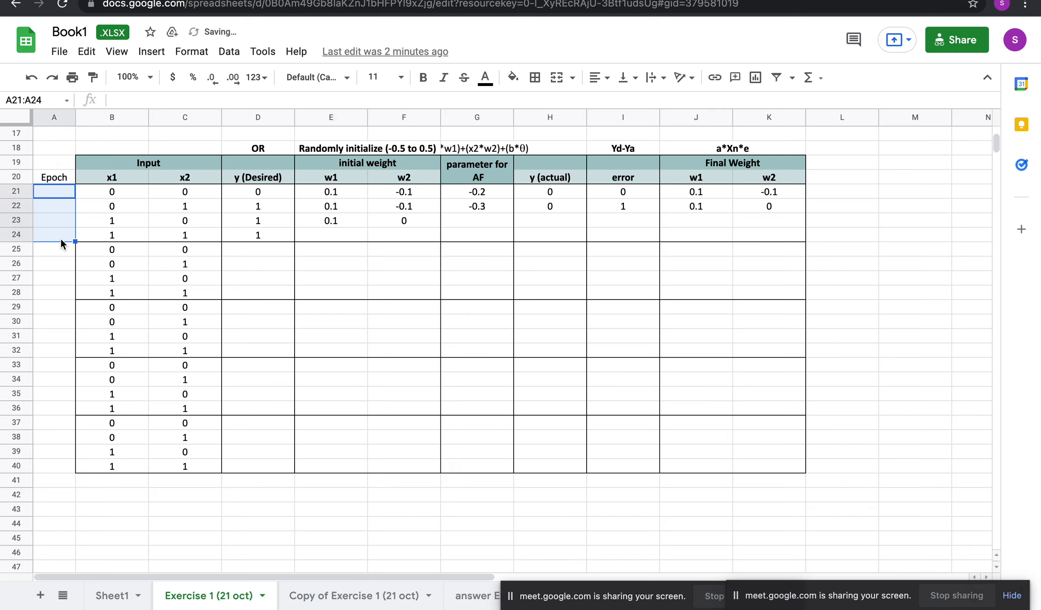
{"action": "left_click", "coordinate": [550, 80]}
{"action": "double_click", "coordinate": [56, 214]}
{"action": "type", "text": "1"}
{"action": "key", "text": "Return"}
{"action": "left_click", "coordinate": [62, 228]}
Merge the Epoch cells of each remaining four-row block: A25:A28, A29:A32, A33:A36 and A37:A40.
{"action": "left_click_drag", "start_coordinate": [54, 254], "coordinate": [58, 302]}
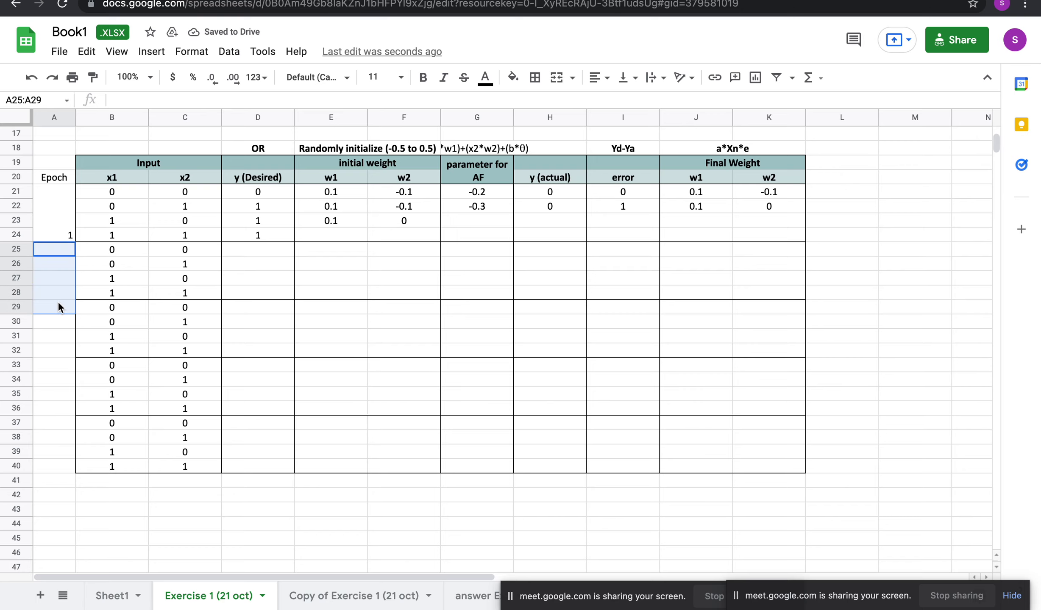
{"action": "left_click", "coordinate": [62, 262]}
{"action": "left_click_drag", "start_coordinate": [63, 252], "coordinate": [60, 351]}
{"action": "left_click", "coordinate": [557, 79]}
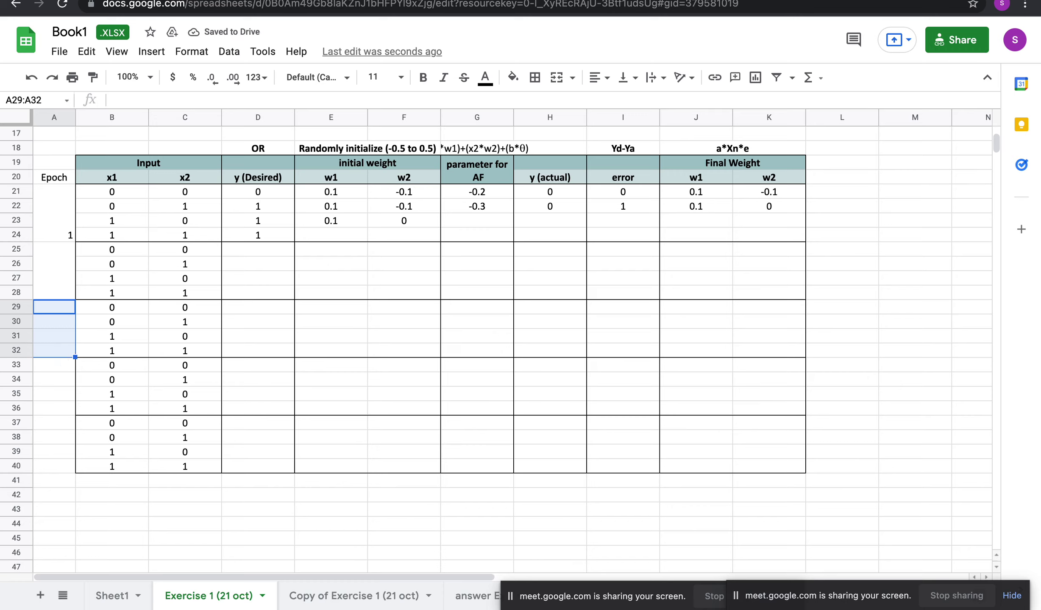
{"action": "left_click", "coordinate": [557, 78]}
{"action": "left_click_drag", "start_coordinate": [54, 365], "coordinate": [54, 407]}
{"action": "left_click", "coordinate": [556, 80]}
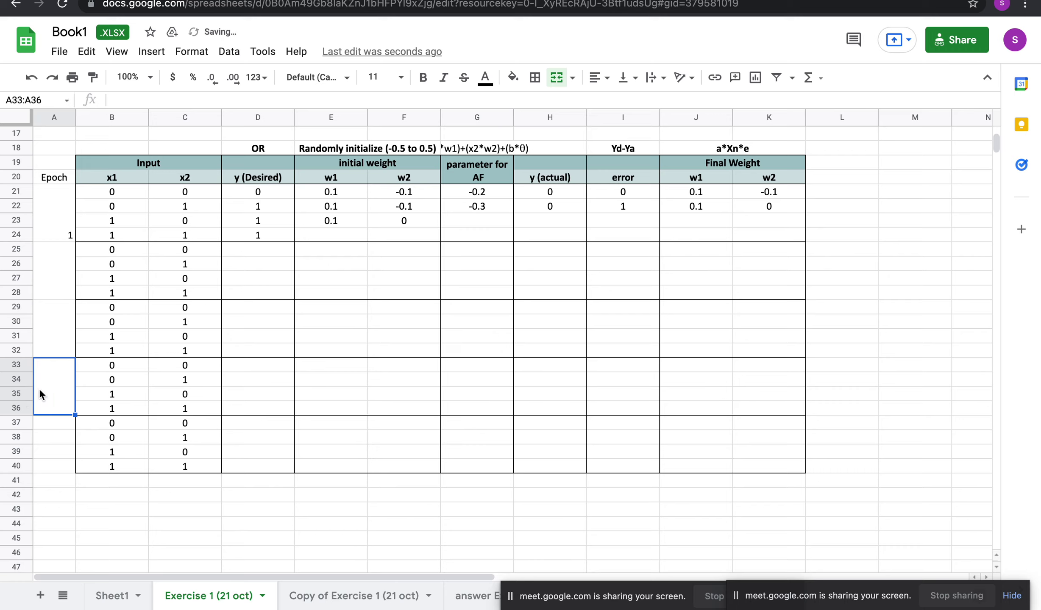
{"action": "left_click_drag", "start_coordinate": [57, 423], "coordinate": [60, 469]}
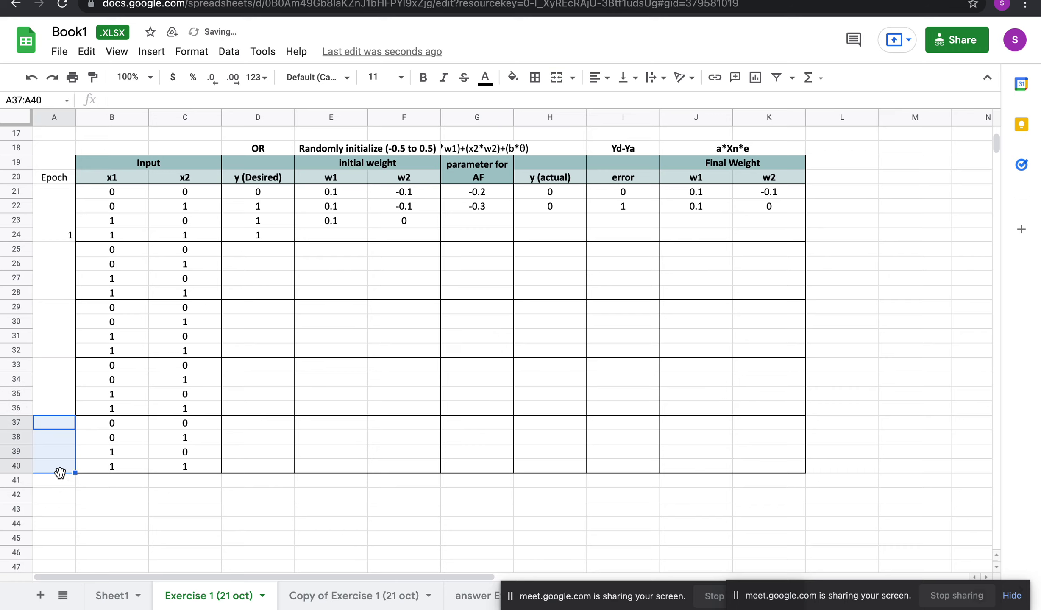
{"action": "left_click", "coordinate": [557, 79]}
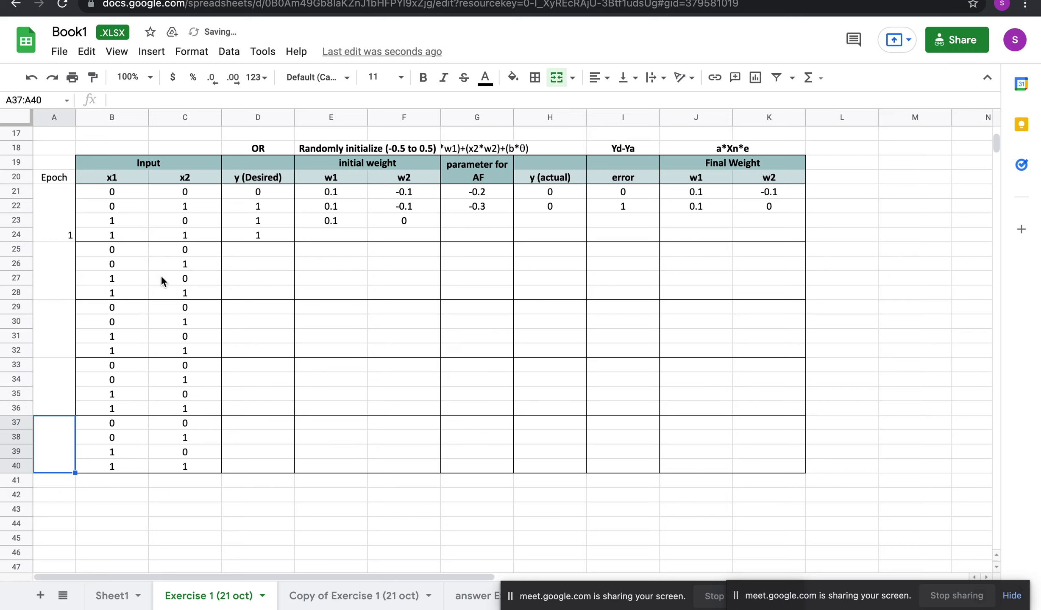
Number the merged Epoch cells from A25 down to A40 as 2, 3, 4 and 5.
{"action": "left_click", "coordinate": [60, 289]}
{"action": "type", "text": "2"}
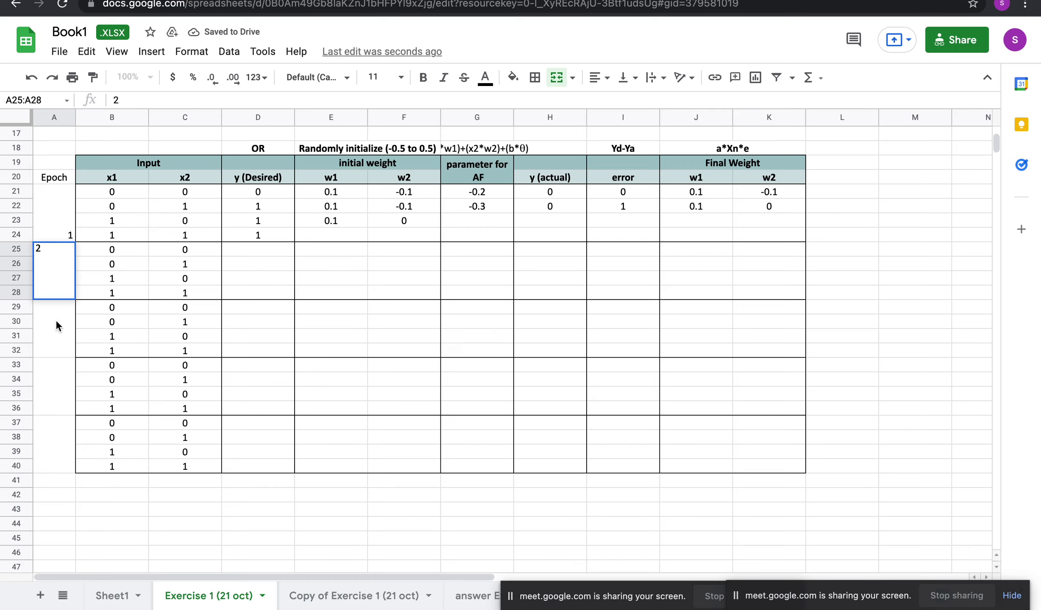
{"action": "key", "text": "Return"}
{"action": "type", "text": "3"}
{"action": "key", "text": "Return"}
{"action": "type", "text": "4"}
{"action": "key", "text": "Return"}
{"action": "type", "text": "5"}
Center the epoch numbers in A21:A40 horizontally and vertically, and make them and the Epoch heading bold.
{"action": "left_click_drag", "start_coordinate": [64, 228], "coordinate": [37, 465]}
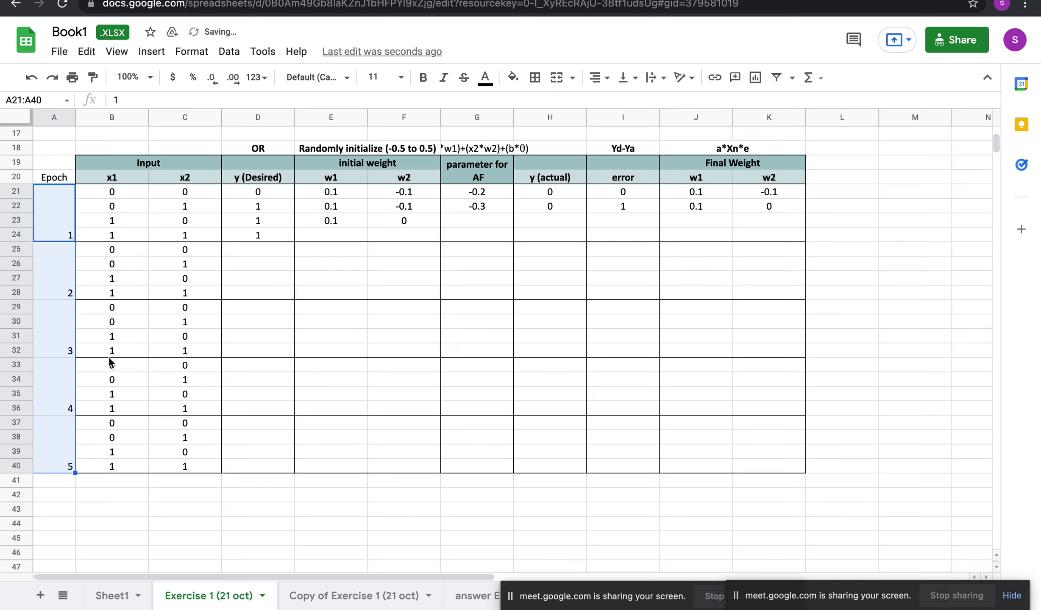
{"action": "left_click", "coordinate": [599, 77]}
{"action": "left_click", "coordinate": [614, 102]}
{"action": "left_click", "coordinate": [635, 77]}
{"action": "left_click", "coordinate": [643, 102]}
{"action": "key", "text": "ctrl+b"}
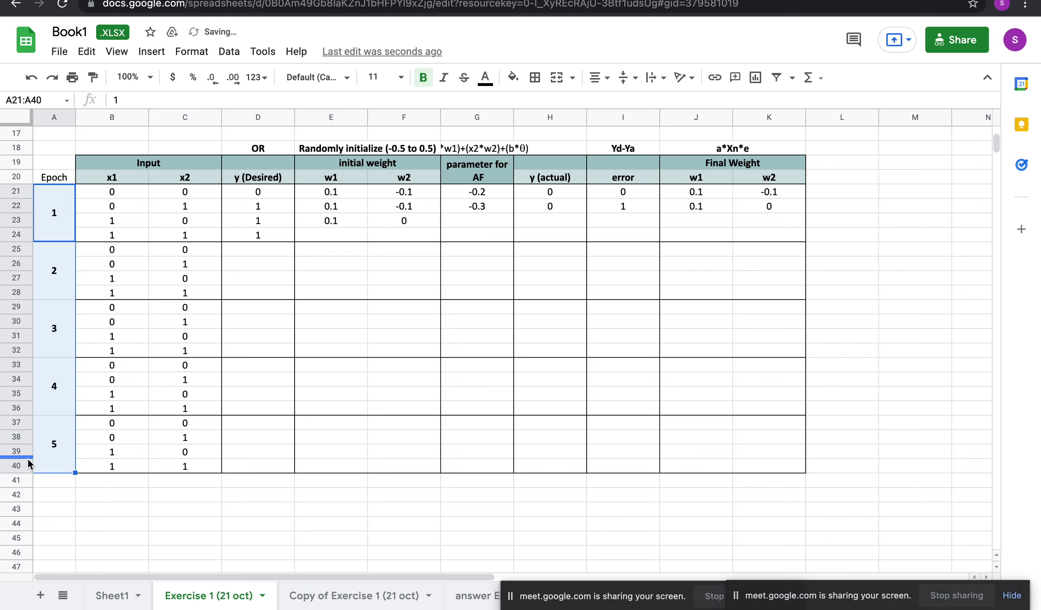
{"action": "left_click", "coordinate": [62, 175]}
{"action": "key", "text": "ctrl+b"}
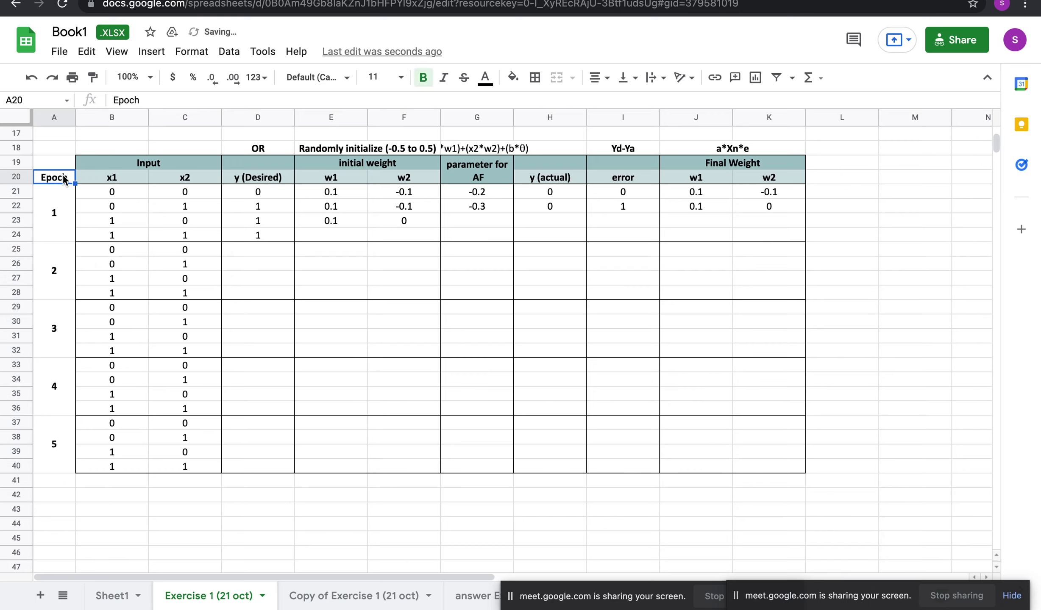
Apply an outer border to epoch cell A21:A24 and all borders to epoch cells A25:A40.
{"action": "left_click", "coordinate": [46, 231]}
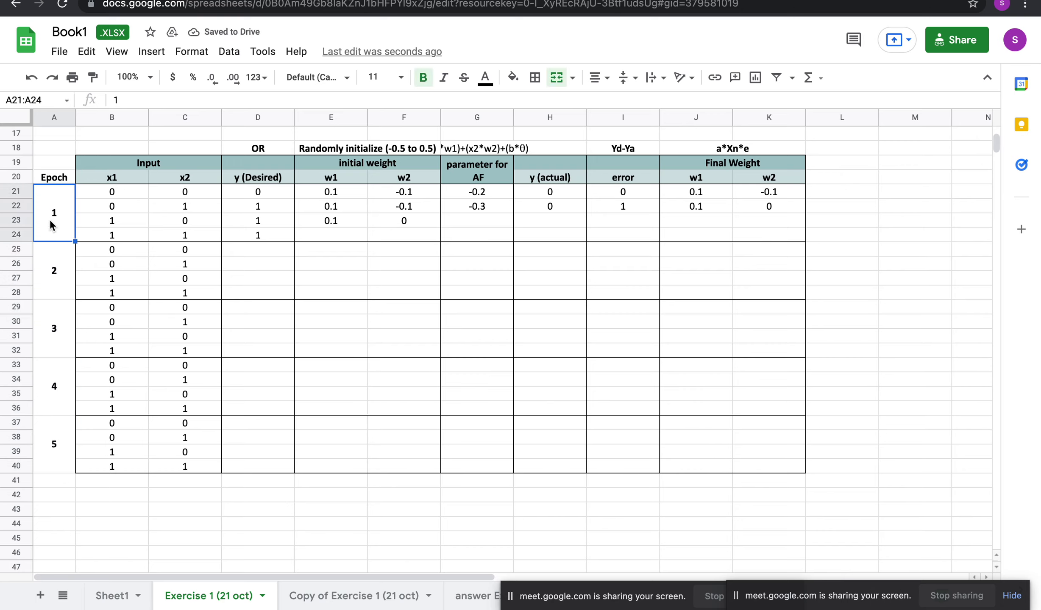
{"action": "left_click", "coordinate": [535, 78]}
{"action": "left_click", "coordinate": [618, 105]}
{"action": "left_click", "coordinate": [58, 268]}
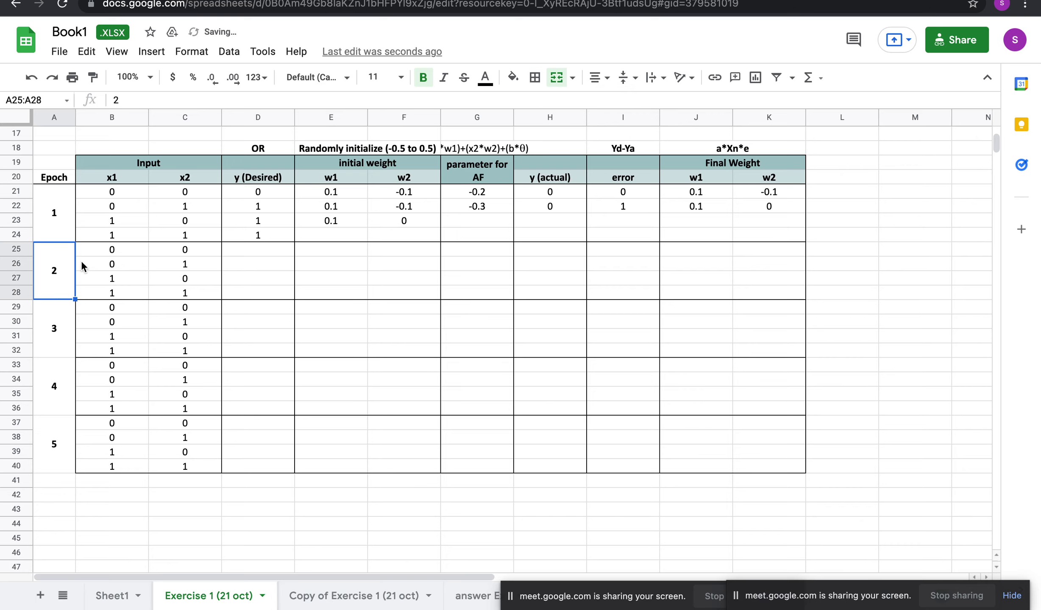
{"action": "left_click", "coordinate": [535, 77]}
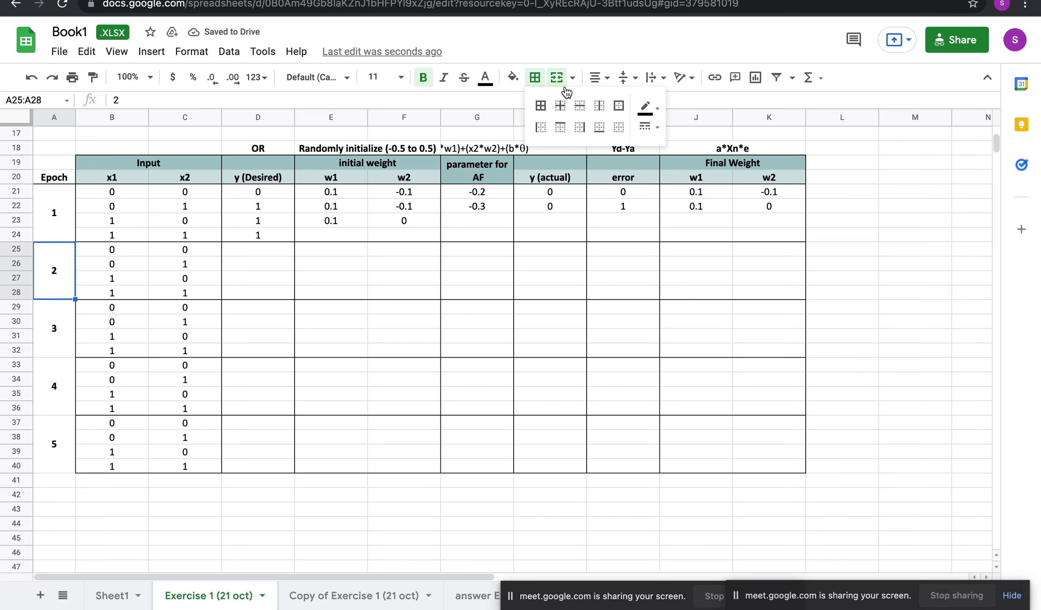
{"action": "left_click", "coordinate": [40, 283]}
{"action": "left_click_drag", "start_coordinate": [39, 283], "coordinate": [50, 445]}
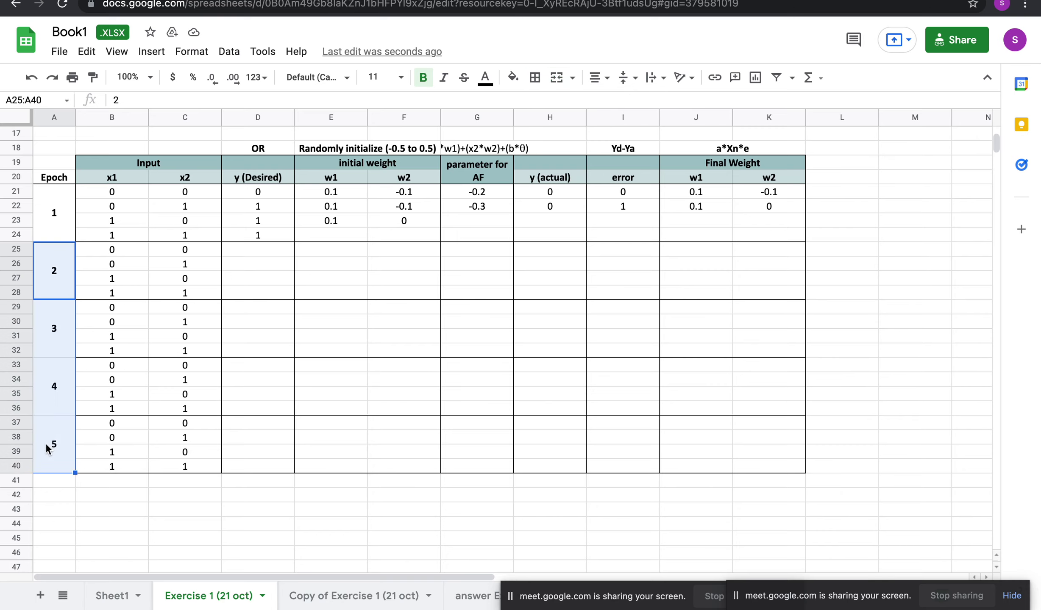
{"action": "left_click", "coordinate": [538, 85]}
{"action": "left_click", "coordinate": [540, 106]}
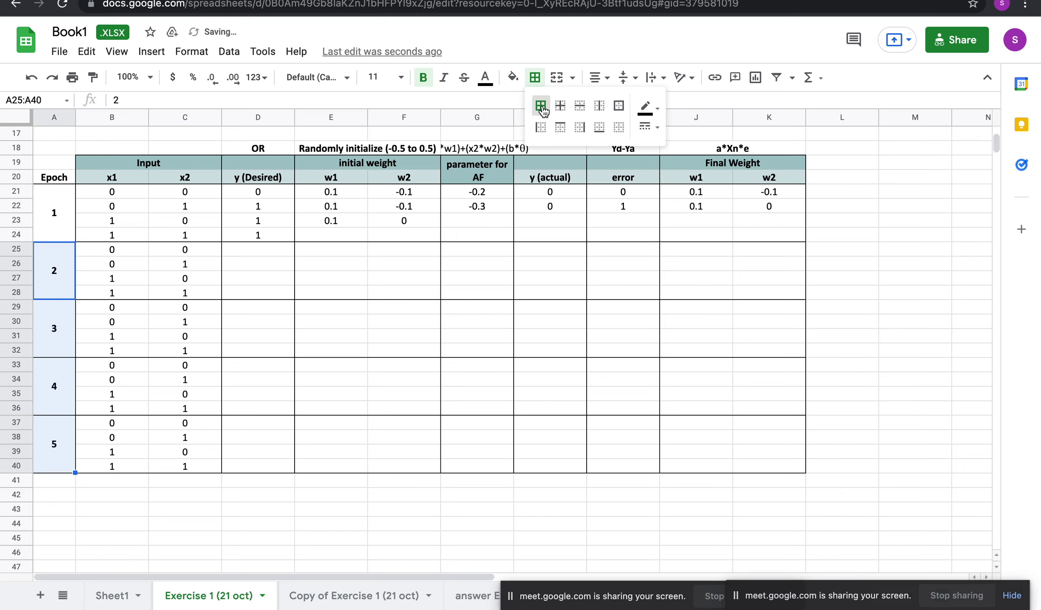
Merge A19:A20 for the Epoch heading and fill it with the teal used in the table header.
{"action": "left_click_drag", "start_coordinate": [51, 168], "coordinate": [53, 180]}
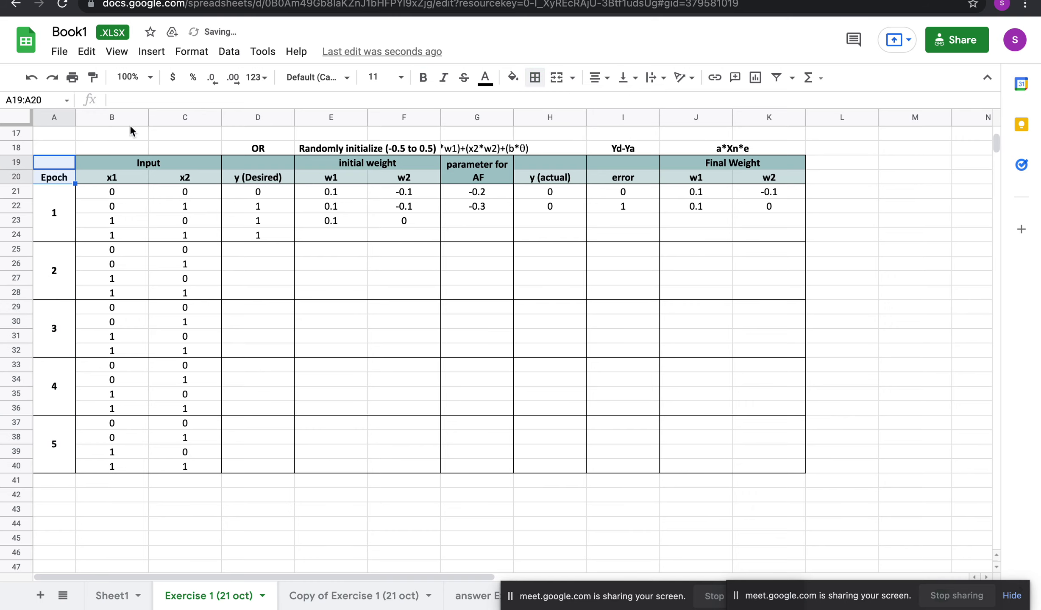
{"action": "left_click", "coordinate": [560, 83]}
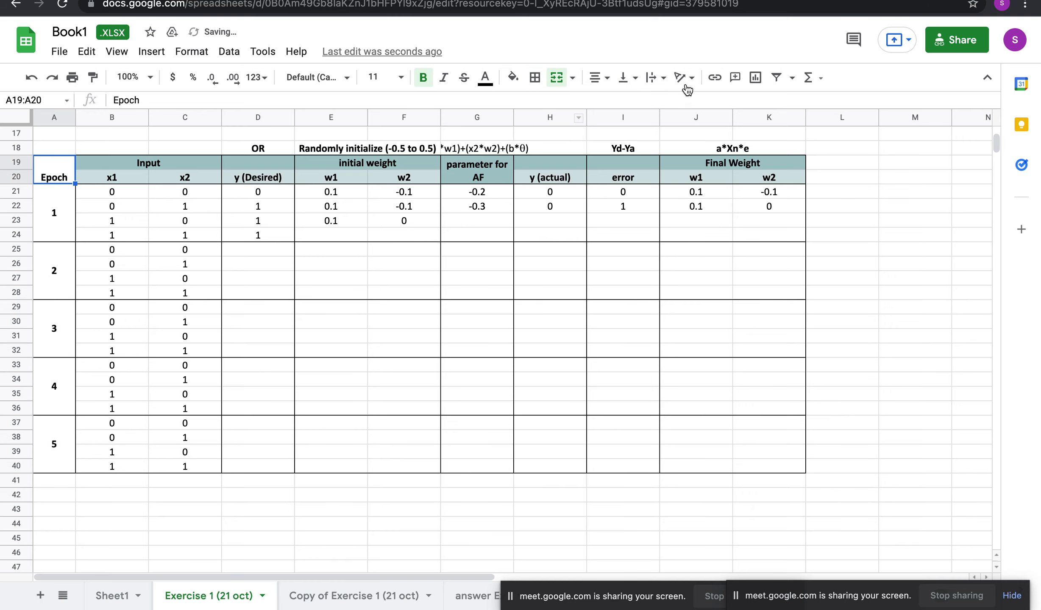
{"action": "left_click", "coordinate": [519, 80]}
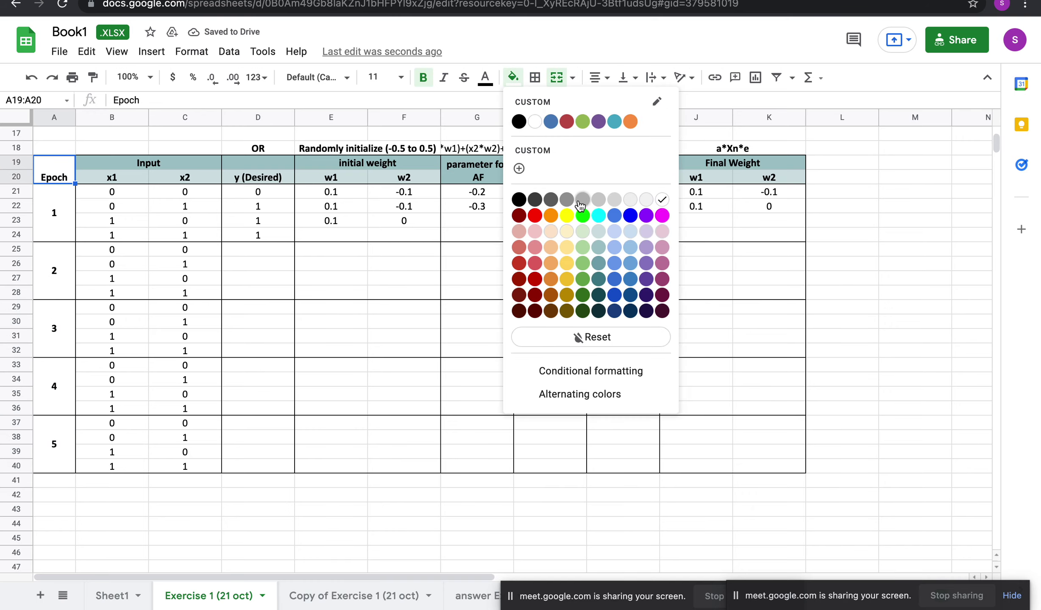
{"action": "left_click", "coordinate": [598, 248]}
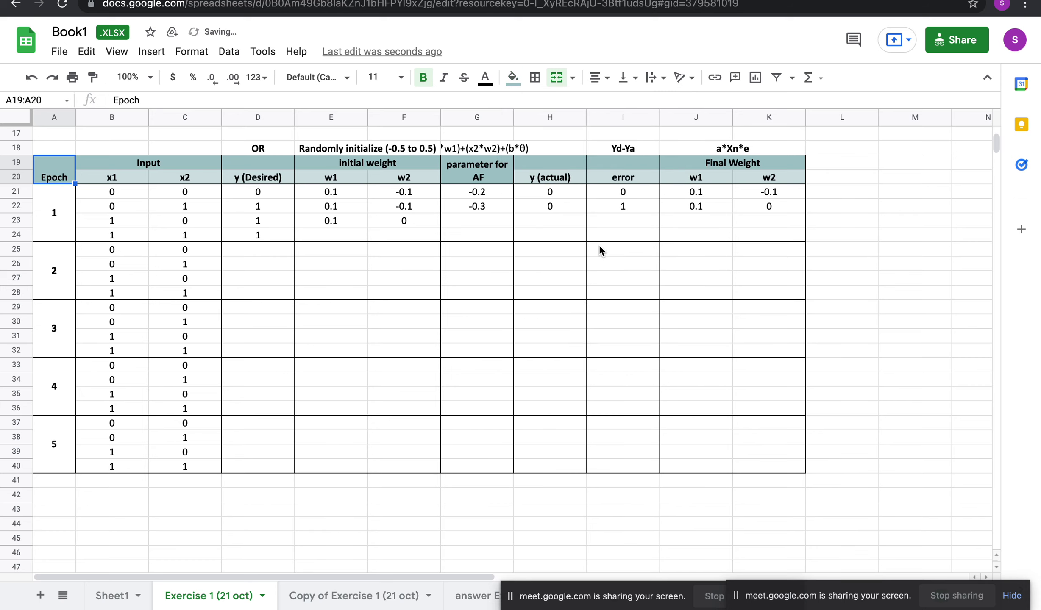
{"action": "left_click", "coordinate": [398, 254]}
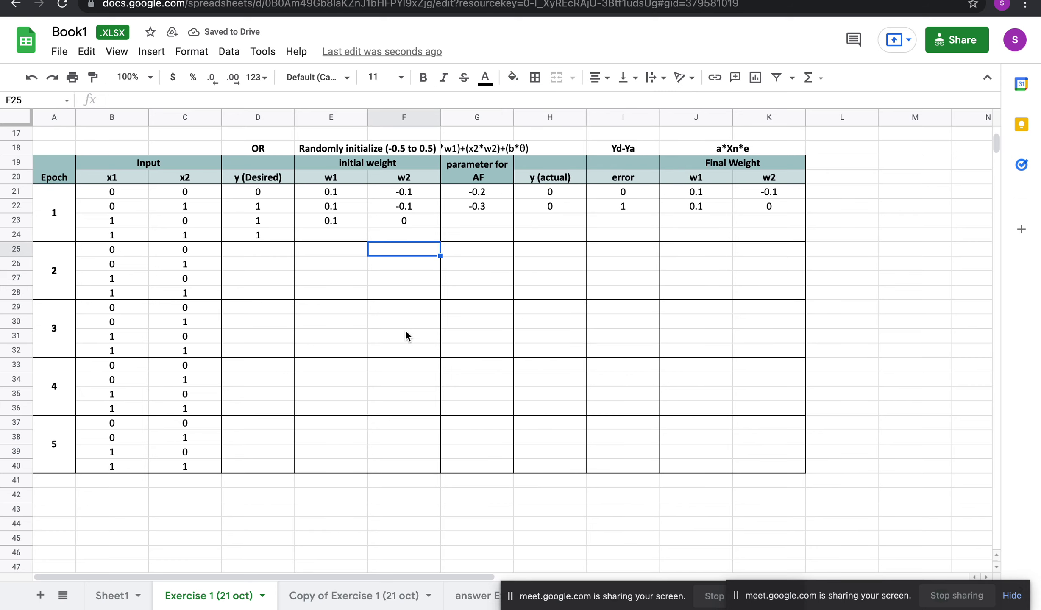
Examine the error column for the four rows of epoch 1, I21:I24.
{"action": "scroll", "coordinate": [405, 330], "scroll_direction": "up", "scroll_amount": 3}
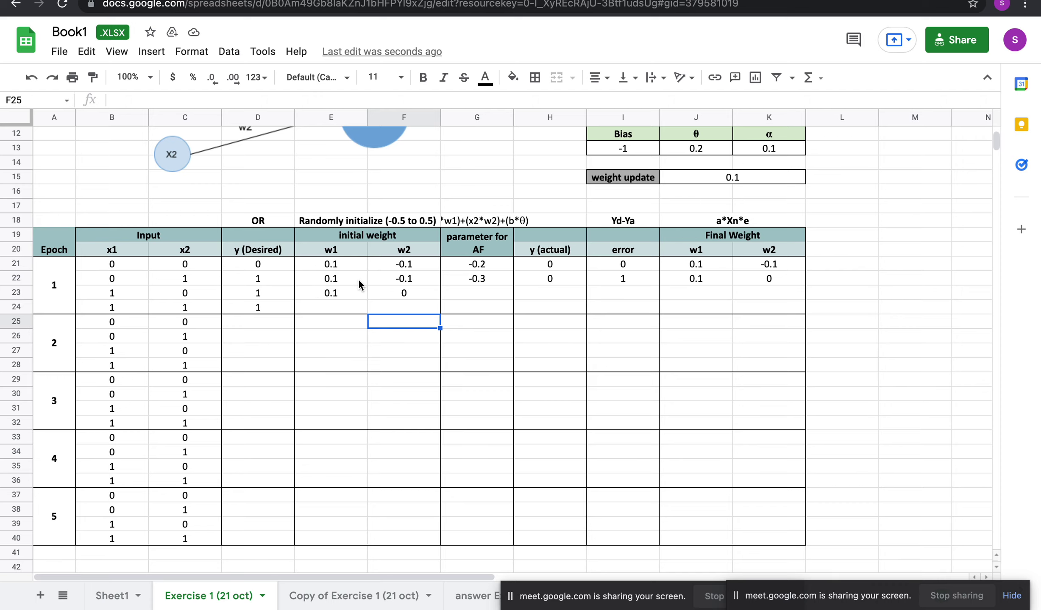
{"action": "scroll", "coordinate": [358, 278], "scroll_direction": "down", "scroll_amount": 1}
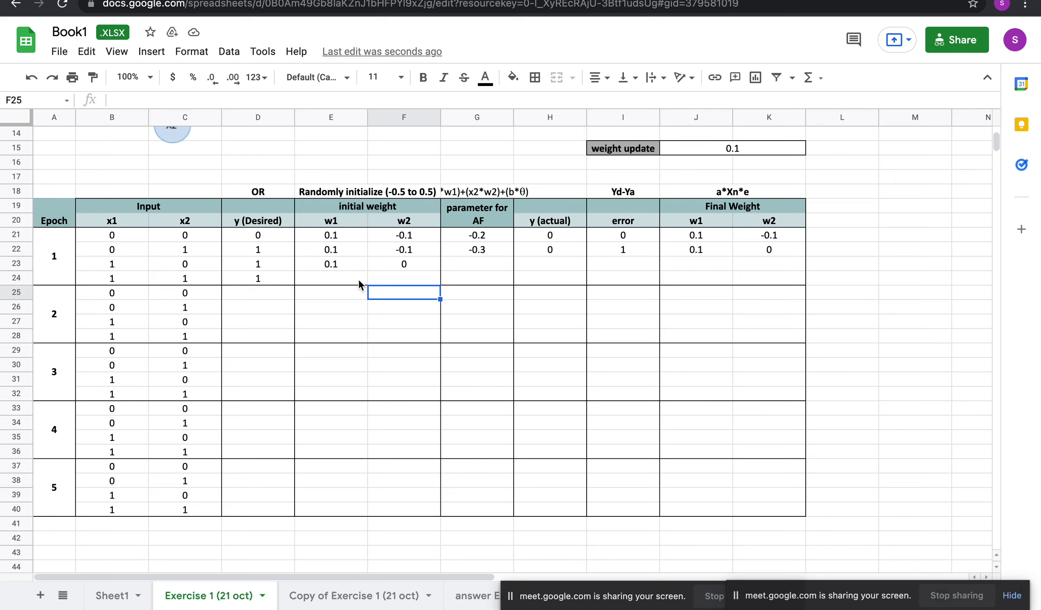
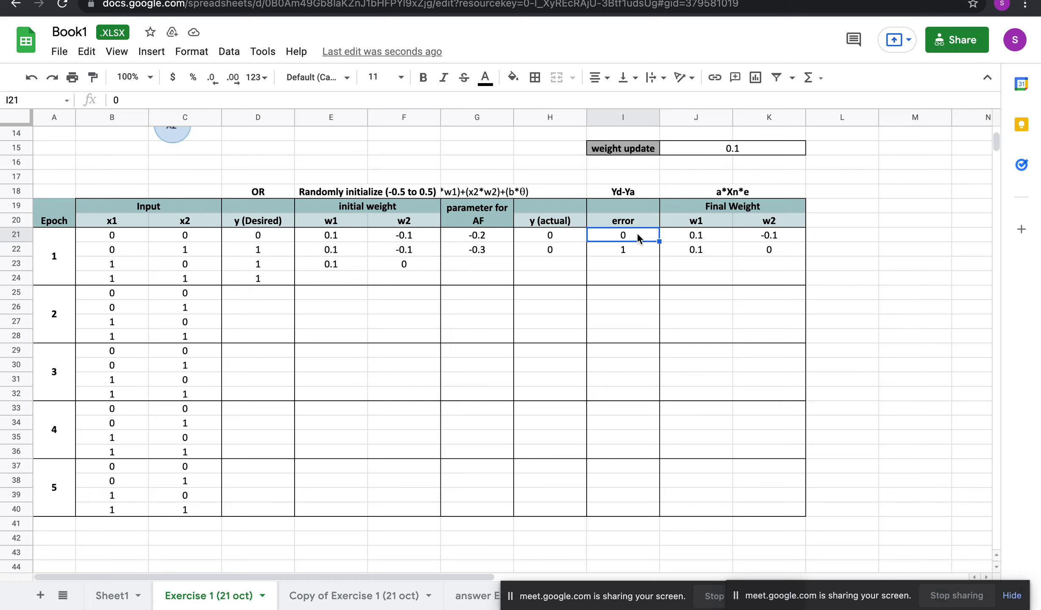
{"action": "double_click", "coordinate": [638, 237]}
{"action": "left_click", "coordinate": [633, 259]}
{"action": "left_click", "coordinate": [638, 235]}
{"action": "left_click_drag", "start_coordinate": [638, 235], "coordinate": [637, 277]}
{"action": "key", "text": "Return"}
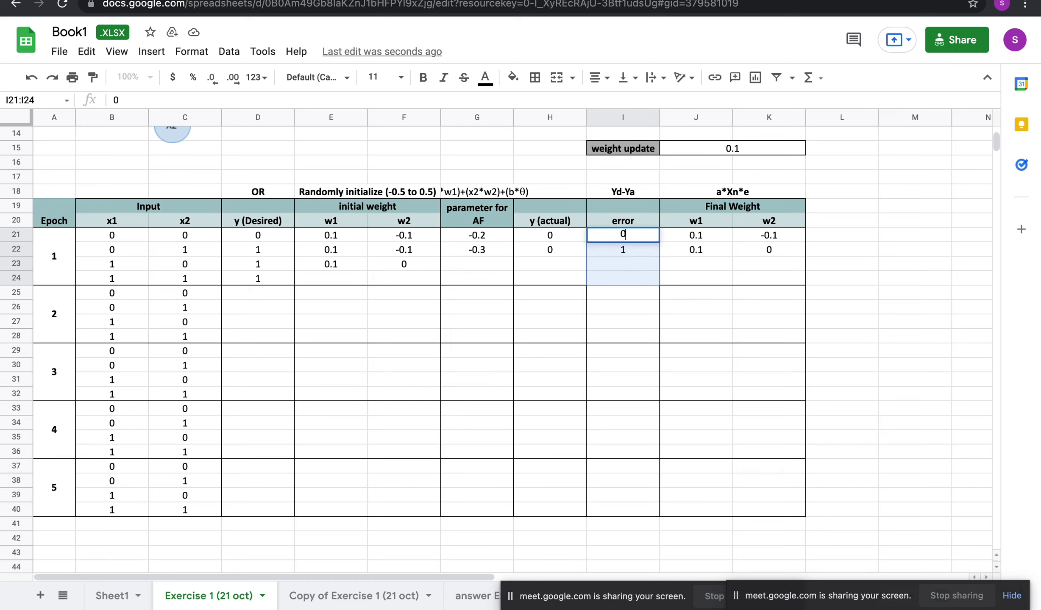
Enter 0 as the error for all four rows of epoch 1, I21:I24.
{"action": "key", "text": "Return"}
{"action": "type", "text": "0"}
{"action": "key", "text": "Return"}
{"action": "type", "text": "0"}
{"action": "key", "text": "Return"}
{"action": "type", "text": "0"}
{"action": "key", "text": "Return"}
{"action": "type", "text": "0"}
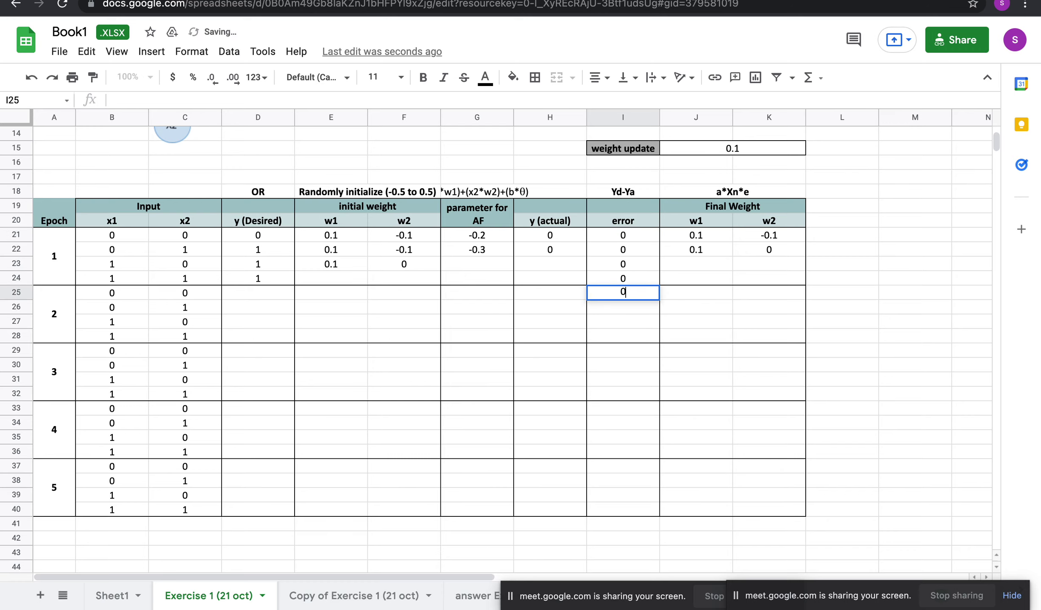
{"action": "key", "text": "BackSpace"}
{"action": "left_click", "coordinate": [688, 265]}
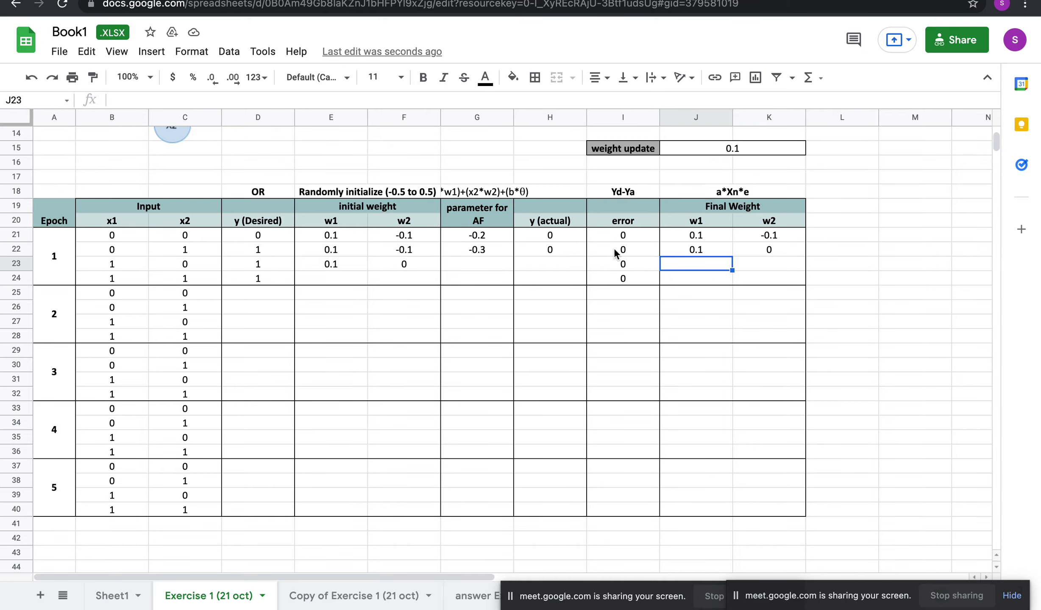
Switch to the lecture slides and underline "stays the same" in the error = 0 note on the Step 3: Weight training slide.
{"action": "key", "text": "ctrl+Left"}
{"action": "key", "text": "Left"}
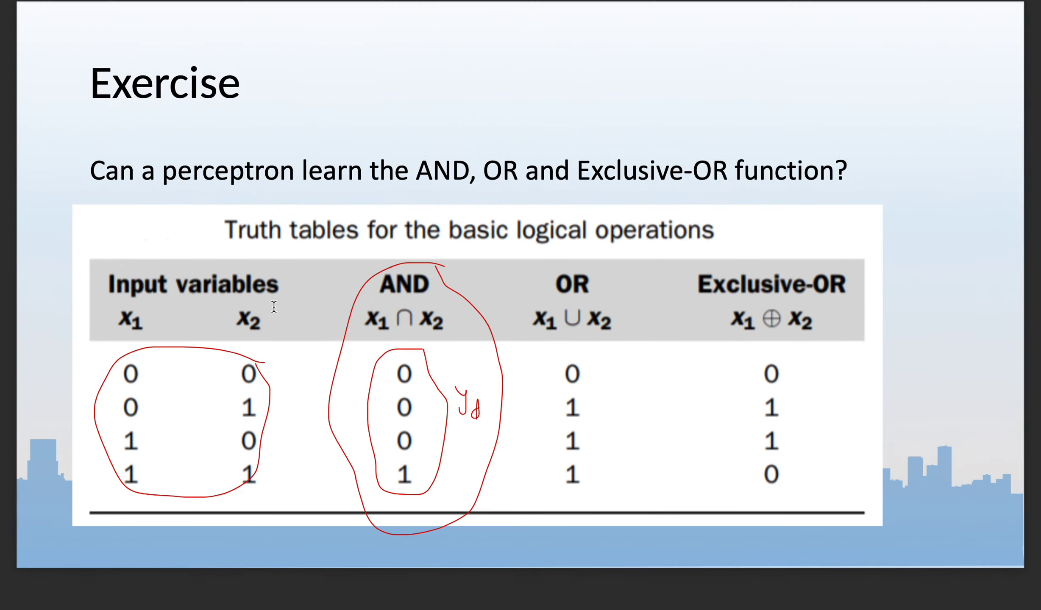
{"action": "key", "text": "Left"}
{"action": "key", "text": "Left"}
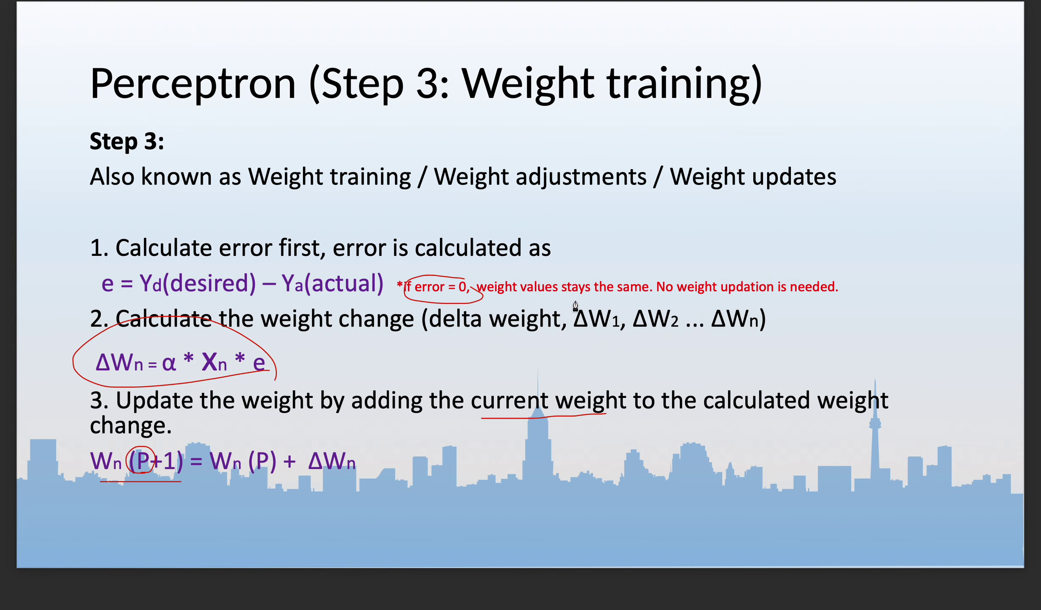
{"action": "left_click_drag", "start_coordinate": [574, 299], "coordinate": [634, 299]}
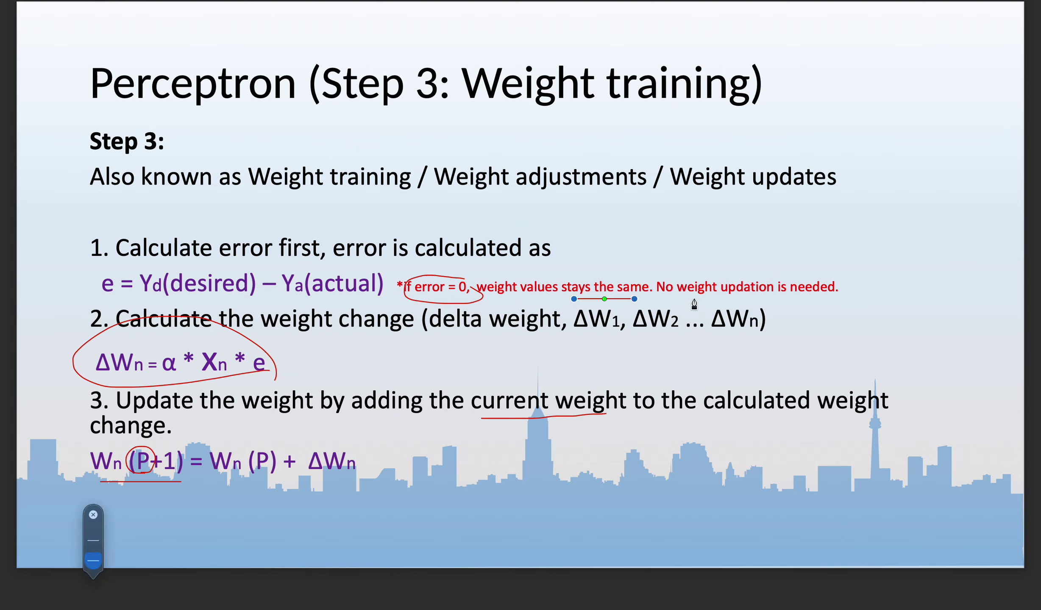
{"action": "key", "text": "super+Tab"}
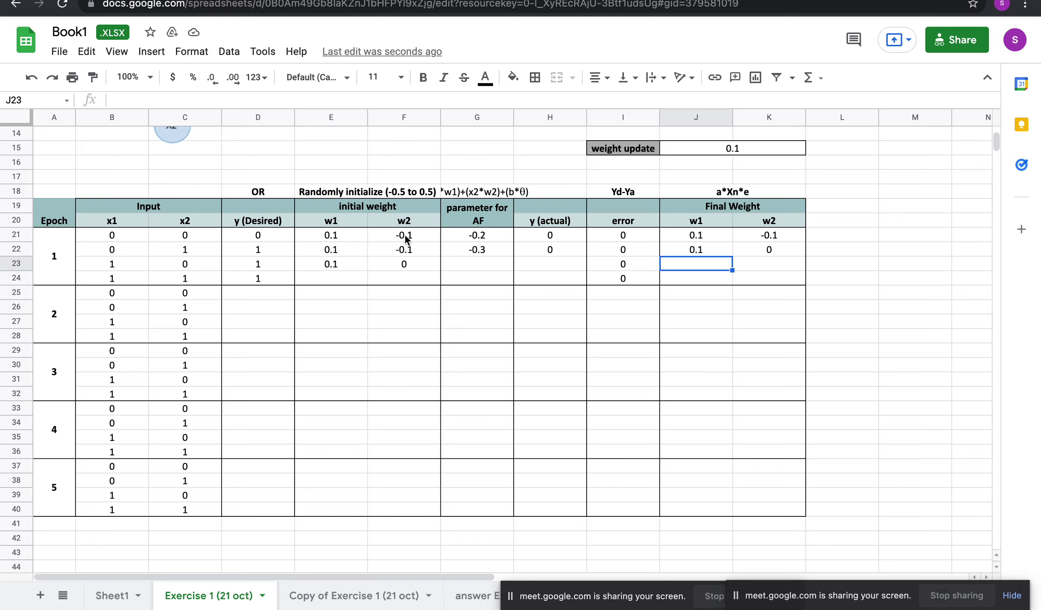
Set the error in I22 back to 1 and clear the error values in I23:I24.
{"action": "left_click", "coordinate": [635, 249]}
{"action": "type", "text": "1"}
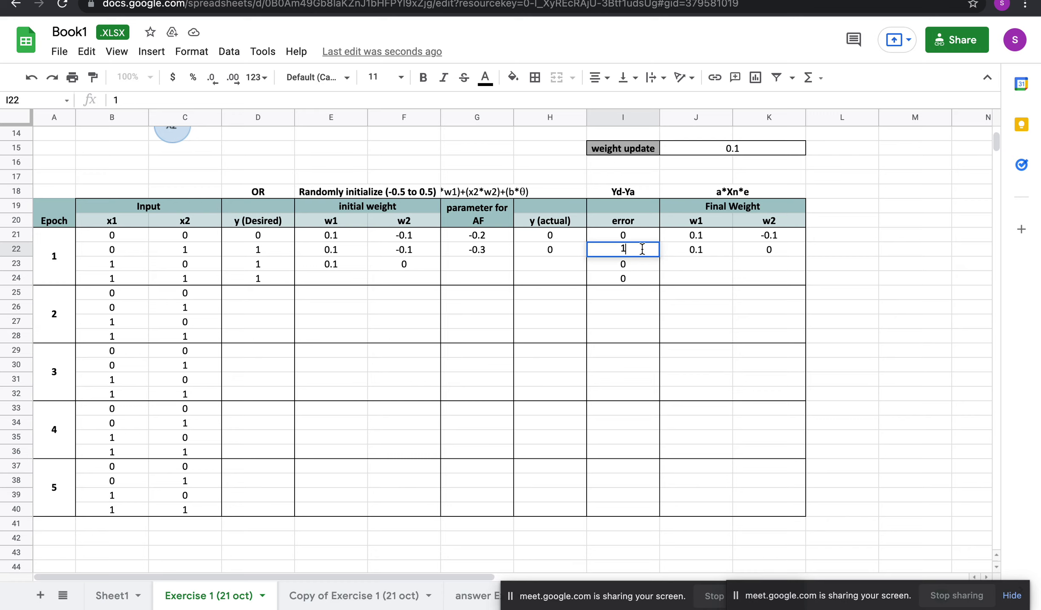
{"action": "left_click", "coordinate": [706, 256]}
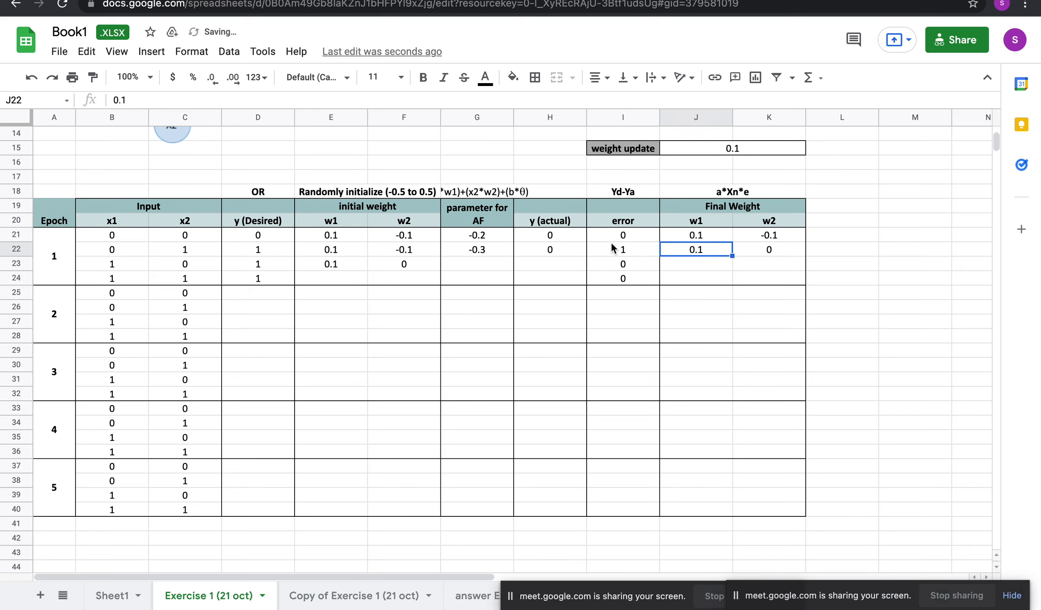
{"action": "left_click_drag", "start_coordinate": [422, 261], "coordinate": [329, 258]}
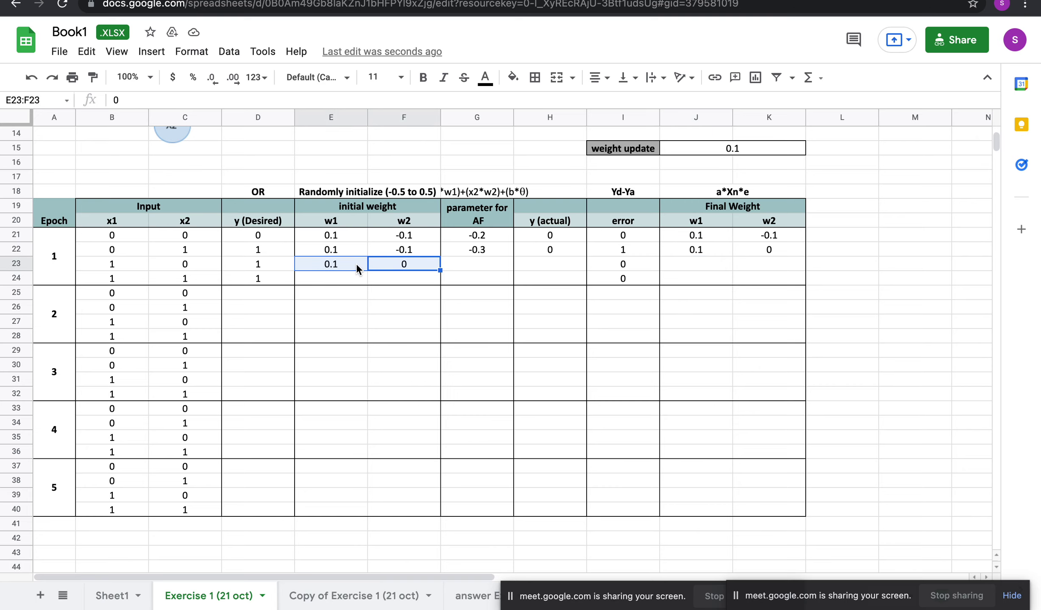
{"action": "left_click_drag", "start_coordinate": [632, 269], "coordinate": [632, 282]}
{"action": "key", "text": "Delete"}
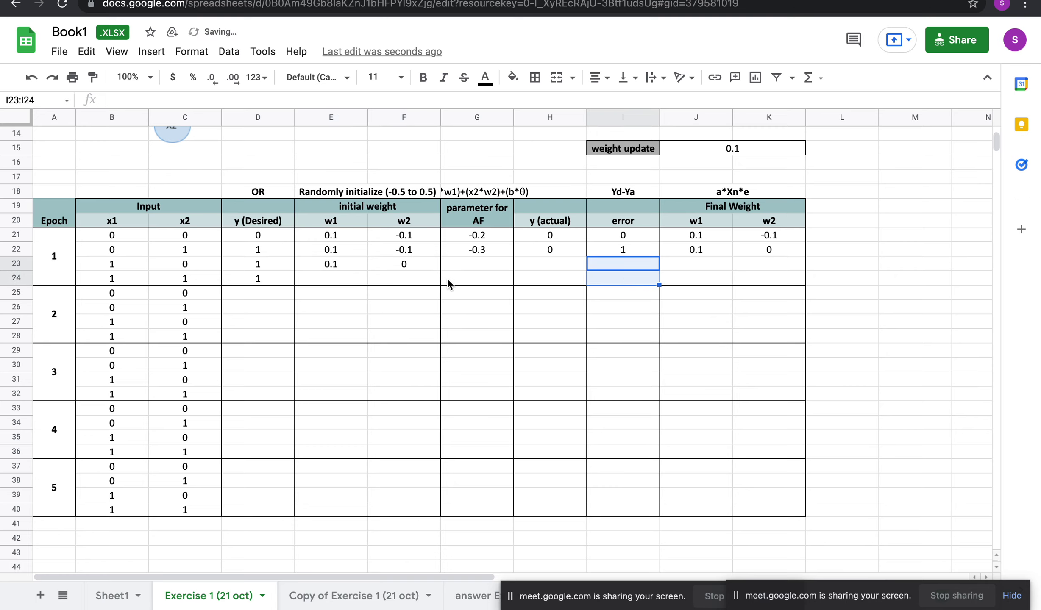
Examine the activation formula in G18 and how row 21's error and final weights carry over to row 22's initial weights.
{"action": "left_click", "coordinate": [776, 233]}
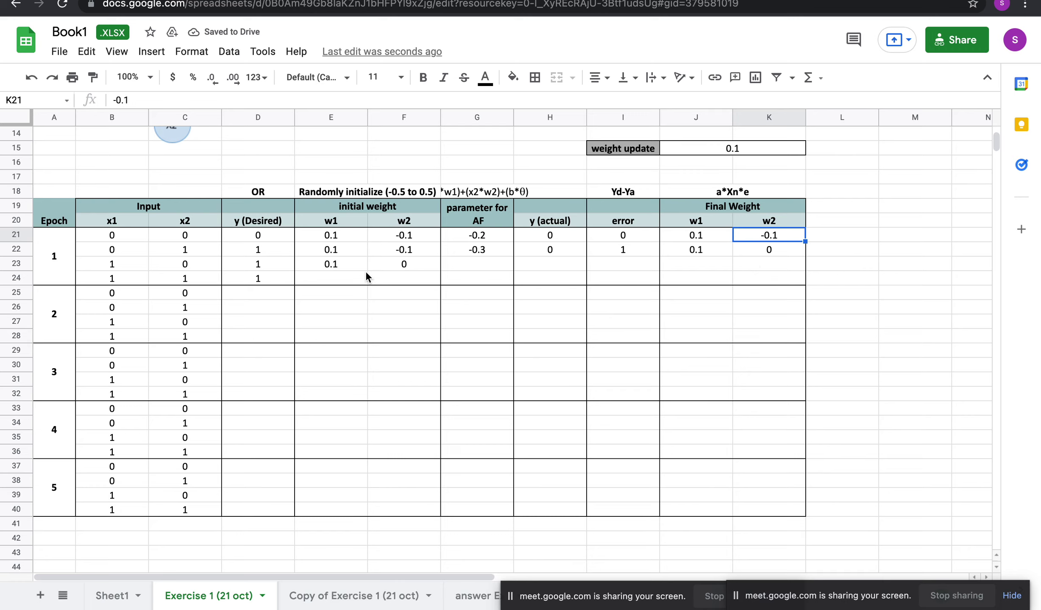
{"action": "left_click", "coordinate": [387, 264]}
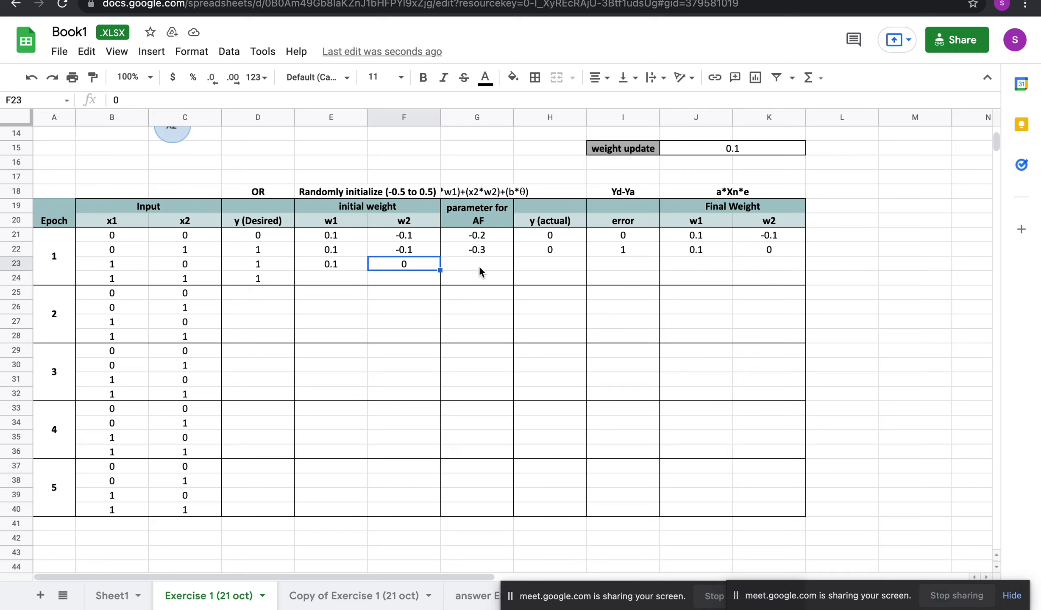
{"action": "left_click", "coordinate": [483, 191]}
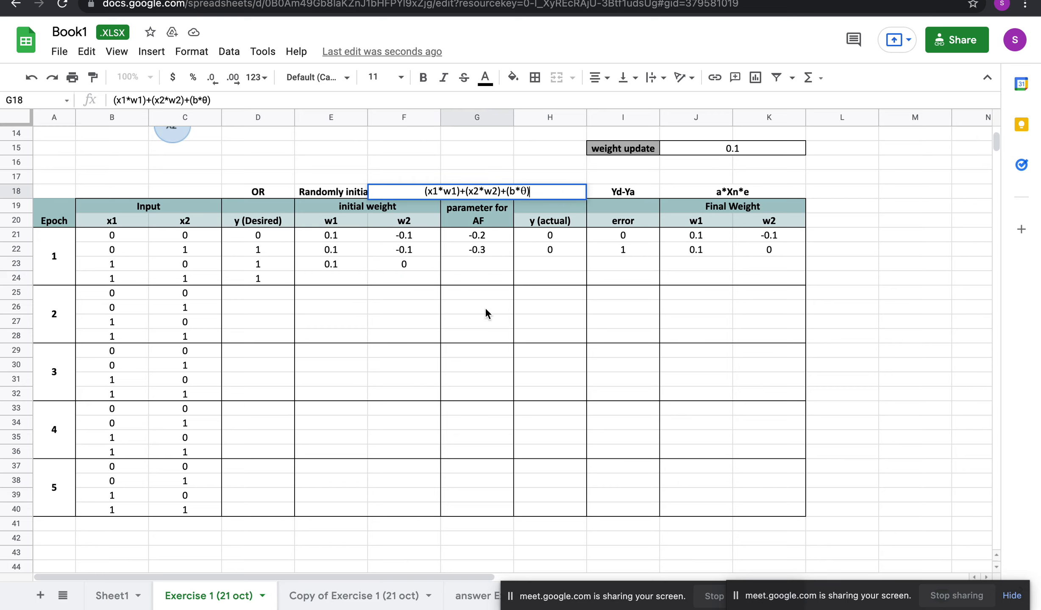
{"action": "left_click", "coordinate": [487, 267]}
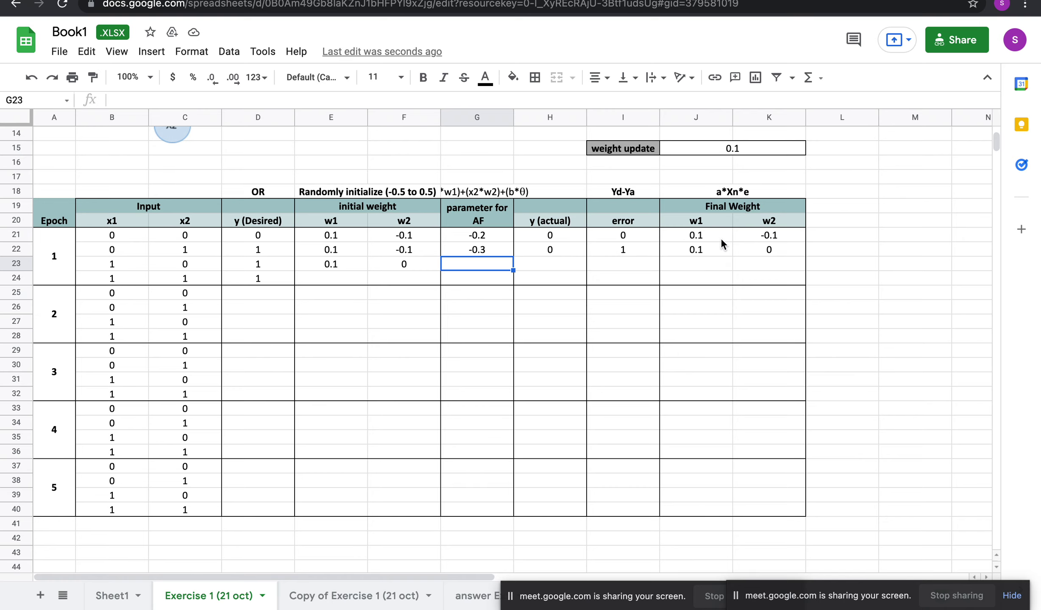
{"action": "left_click", "coordinate": [55, 267]}
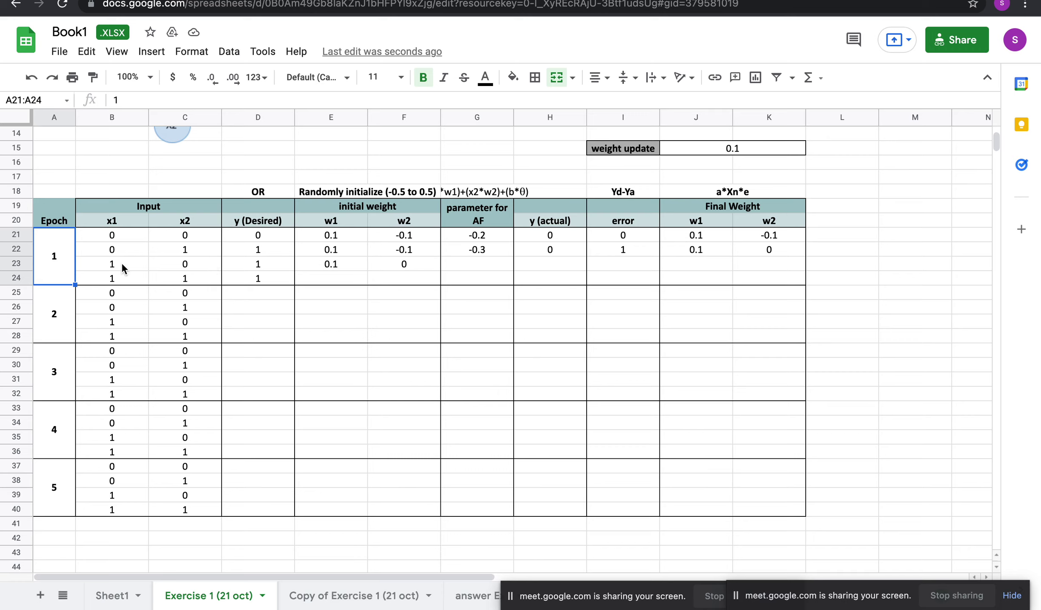
{"action": "left_click", "coordinate": [119, 240]}
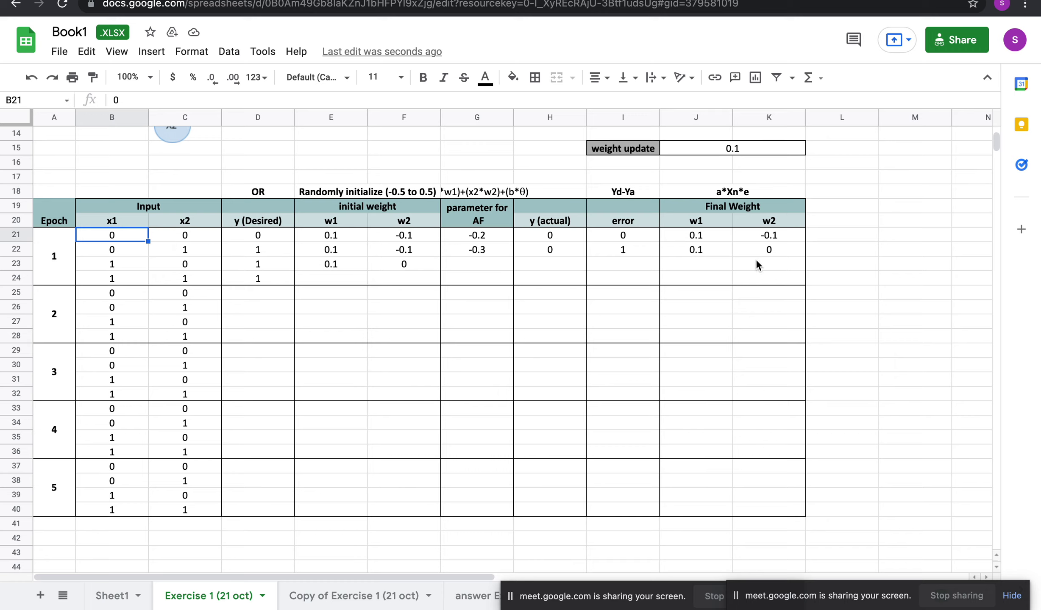
{"action": "left_click", "coordinate": [622, 235]}
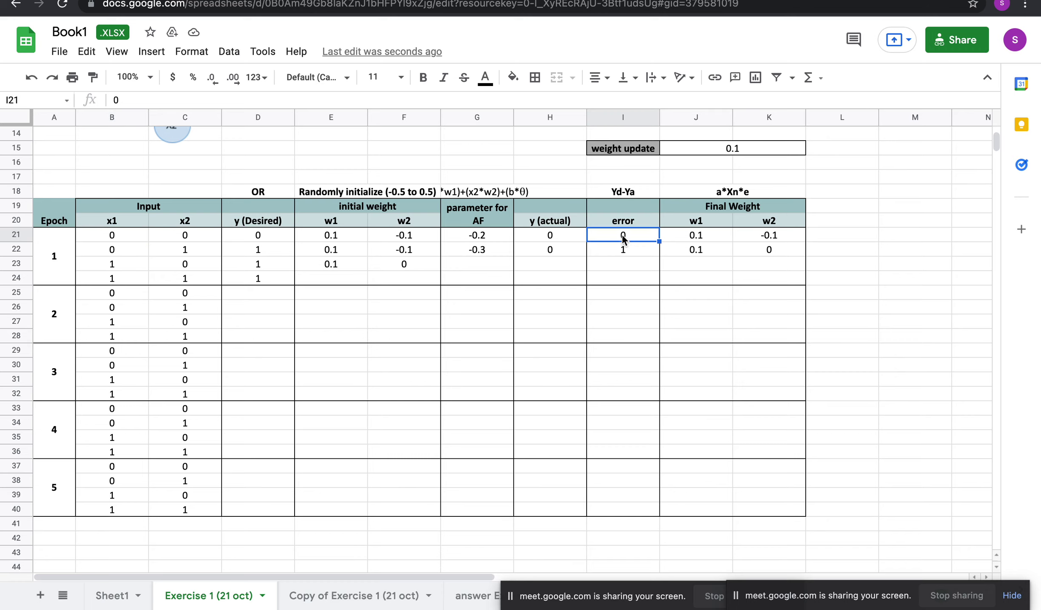
{"action": "left_click_drag", "start_coordinate": [699, 241], "coordinate": [763, 237]}
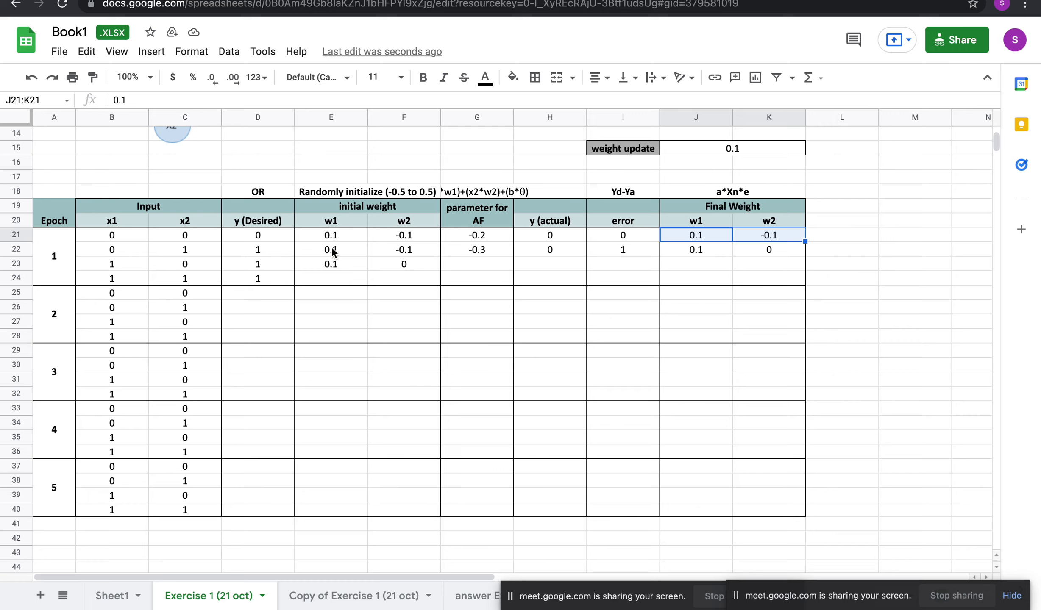
{"action": "left_click", "coordinate": [332, 253]}
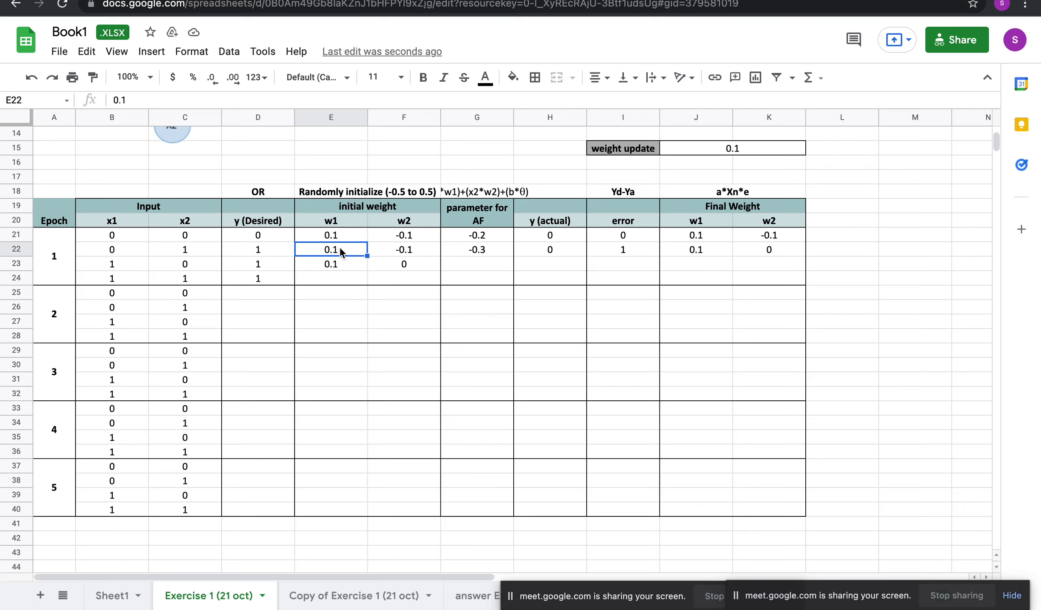
Examine how row 22's inputs and error lead to the final weights J22:K22 and the initial weights of row 23.
{"action": "left_click", "coordinate": [628, 253]}
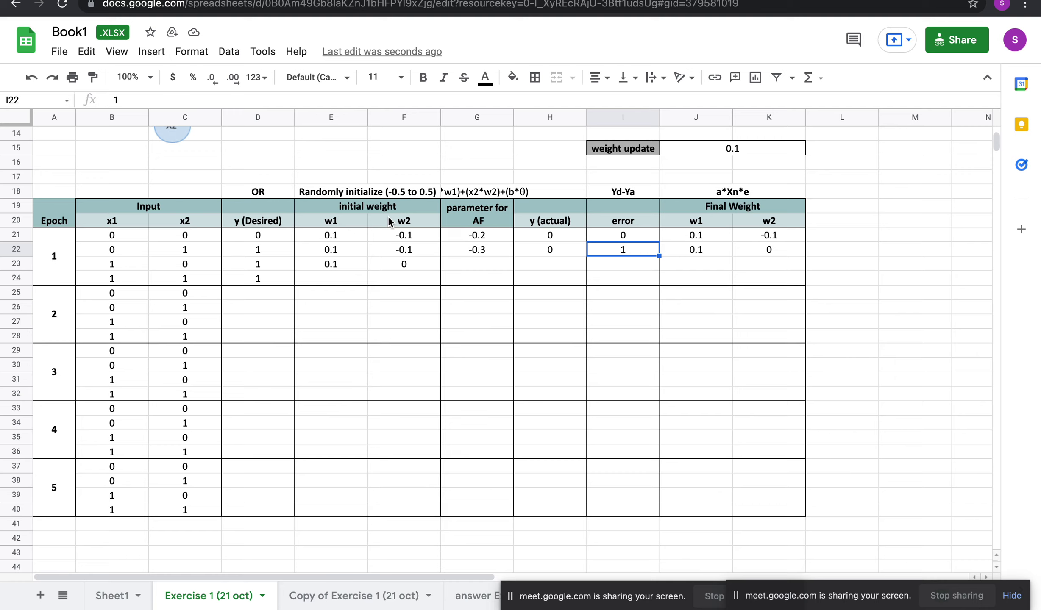
{"action": "left_click", "coordinate": [706, 250]}
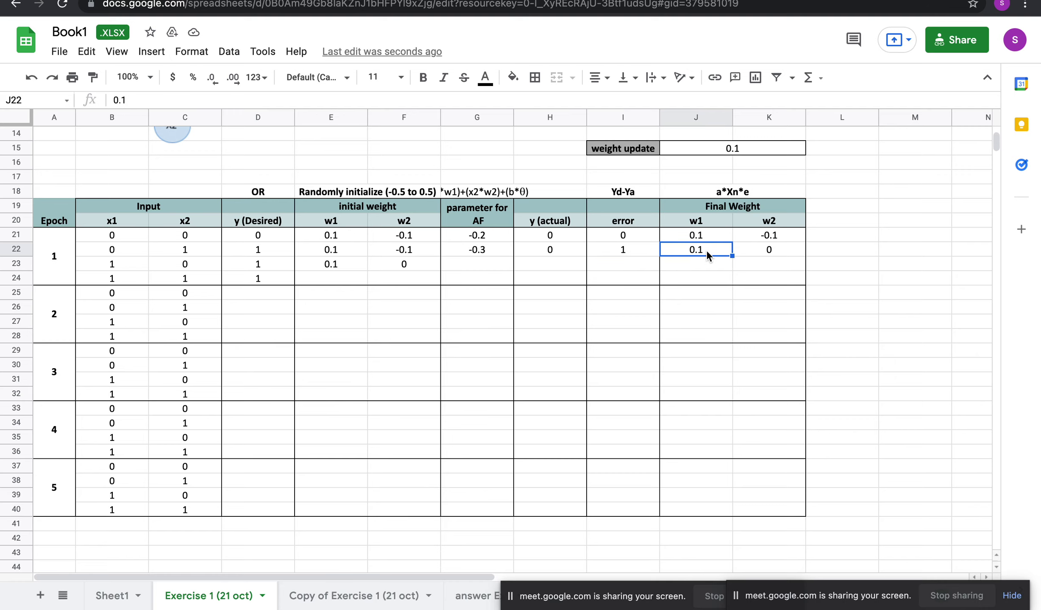
{"action": "left_click", "coordinate": [625, 253]}
{"action": "left_click_drag", "start_coordinate": [693, 250], "coordinate": [762, 249]}
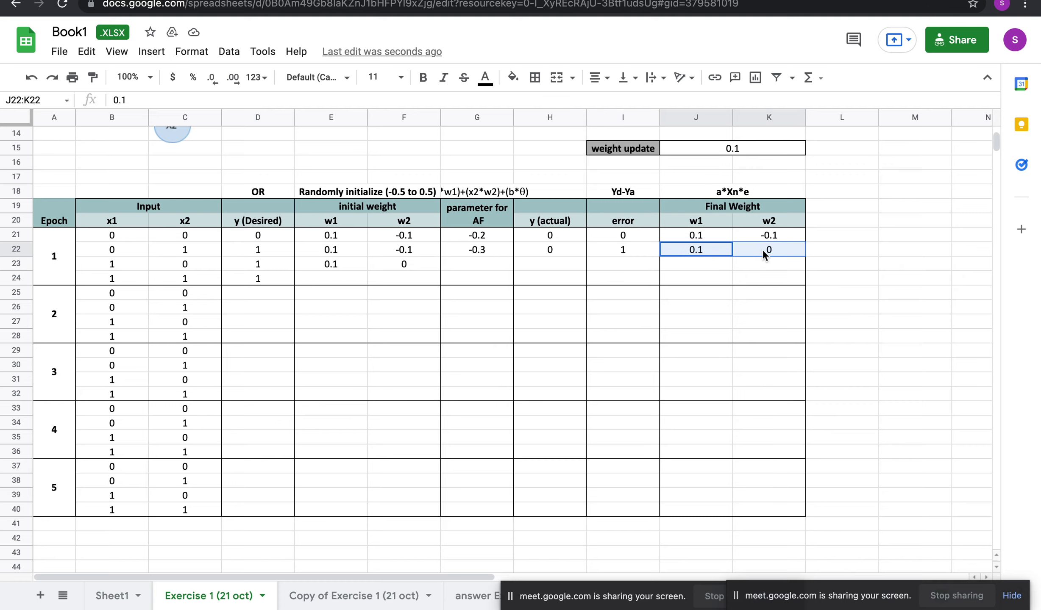
{"action": "left_click", "coordinate": [112, 255]}
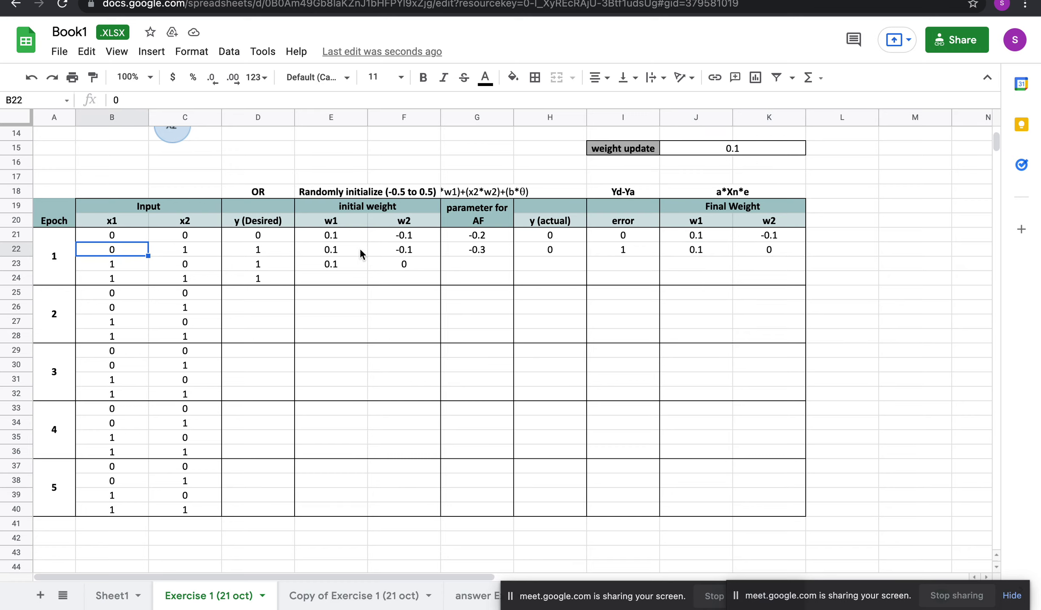
{"action": "left_click", "coordinate": [710, 249]}
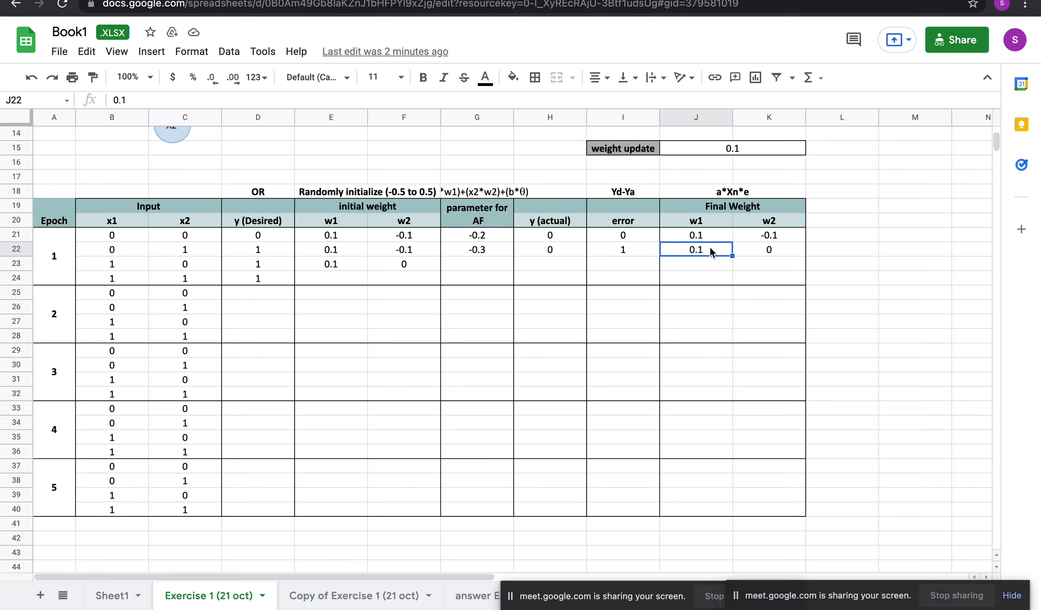
{"action": "left_click", "coordinate": [768, 251]}
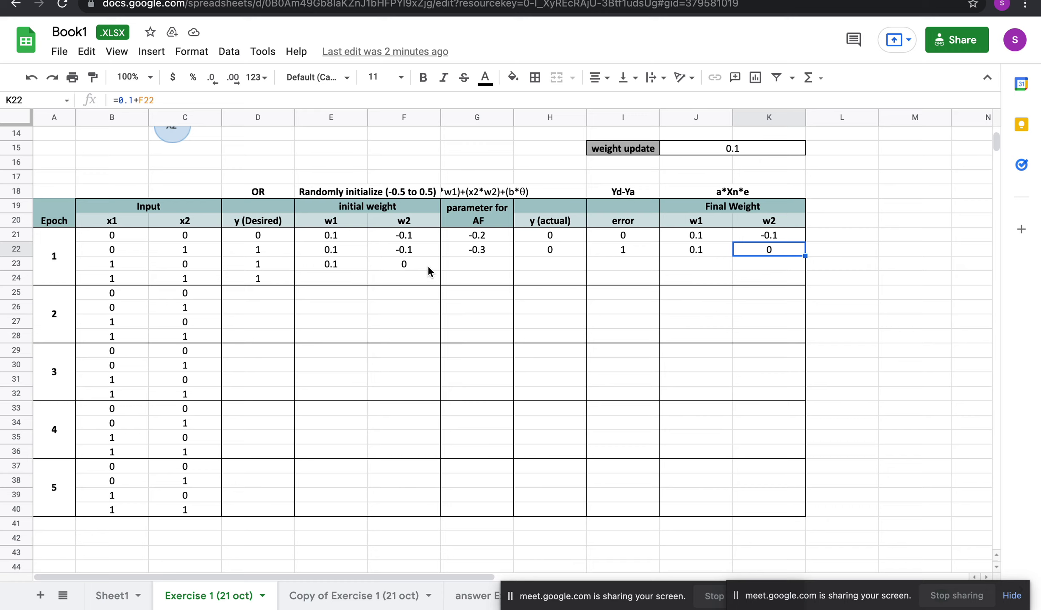
{"action": "left_click", "coordinate": [406, 263]}
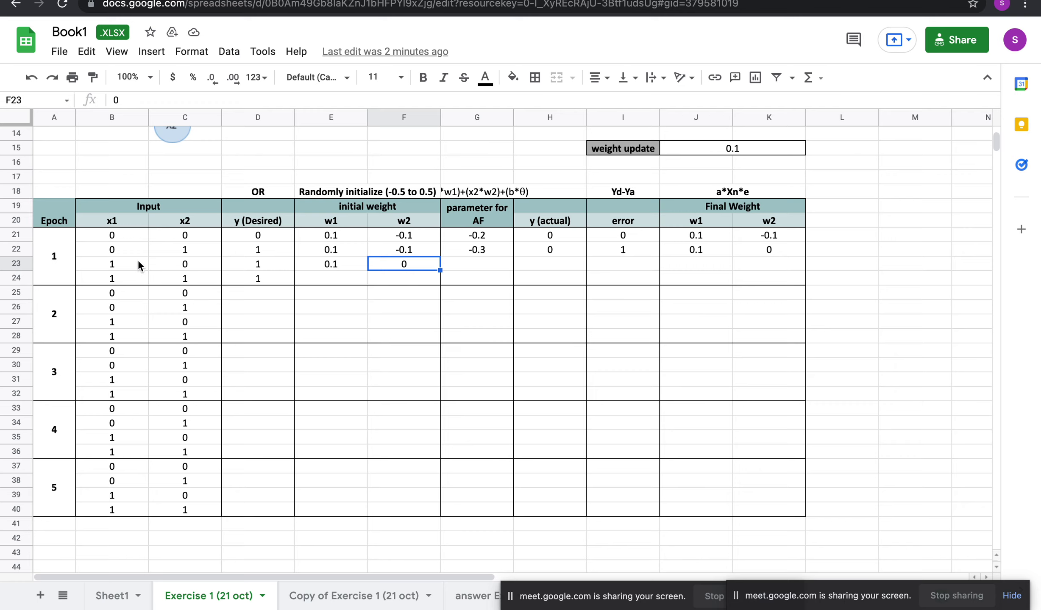
{"action": "left_click", "coordinate": [699, 256]}
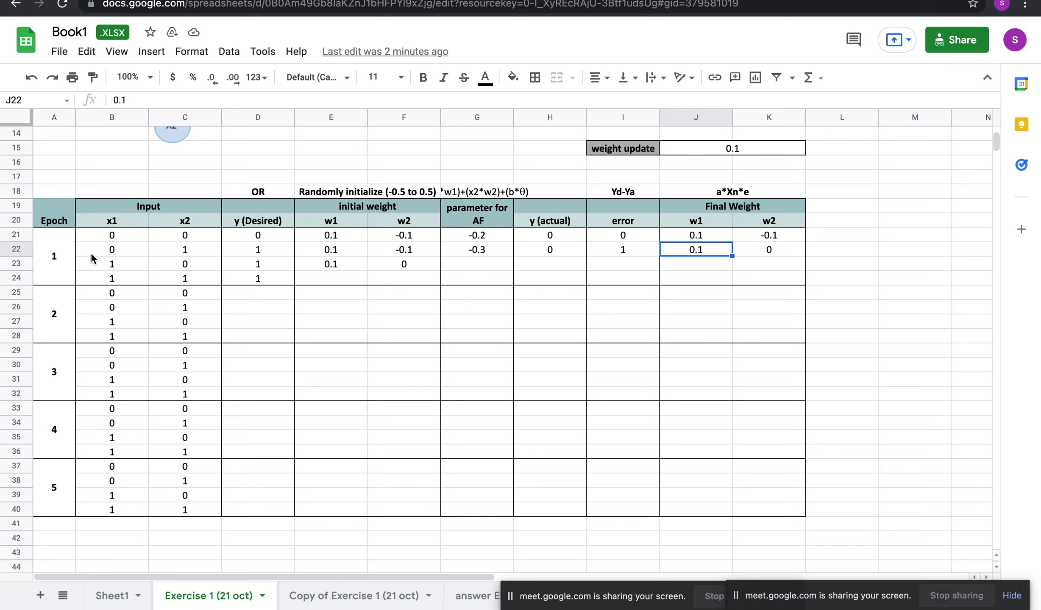
{"action": "left_click", "coordinate": [116, 255]}
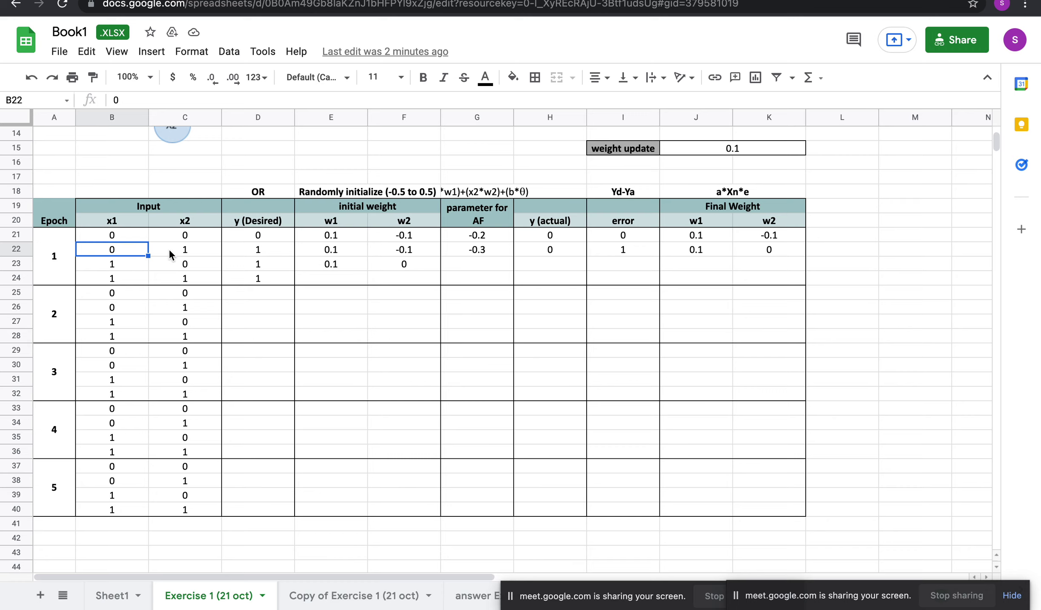
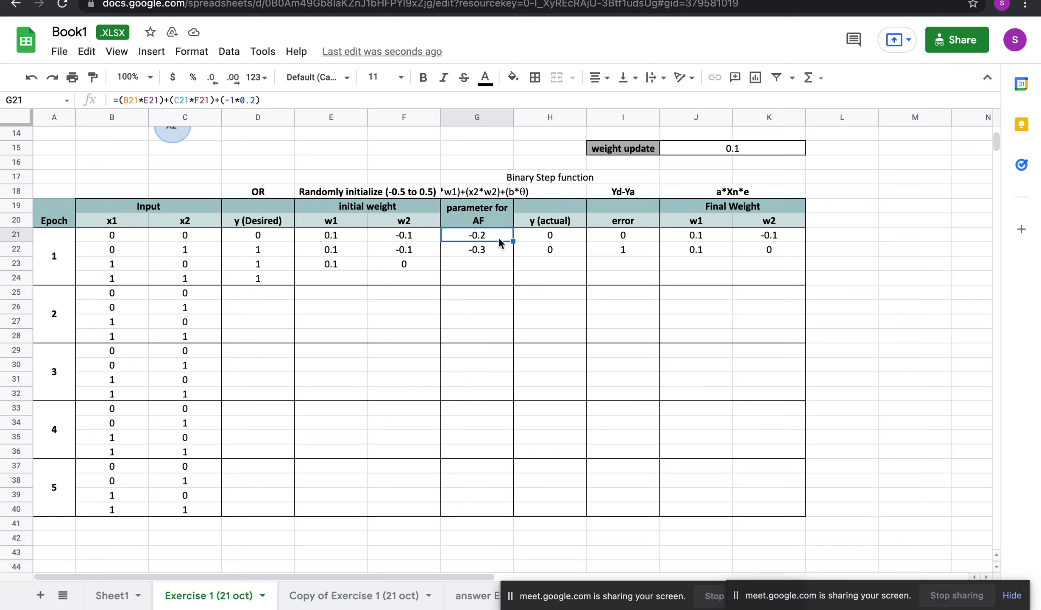
Set the activation function parameter in G21 to 1 and the y (actual) output in H21 to 1.
{"action": "left_click", "coordinate": [561, 223]}
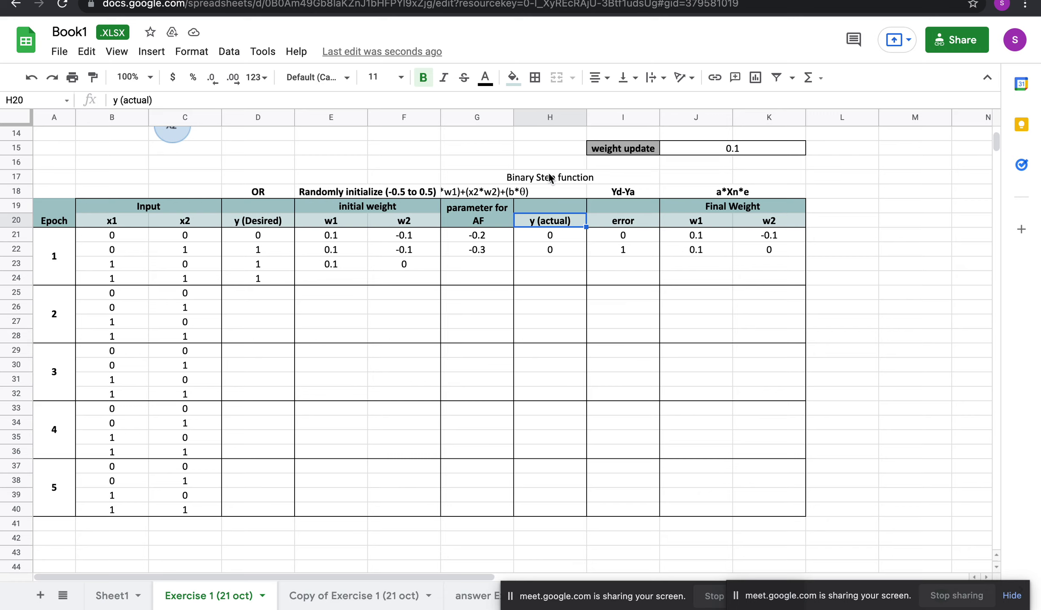
{"action": "left_click", "coordinate": [551, 240]}
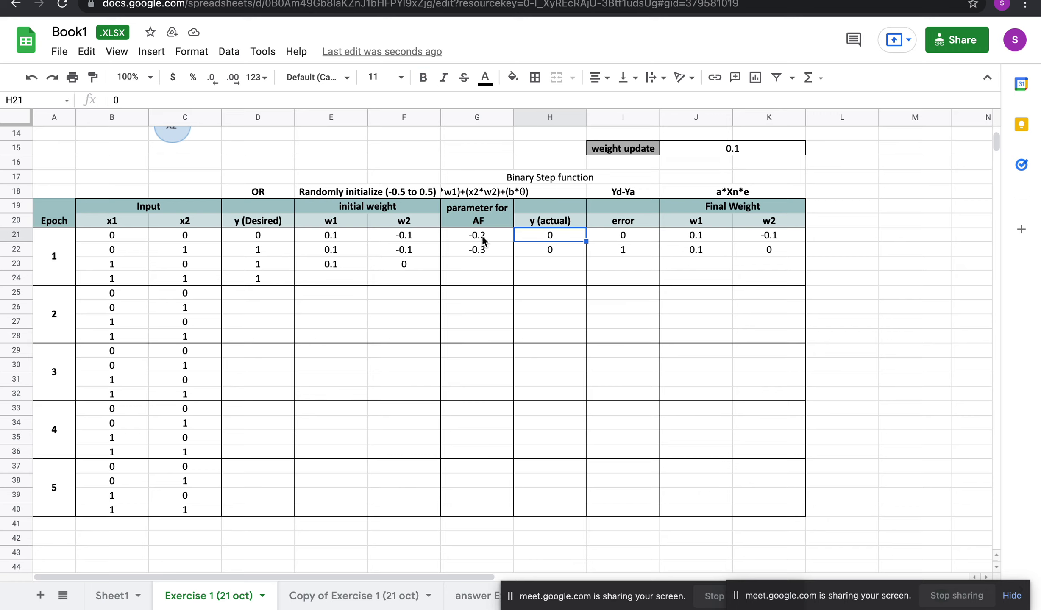
{"action": "left_click", "coordinate": [481, 235]}
{"action": "type", "text": "1"}
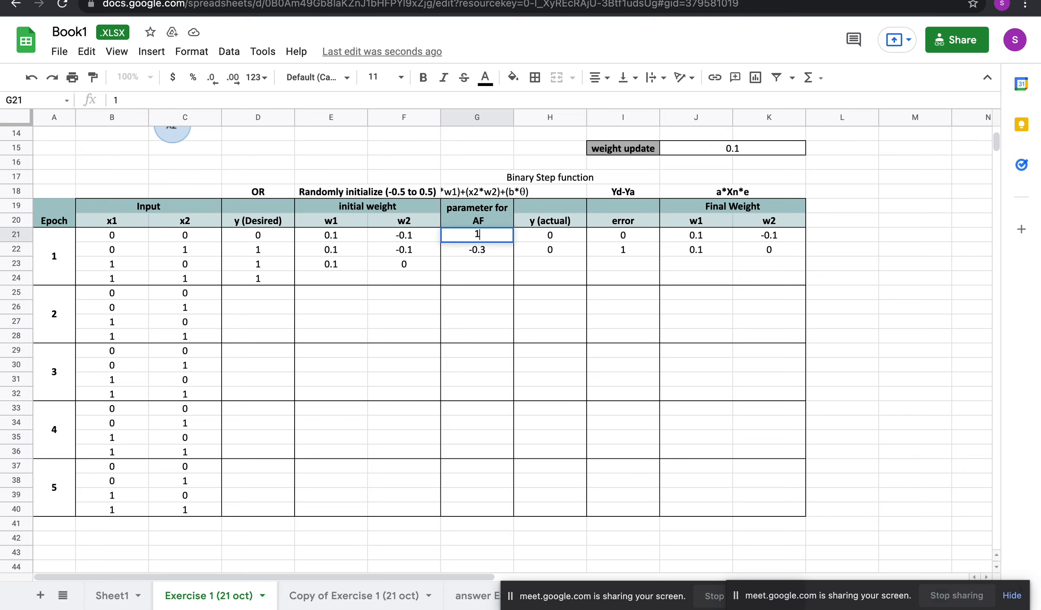
{"action": "left_click", "coordinate": [551, 264]}
{"action": "left_click", "coordinate": [481, 238]}
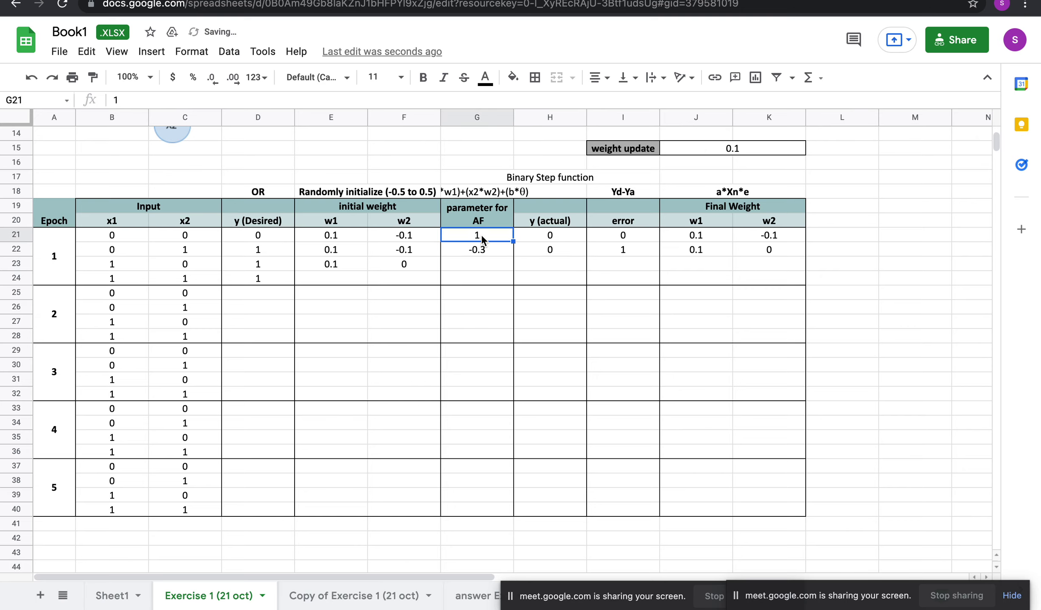
{"action": "left_click", "coordinate": [551, 236]}
{"action": "type", "text": "1"}
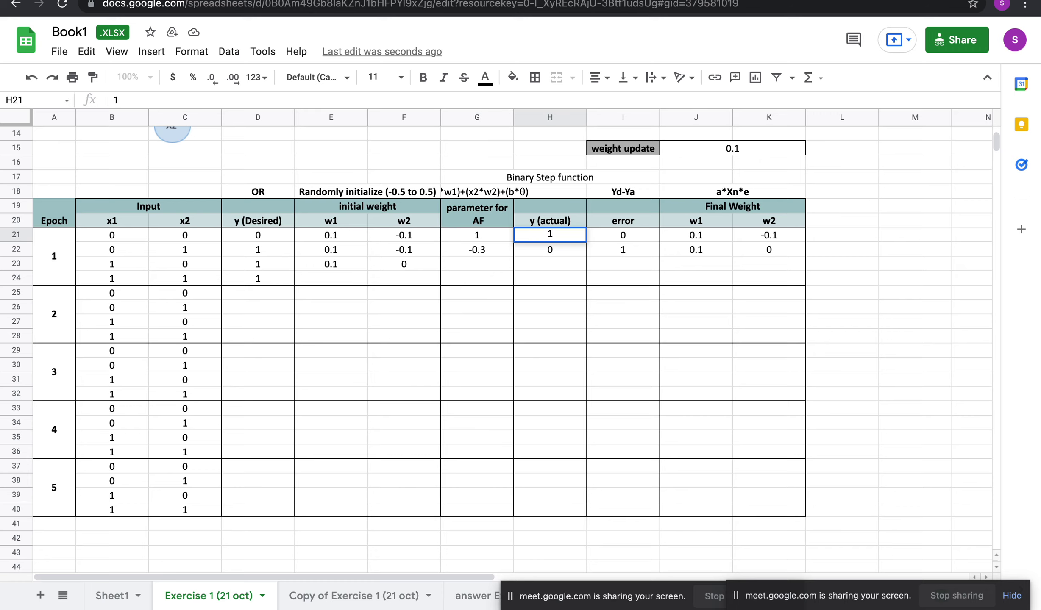
{"action": "left_click", "coordinate": [556, 251]}
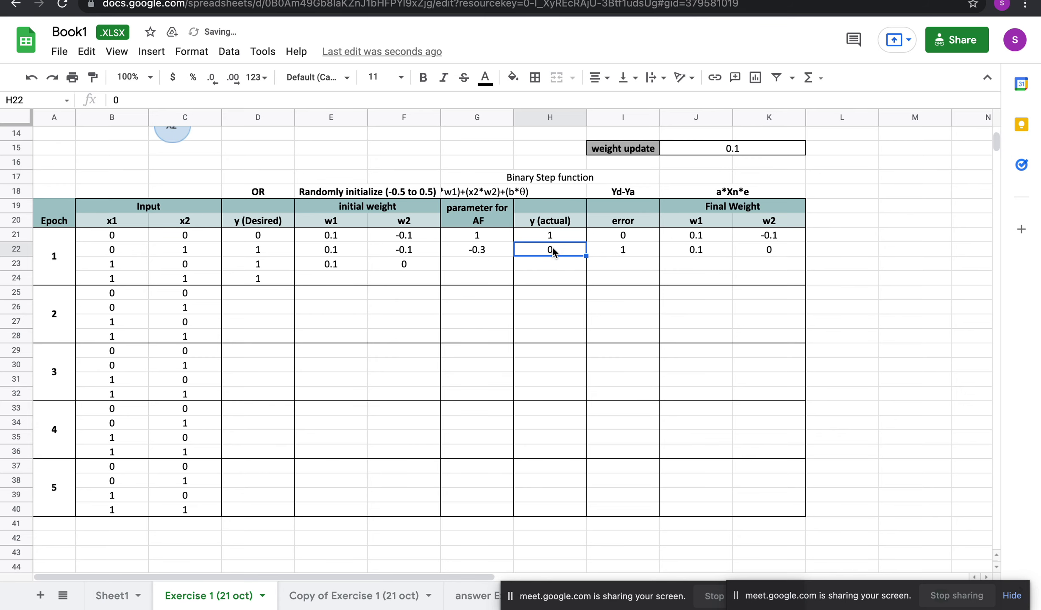
Check the binary step function slide and undo the test values in G21 and H21, restoring G21's activation formula.
{"action": "key", "text": "ctrl+Left"}
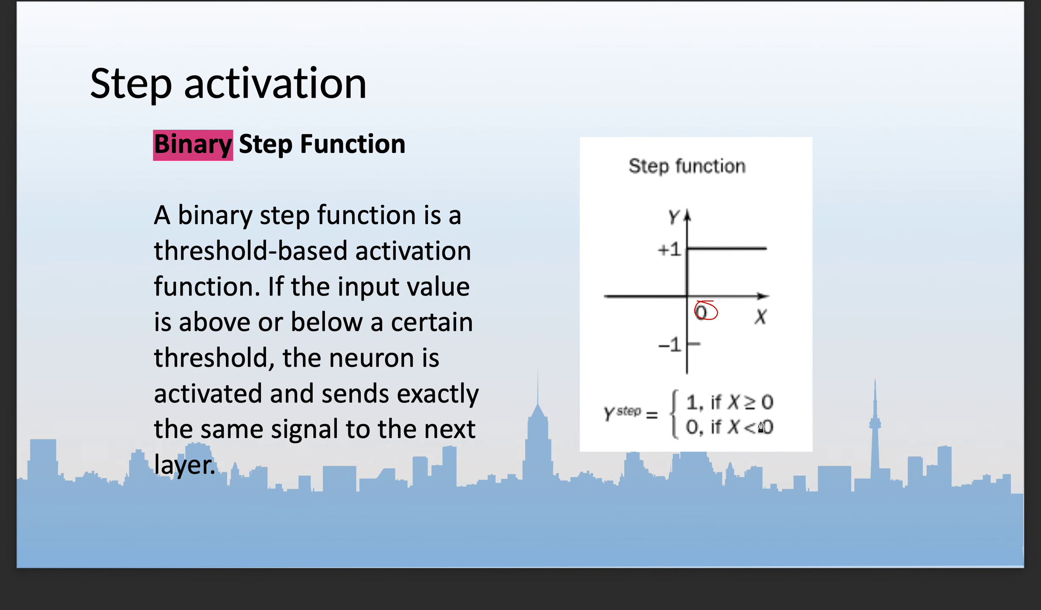
{"action": "key", "text": "ctrl+Right"}
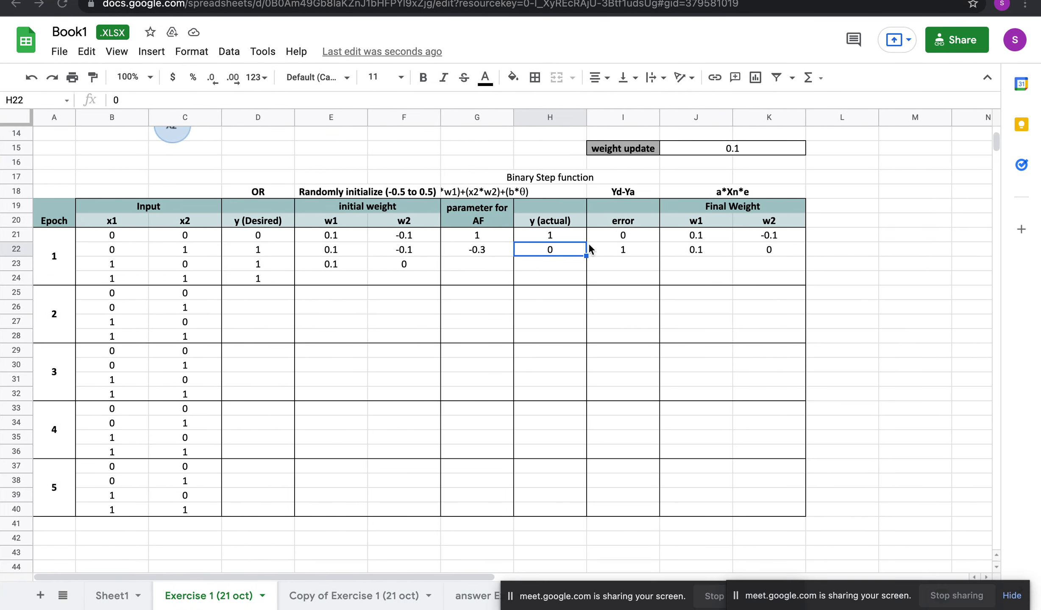
{"action": "left_click", "coordinate": [476, 238]}
{"action": "key", "text": "BackSpace"}
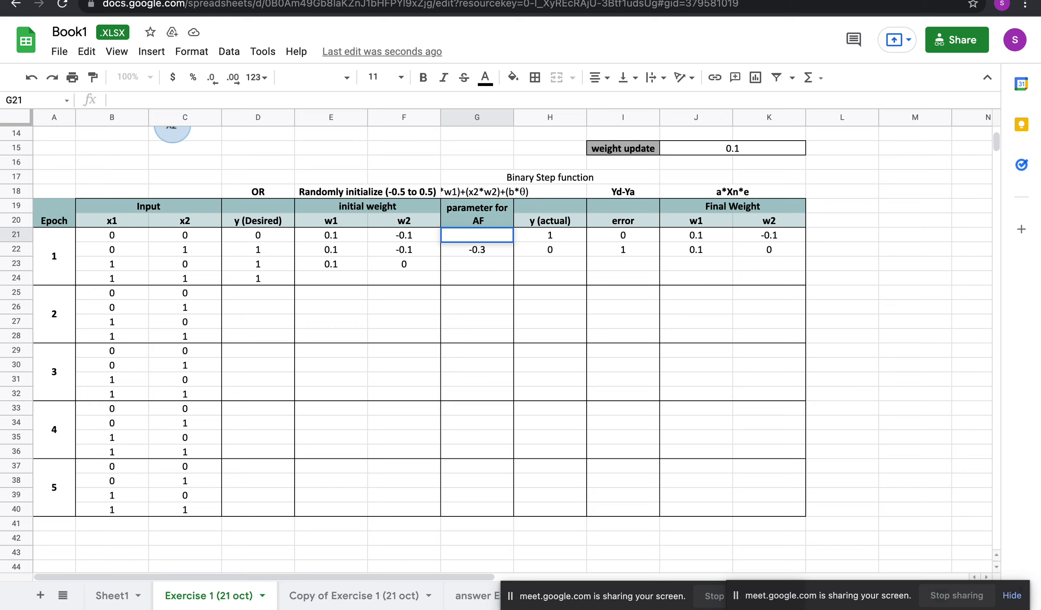
{"action": "left_click", "coordinate": [558, 251]}
{"action": "key", "text": "ctrl+z"}
{"action": "key", "text": "ctrl+z"}
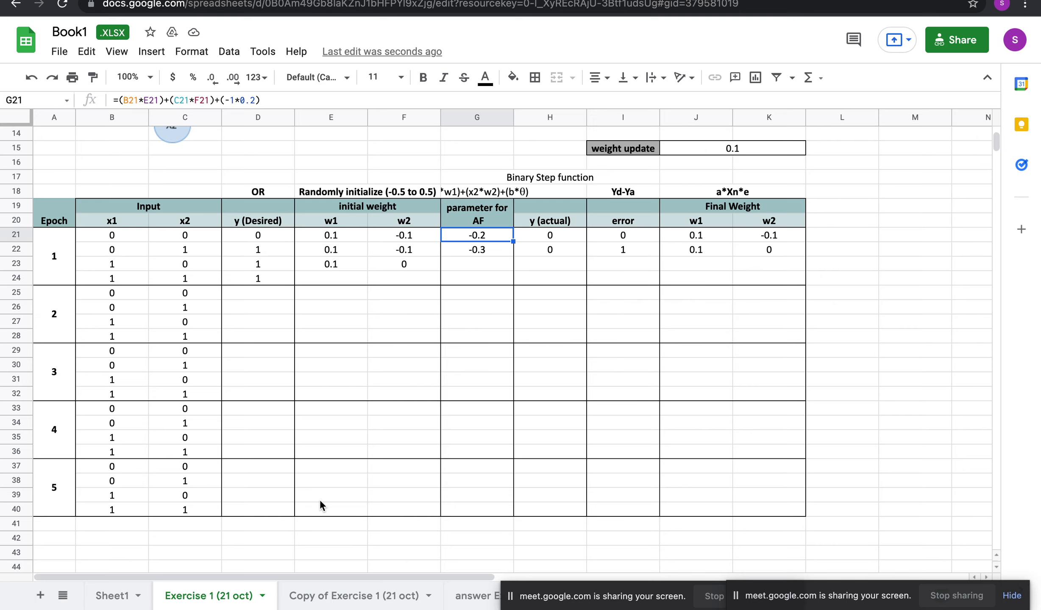
Compare the exercise table with the Copy of Exercise 1 (21 oct) sheet and inspect the final w2 formula in K22.
{"action": "left_click", "coordinate": [351, 605]}
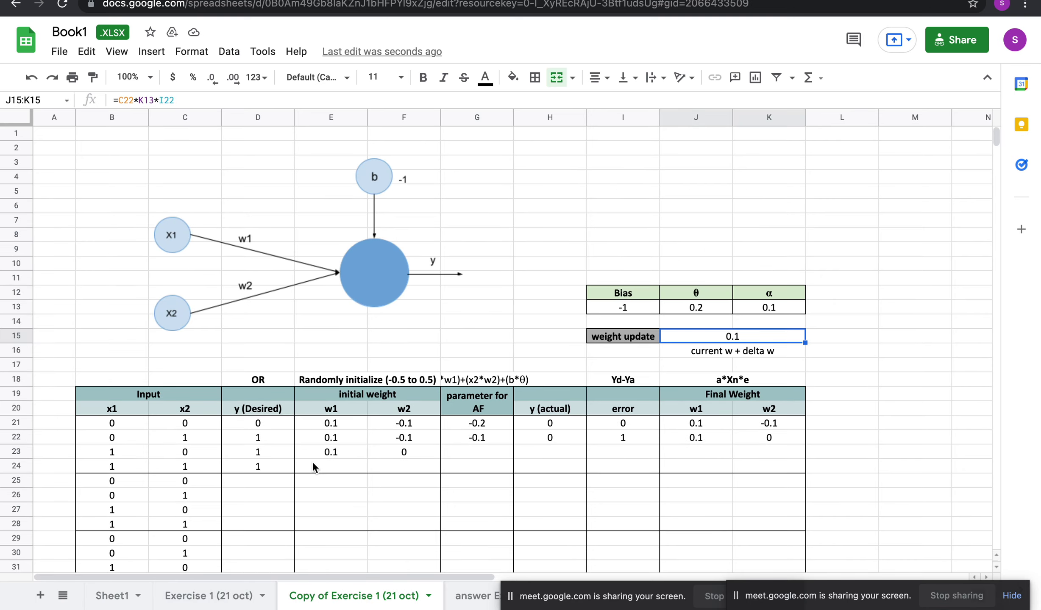
{"action": "scroll", "coordinate": [312, 461], "scroll_direction": "down", "scroll_amount": 2}
{"action": "left_click", "coordinate": [253, 598]}
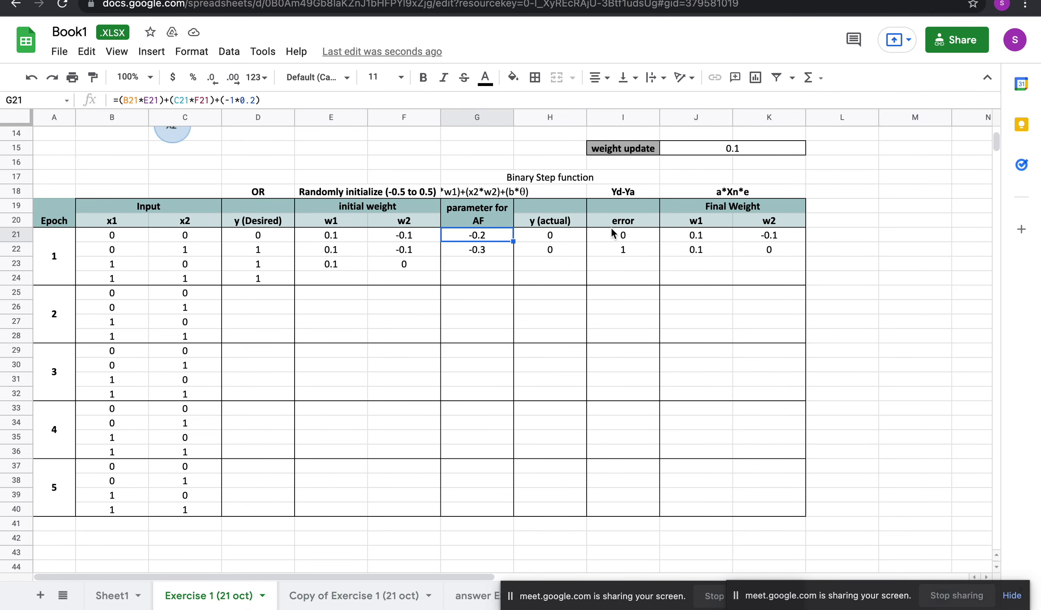
{"action": "left_click", "coordinate": [774, 247]}
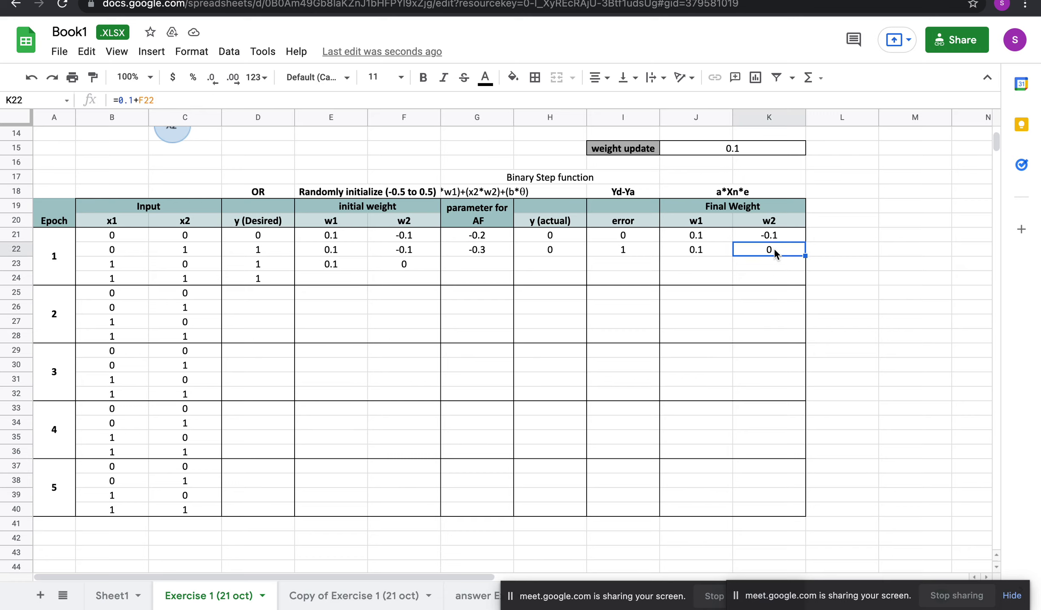
{"action": "left_click", "coordinate": [825, 240]}
{"action": "left_click", "coordinate": [825, 251]}
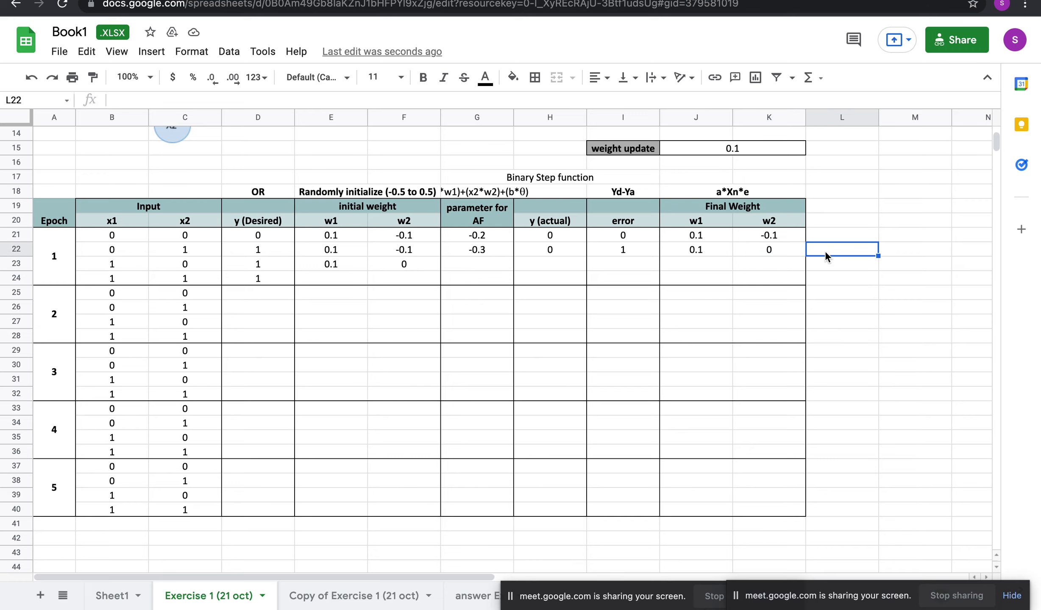
Clear the weight update value in J15:K15 and check the final w2 formula in K22.
{"action": "double_click", "coordinate": [730, 152]}
{"action": "key", "text": "ctrl+a"}
{"action": "key", "text": "BackSpace"}
{"action": "key", "text": "Return"}
{"action": "left_click", "coordinate": [769, 251]}
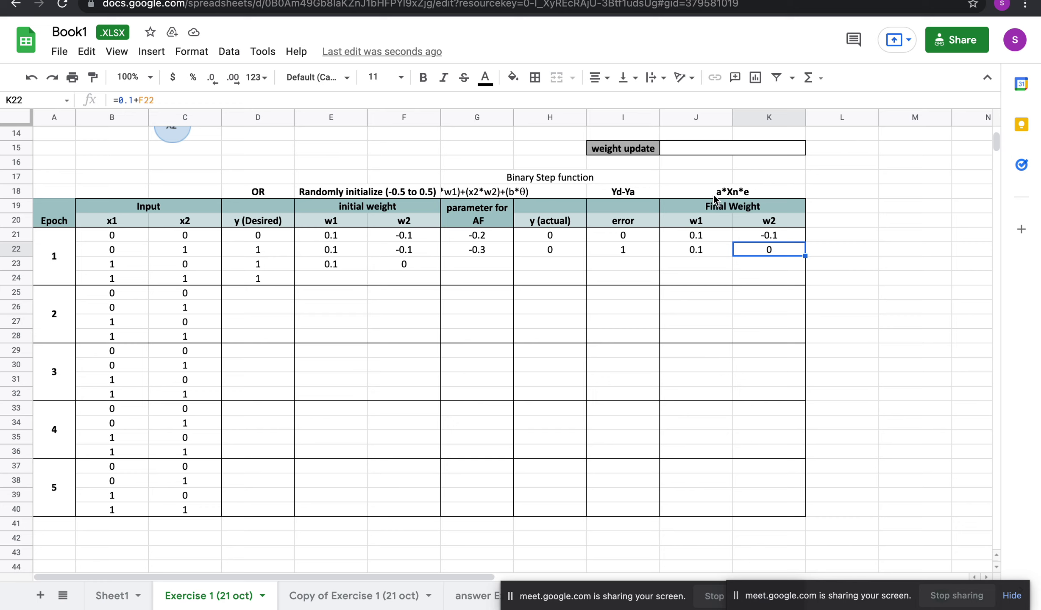
{"action": "scroll", "coordinate": [721, 197], "scroll_direction": "up", "scroll_amount": 1}
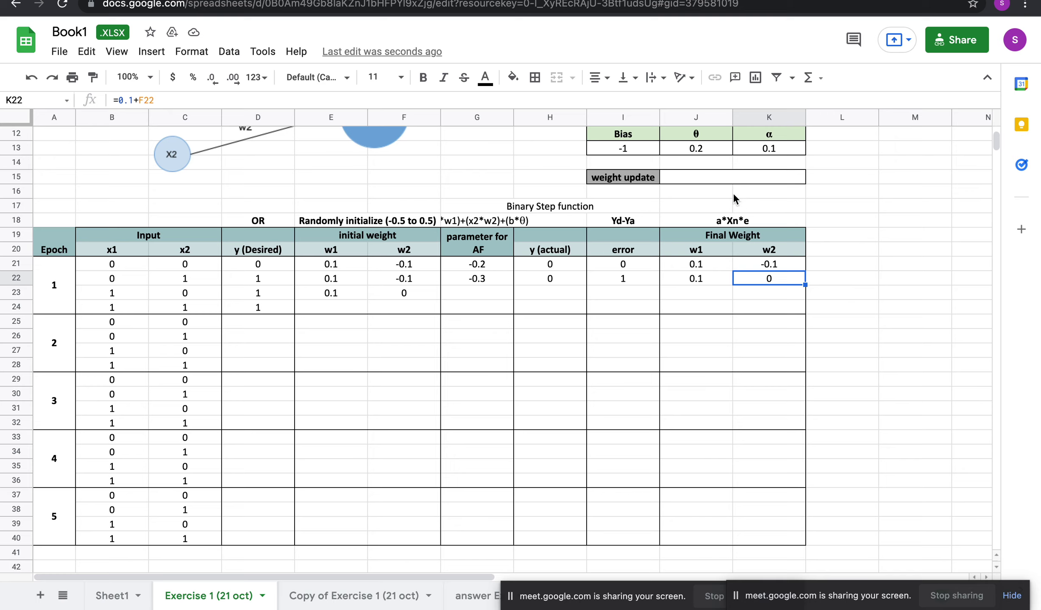
{"action": "double_click", "coordinate": [724, 177]}
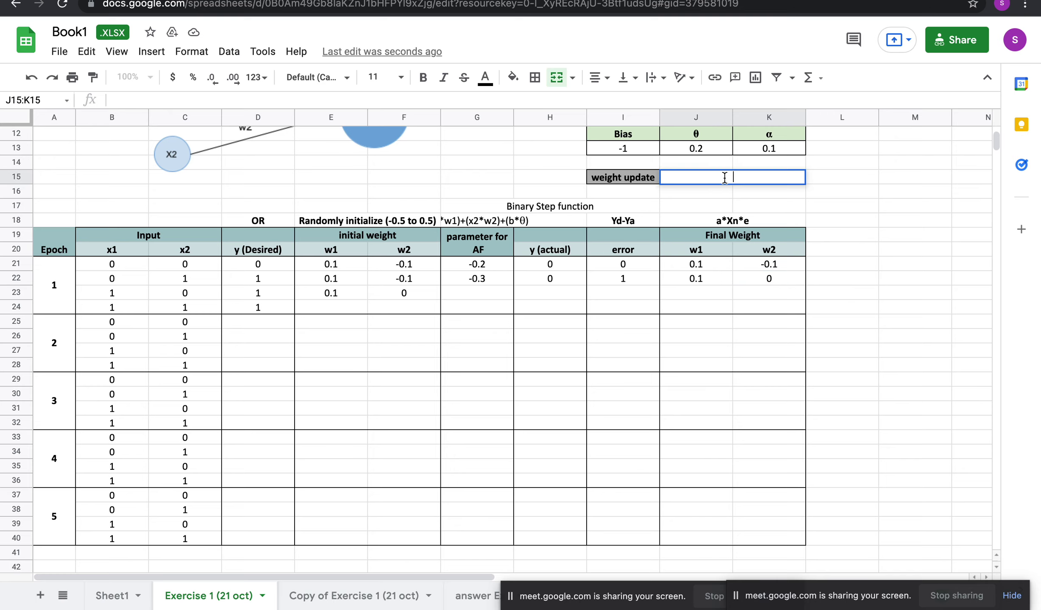
{"action": "type", "text": "="}
{"action": "left_click", "coordinate": [636, 182]}
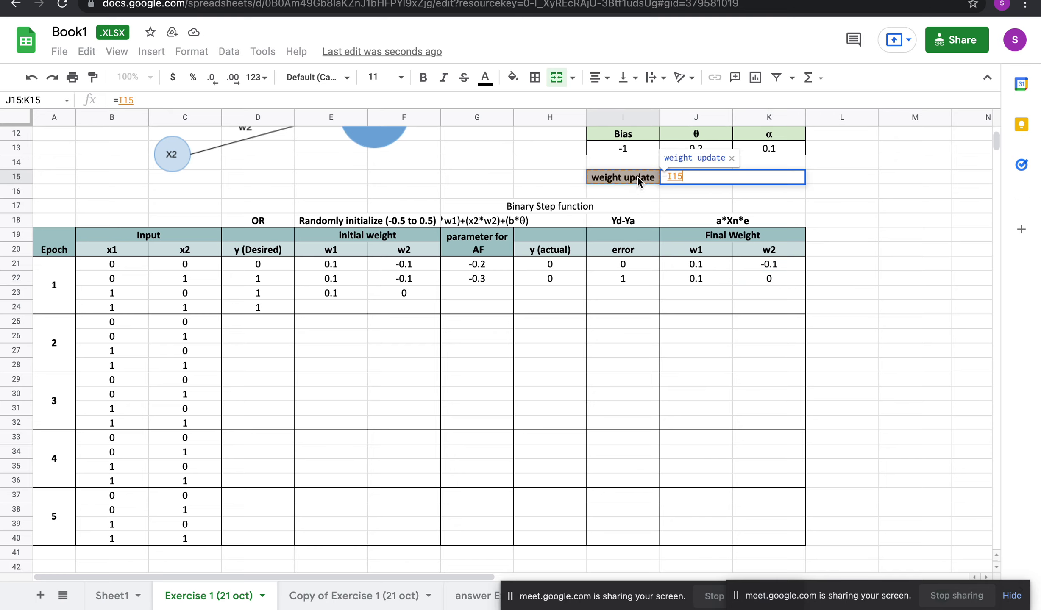
{"action": "key", "text": "Escape"}
Rename the weight update label in I15 to "weight change".
{"action": "left_click", "coordinate": [639, 176]}
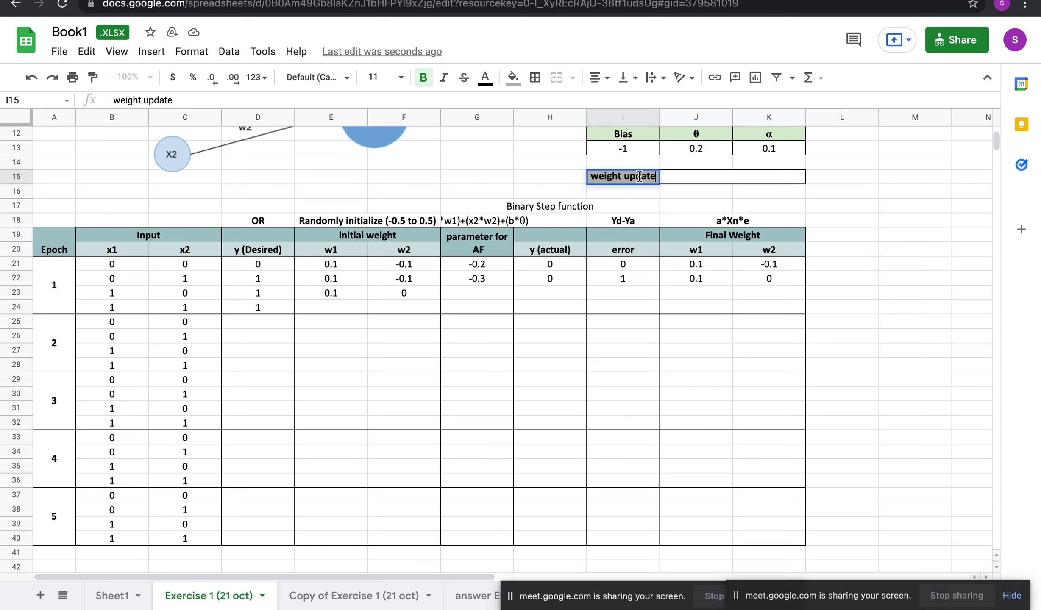
{"action": "type", "text": "chan"}
{"action": "key", "text": "BackSpace"}
{"action": "key", "text": "BackSpace"}
{"action": "key", "text": "BackSpace"}
{"action": "type", "text": "weight"}
{"action": "key", "text": "BackSpace"}
{"action": "key", "text": "BackSpace"}
{"action": "key", "text": "BackSpace"}
{"action": "key", "text": "BackSpace"}
{"action": "key", "text": "BackSpace"}
{"action": "key", "text": "BackSpace"}
{"action": "key", "text": "BackSpace"}
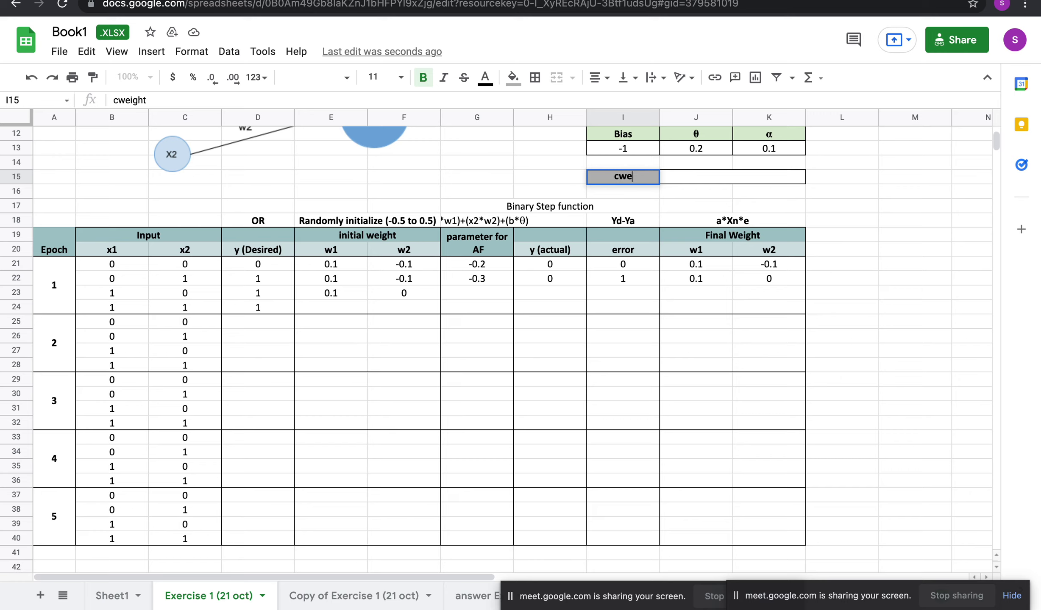
{"action": "type", "text": "weight chna"}
{"action": "type", "text": "ge"}
{"action": "left_click", "coordinate": [708, 168]}
{"action": "left_click", "coordinate": [645, 177]}
{"action": "double_click", "coordinate": [646, 178]}
{"action": "key", "text": "BackSpace"}
{"action": "key", "text": "BackSpace"}
{"action": "key", "text": "BackSpace"}
{"action": "key", "text": "BackSpace"}
{"action": "key", "text": "BackSpace"}
{"action": "type", "text": "hange"}
Enter the weight change formula =K13*C22*I22 in J15:K15, multiplying the learning rate, row 22's x2 input and its error.
{"action": "left_click", "coordinate": [688, 180]}
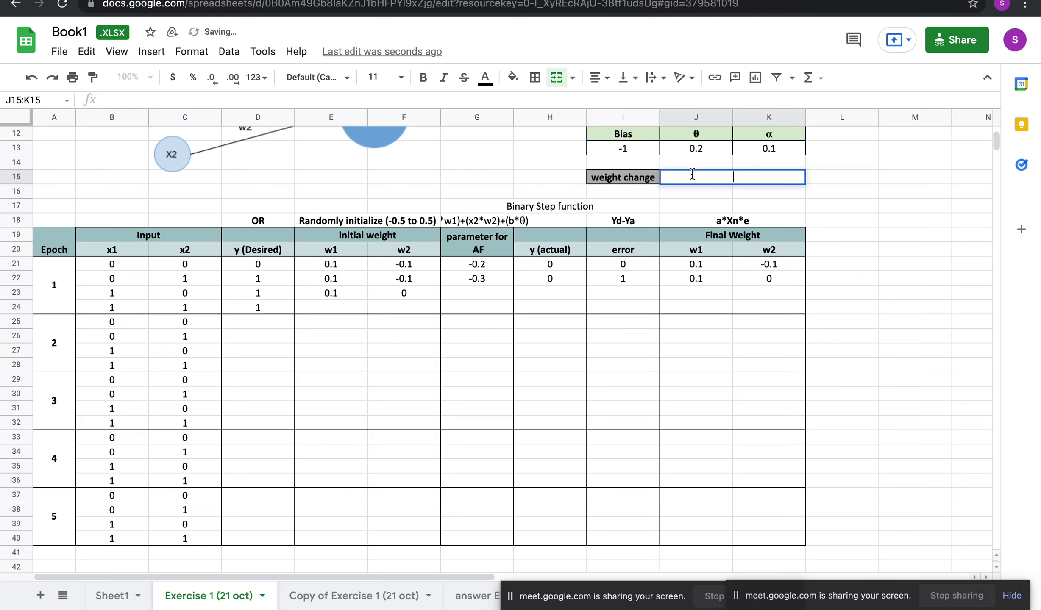
{"action": "type", "text": "="}
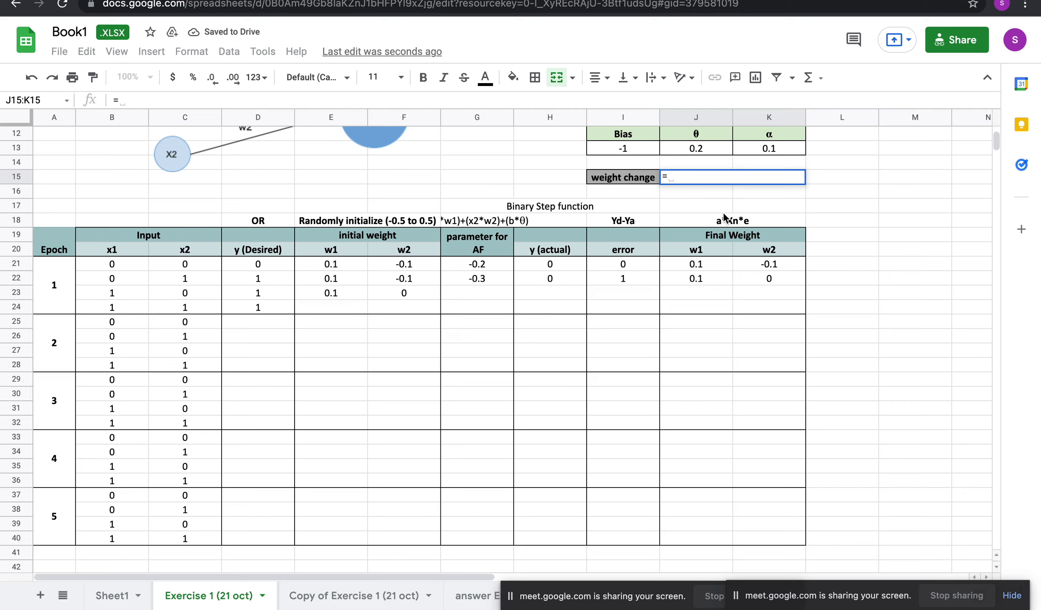
{"action": "left_click", "coordinate": [766, 153]}
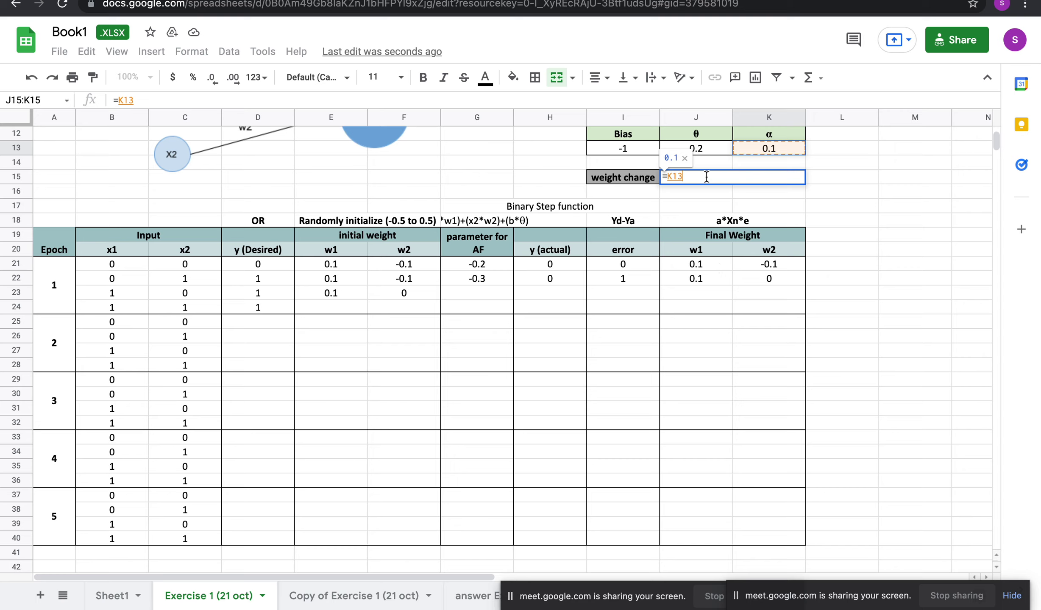
{"action": "type", "text": "*"}
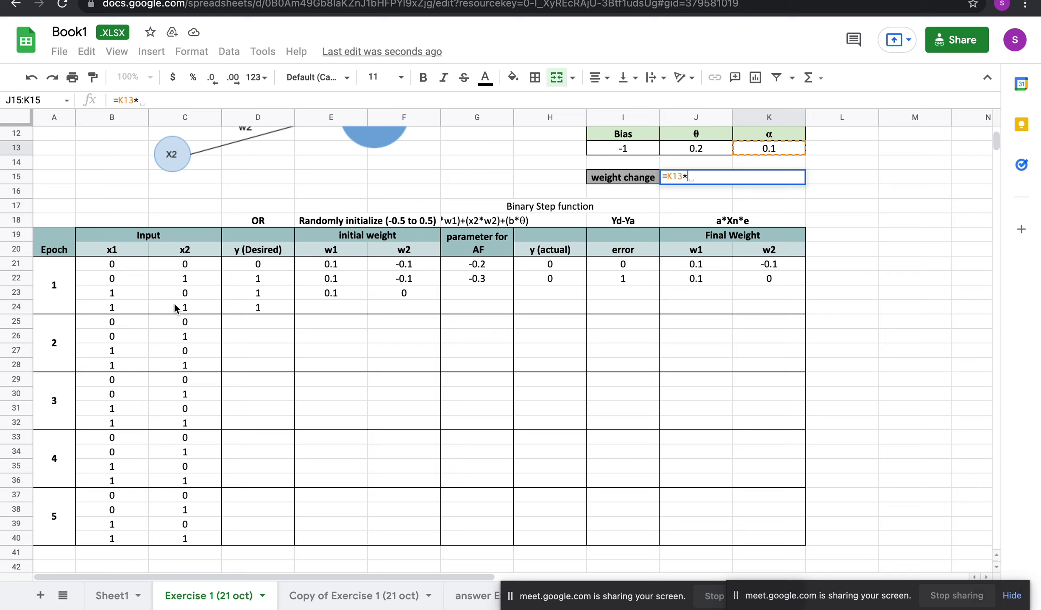
{"action": "left_click", "coordinate": [193, 279]}
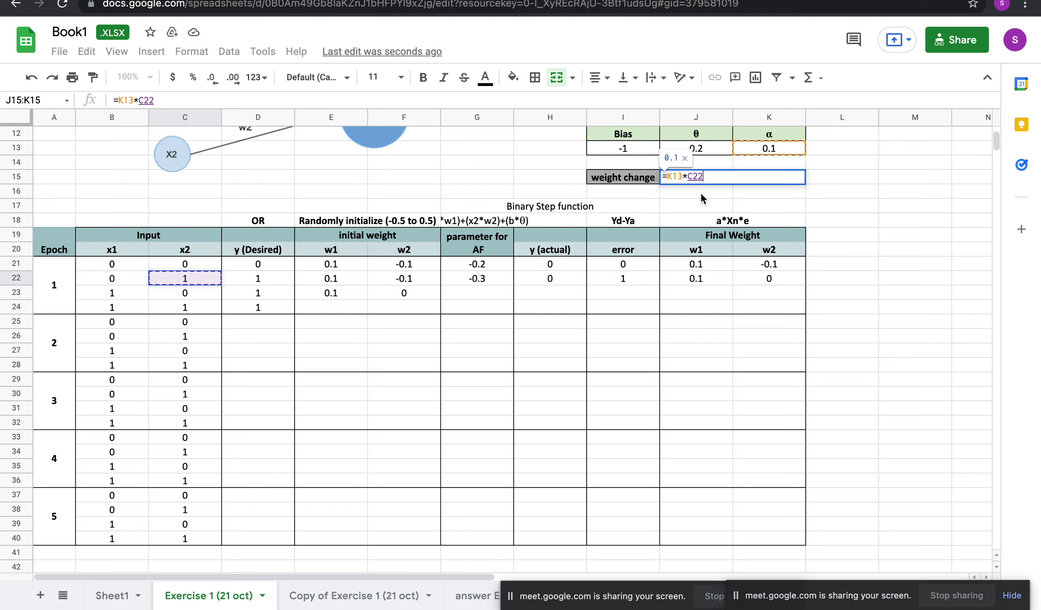
{"action": "type", "text": "*"}
{"action": "left_click", "coordinate": [622, 281]}
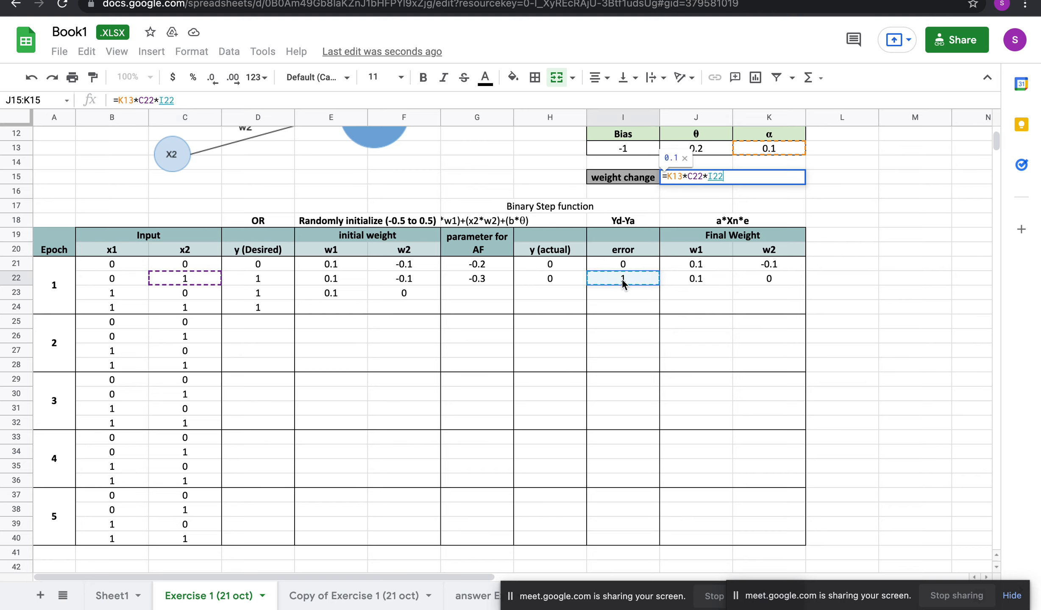
{"action": "key", "text": "Return"}
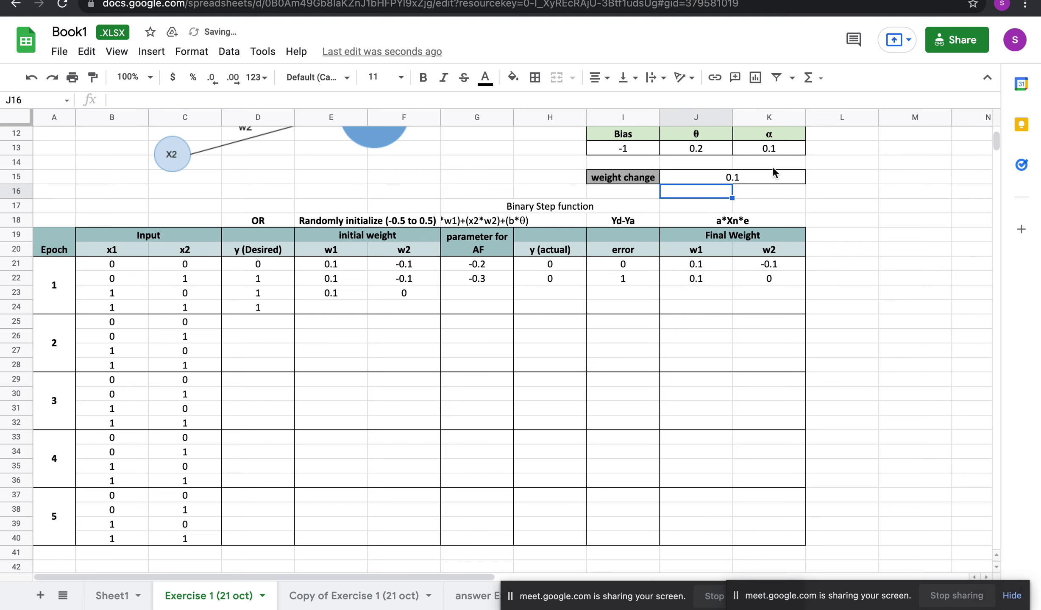
{"action": "left_click", "coordinate": [766, 178]}
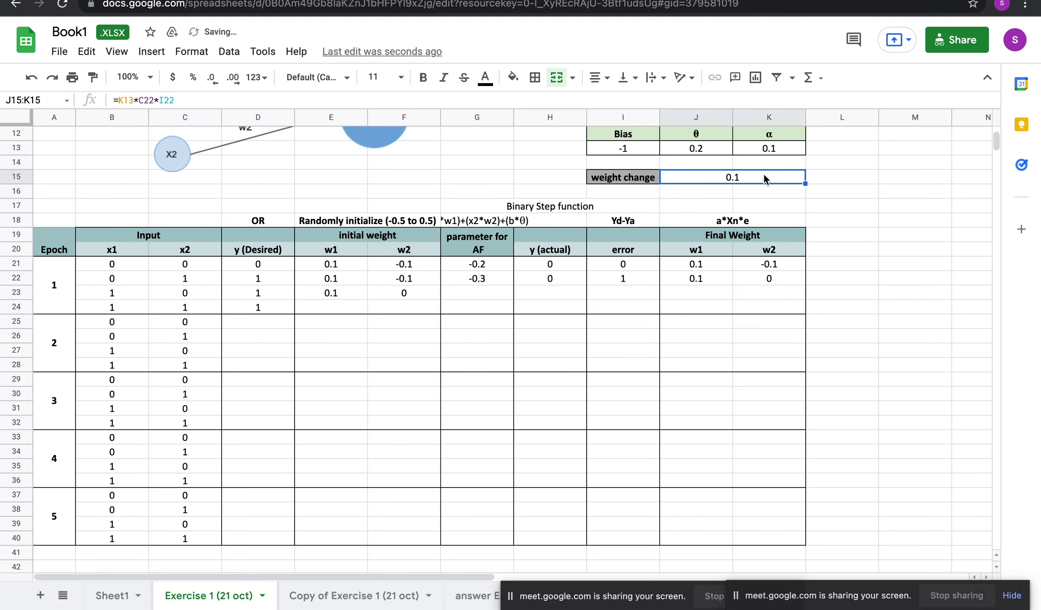
Replace the final w2 formula in K22 with =F22+J15, adding the weight change to the initial w2, without accepting the suggested autofill.
{"action": "left_click", "coordinate": [778, 280]}
{"action": "key", "text": "Delete"}
{"action": "double_click", "coordinate": [770, 280]}
{"action": "type", "text": "="}
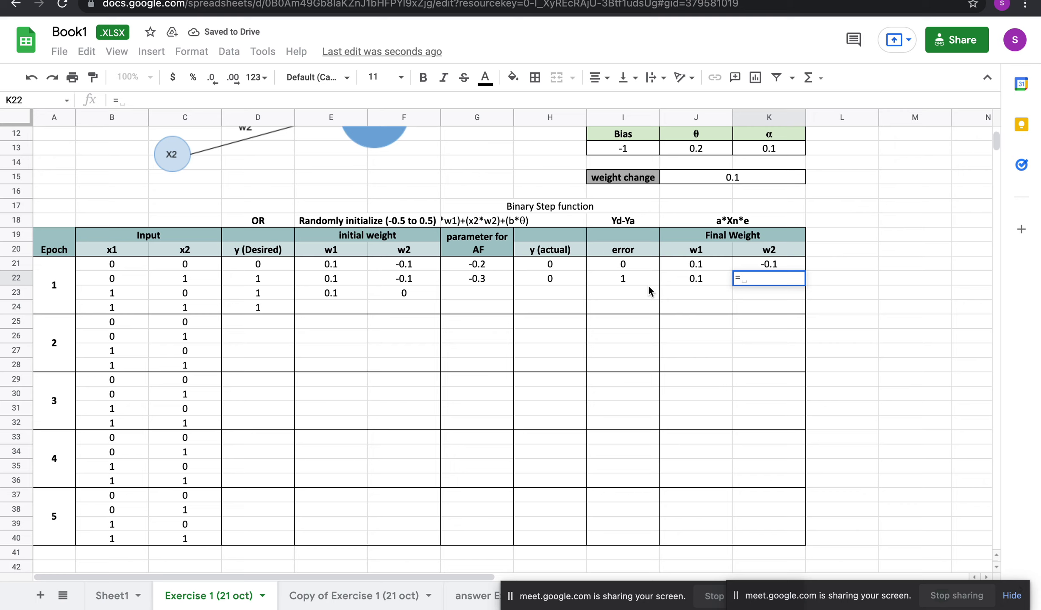
{"action": "left_click", "coordinate": [413, 274]}
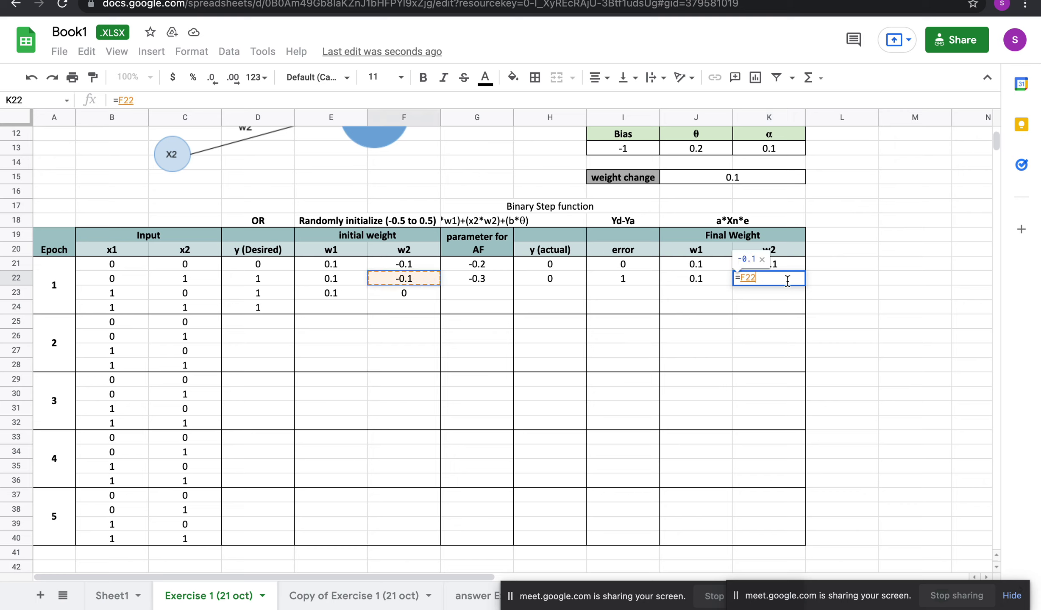
{"action": "type", "text": "+"}
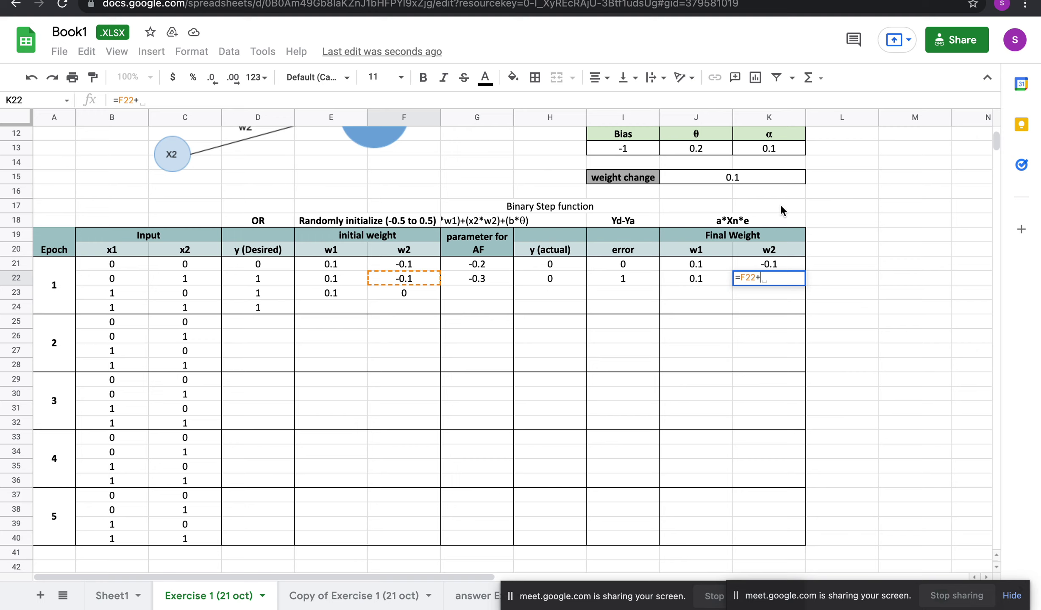
{"action": "left_click", "coordinate": [754, 175]}
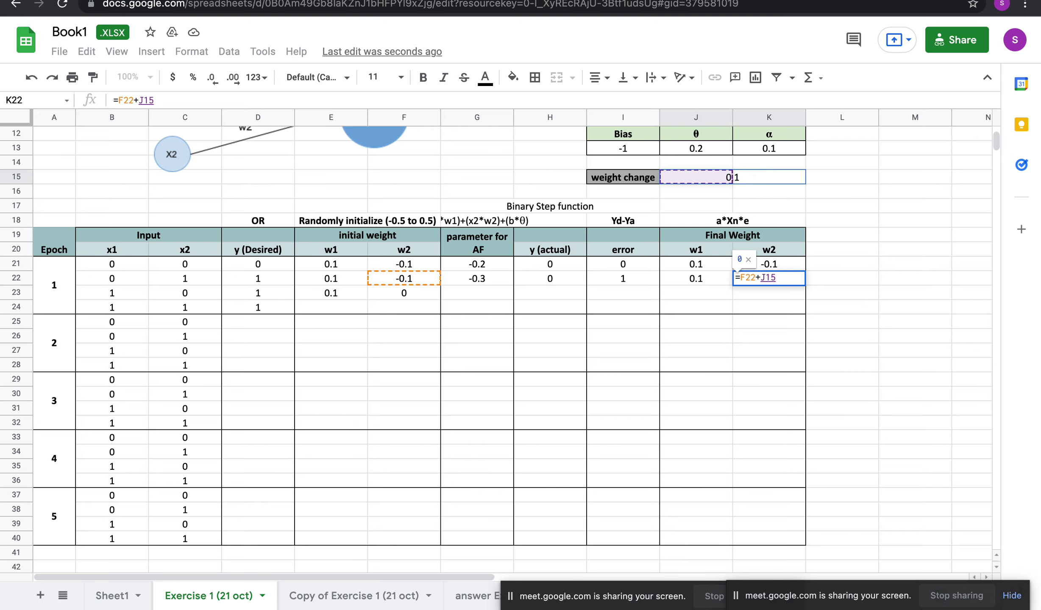
{"action": "key", "text": "Return"}
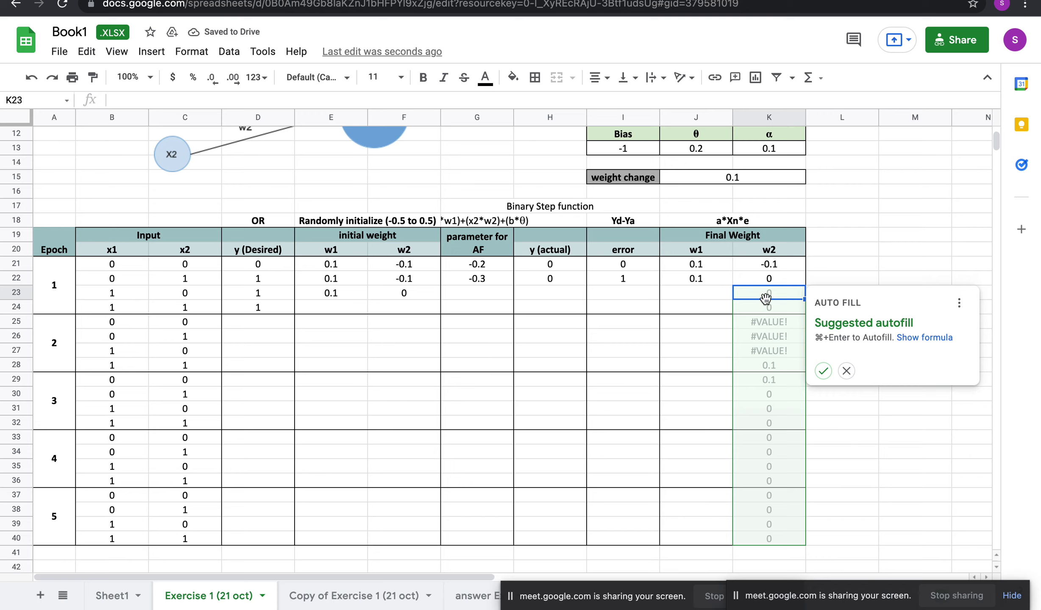
{"action": "left_click", "coordinate": [777, 279]}
{"action": "left_click", "coordinate": [829, 275]}
{"action": "left_click", "coordinate": [778, 280]}
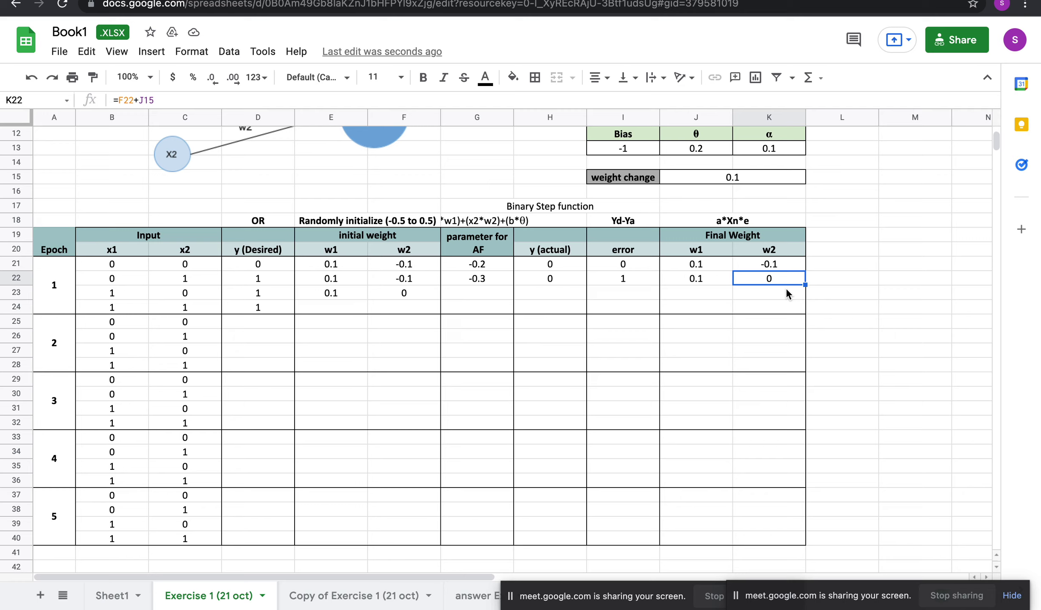
Examine row 21's error and final w1, and the error cells and epoch labels for epochs 4 and 5.
{"action": "left_click", "coordinate": [623, 266]}
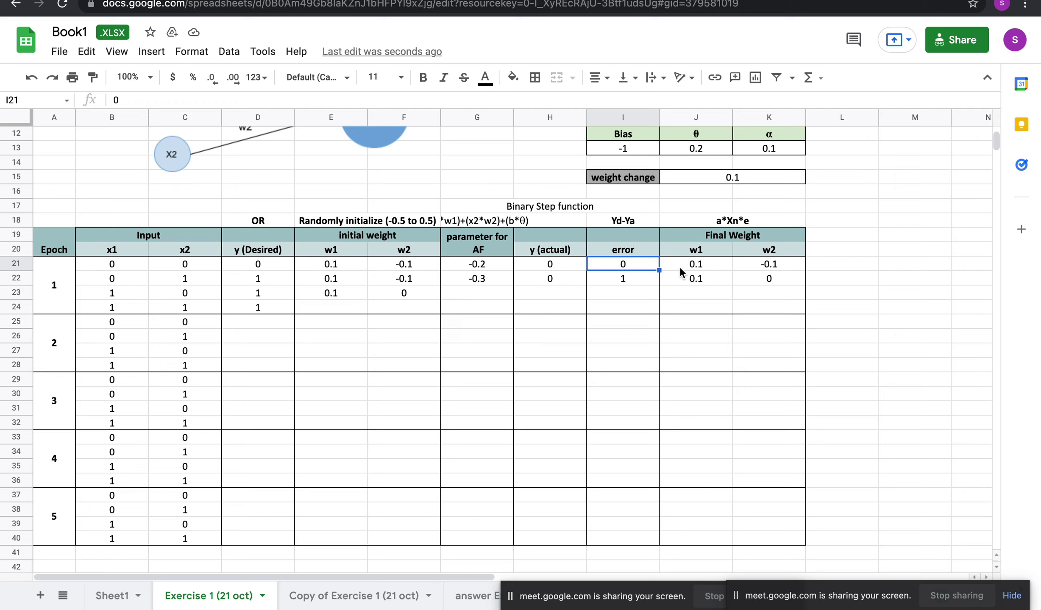
{"action": "left_click", "coordinate": [703, 266]}
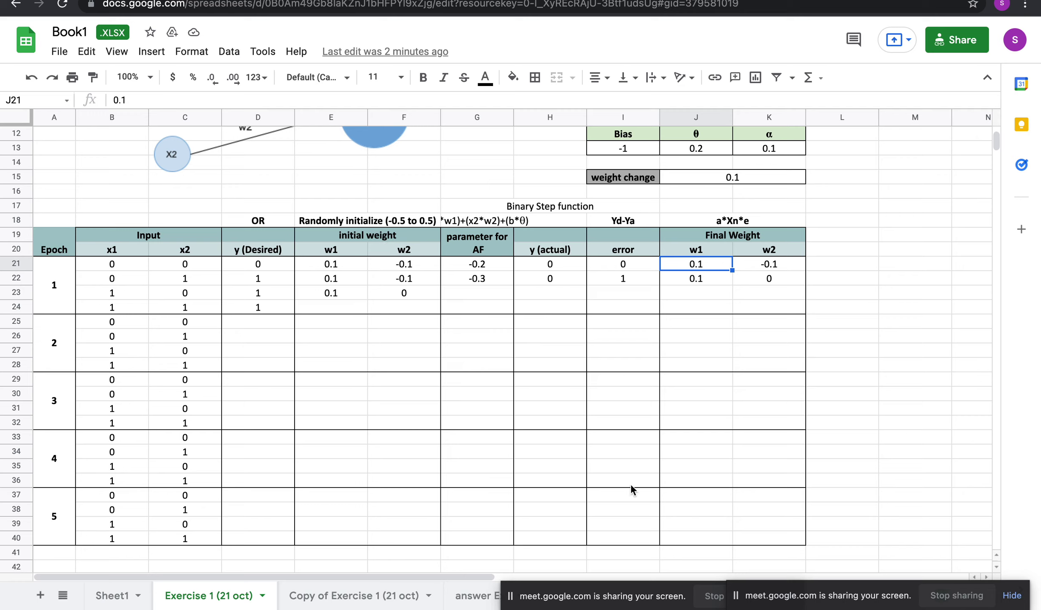
{"action": "left_click_drag", "start_coordinate": [626, 495], "coordinate": [628, 545]}
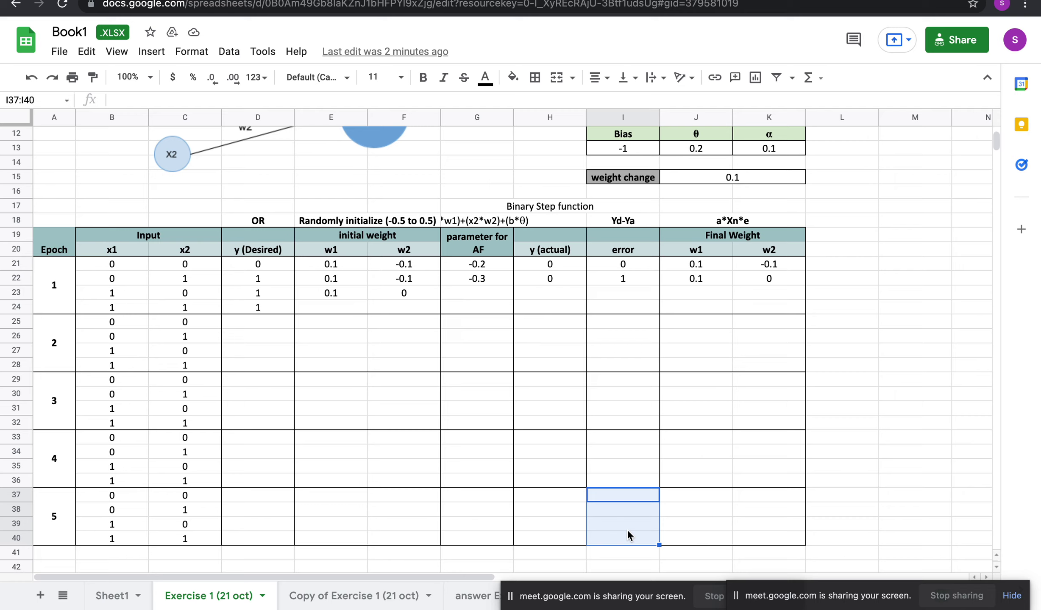
{"action": "left_click_drag", "start_coordinate": [625, 440], "coordinate": [626, 486]}
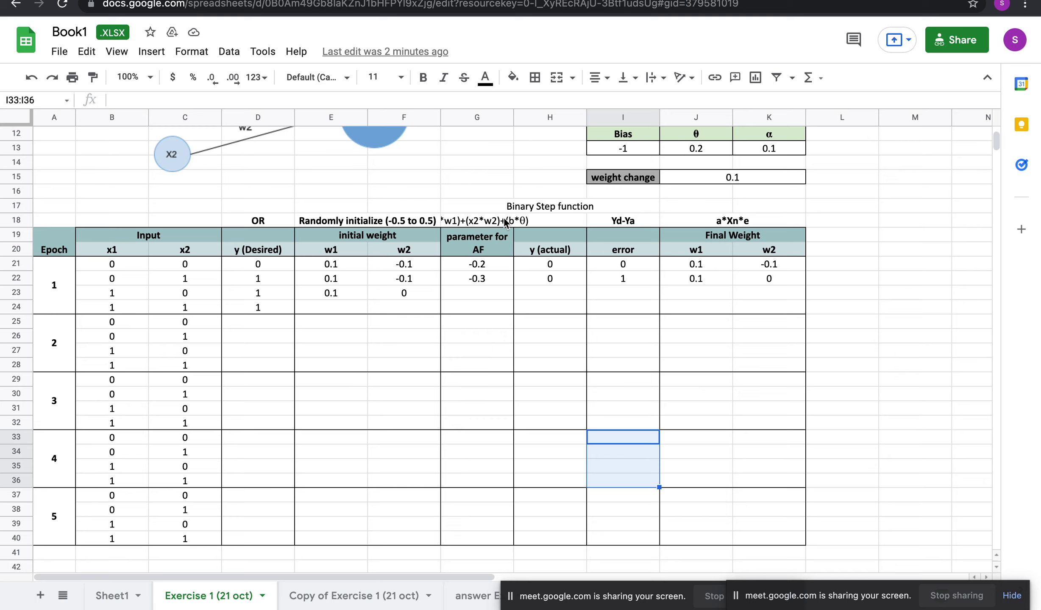
{"action": "left_click", "coordinate": [642, 511]}
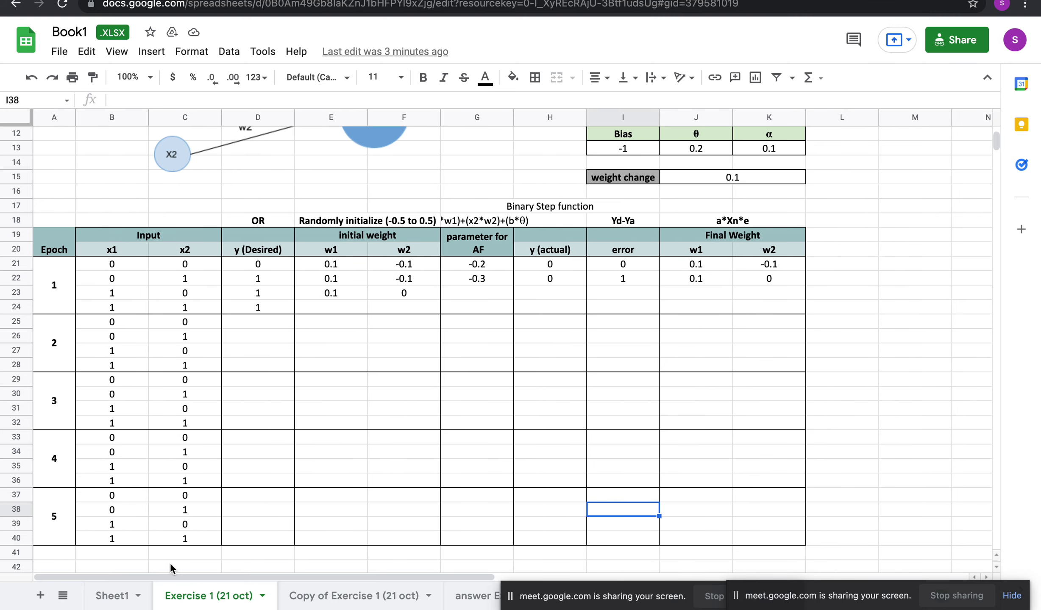
{"action": "left_click", "coordinate": [46, 526]}
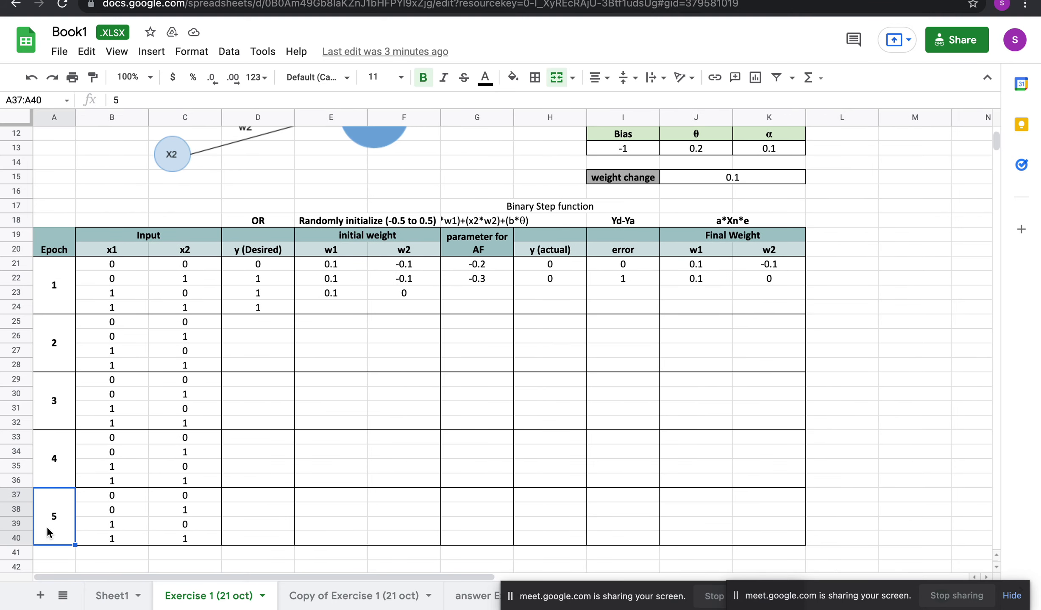
{"action": "left_click", "coordinate": [64, 465]}
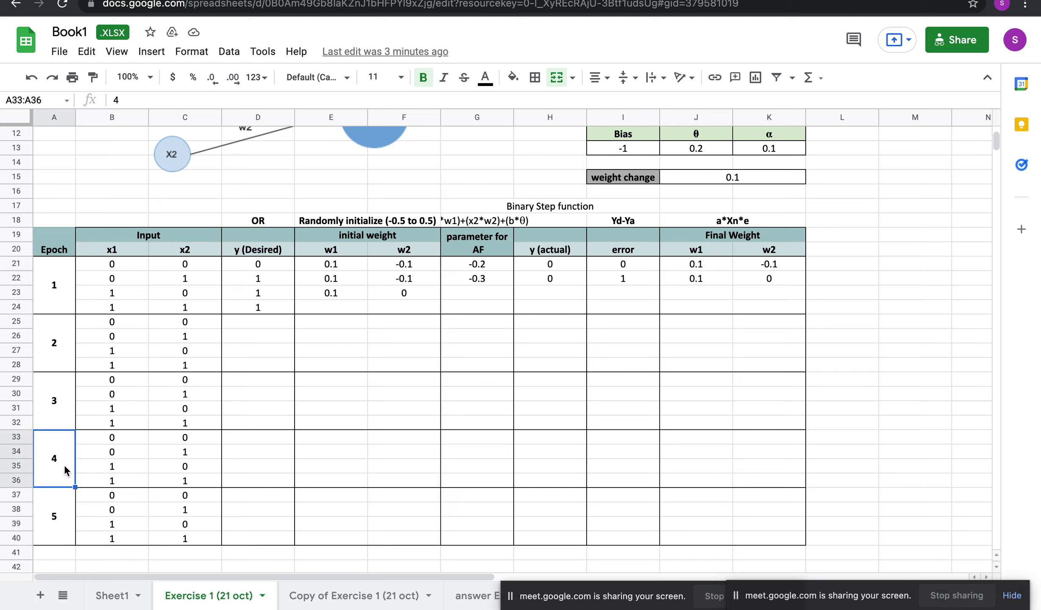
Examine epoch 1's label and the x1 and x2 inputs in row 24.
{"action": "left_click", "coordinate": [60, 303]}
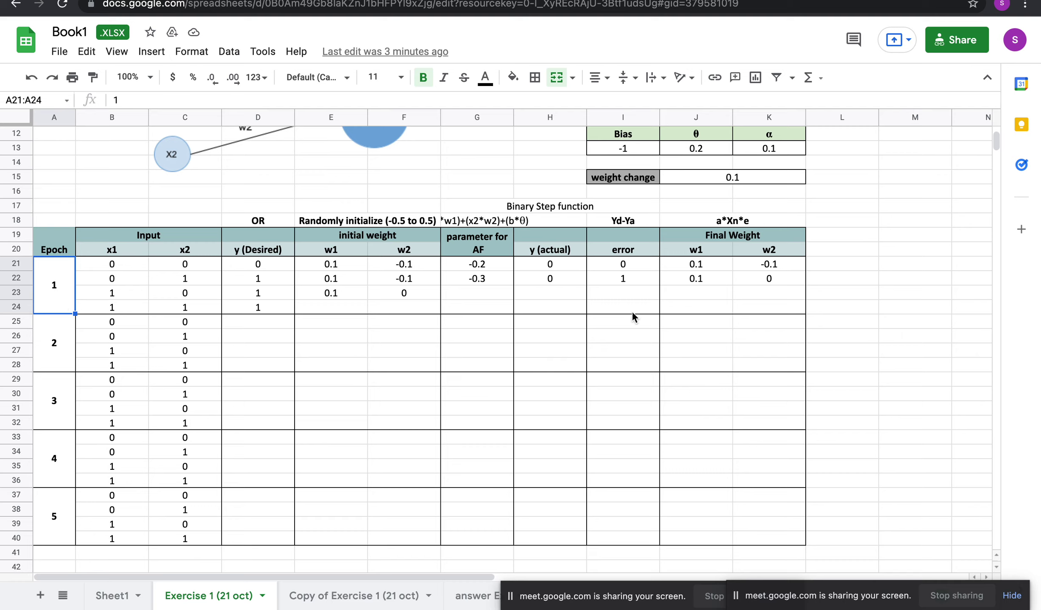
{"action": "left_click", "coordinate": [185, 306]}
{"action": "left_click", "coordinate": [140, 309]}
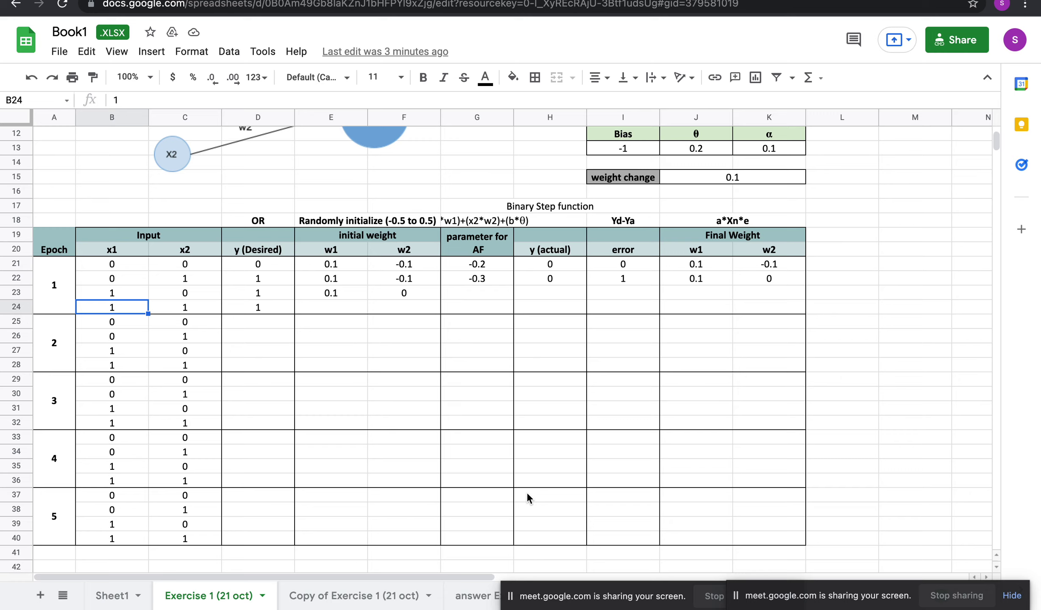
Hide rows 37 to 40, which hold epoch 5 of the training table.
{"action": "left_click_drag", "start_coordinate": [16, 496], "coordinate": [22, 540]}
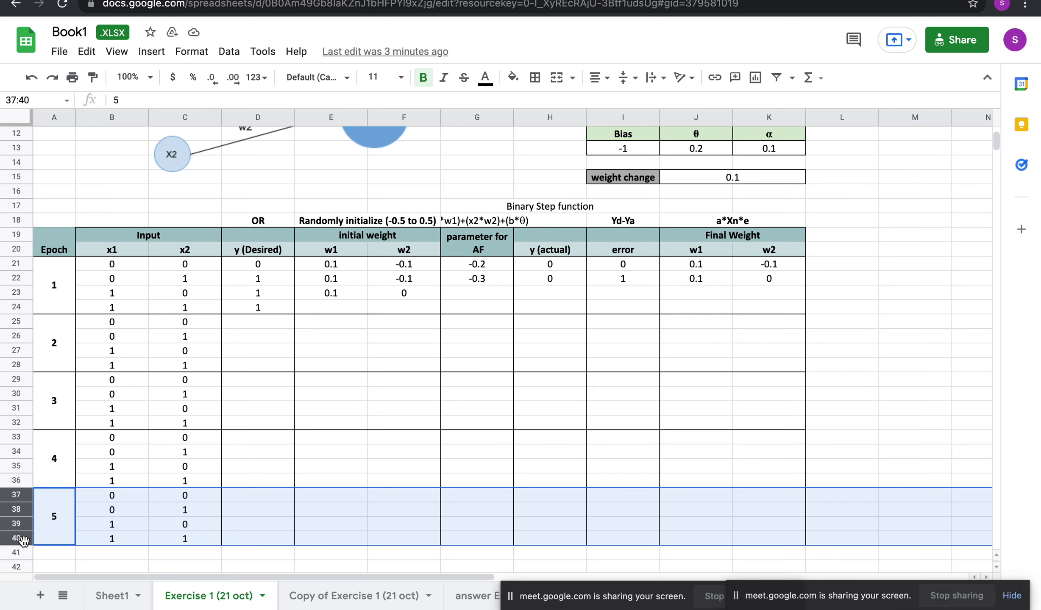
{"action": "right_click", "coordinate": [22, 540]}
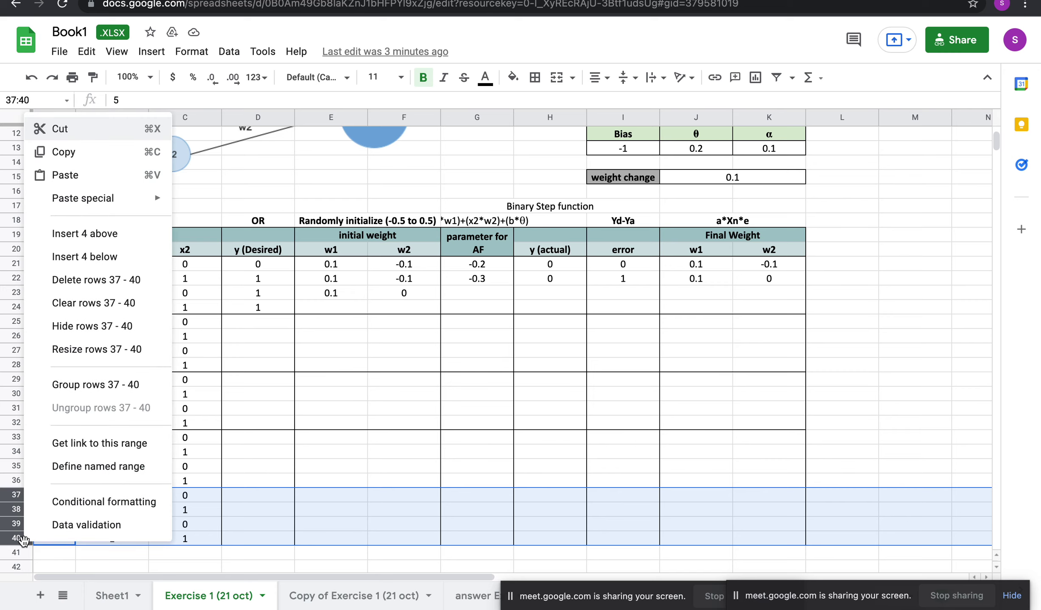
{"action": "left_click", "coordinate": [91, 326]}
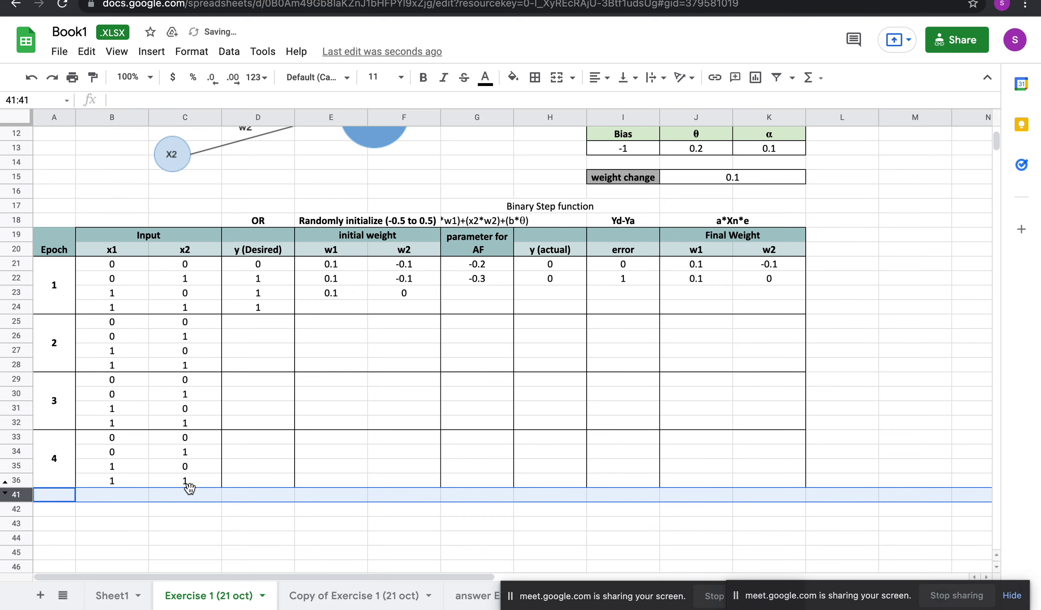
{"action": "left_click", "coordinate": [318, 469]}
{"action": "scroll", "coordinate": [469, 535], "scroll_direction": "up", "scroll_amount": 1}
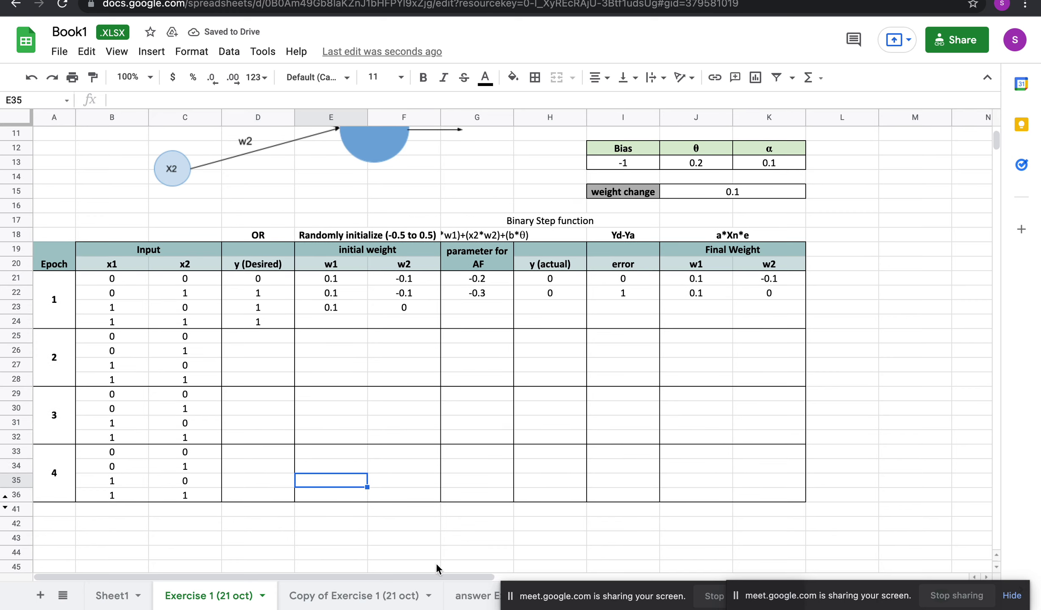
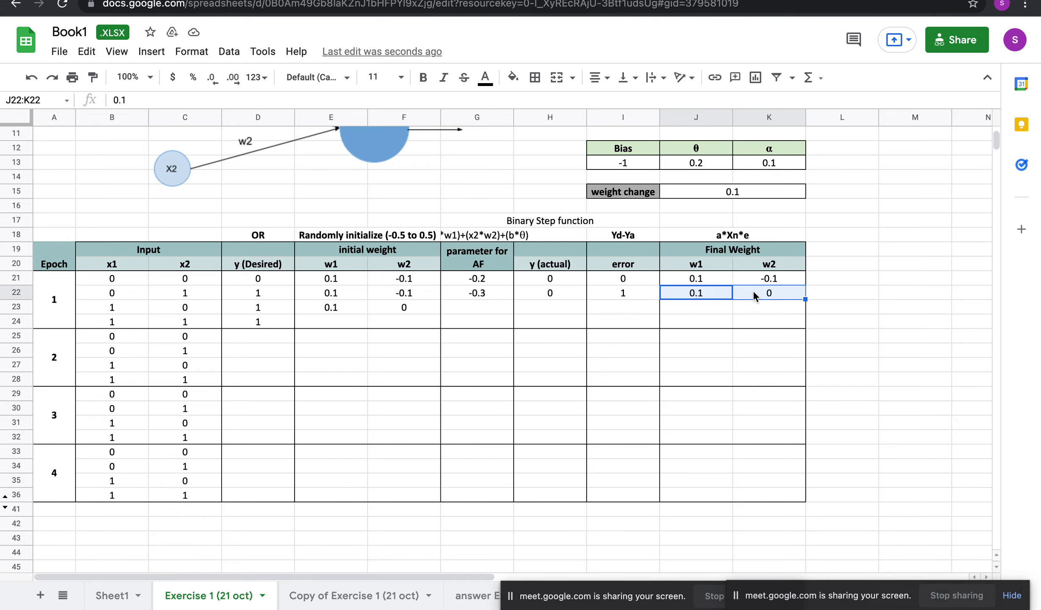
Check row 21's error, then review the "Perceptron (Step 3: Weight training)" slide in the presentation and return to the spreadsheet.
{"action": "left_click", "coordinate": [638, 283]}
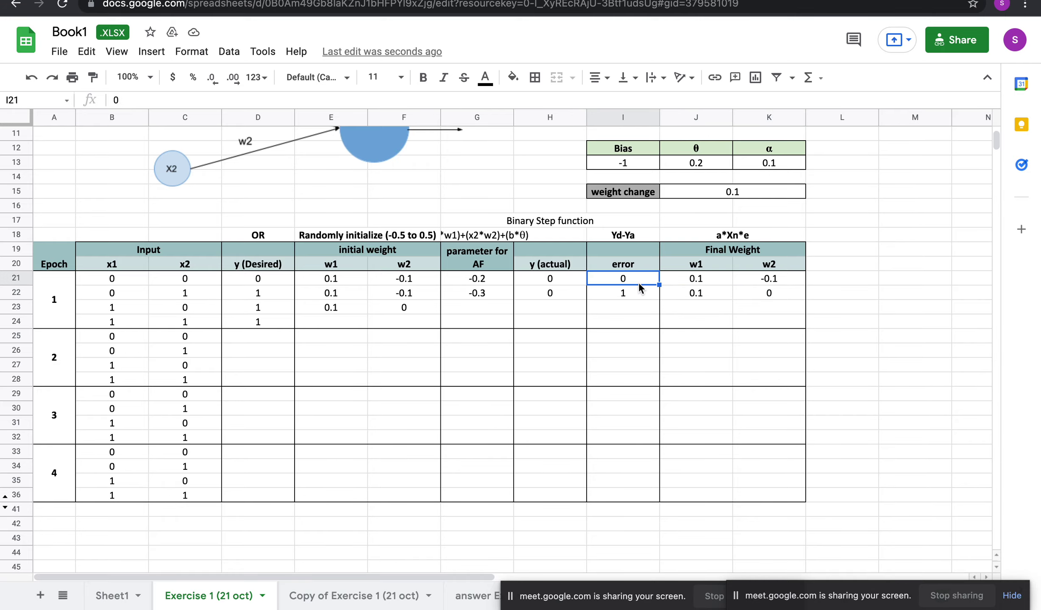
{"action": "key", "text": "ctrl+Left"}
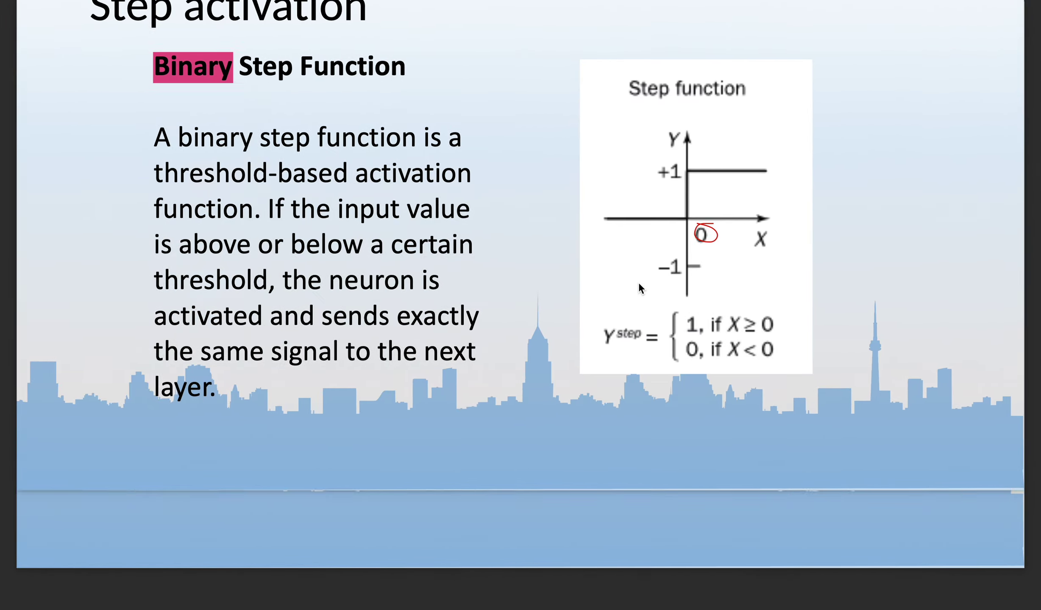
{"action": "key", "text": "Right"}
{"action": "key", "text": "Right"}
{"action": "key", "text": "Right"}
{"action": "key", "text": "Right"}
{"action": "key", "text": "Right"}
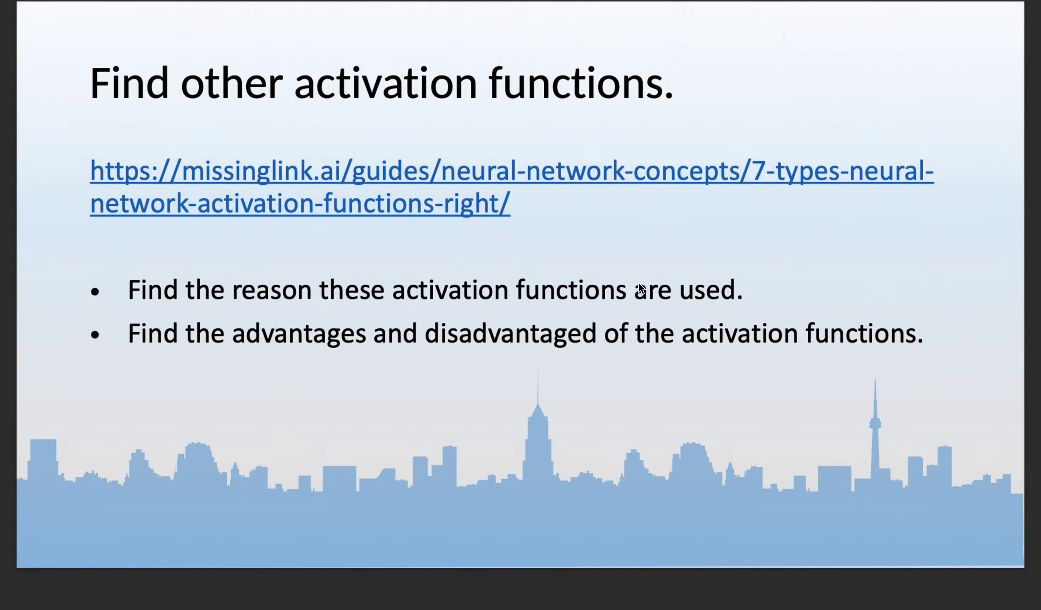
{"action": "key", "text": "Right"}
{"action": "key", "text": "Right"}
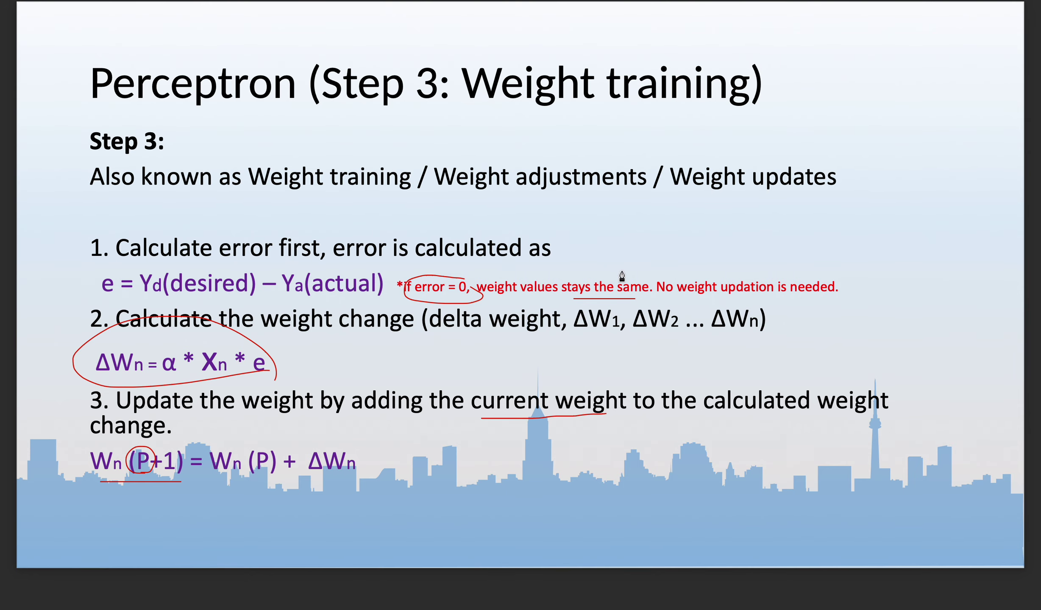
{"action": "key", "text": "super+Tab"}
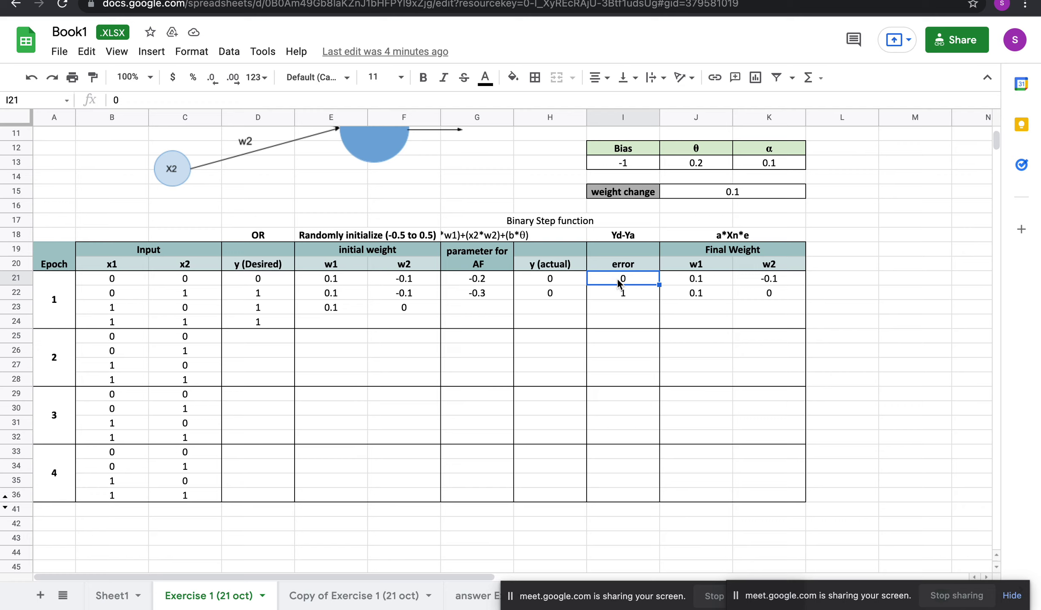
Enter 0 as the error for all four rows of epoch 4, in cells I33 to I36.
{"action": "left_click", "coordinate": [623, 237]}
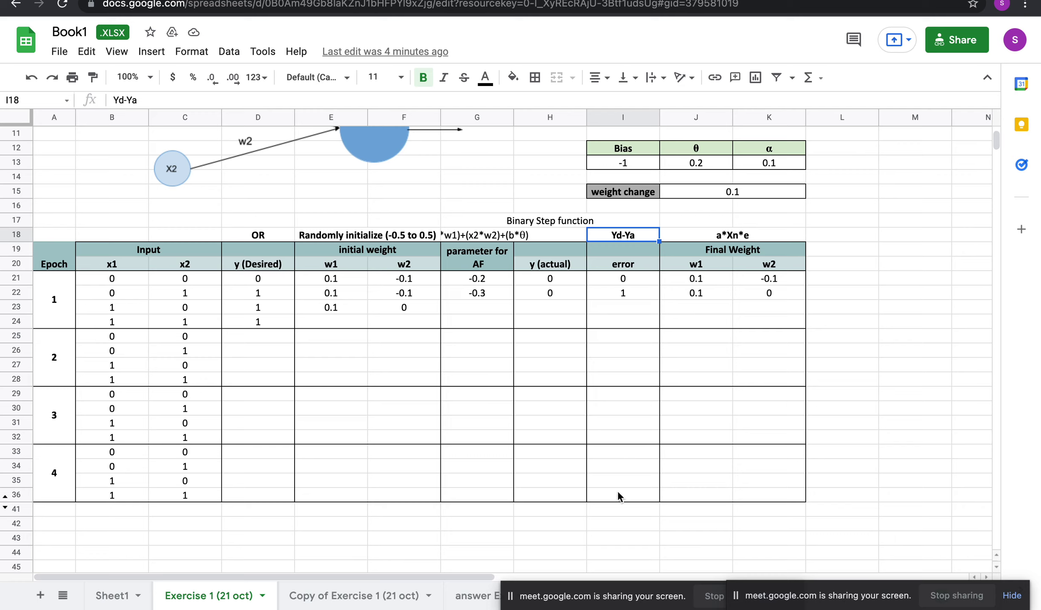
{"action": "left_click", "coordinate": [622, 457]}
{"action": "type", "text": "0"}
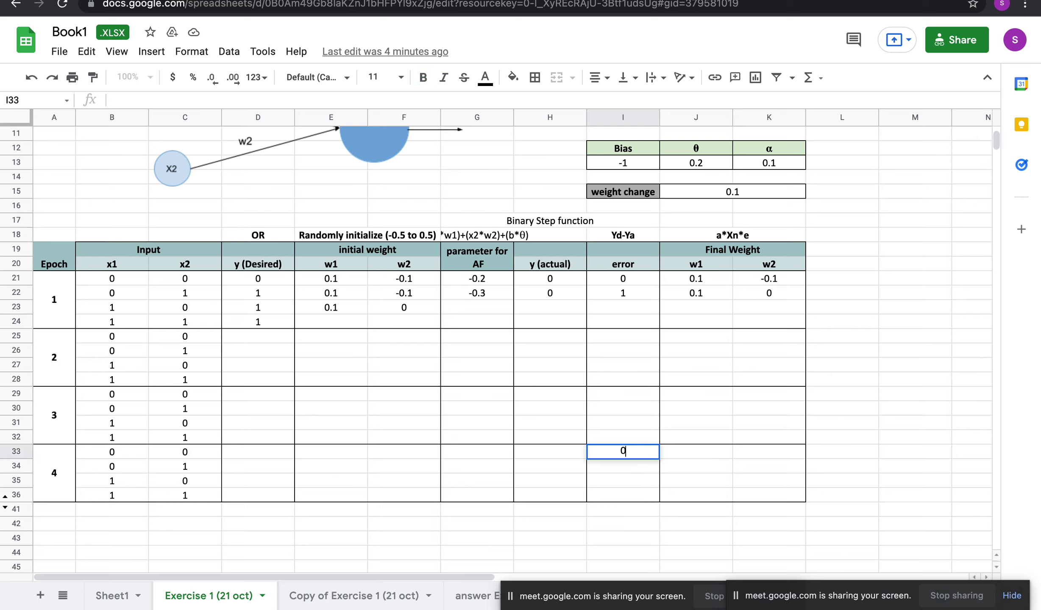
{"action": "key", "text": "Return"}
{"action": "type", "text": "0"}
{"action": "key", "text": "Return"}
{"action": "type", "text": "0"}
{"action": "key", "text": "Return"}
{"action": "type", "text": "0"}
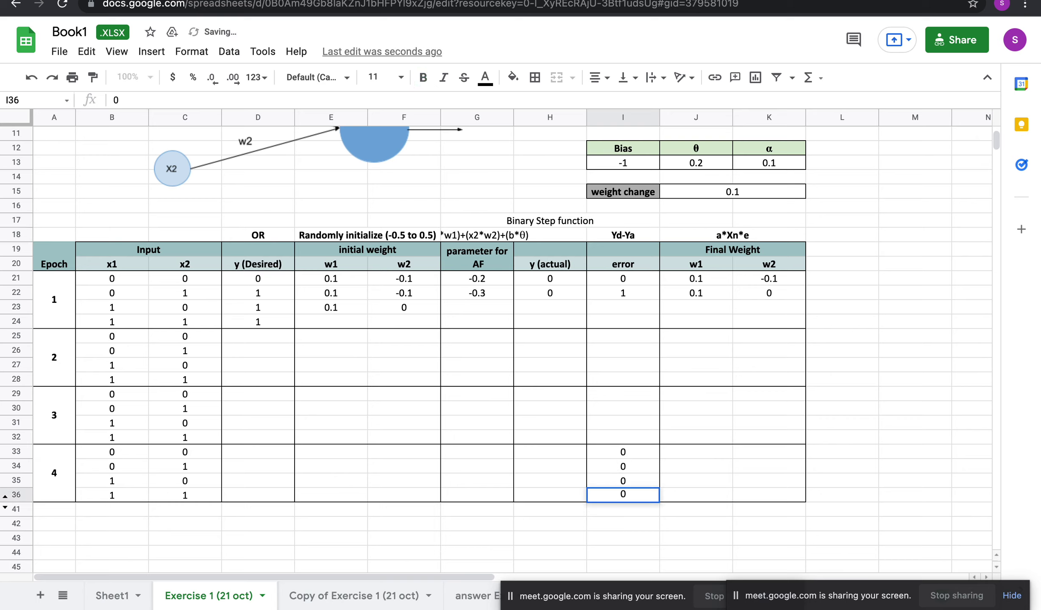
{"action": "key", "text": "Return"}
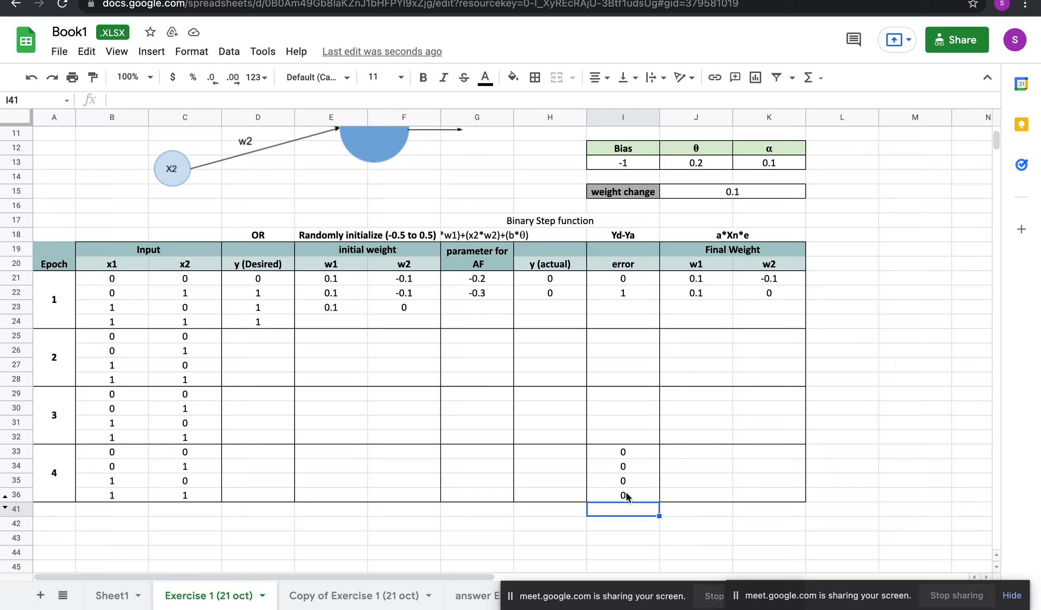
Examine the first error cell of epoch 3 and the error ranges of epochs 4 and 2.
{"action": "left_click", "coordinate": [627, 396]}
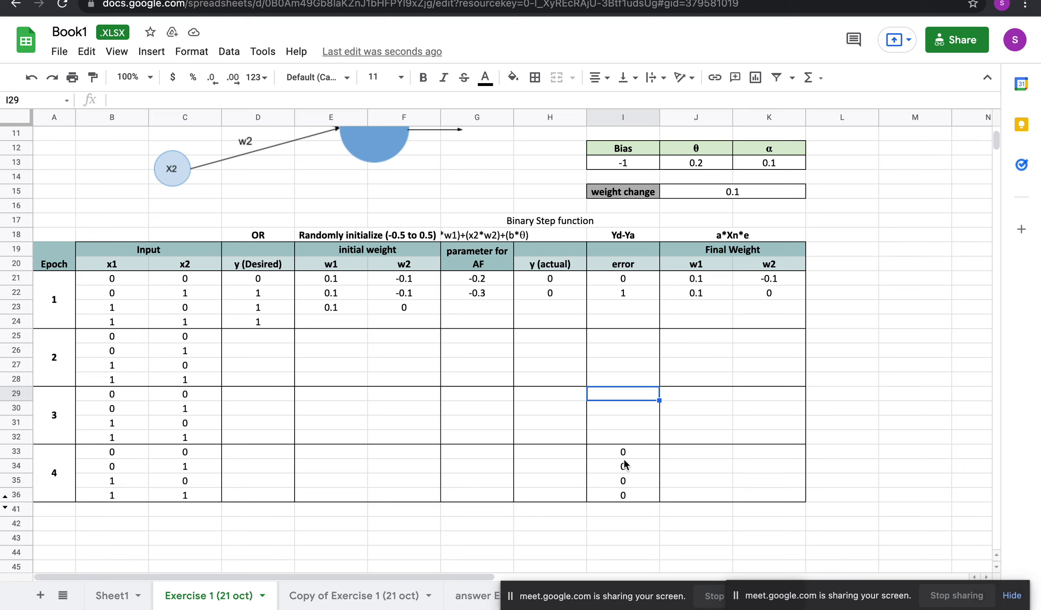
{"action": "left_click_drag", "start_coordinate": [623, 453], "coordinate": [621, 493]}
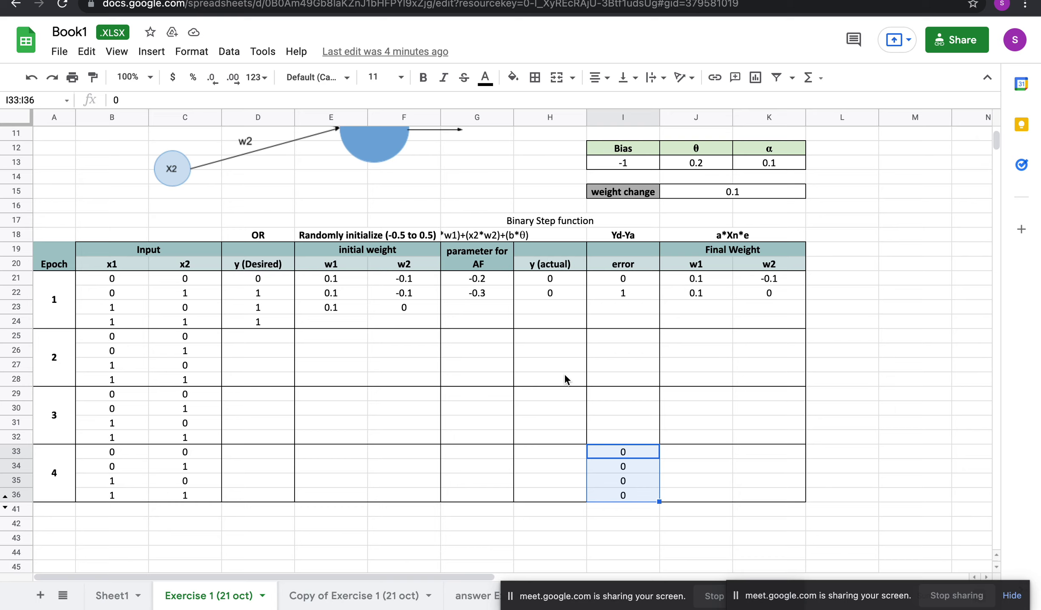
{"action": "left_click", "coordinate": [618, 353]}
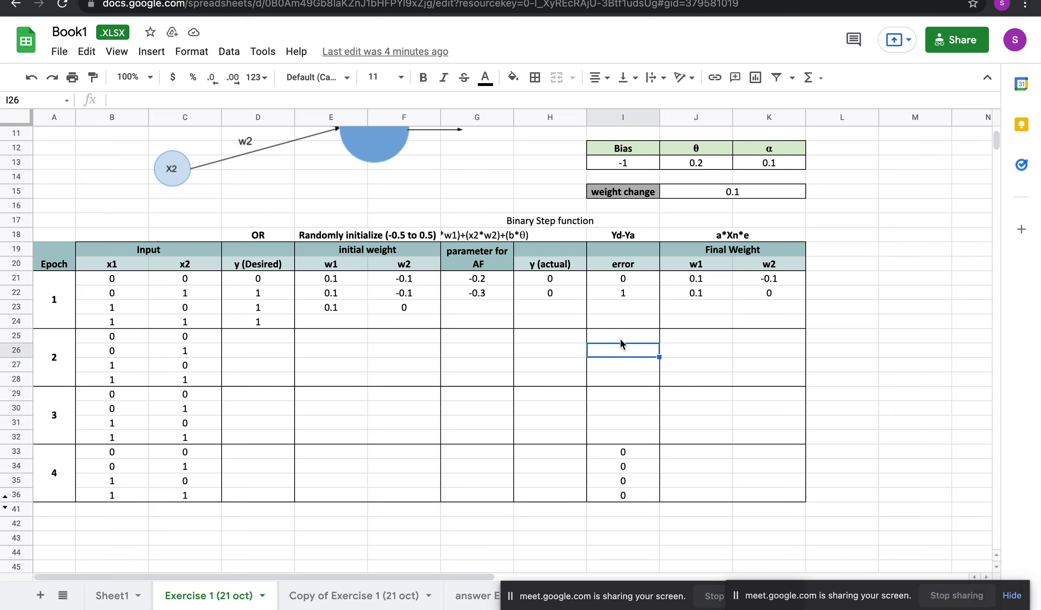
{"action": "left_click_drag", "start_coordinate": [620, 334], "coordinate": [621, 378]}
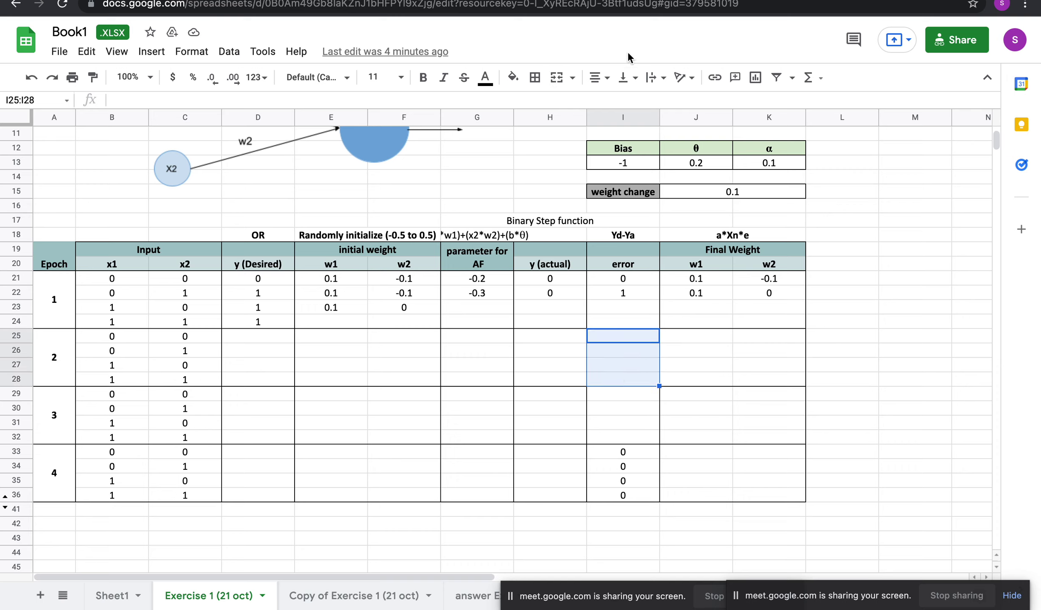
Switch to Google Meet and stop sharing the screen in both meetings.
{"action": "left_click", "coordinate": [678, 1]}
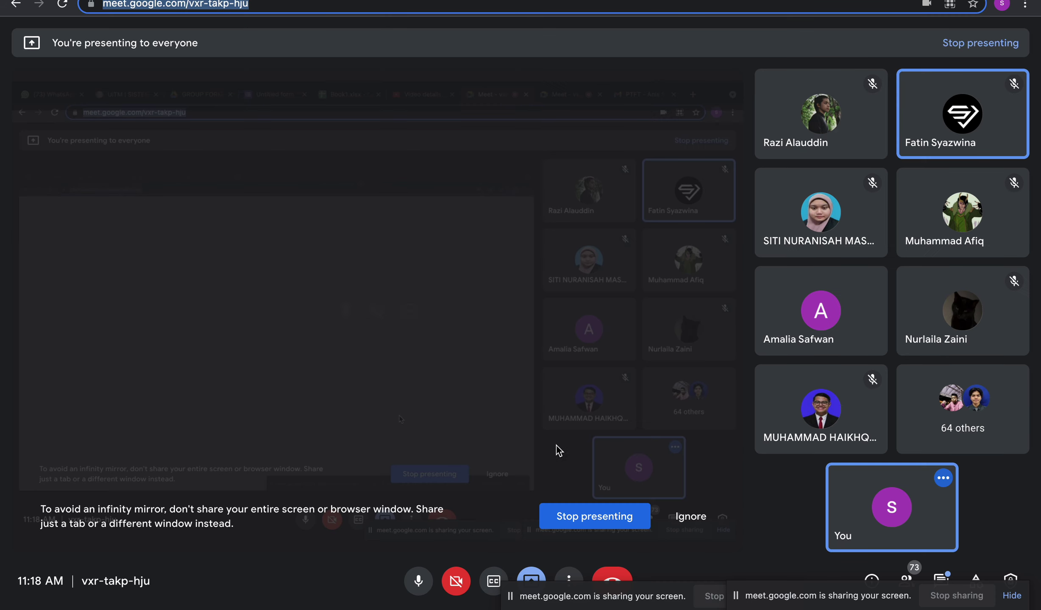
{"action": "left_click", "coordinate": [488, 581]}
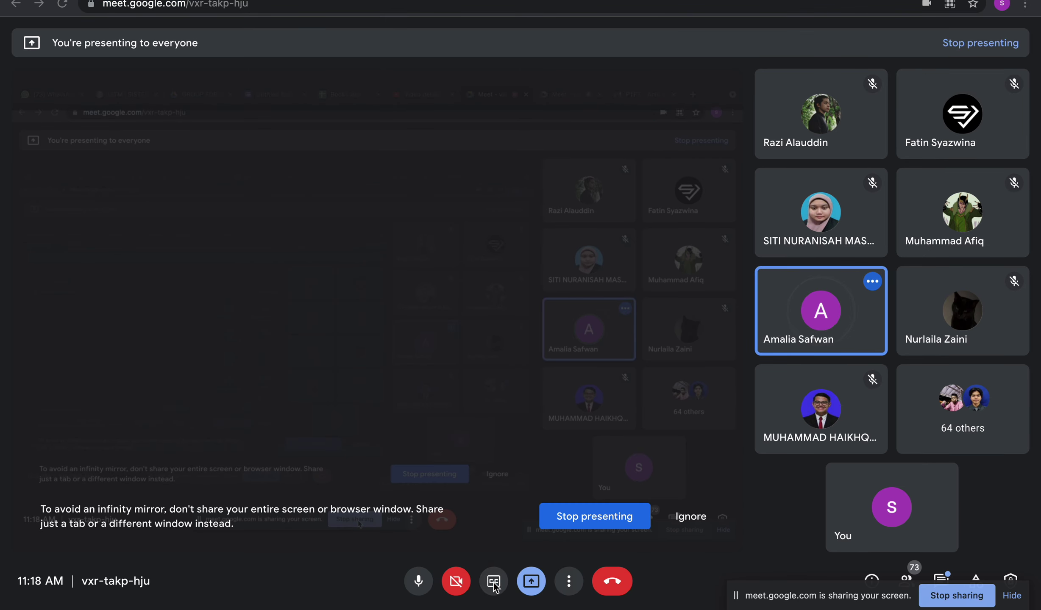
{"action": "left_click", "coordinate": [968, 601]}
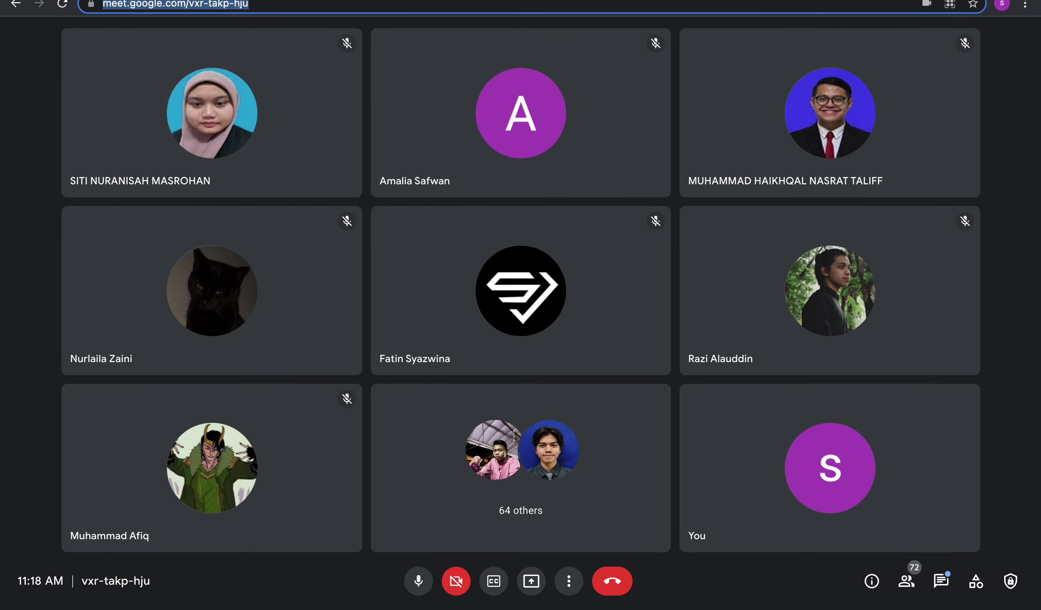
Present the entire screen in the second Google Meet meeting, the one with fewer participants.
{"action": "left_click", "coordinate": [640, 1]}
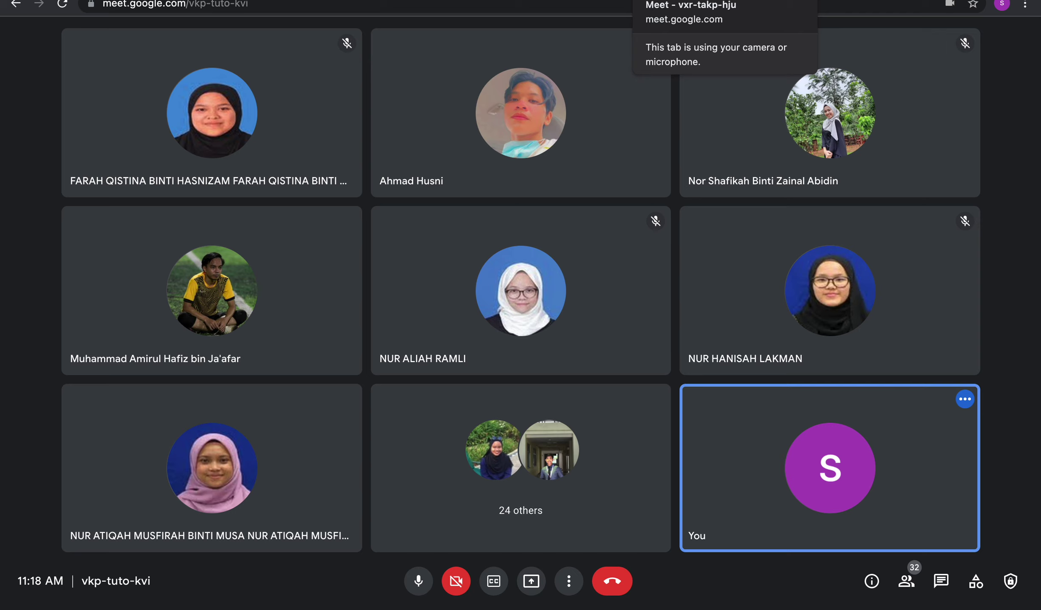
{"action": "left_click", "coordinate": [678, 1]}
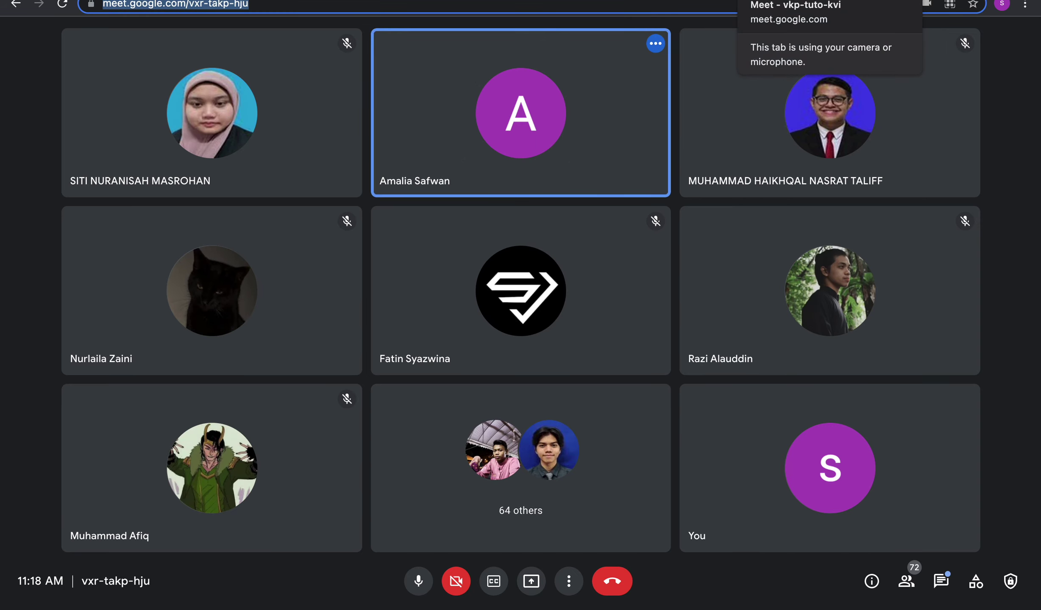
{"action": "left_click", "coordinate": [784, 1]}
{"action": "left_click", "coordinate": [531, 581]}
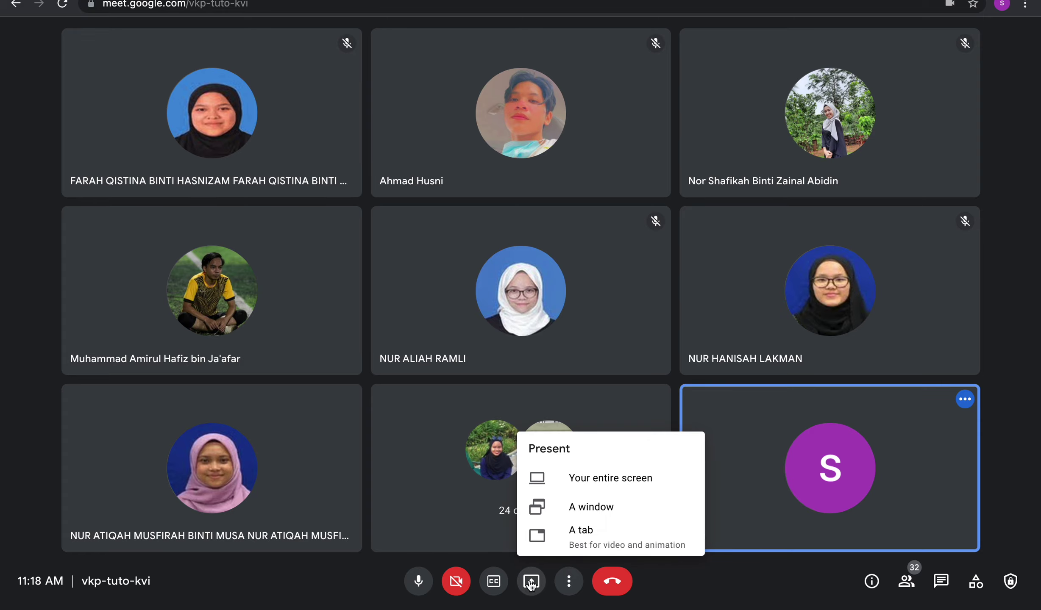
{"action": "left_click", "coordinate": [580, 411]}
{"action": "left_click", "coordinate": [474, 179]}
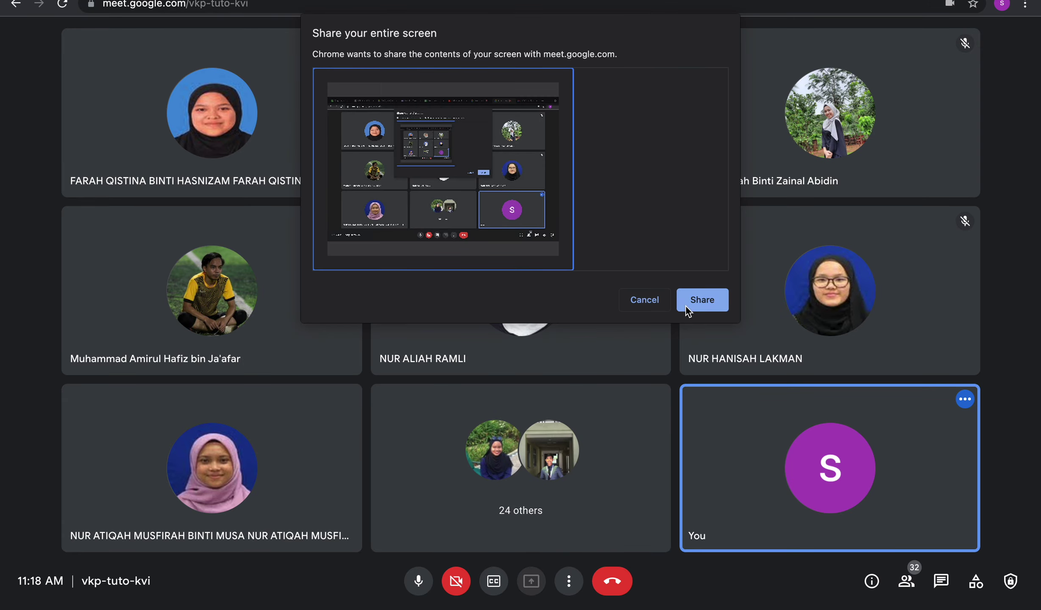
{"action": "left_click", "coordinate": [688, 306]}
Check the second meeting's presentation and view the participant's shared Excel exercise in the first meeting.
{"action": "left_click", "coordinate": [686, 19]}
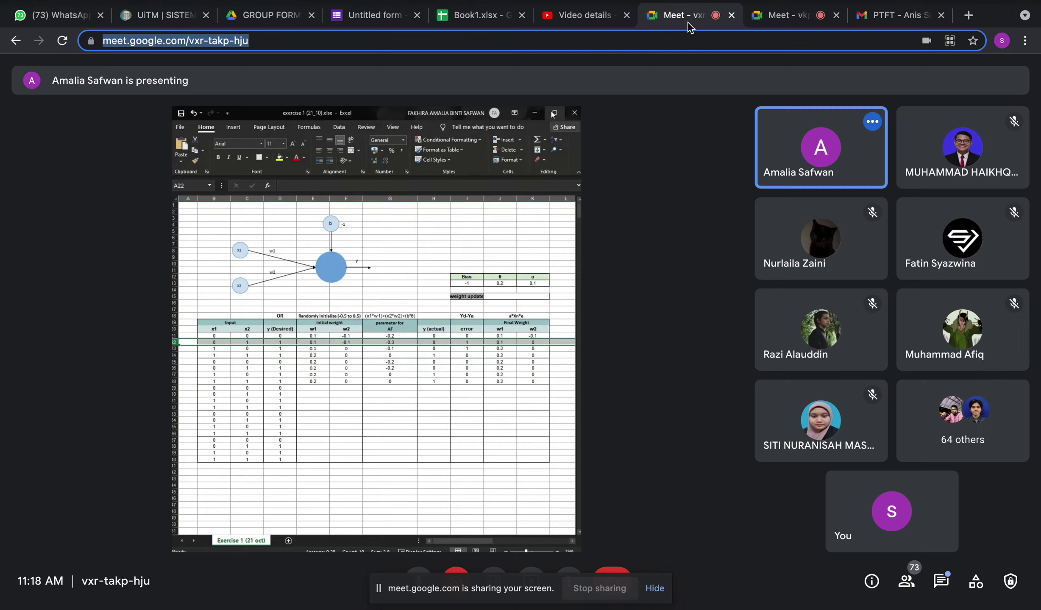
{"action": "left_click", "coordinate": [789, 22]}
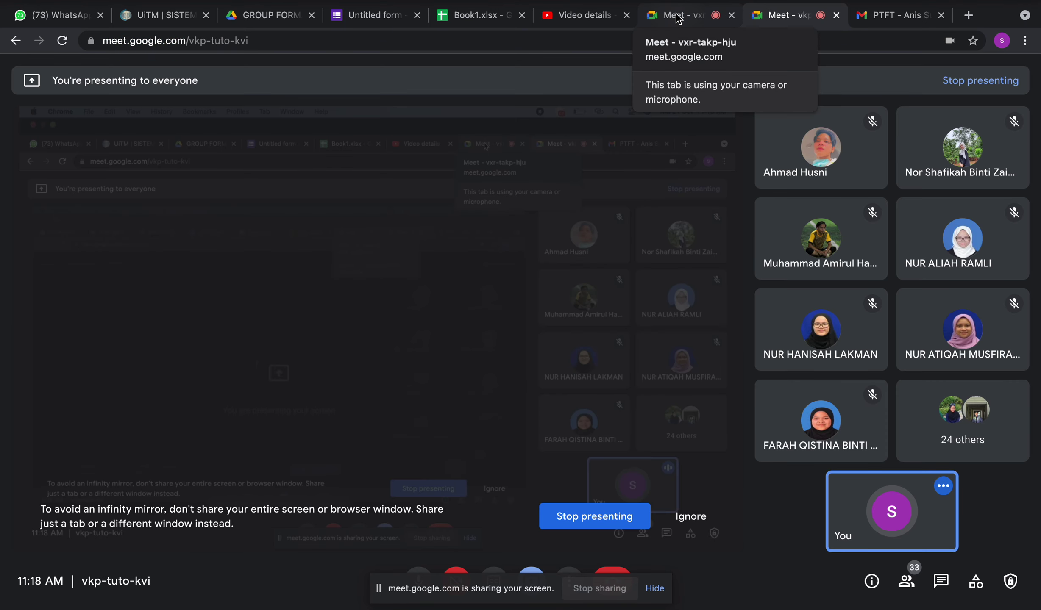
{"action": "left_click", "coordinate": [678, 17]}
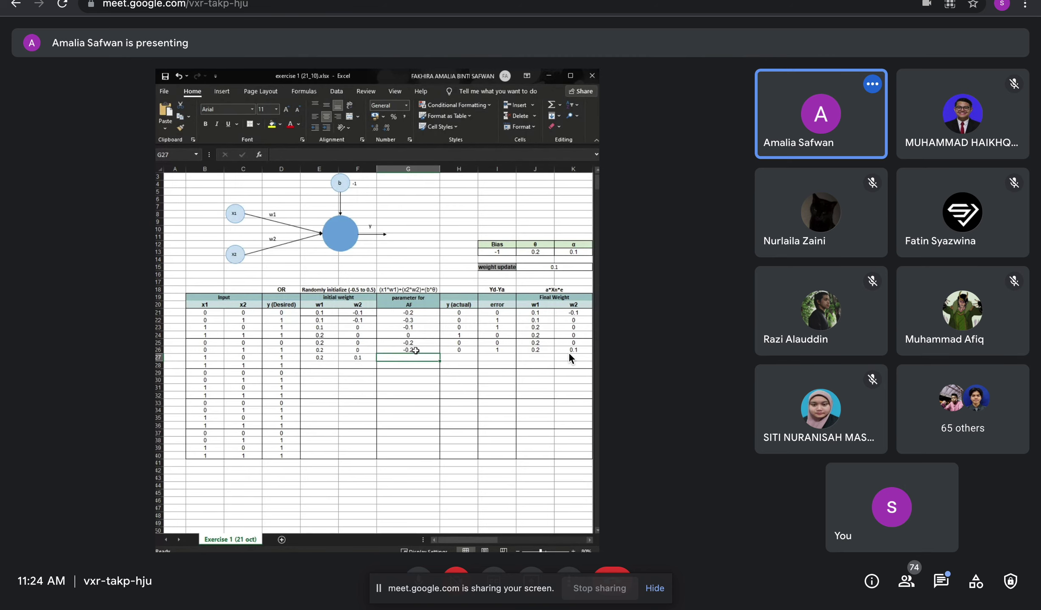
{"action": "key", "text": "ctrl+Left"}
{"action": "key", "text": "ctrl+Left"}
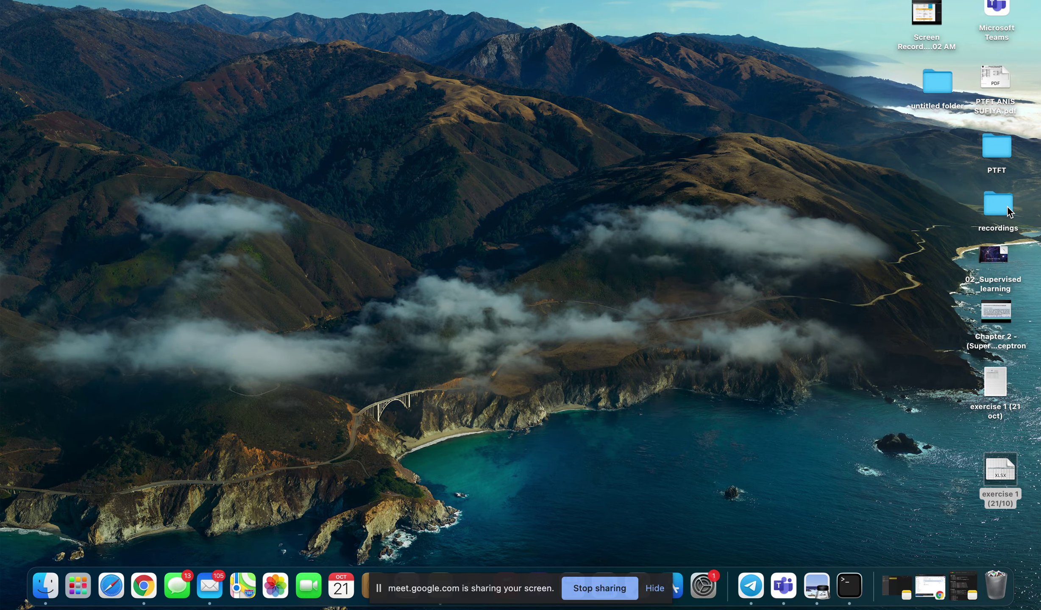
{"action": "key", "text": "ctrl+Right"}
{"action": "key", "text": "ctrl+Right"}
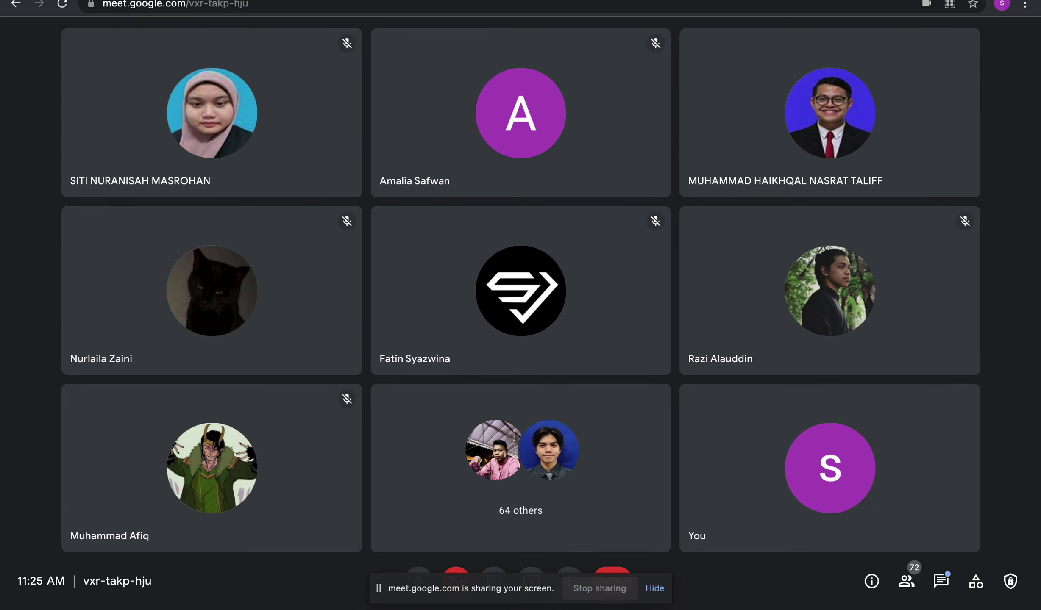
Move the screen-sharing notice clear of the meeting controls and check the available presenting options.
{"action": "left_click_drag", "start_coordinate": [526, 599], "coordinate": [202, 578]}
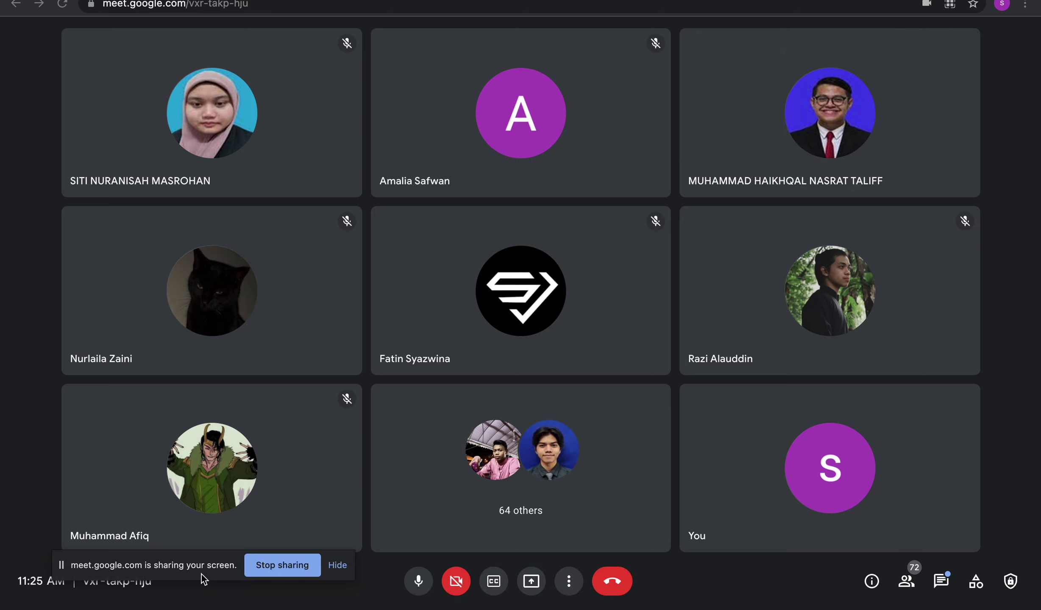
{"action": "left_click", "coordinate": [530, 591]}
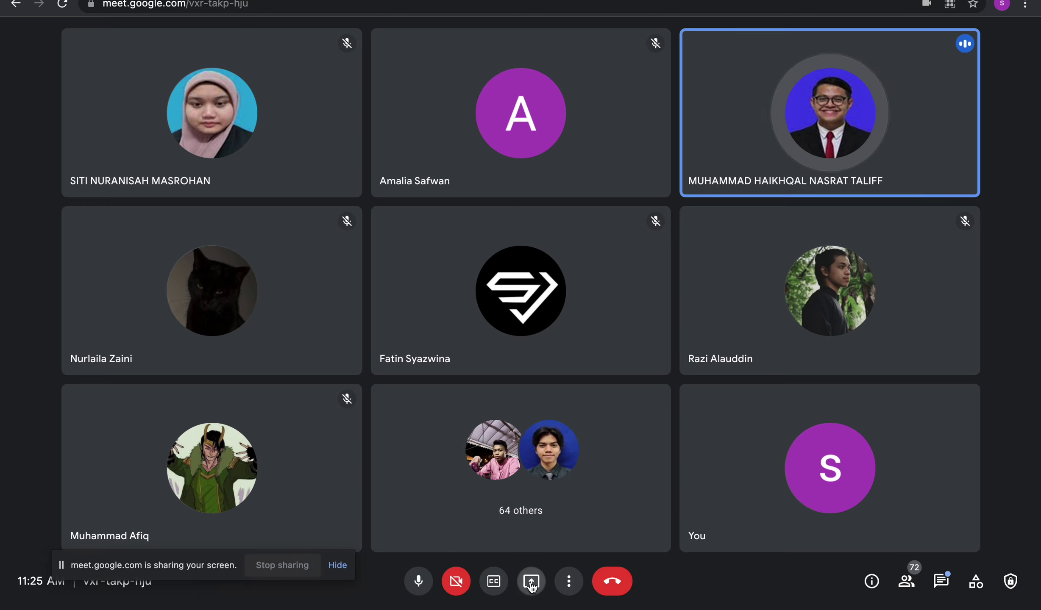
{"action": "left_click", "coordinate": [532, 587]}
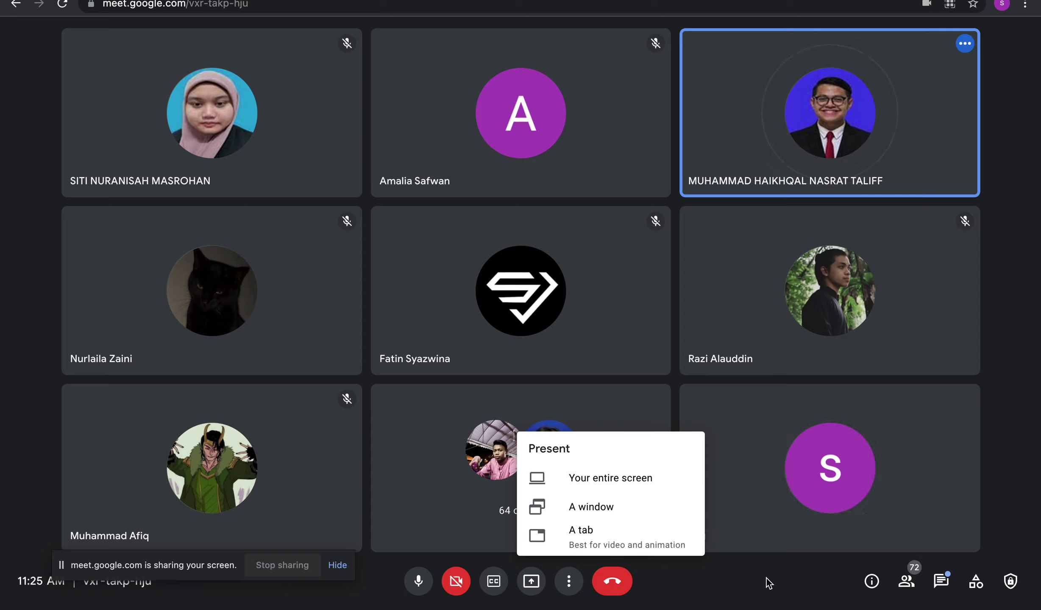
{"action": "left_click", "coordinate": [750, 587]}
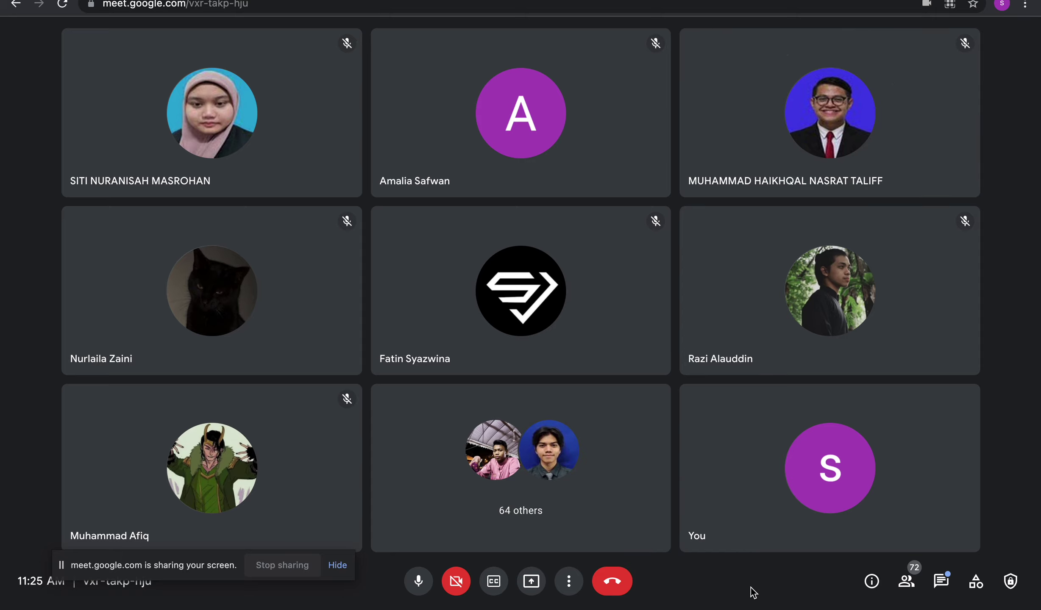
Open the ISP560 Chapter 2 Supervised Learning Part 1 presentation from the PTFT notes folder in Keynote, full screen without the import warnings.
{"action": "key", "text": "ctrl+Left"}
{"action": "key", "text": "ctrl+Left"}
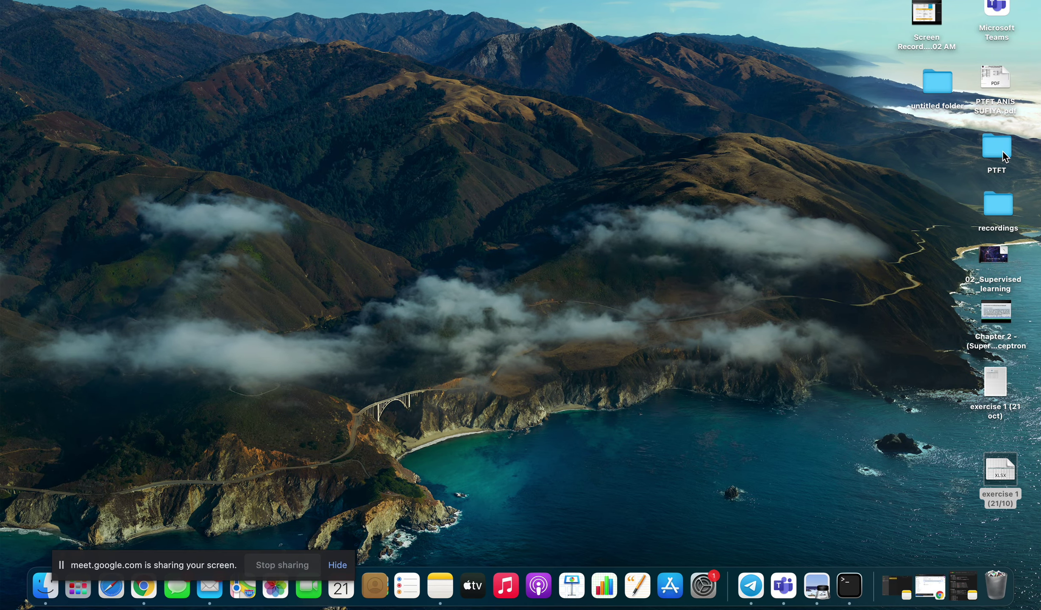
{"action": "double_click", "coordinate": [996, 148]}
{"action": "double_click", "coordinate": [378, 214]}
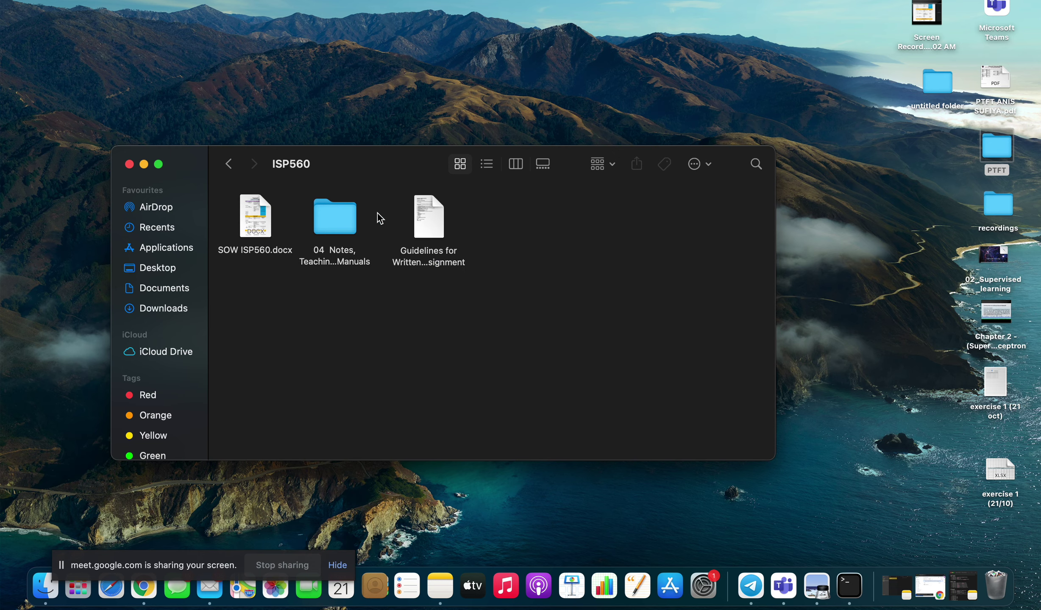
{"action": "double_click", "coordinate": [323, 217]}
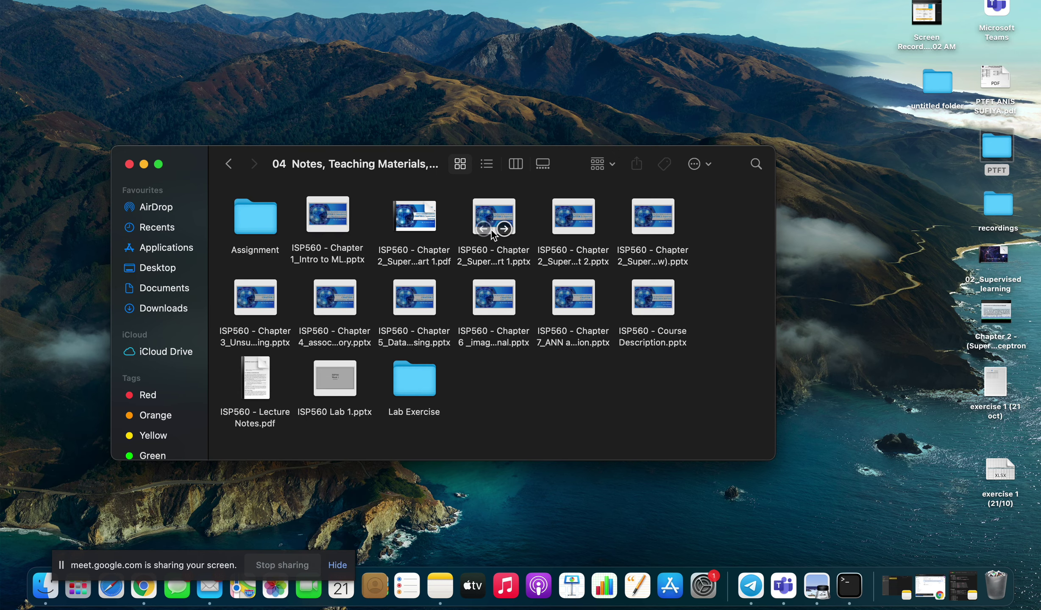
{"action": "double_click", "coordinate": [493, 232]}
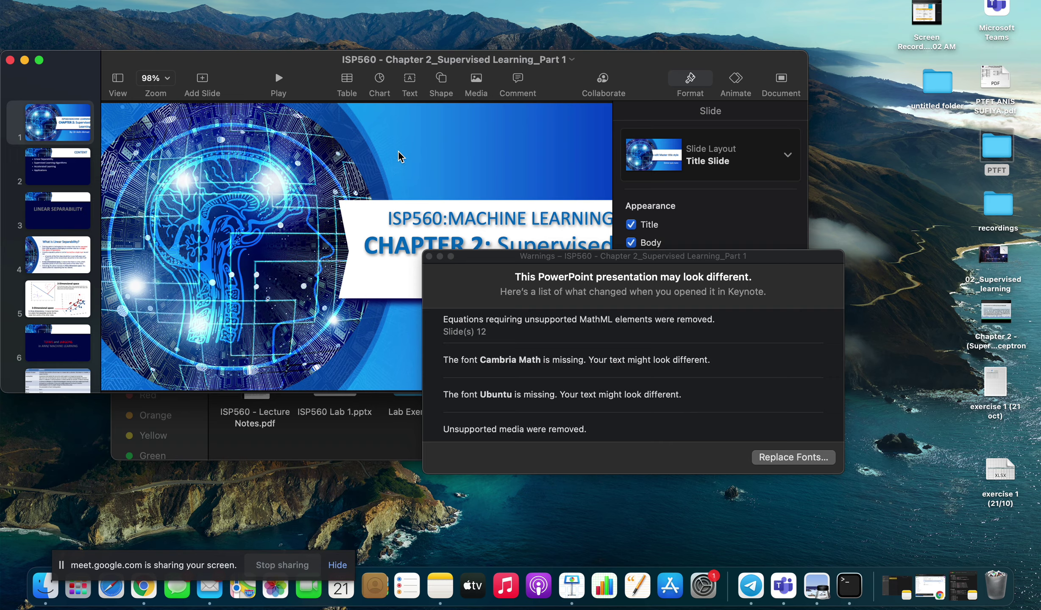
{"action": "left_click", "coordinate": [428, 256]}
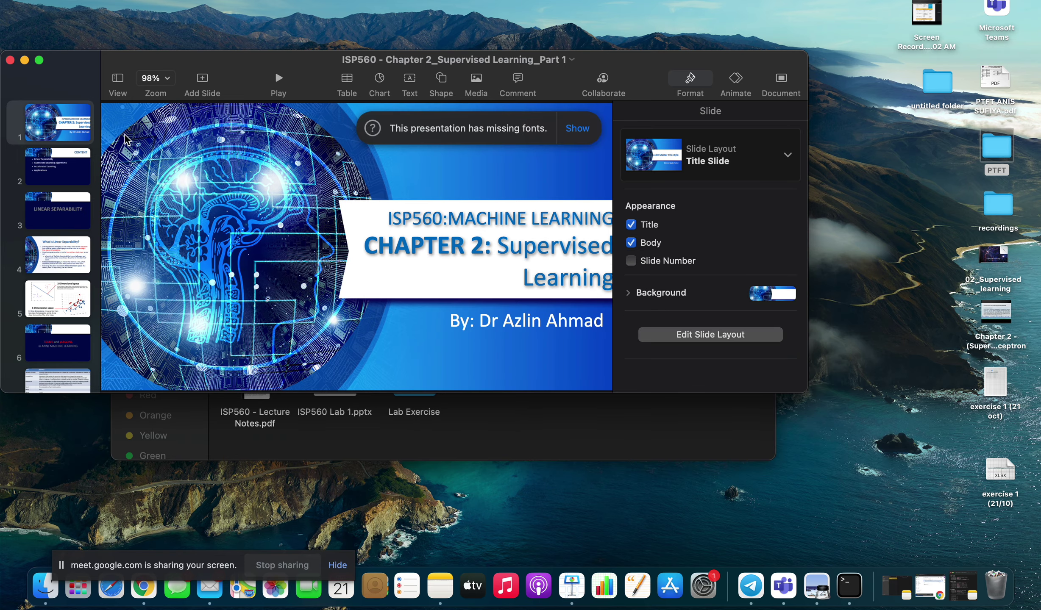
{"action": "left_click", "coordinate": [39, 61]}
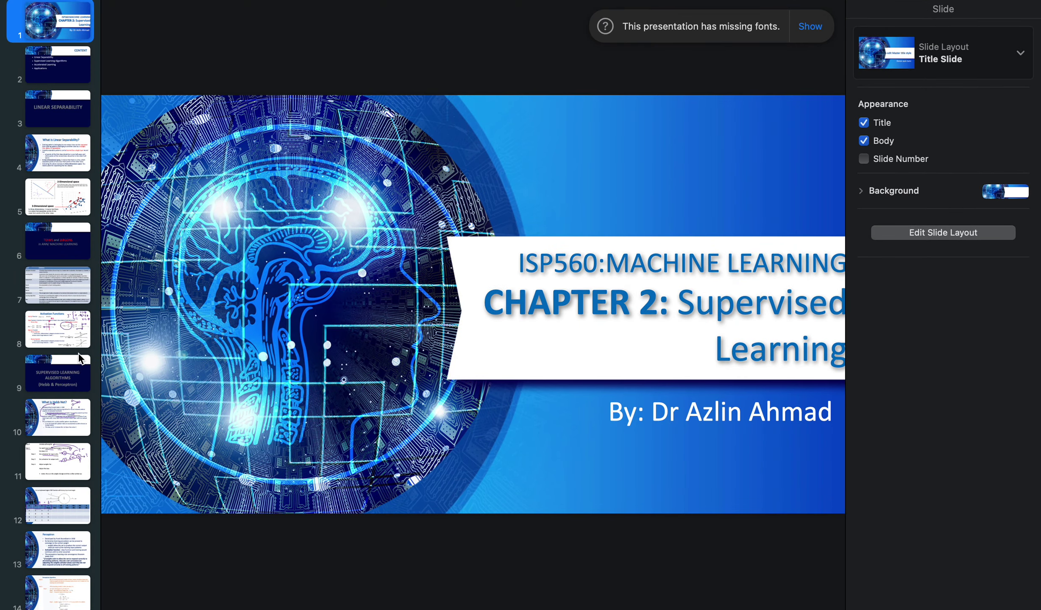
Look through the slides from Activation Functions past the Perceptron Algorithm to the epoch exercise table.
{"action": "left_click", "coordinate": [68, 326]}
{"action": "scroll", "coordinate": [59, 384], "scroll_direction": "down", "scroll_amount": 3}
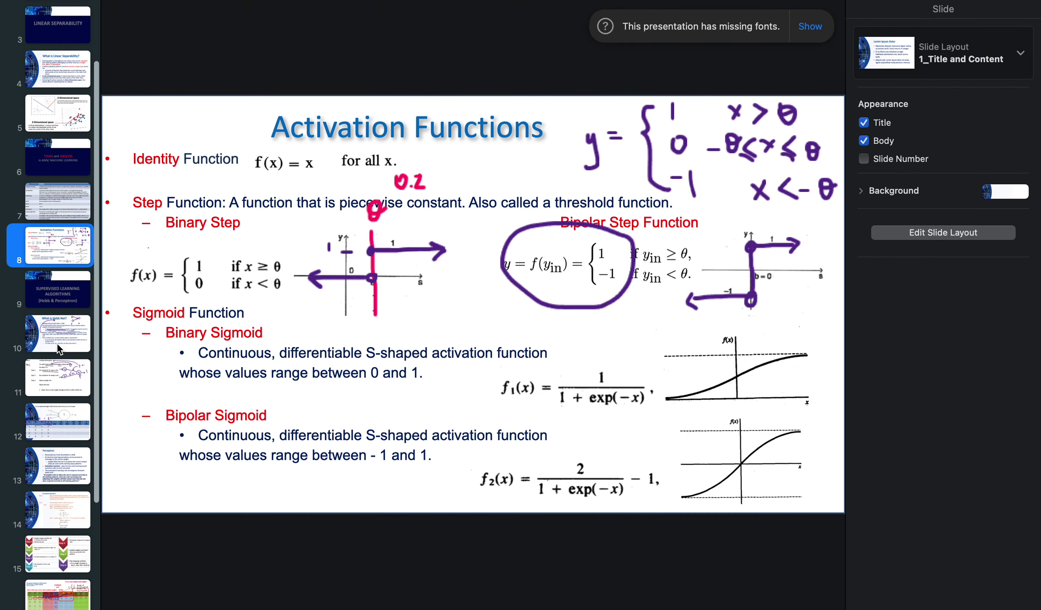
{"action": "left_click", "coordinate": [58, 344]}
{"action": "left_click", "coordinate": [60, 384]}
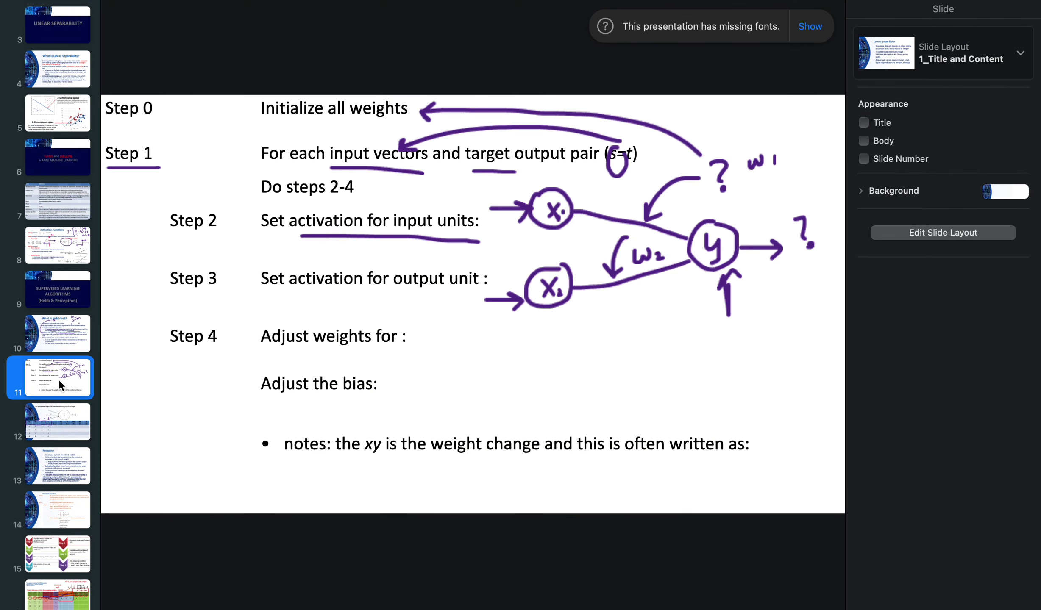
{"action": "key", "text": "Down"}
{"action": "key", "text": "Down"}
{"action": "key", "text": "Up"}
{"action": "key", "text": "Down"}
{"action": "key", "text": "Down"}
{"action": "key", "text": "Down"}
{"action": "key", "text": "Down"}
{"action": "key", "text": "Down"}
{"action": "key", "text": "Down"}
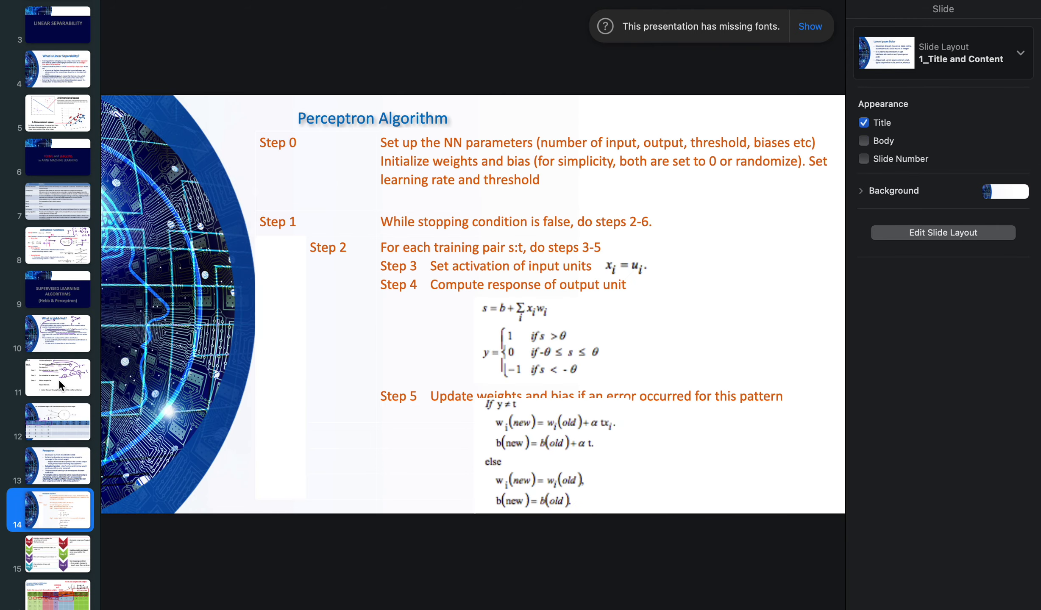
{"action": "key", "text": "ctrl+Right"}
{"action": "key", "text": "ctrl+Right"}
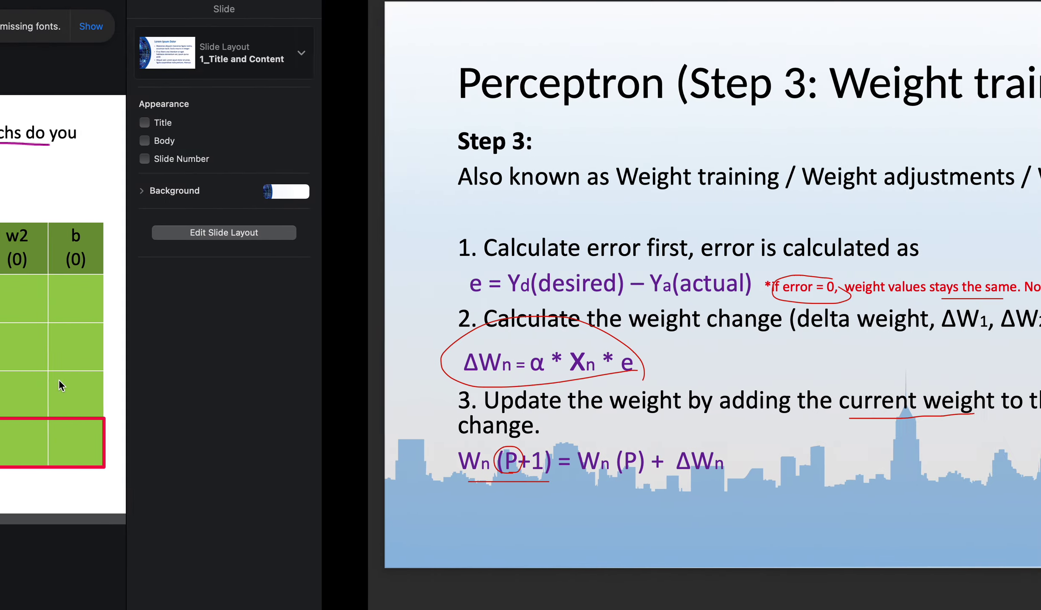
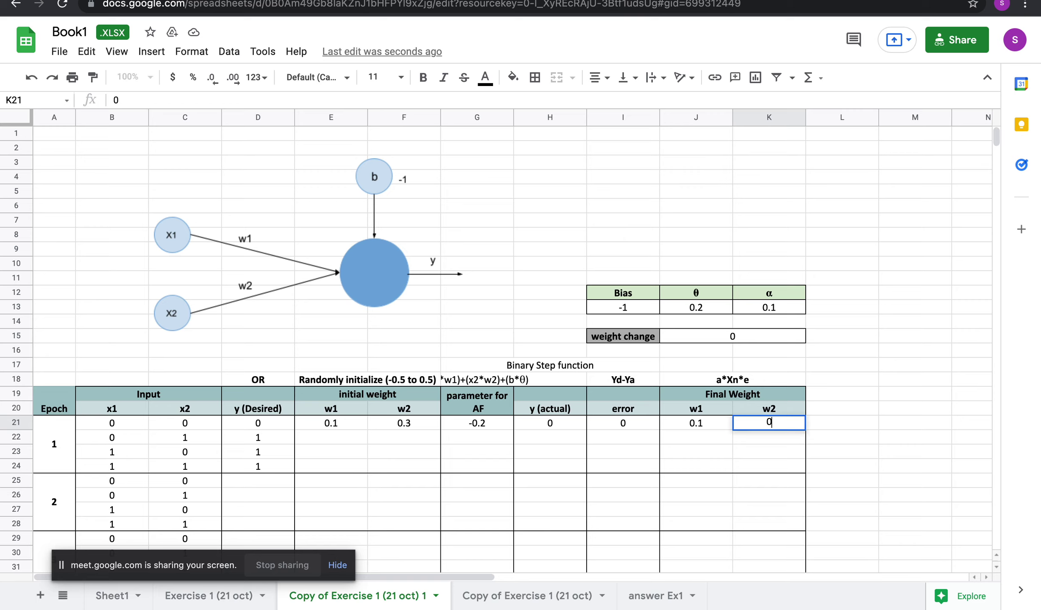
In Google Sheets, enter 0.3 as the final w2 in K21, and 0.1 and 0.3 as the initial weights in E22 and F22.
{"action": "key", "text": "Return"}
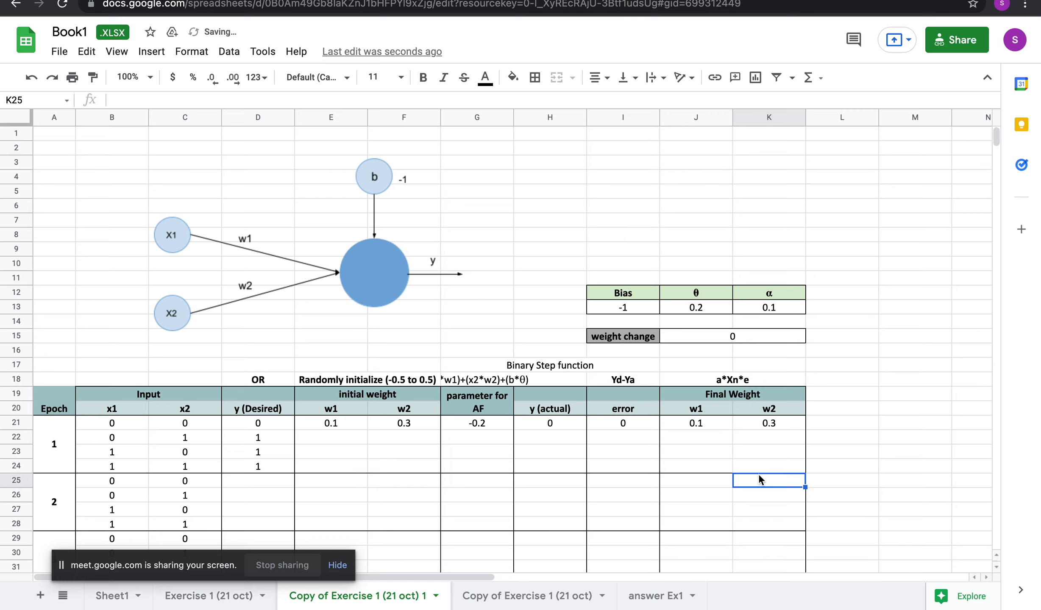
{"action": "left_click_drag", "start_coordinate": [713, 421], "coordinate": [751, 426]}
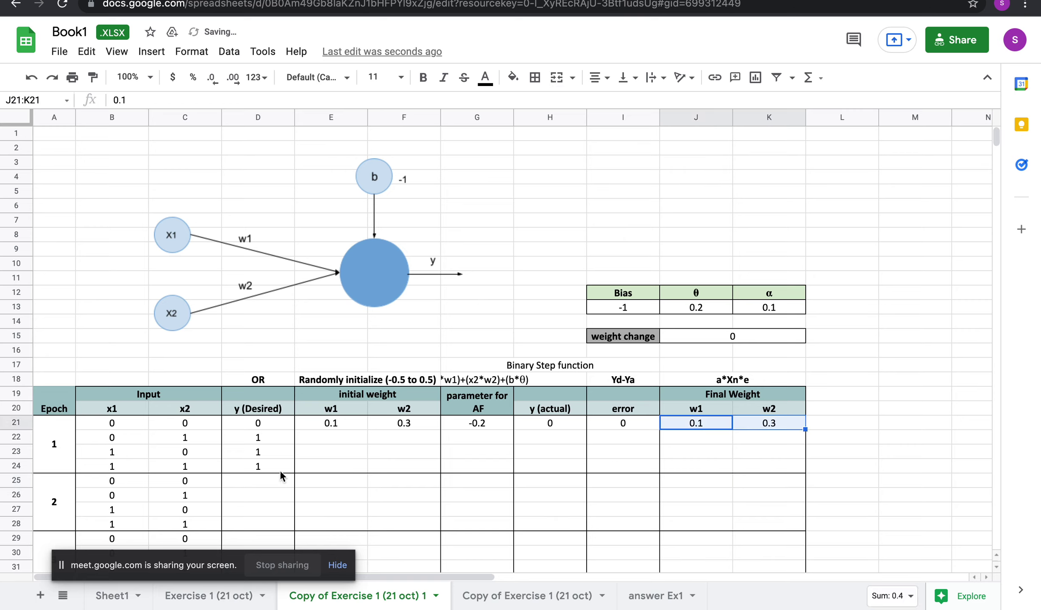
{"action": "left_click", "coordinate": [328, 441]}
{"action": "type", "text": "0.1"}
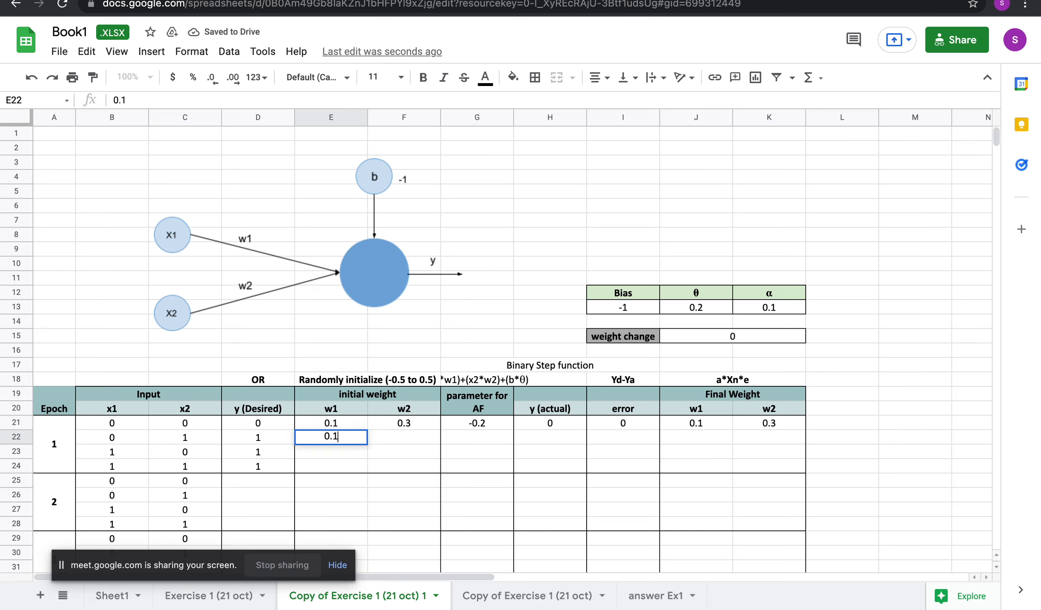
{"action": "key", "text": "Tab"}
{"action": "type", "text": "0.3"}
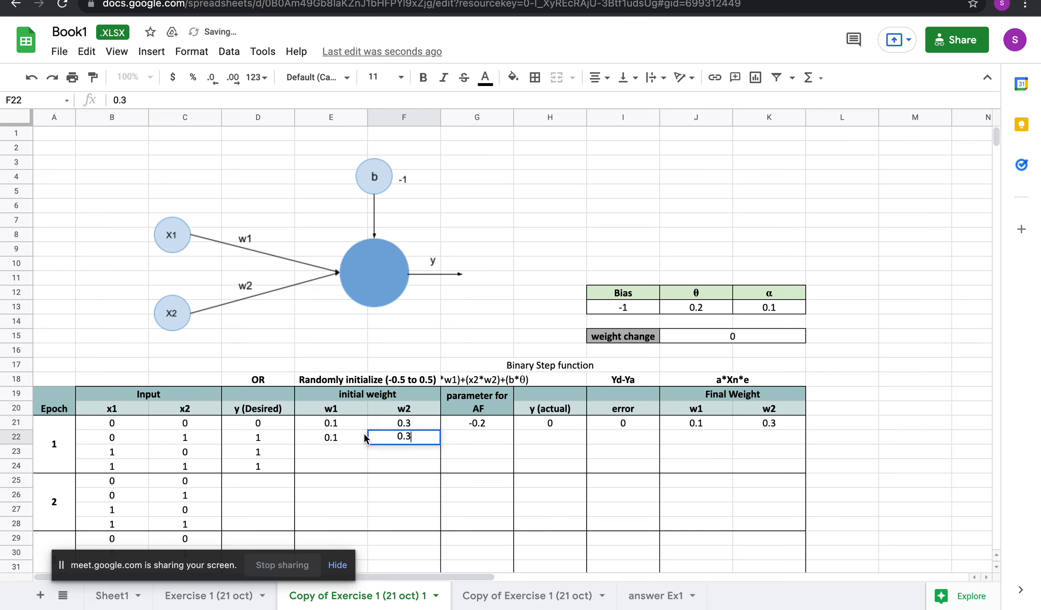
{"action": "left_click", "coordinate": [478, 441]}
{"action": "double_click", "coordinate": [478, 441]}
{"action": "type", "text": "="}
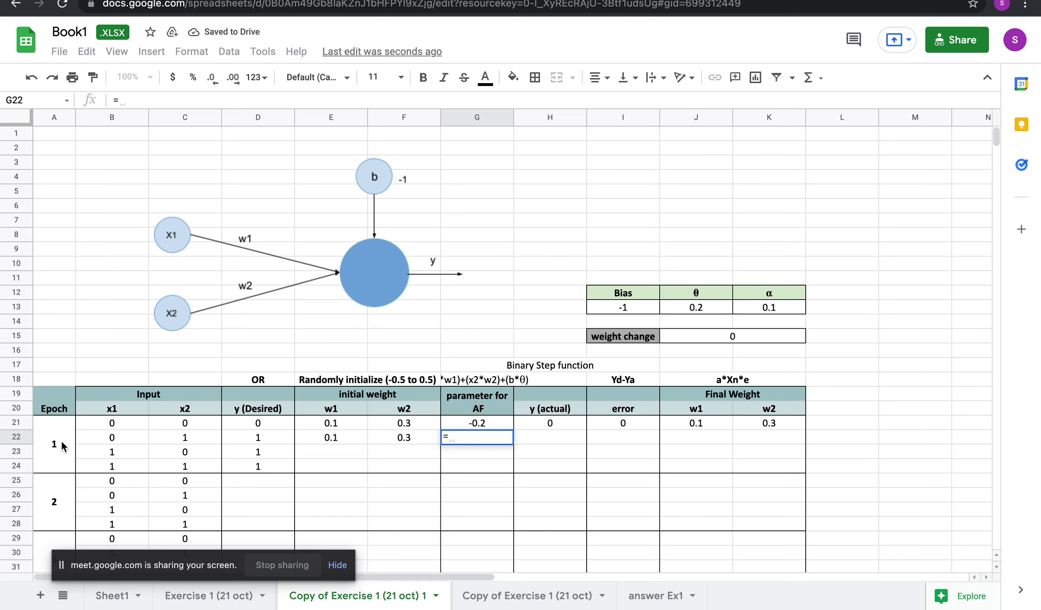
{"action": "left_click", "coordinate": [117, 436]}
{"action": "left_click", "coordinate": [519, 455]}
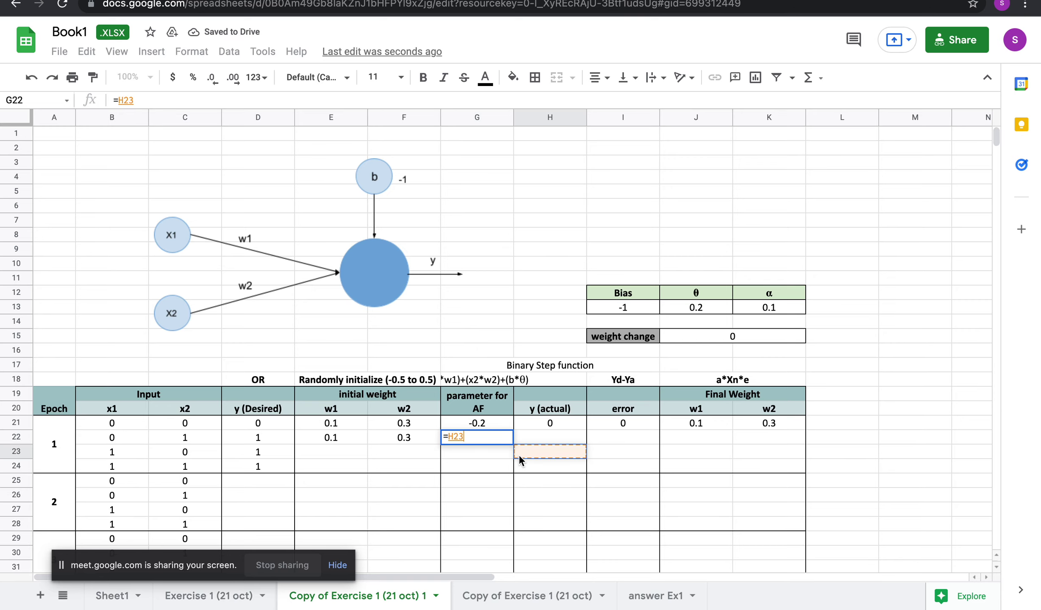
{"action": "key", "text": "Escape"}
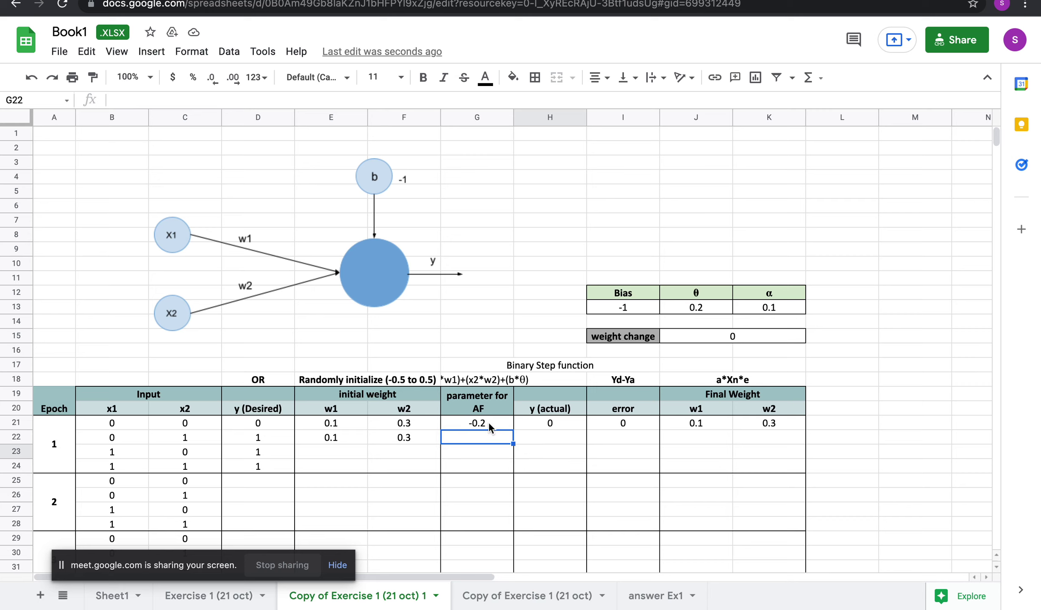
Copy the activation parameter formula from G21 into G22 and check its cell references.
{"action": "left_click_drag", "start_coordinate": [489, 425], "coordinate": [489, 436]}
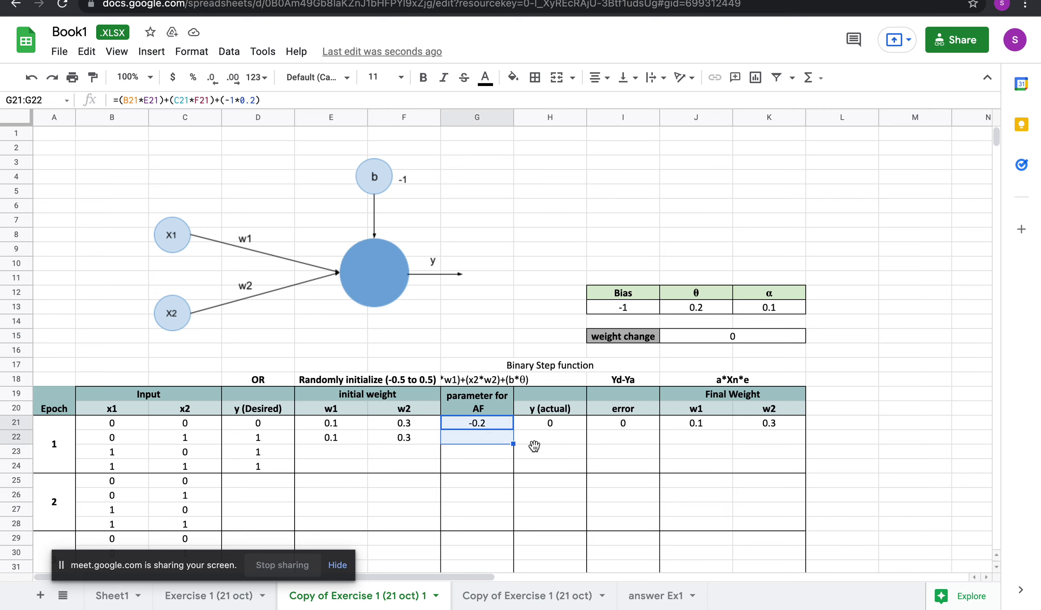
{"action": "left_click", "coordinate": [534, 446]}
{"action": "left_click", "coordinate": [489, 424]}
{"action": "left_click_drag", "start_coordinate": [513, 430], "coordinate": [512, 435]}
{"action": "left_click", "coordinate": [493, 441]}
{"action": "double_click", "coordinate": [493, 440]}
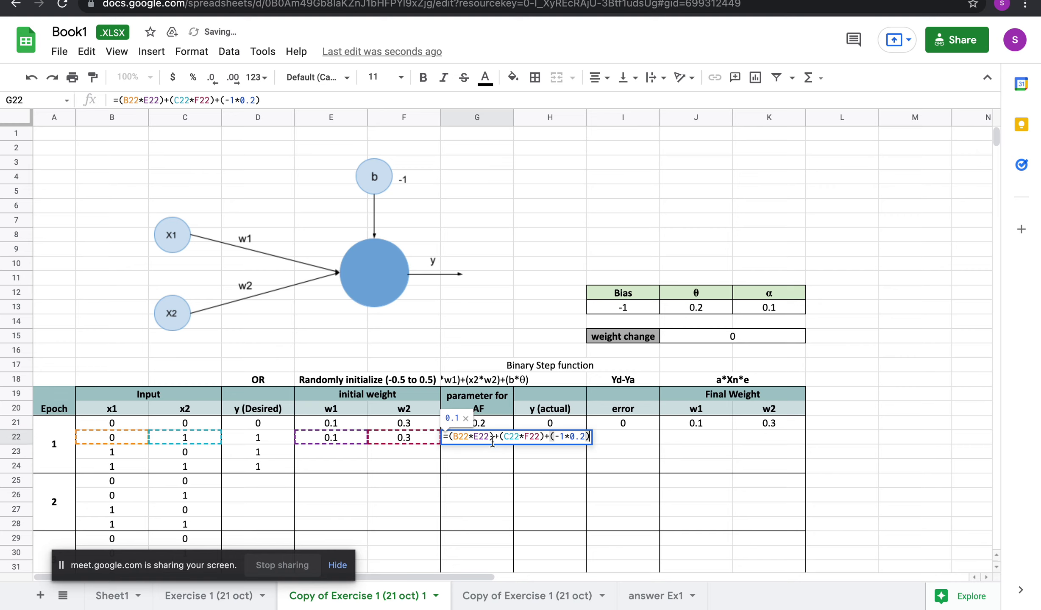
{"action": "double_click", "coordinate": [450, 479]}
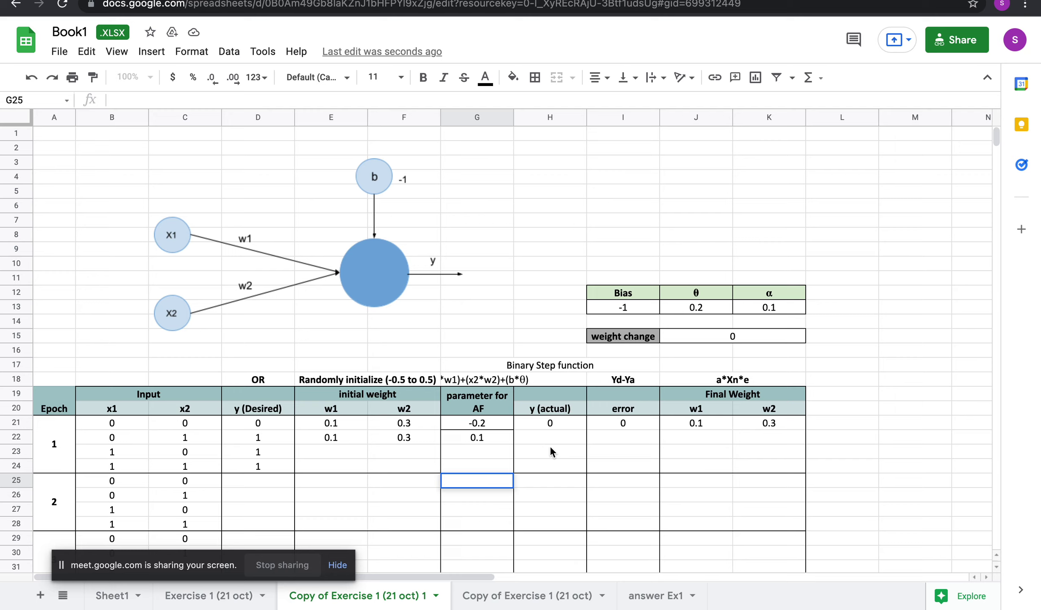
Enter 1 as the actual output in H22 and calculate the error in I22 as =D22-H22.
{"action": "left_click", "coordinate": [542, 441]}
{"action": "type", "text": "1"}
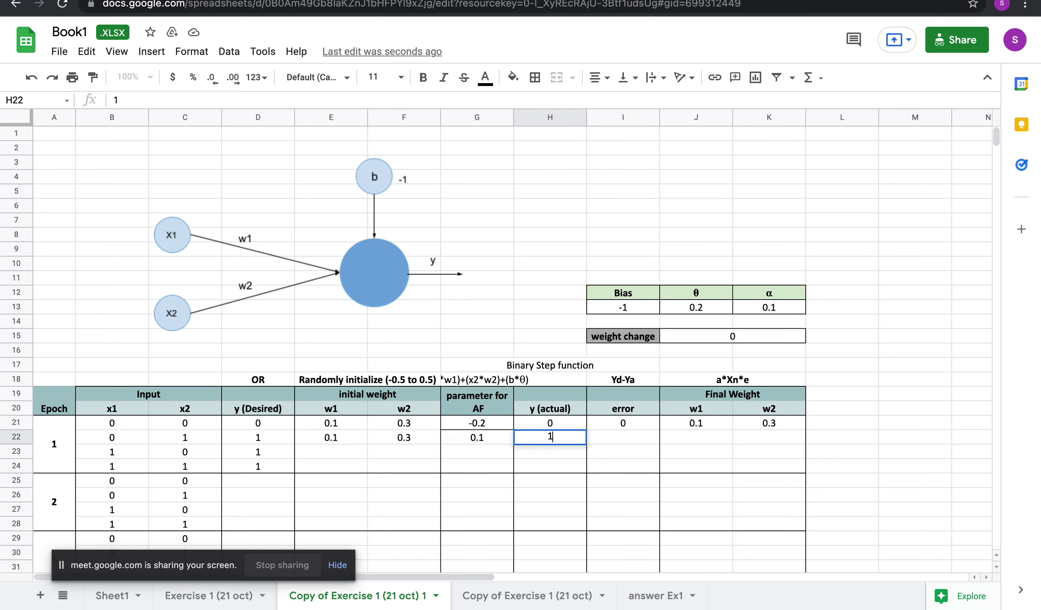
{"action": "left_click", "coordinate": [626, 438]}
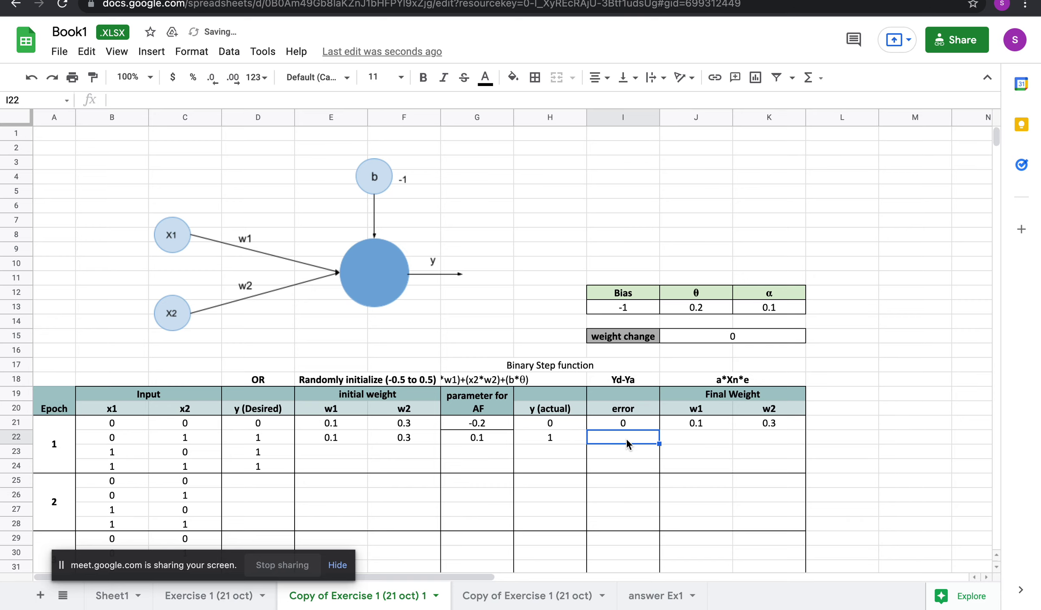
{"action": "type", "text": "0"}
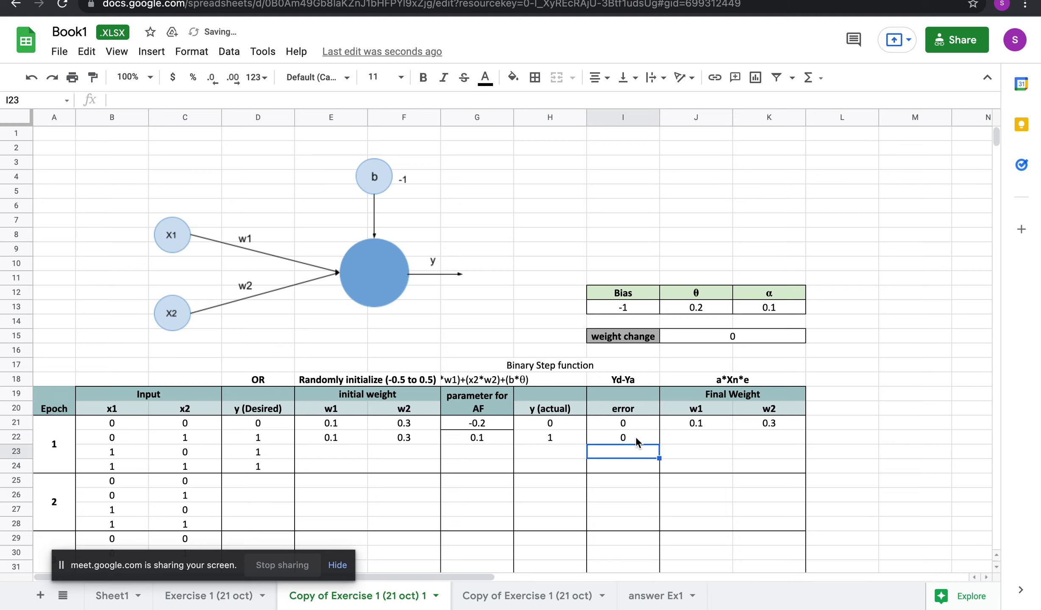
{"action": "key", "text": "BackSpace"}
{"action": "type", "text": "="}
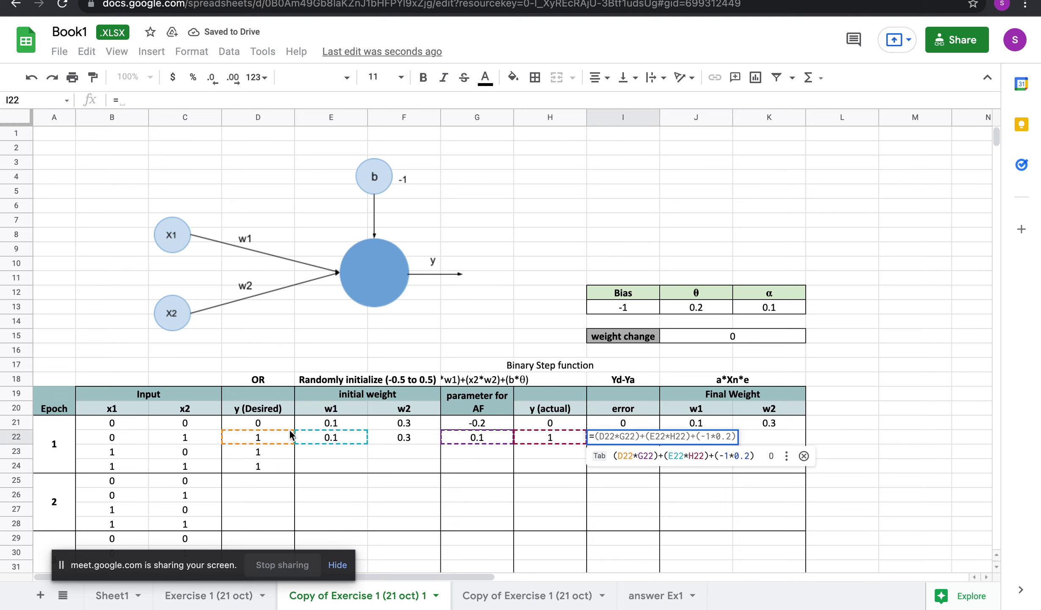
{"action": "left_click", "coordinate": [274, 435]}
{"action": "type", "text": "-"}
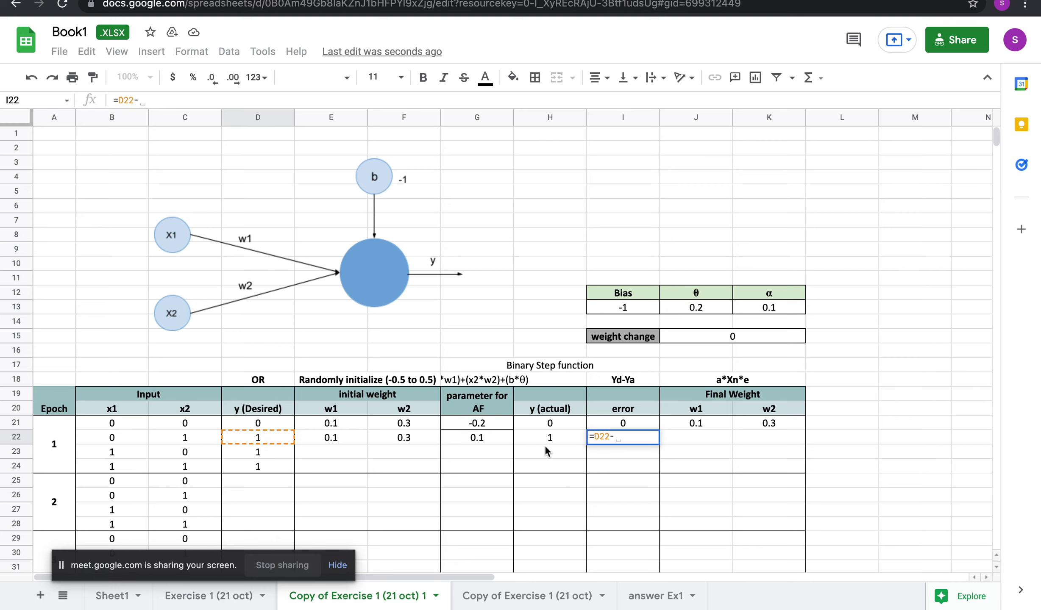
{"action": "left_click", "coordinate": [573, 437]}
{"action": "left_click", "coordinate": [724, 456]}
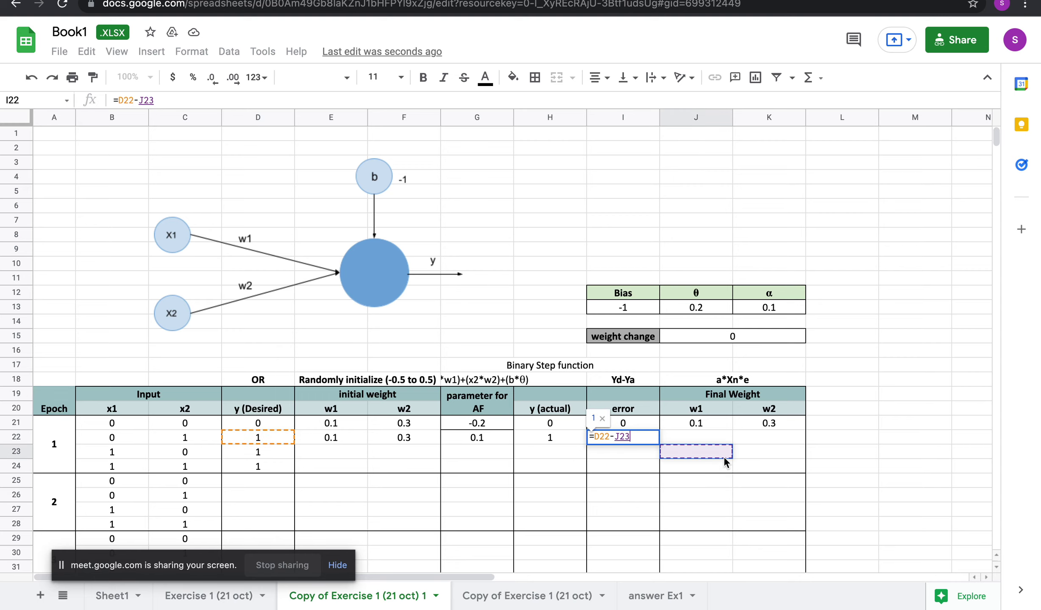
{"action": "left_click", "coordinate": [545, 435]}
{"action": "key", "text": "Return"}
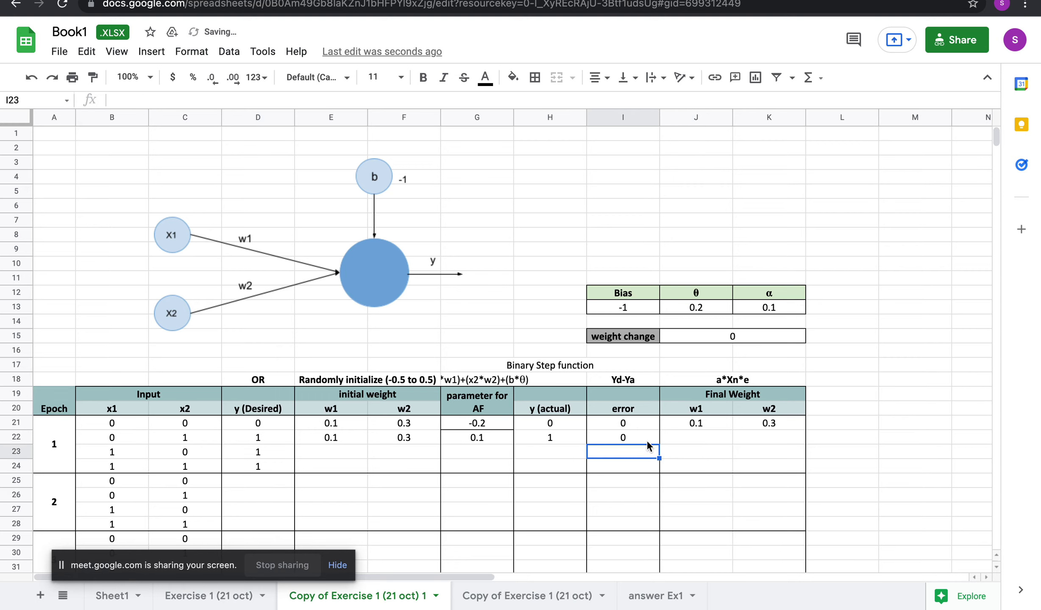
Enter 0.1 and 0.3 as the final w1 and w2 weights in J22 and K22.
{"action": "left_click", "coordinate": [696, 439]}
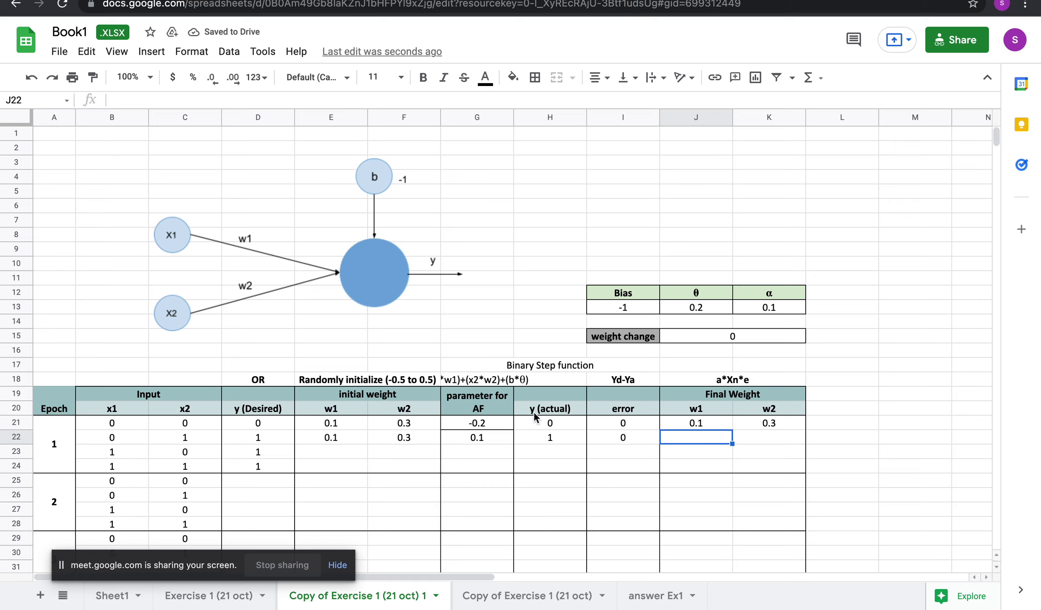
{"action": "type", "text": "0.1"}
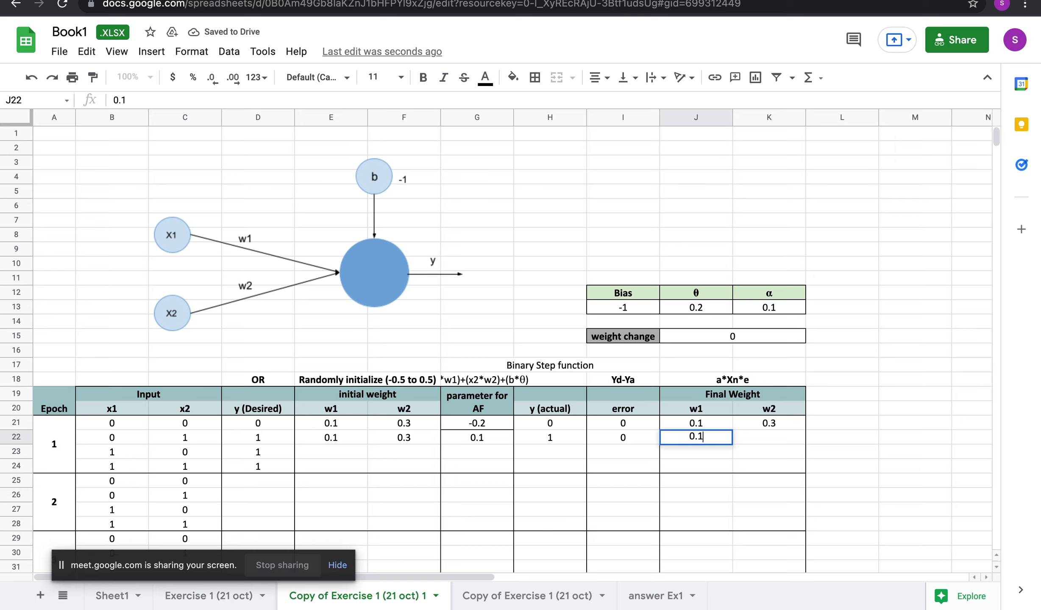
{"action": "key", "text": "Tab"}
{"action": "type", "text": "0.3"}
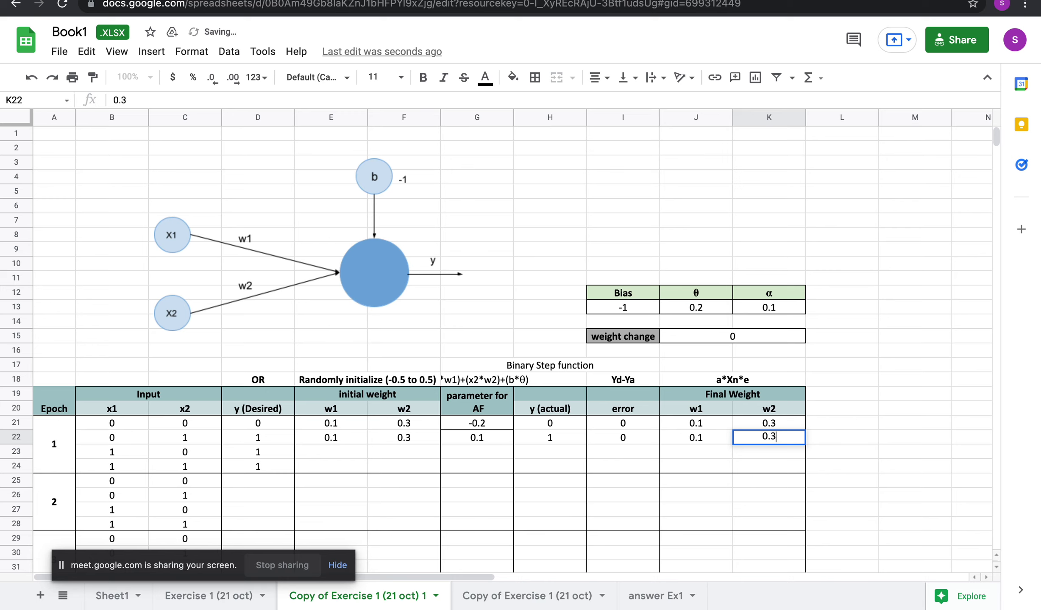
Check the participant's shared worksheet in Google Meet and return to the Book1 spreadsheet in Google Sheets.
{"action": "scroll", "coordinate": [674, 202], "scroll_direction": "right", "scroll_amount": 5}
{"action": "key", "text": "ctrl+Tab"}
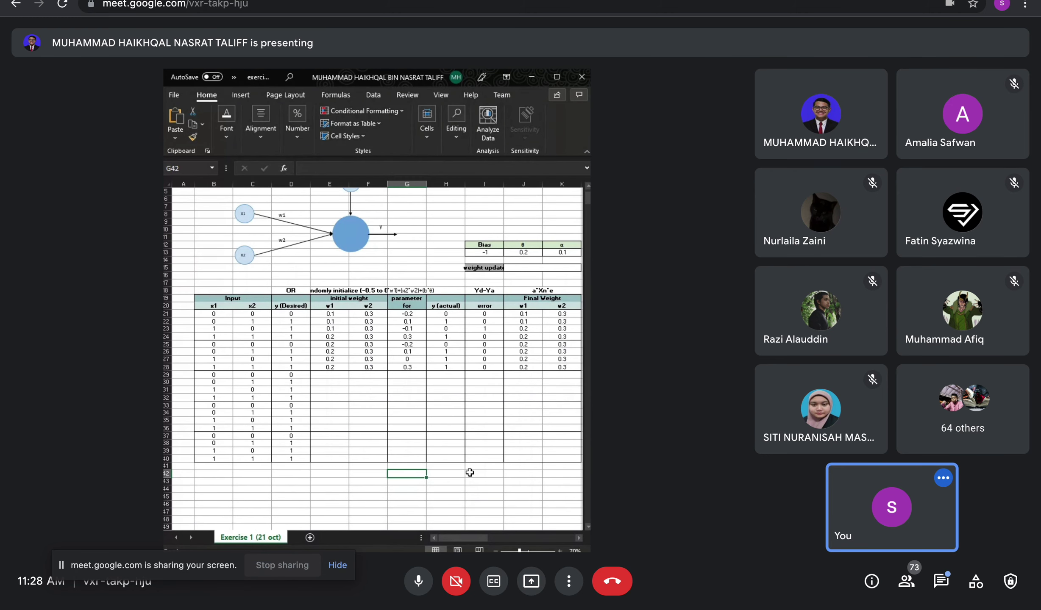
{"action": "scroll", "coordinate": [486, 0], "scroll_direction": "left", "scroll_amount": 3}
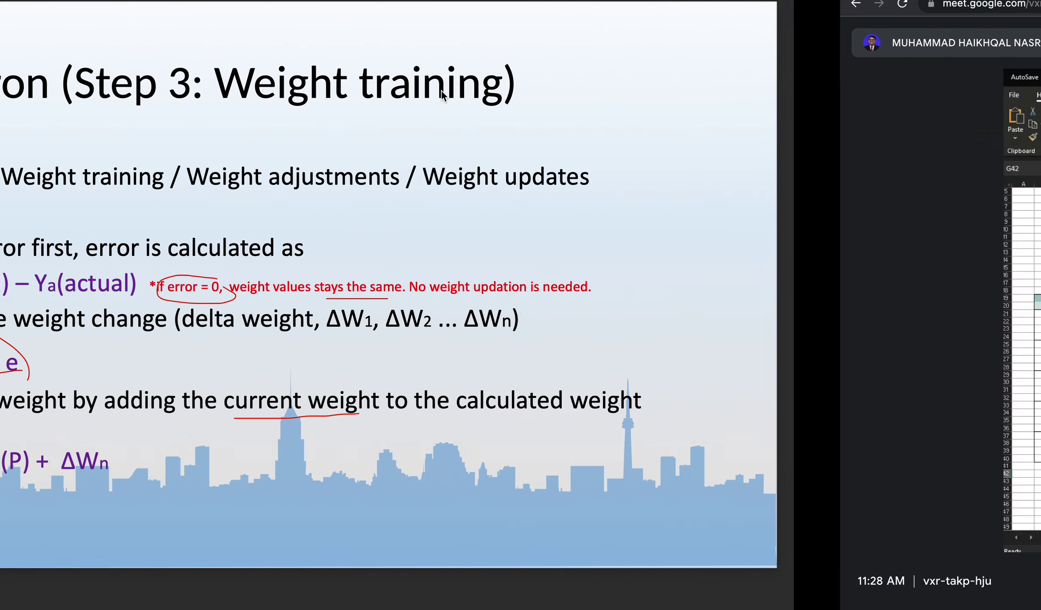
{"action": "left_click", "coordinate": [486, 1]}
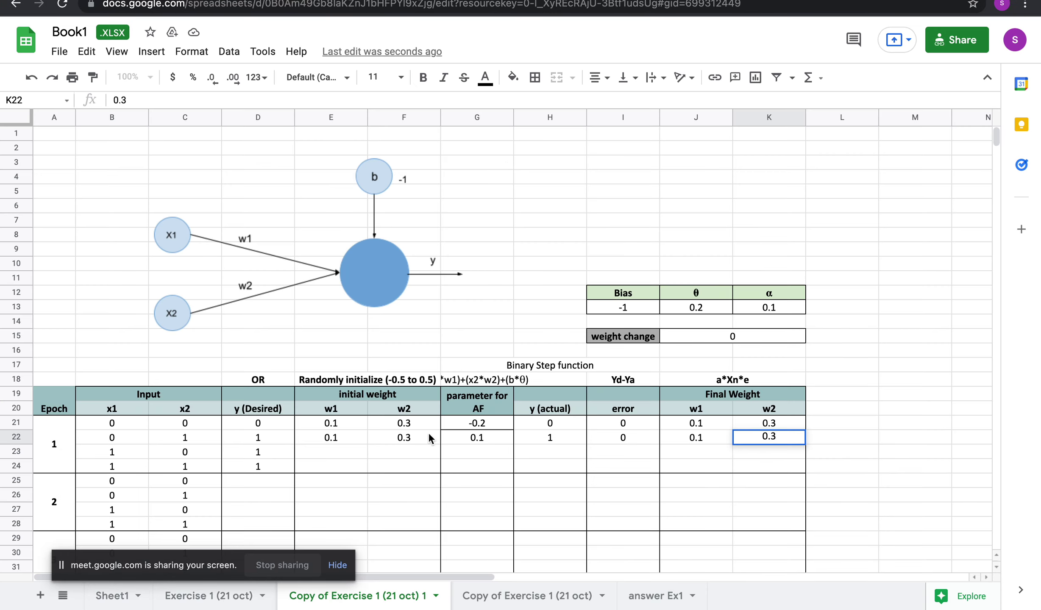
{"action": "left_click", "coordinate": [330, 447]}
{"action": "type", "text": "0.2"}
{"action": "key", "text": "Tab"}
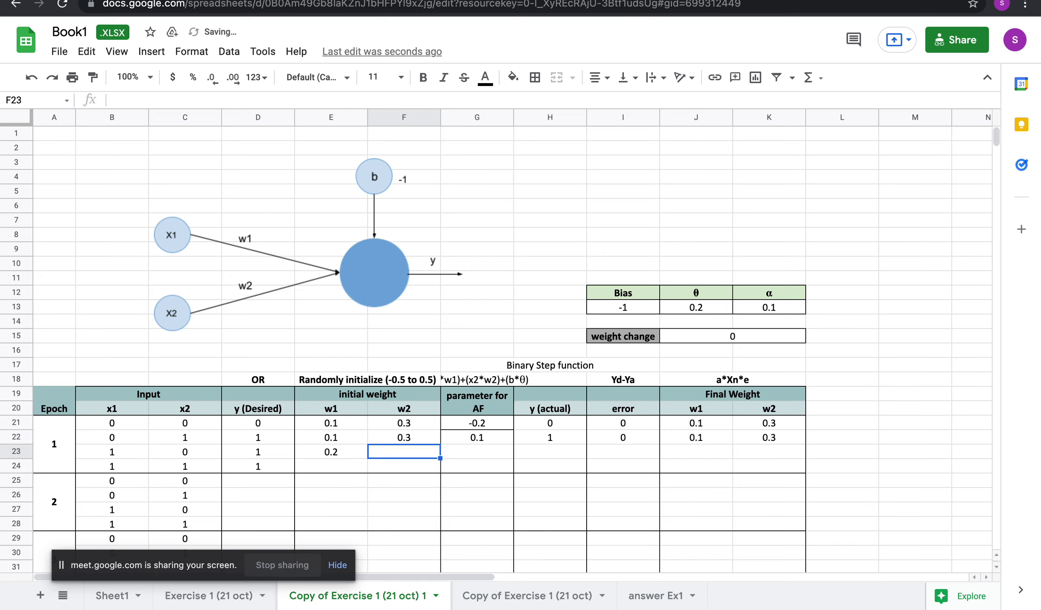
Enter 0.1 and 0.3 as the initial w1 and w2 weights in E23 and F23.
{"action": "left_click", "coordinate": [331, 452]}
{"action": "type", "text": "0.1"}
{"action": "key", "text": "Tab"}
{"action": "type", "text": "0.3"}
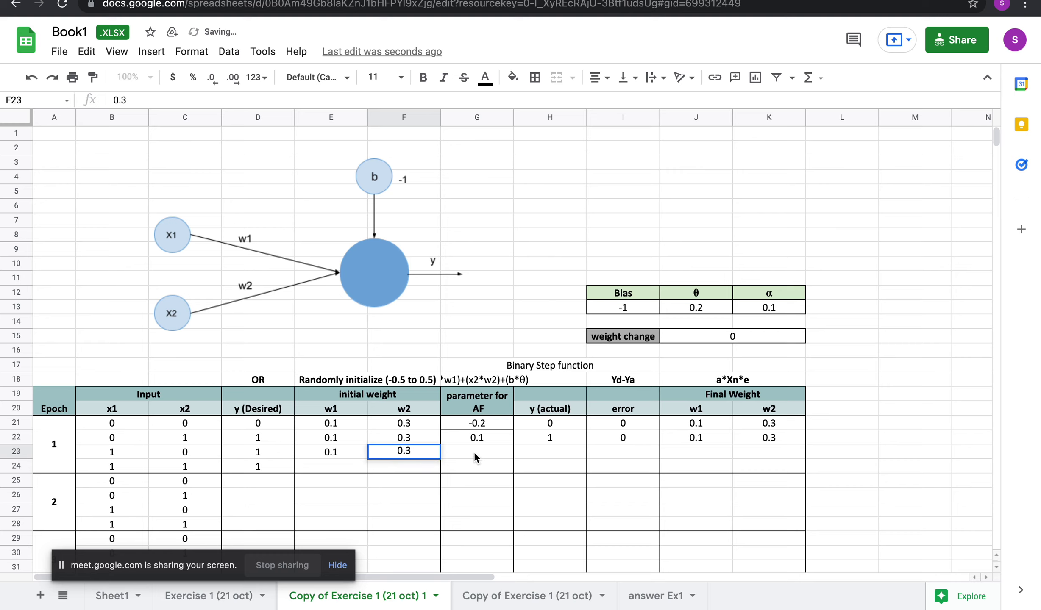
Calculate the activation parameter in G23 as =(B23*E23)+(C23*F23)+(-1*0.2).
{"action": "key", "text": "Tab"}
{"action": "type", "text": "="}
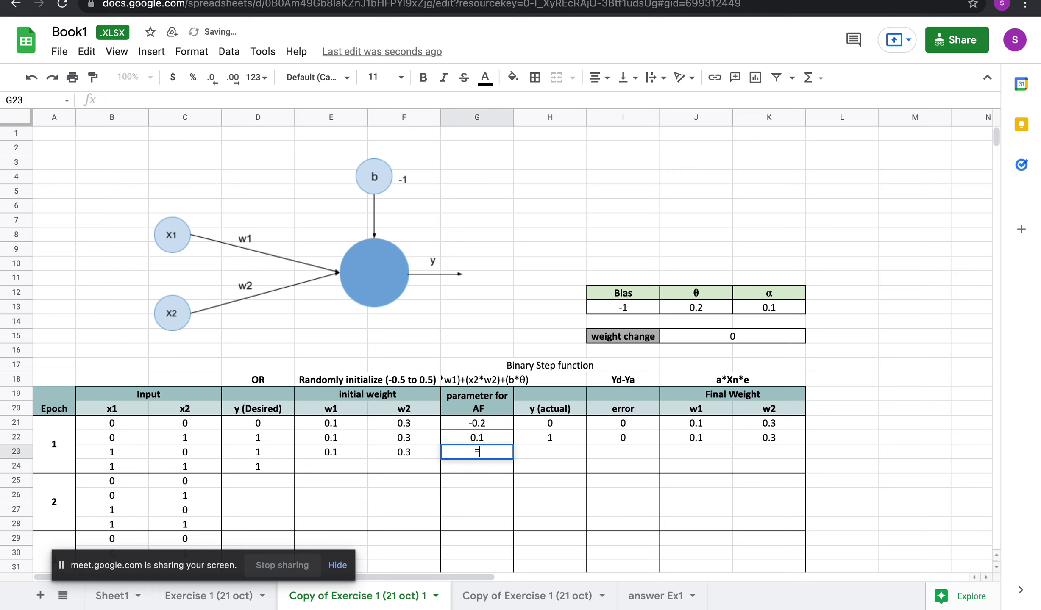
{"action": "key", "text": "Tab"}
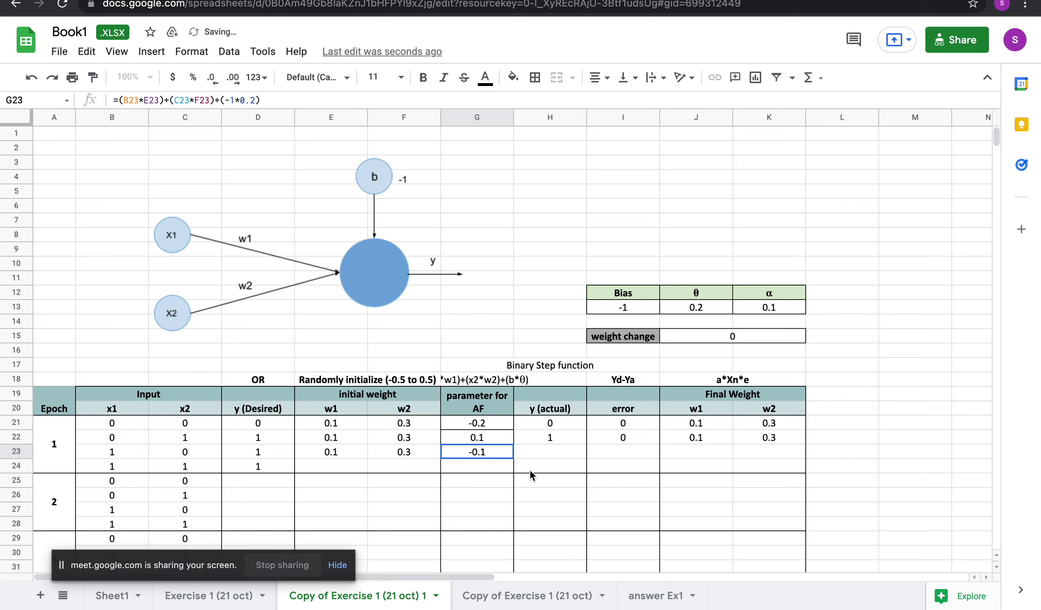
Enter 0 as the actual output in H23 and 1 as the error in I23.
{"action": "left_click", "coordinate": [567, 450]}
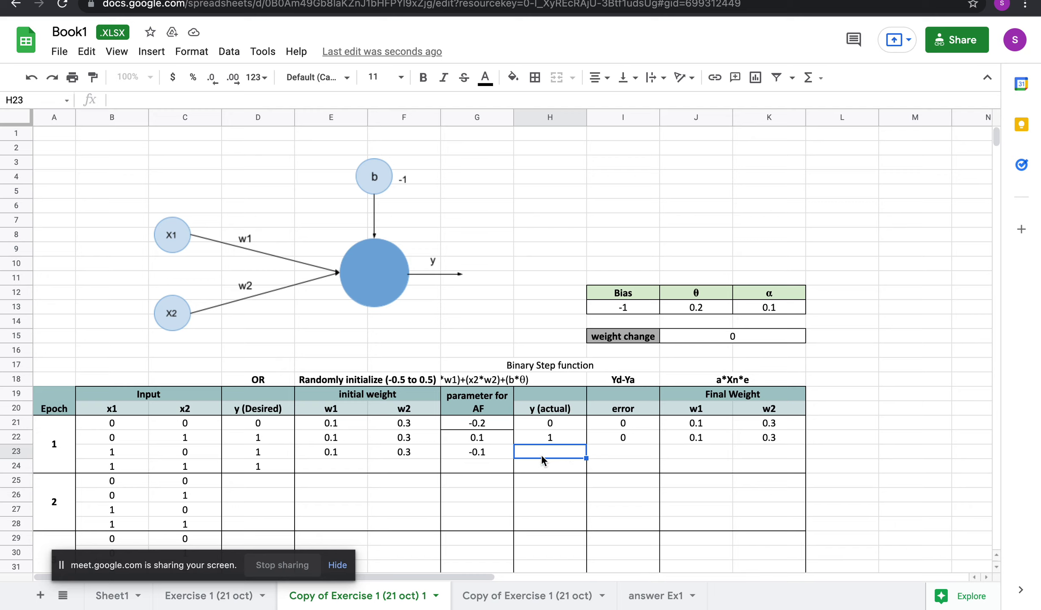
{"action": "type", "text": "0"}
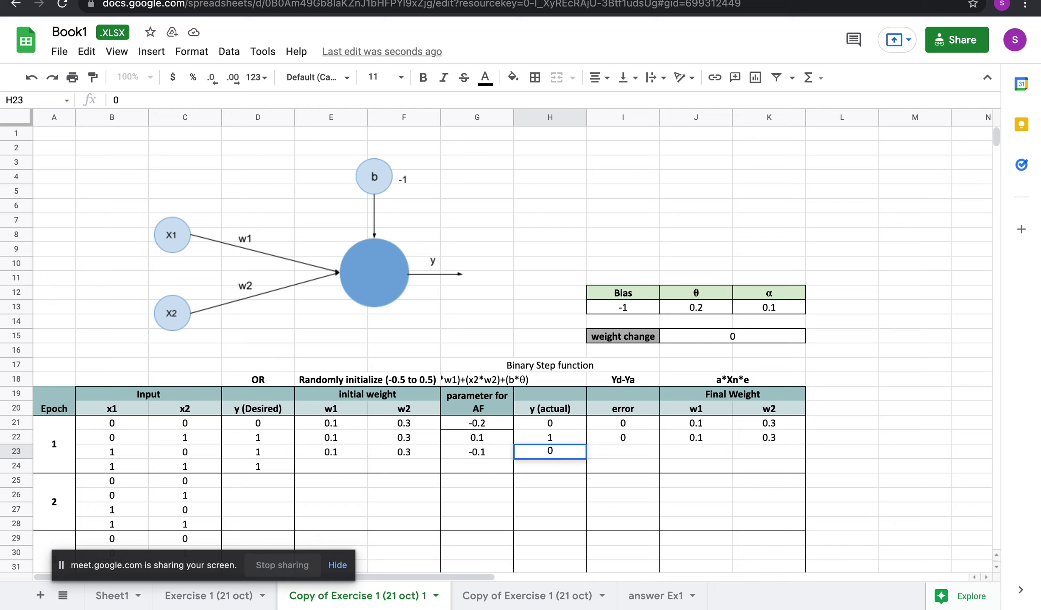
{"action": "left_click", "coordinate": [634, 450]}
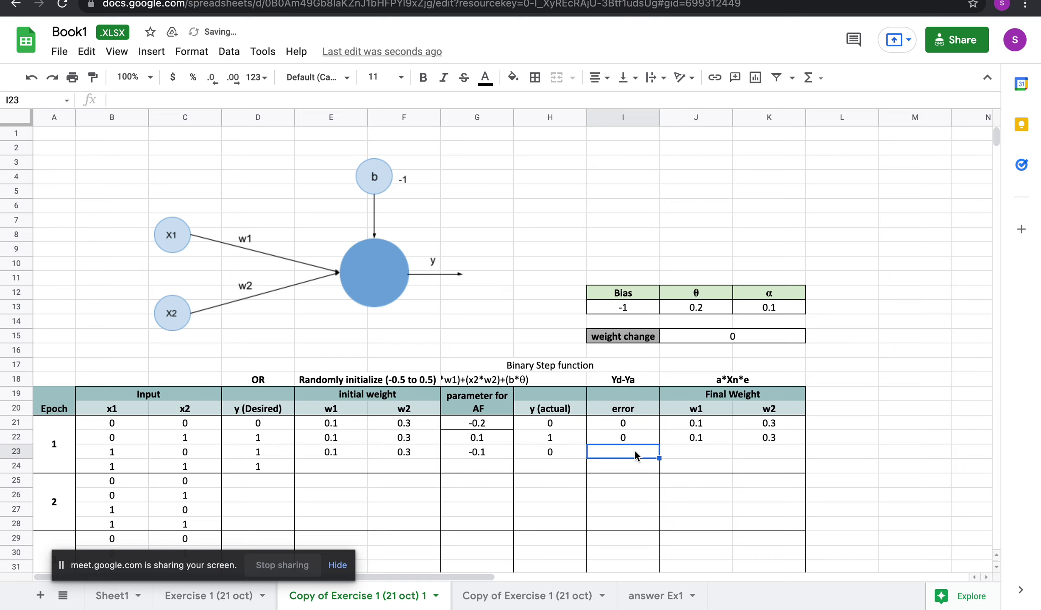
{"action": "type", "text": "1"}
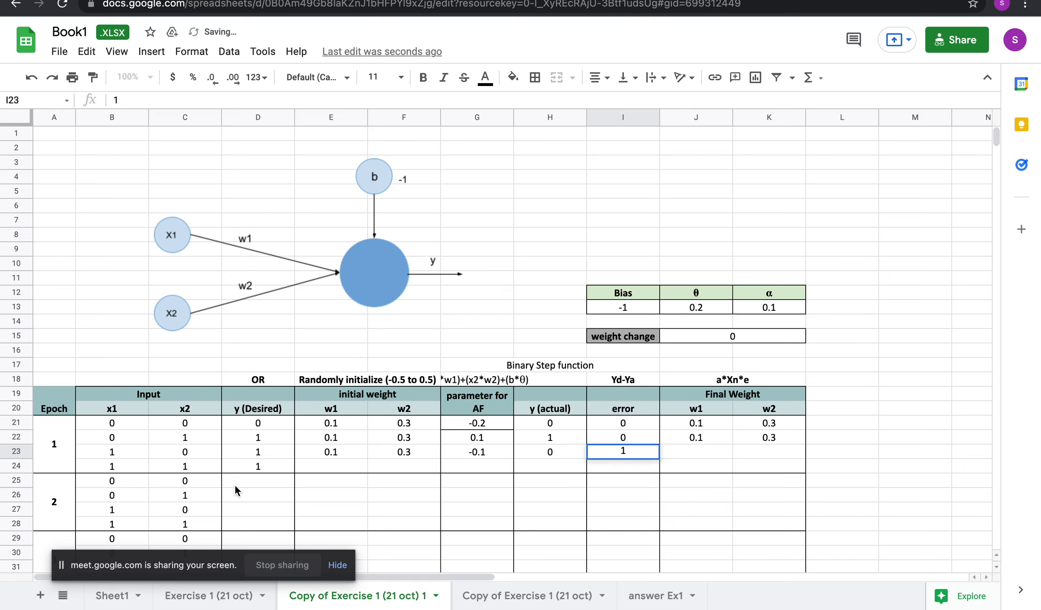
Replace the weight change value in J15 with the formula =K13*B23*I23.
{"action": "left_click", "coordinate": [678, 456]}
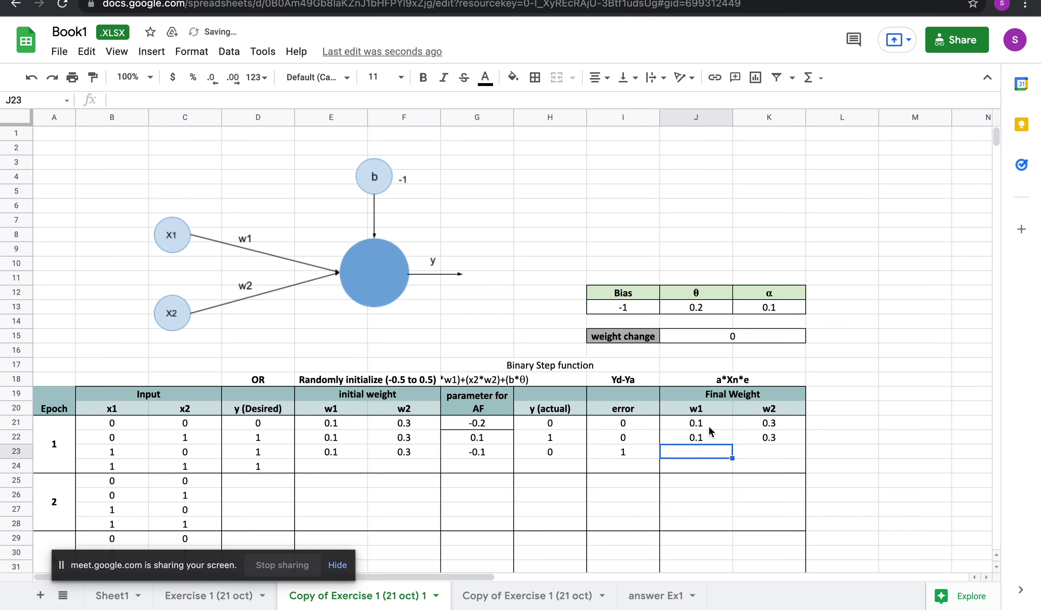
{"action": "left_click", "coordinate": [716, 340]}
{"action": "key", "text": "BackSpace"}
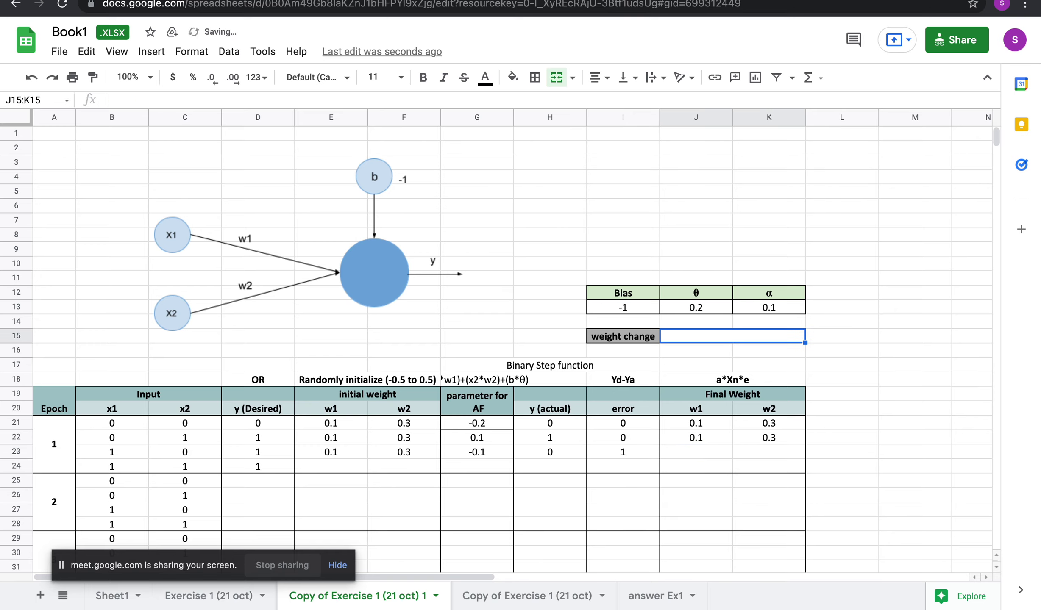
{"action": "type", "text": "="}
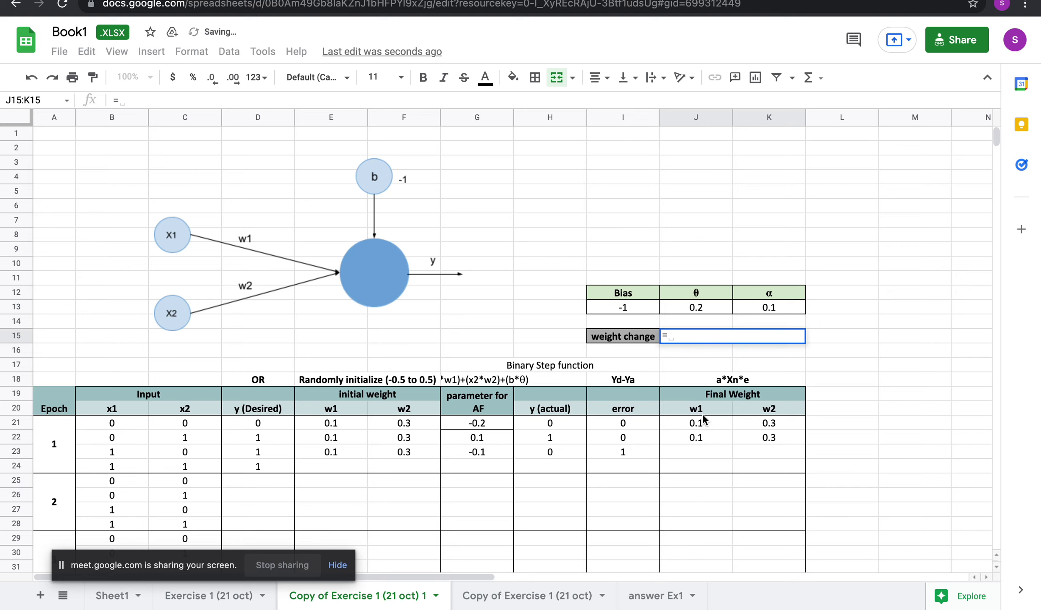
{"action": "left_click", "coordinate": [769, 308]}
{"action": "type", "text": "*"}
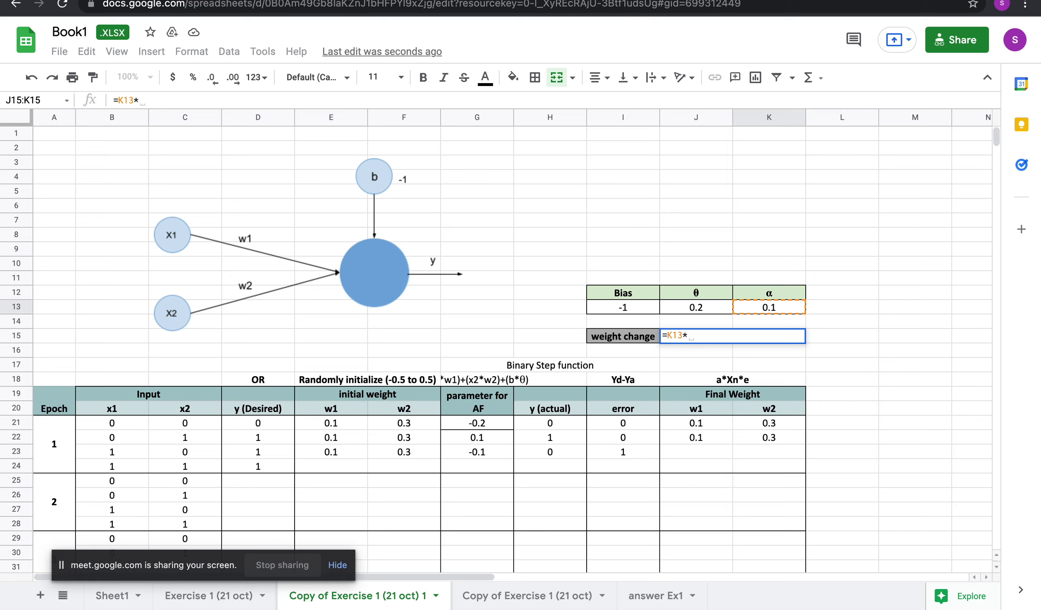
{"action": "left_click", "coordinate": [120, 453]}
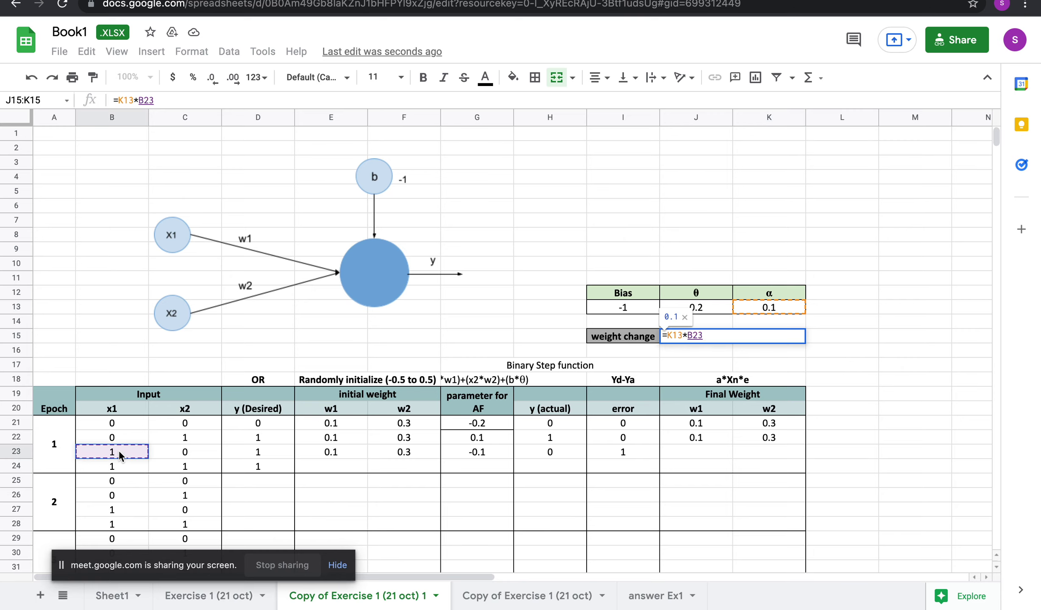
{"action": "type", "text": "*"}
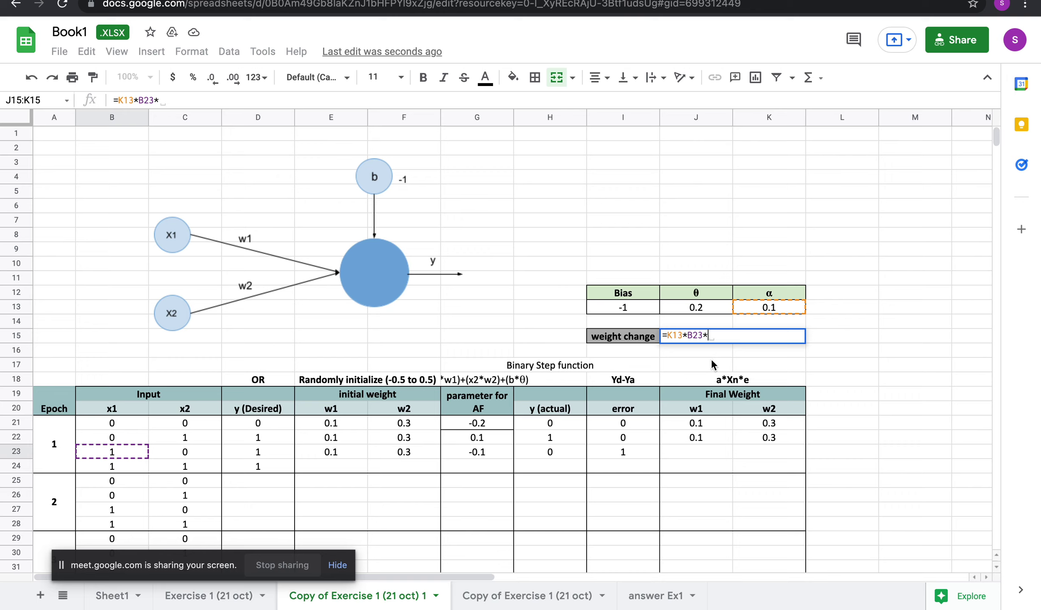
{"action": "left_click", "coordinate": [639, 448]}
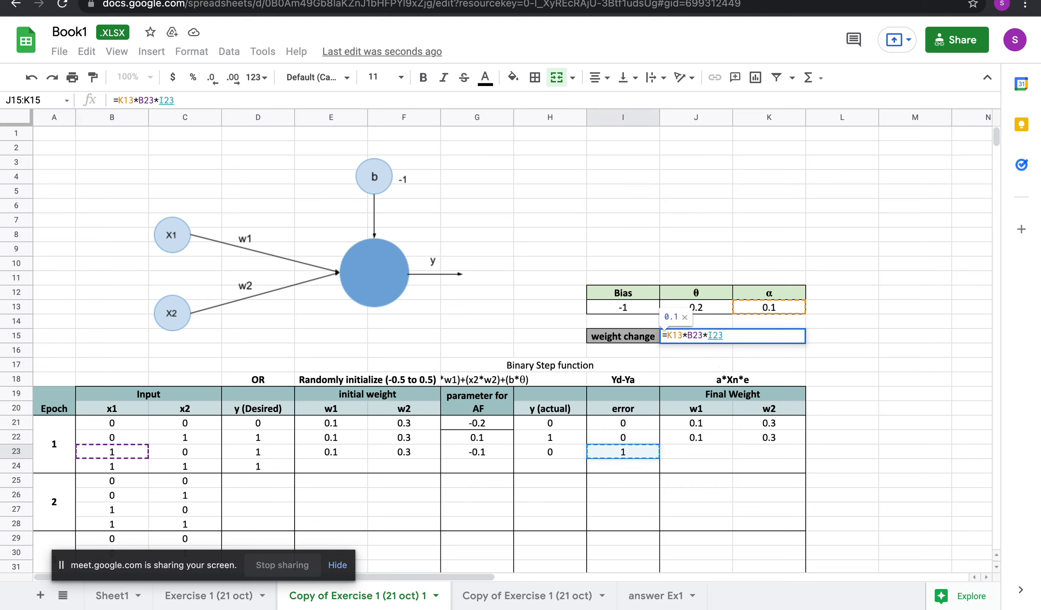
{"action": "key", "text": "Return"}
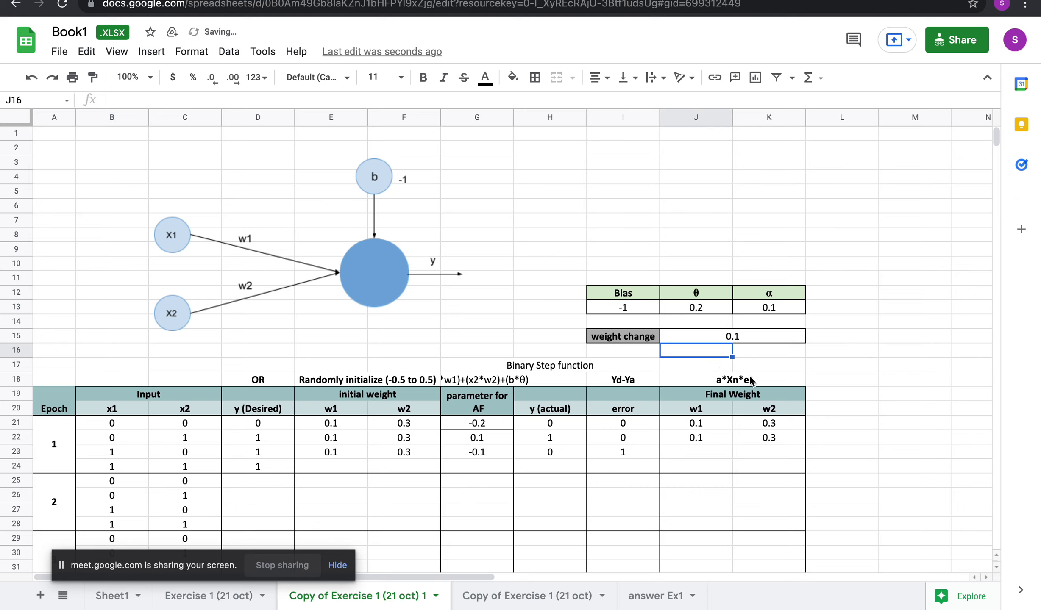
Calculate the final w1 in J23 as =0.1+E23 and enter 0.3 as the final w2 in K23.
{"action": "left_click", "coordinate": [709, 450]}
{"action": "type", "text": "+"}
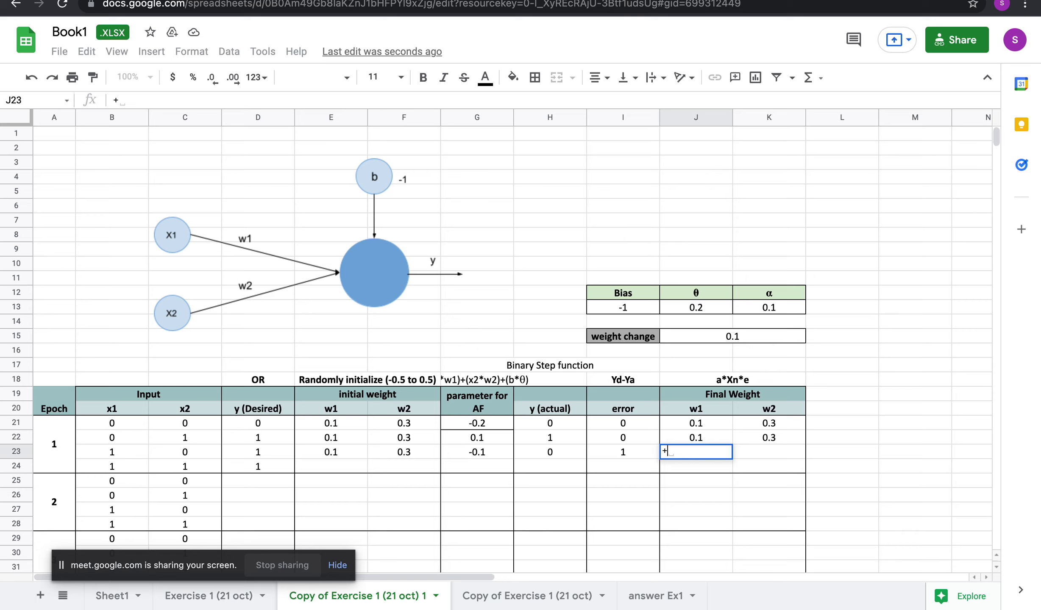
{"action": "type", "text": "I1"}
{"action": "key", "text": "BackSpace"}
{"action": "key", "text": "BackSpace"}
{"action": "key", "text": "BackSpace"}
{"action": "type", "text": "+0"}
{"action": "key", "text": "BackSpace"}
{"action": "key", "text": "BackSpace"}
{"action": "type", "text": "=0."}
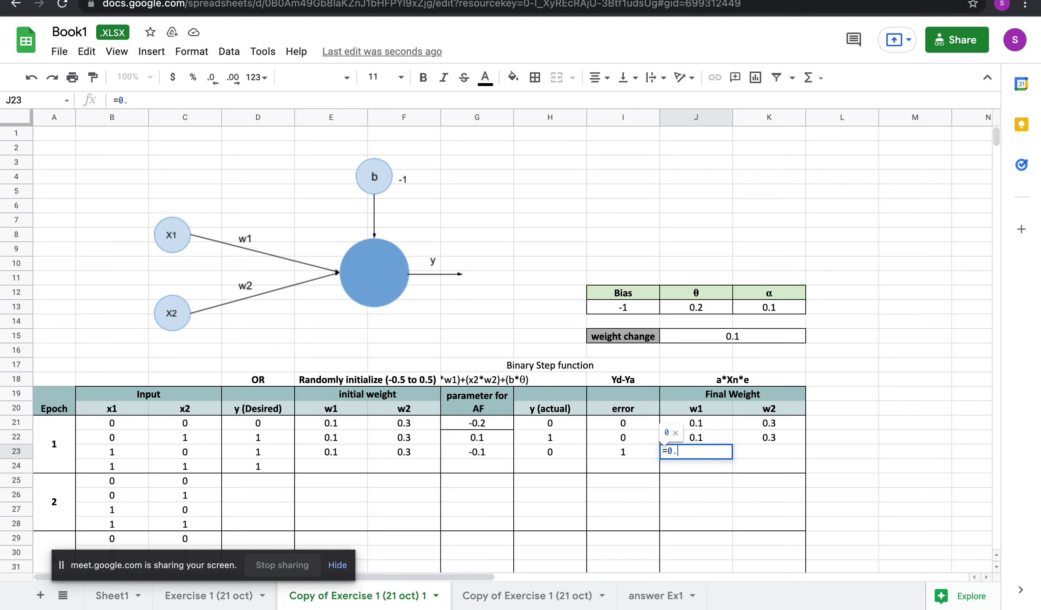
{"action": "type", "text": "1+"}
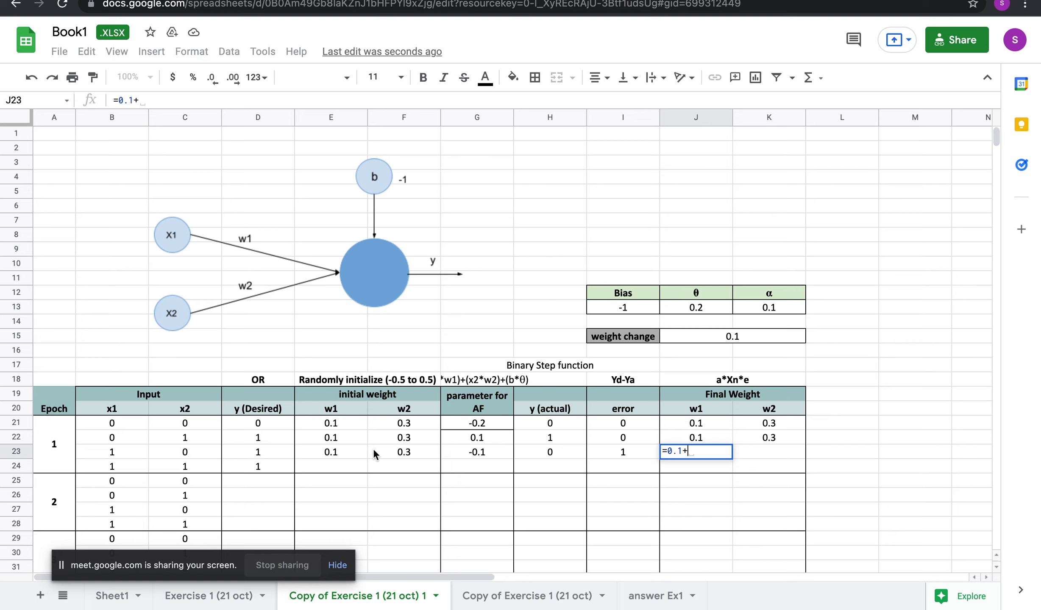
{"action": "left_click", "coordinate": [339, 452]}
{"action": "key", "text": "Return"}
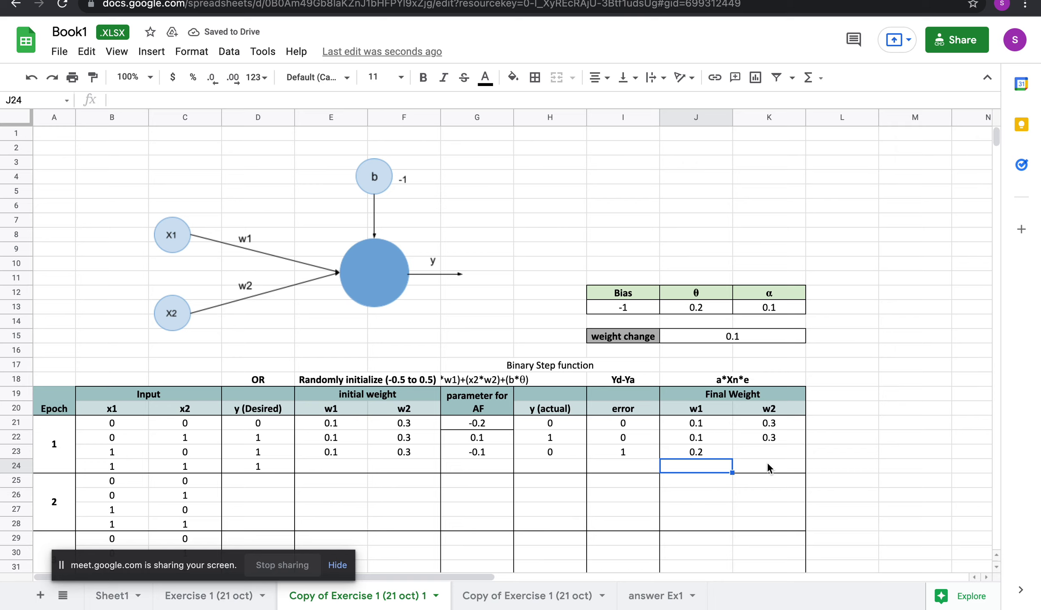
{"action": "left_click", "coordinate": [776, 453]}
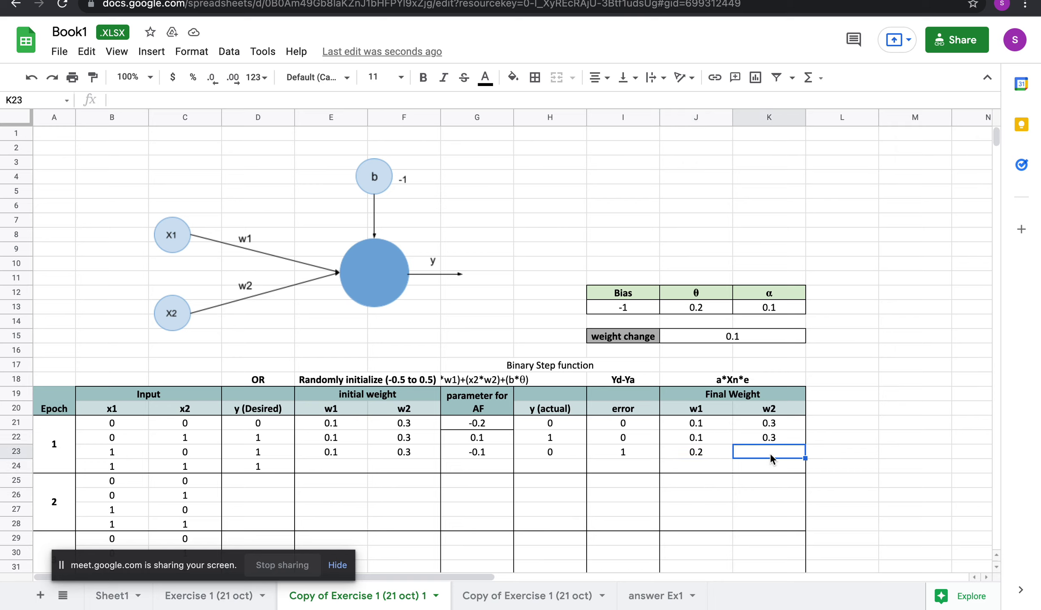
{"action": "type", "text": "0.3"}
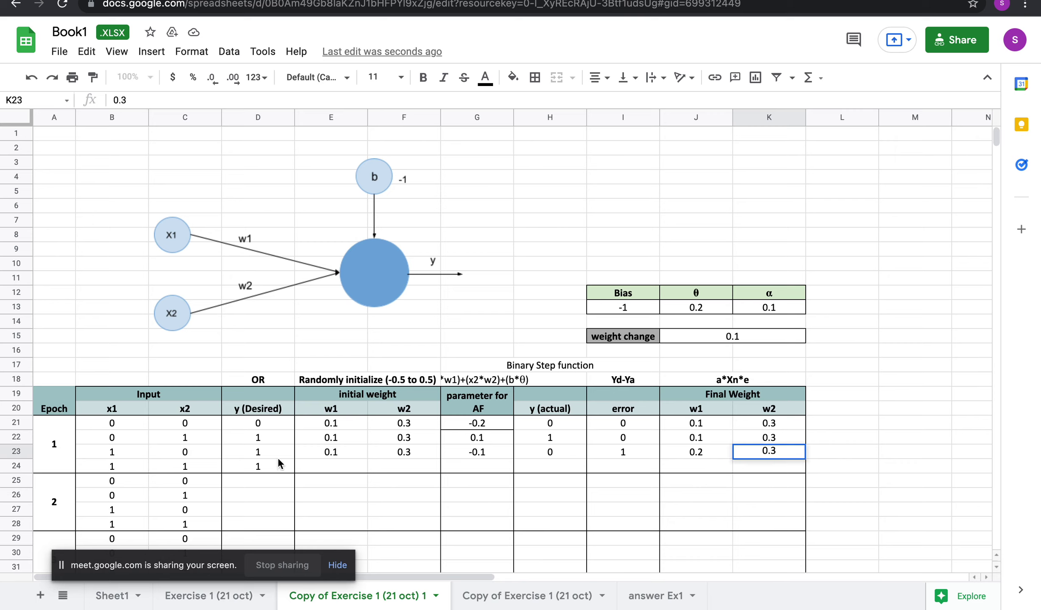
Enter 0.2 and 0.3 as the initial weights in E24 and F24, and fill the activation parameter formula from G23 into G24.
{"action": "left_click", "coordinate": [316, 466]}
{"action": "type", "text": "0.2"}
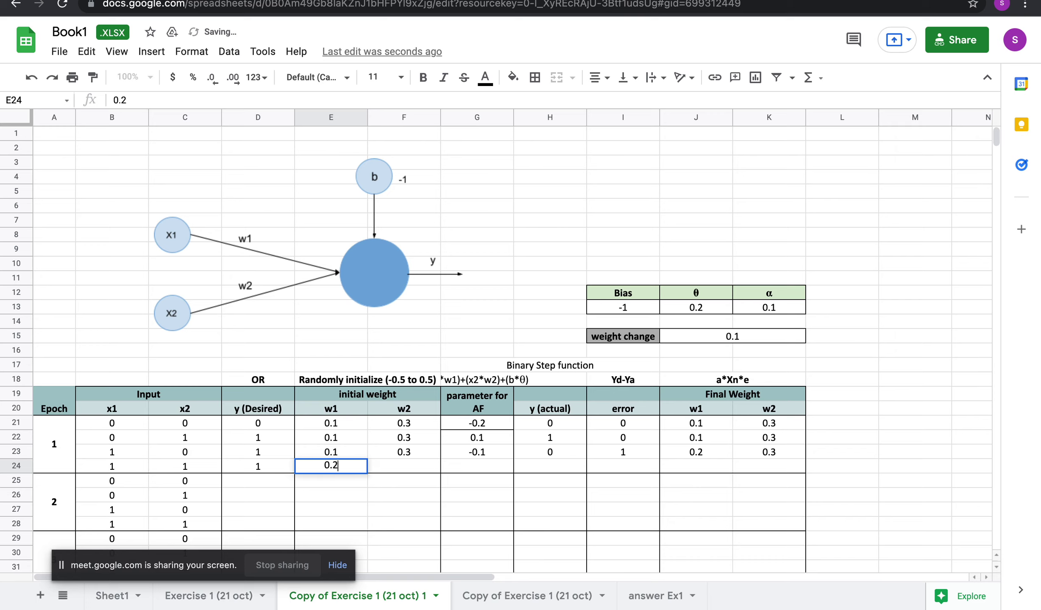
{"action": "key", "text": "Tab"}
{"action": "type", "text": "0.3"}
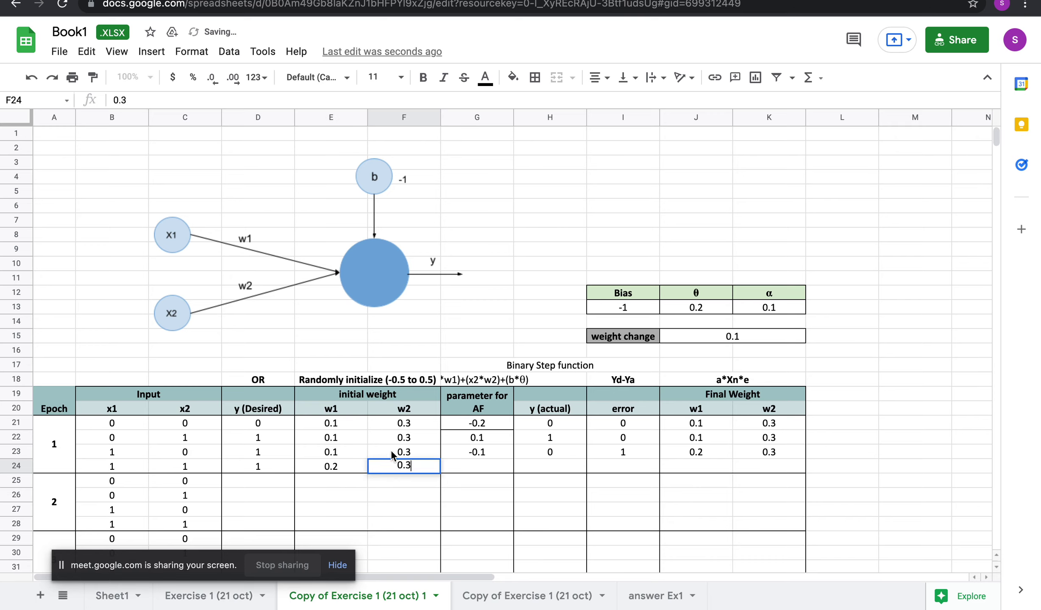
{"action": "left_click", "coordinate": [466, 457]}
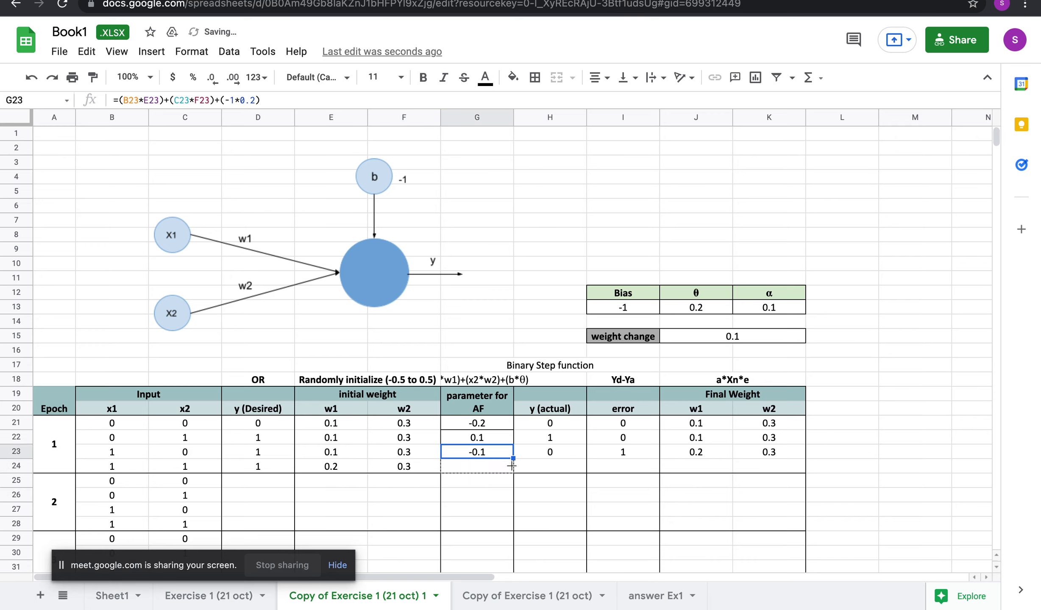
{"action": "left_click_drag", "start_coordinate": [513, 458], "coordinate": [513, 465]}
Enter 1 as the actual output in H24 and 0 as the error in I24.
{"action": "left_click", "coordinate": [536, 467]}
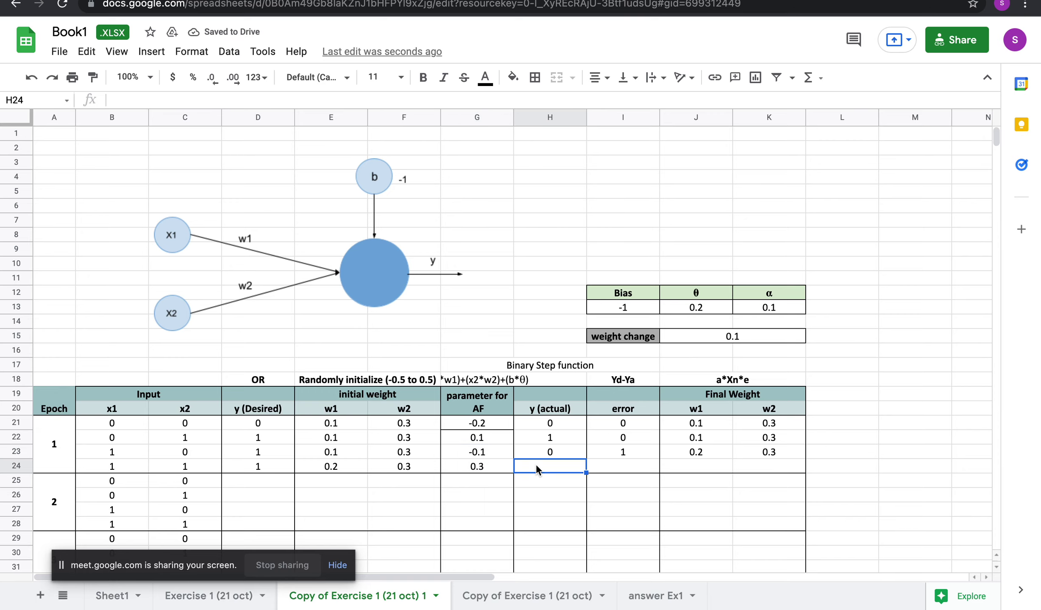
{"action": "type", "text": "1"}
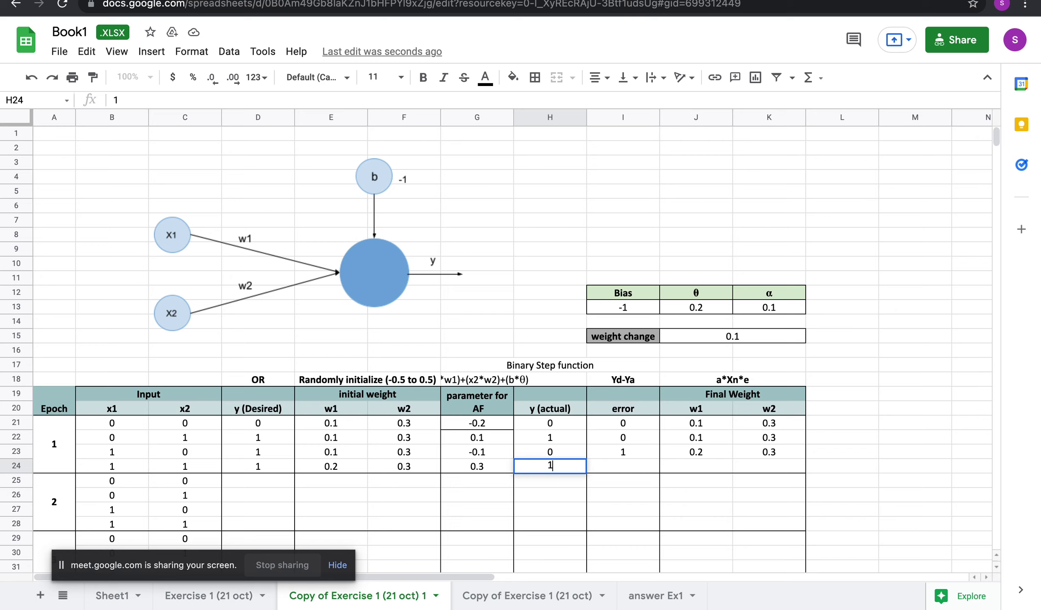
{"action": "left_click", "coordinate": [627, 457]}
{"action": "left_click", "coordinate": [626, 472]}
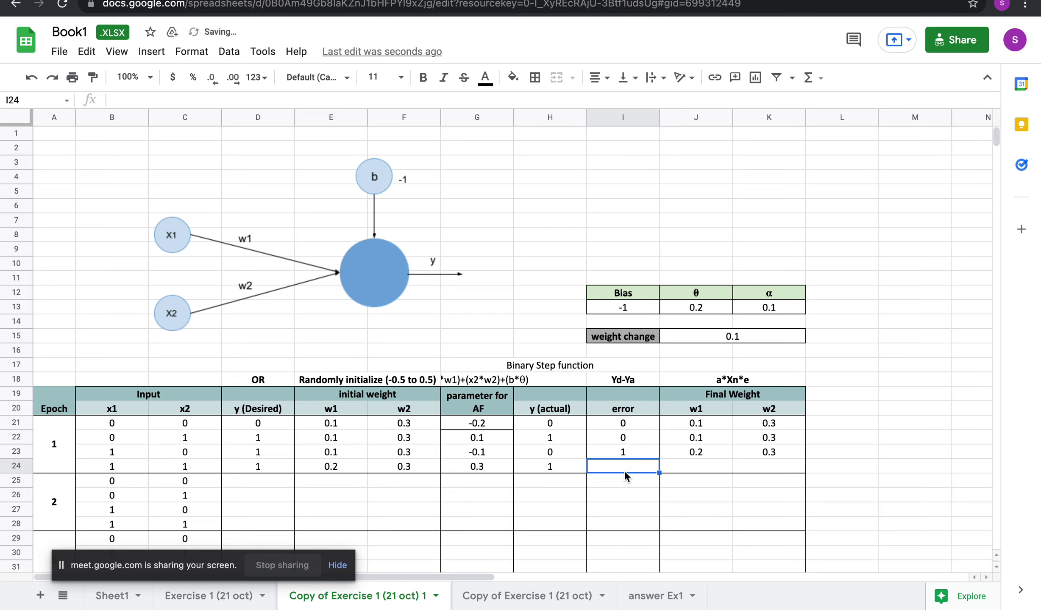
{"action": "type", "text": "0"}
Enter 0.2 and 0.3 as the final w1 and w2 weights in J24 and K24.
{"action": "left_click", "coordinate": [724, 464]}
{"action": "type", "text": "0.2"}
{"action": "key", "text": "Tab"}
{"action": "type", "text": "0.3"}
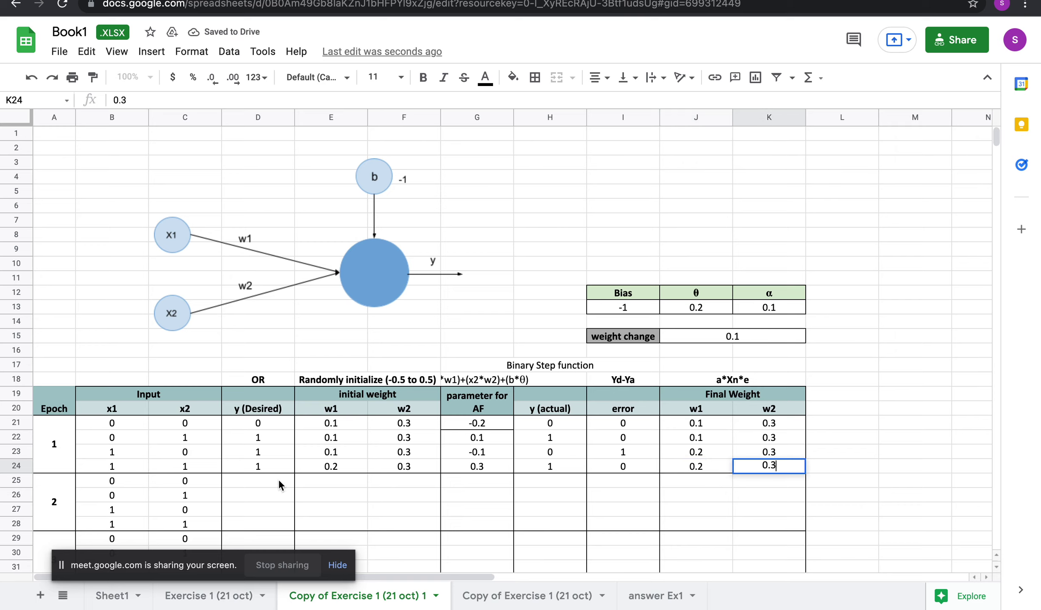
Copy the desired OR outputs for epoch 1 from D21:D24 into the epoch 2 rows D25:D28.
{"action": "left_click", "coordinate": [279, 479]}
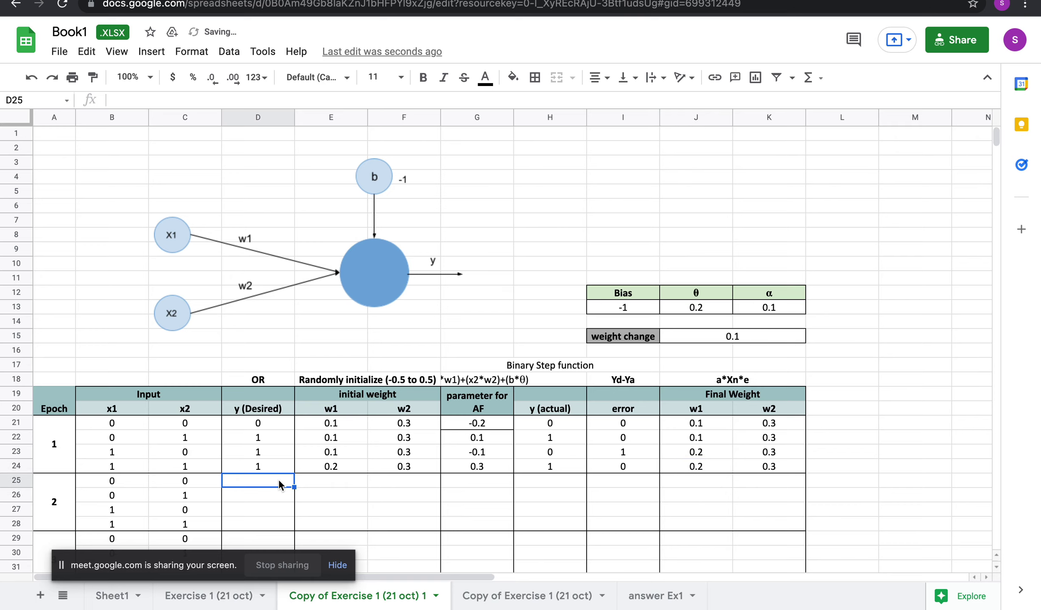
{"action": "type", "text": "0"}
{"action": "left_click_drag", "start_coordinate": [274, 423], "coordinate": [273, 466]}
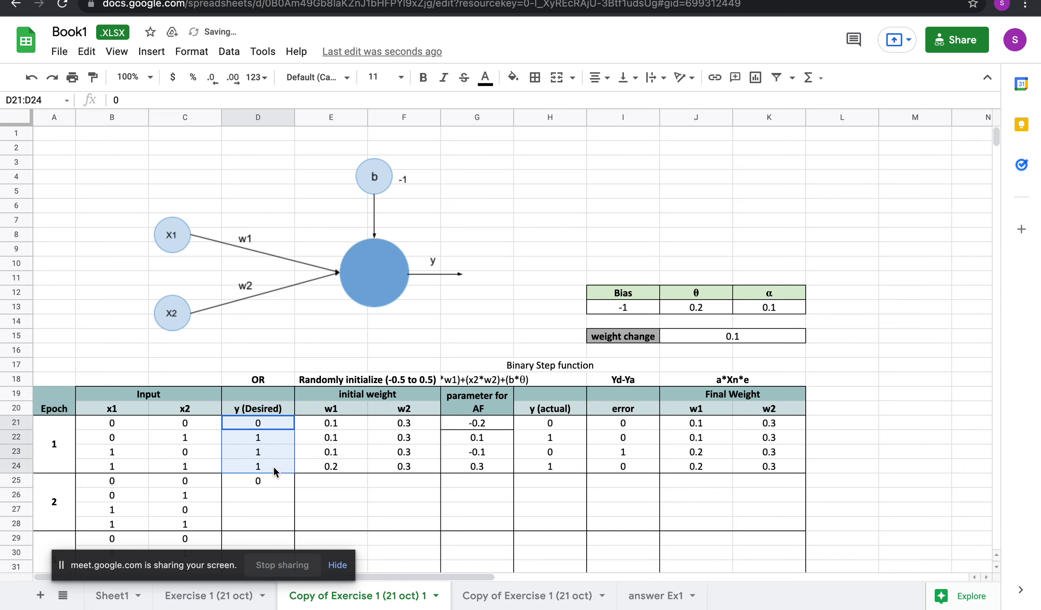
{"action": "key", "text": "ctrl+c"}
{"action": "left_click", "coordinate": [261, 481]}
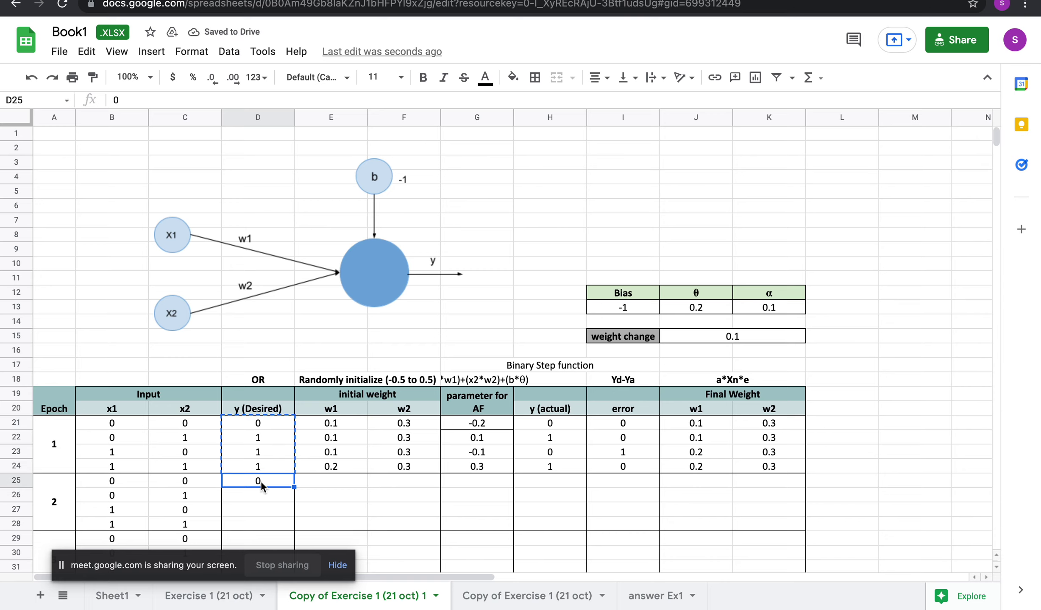
{"action": "key", "text": "ctrl+v"}
Enter 0.2 and 0.3 as the initial w1 and w2 weights in E25 and F25.
{"action": "left_click", "coordinate": [341, 475]}
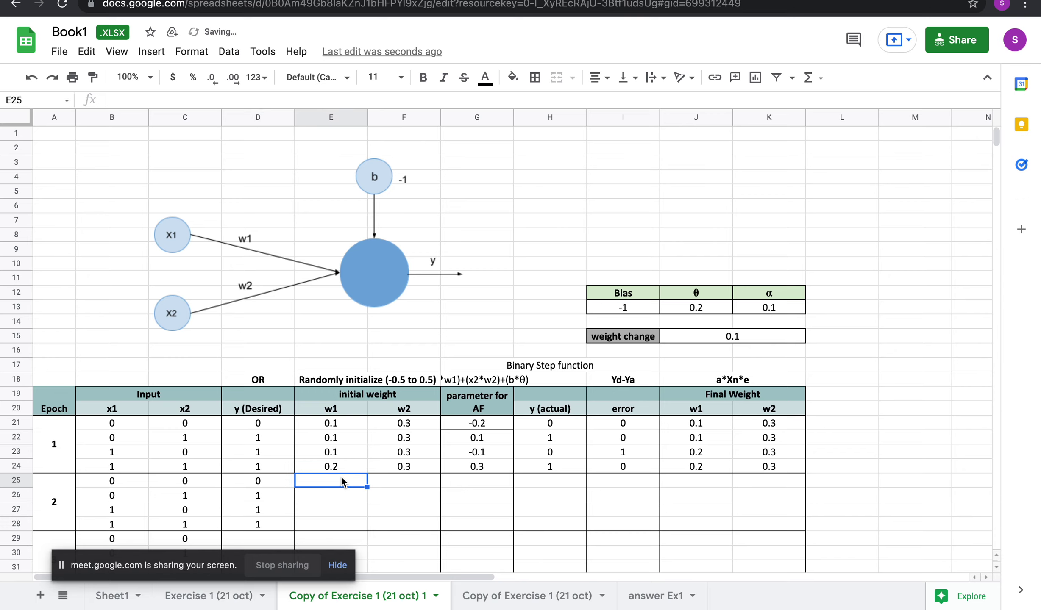
{"action": "type", "text": "0.2"}
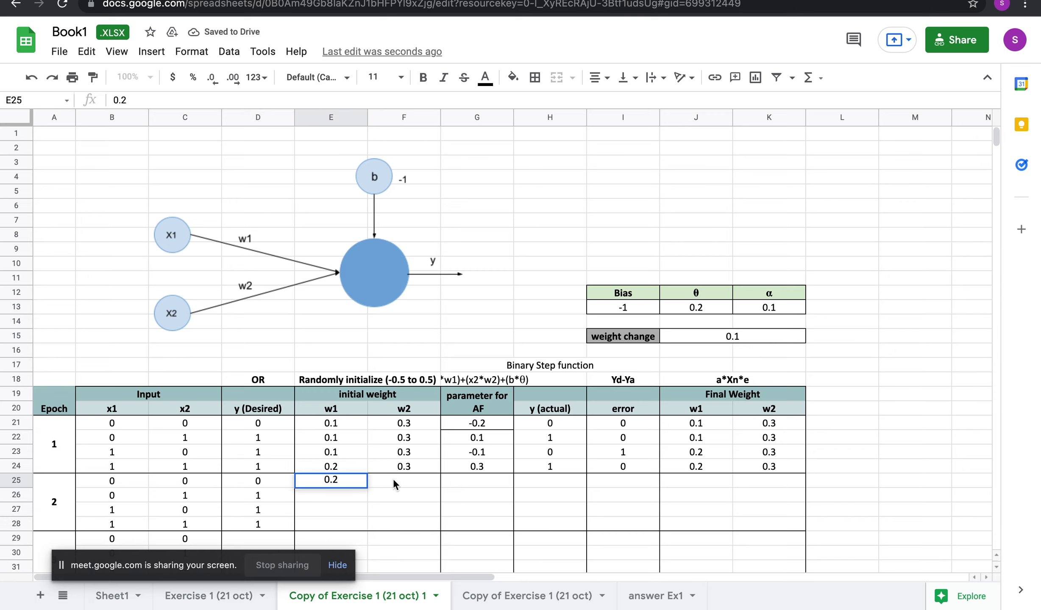
{"action": "left_click", "coordinate": [393, 480]}
{"action": "type", "text": "0.3"}
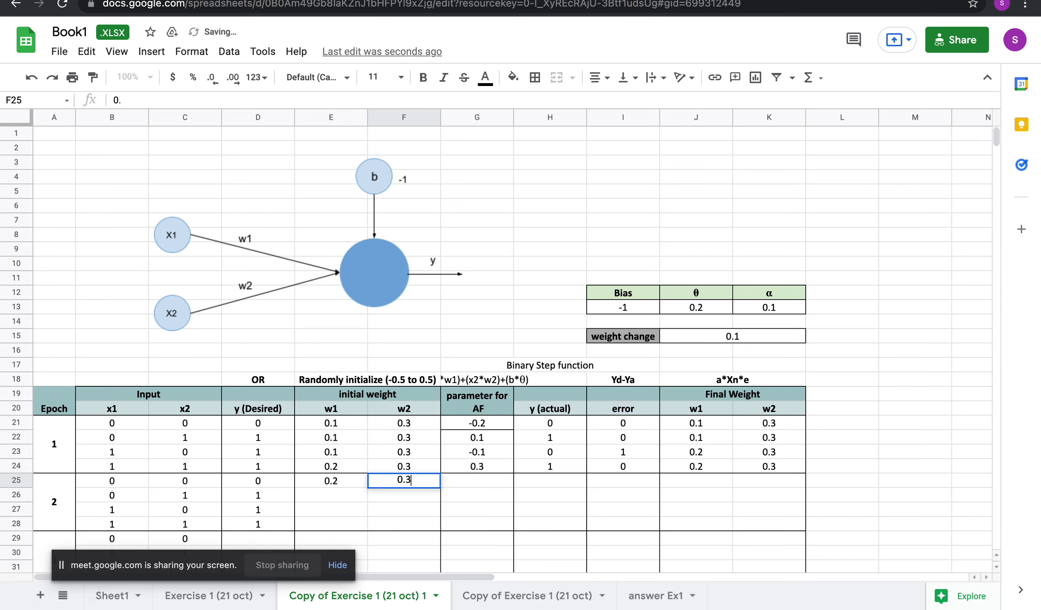
Fill the activation parameter formula from G24 into G25 and add a top border to G25.
{"action": "left_click", "coordinate": [485, 479]}
{"action": "double_click", "coordinate": [484, 479]}
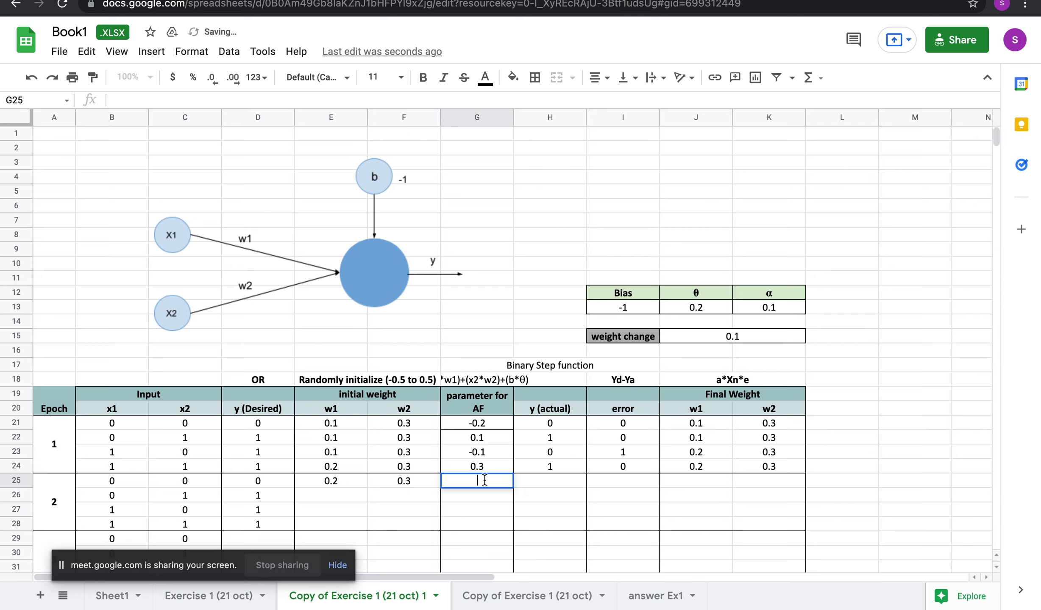
{"action": "left_click", "coordinate": [522, 510]}
{"action": "left_click", "coordinate": [497, 462]}
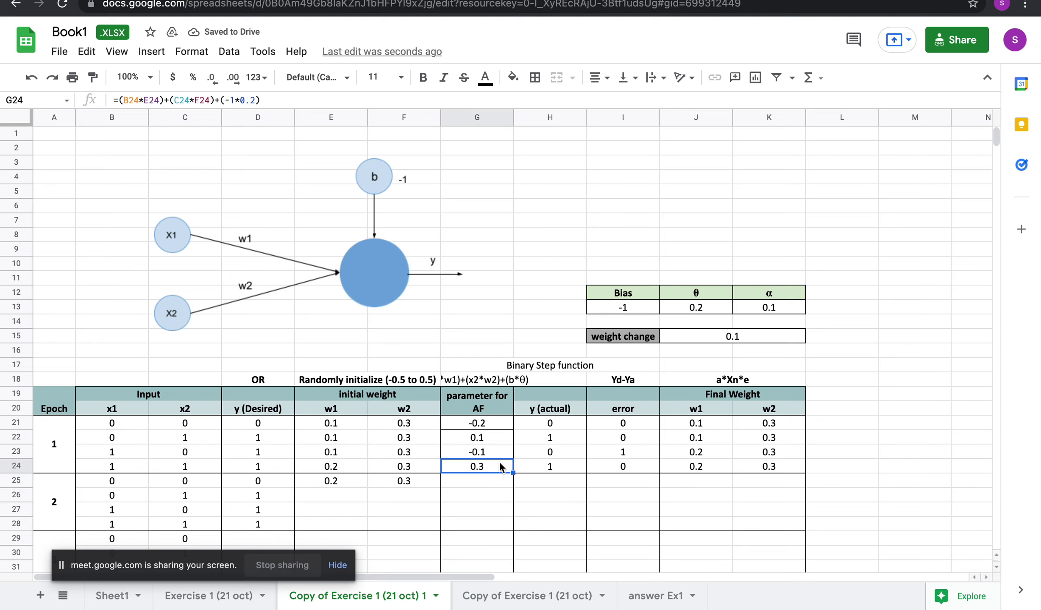
{"action": "left_click_drag", "start_coordinate": [512, 472], "coordinate": [511, 484]}
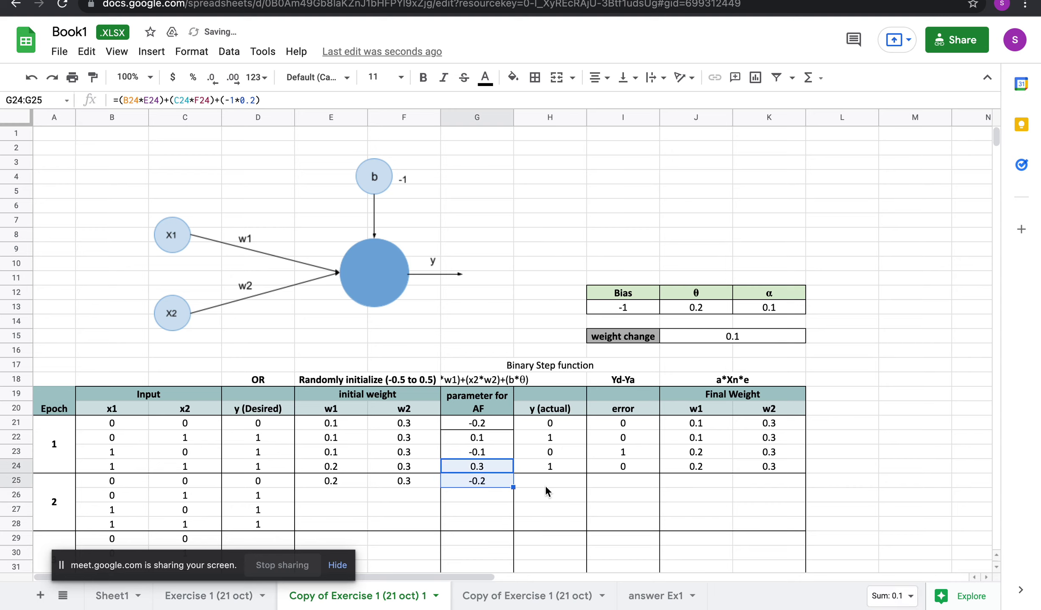
{"action": "left_click", "coordinate": [545, 485]}
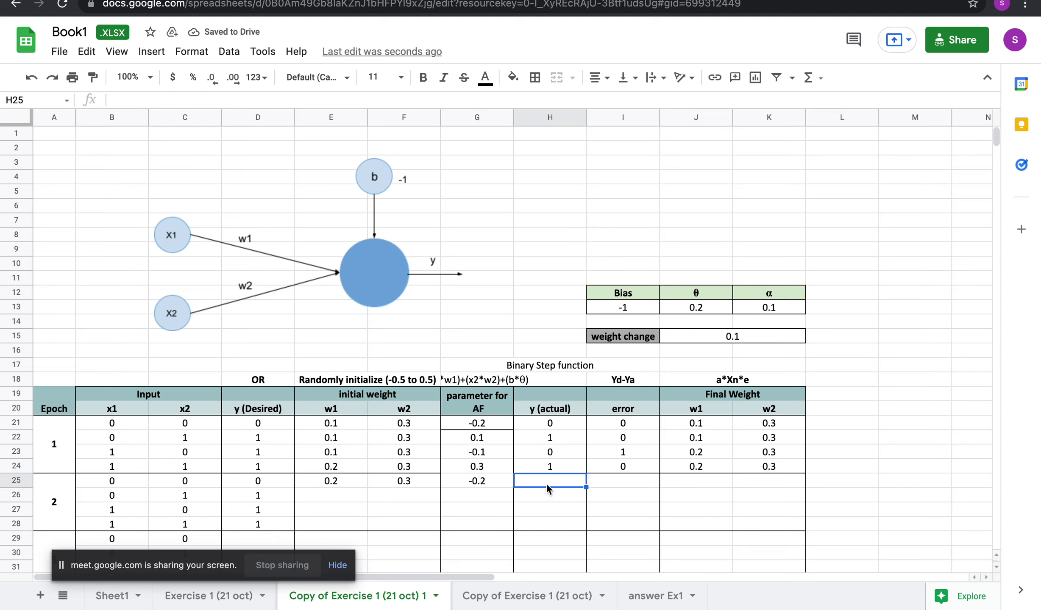
{"action": "left_click", "coordinate": [486, 477]}
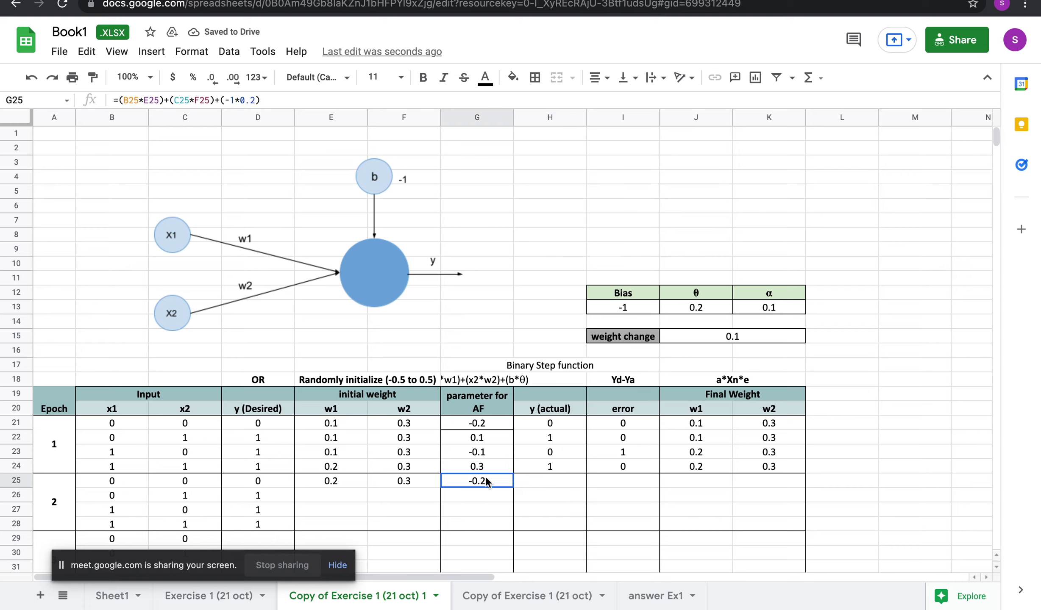
{"action": "left_click", "coordinate": [535, 77]}
{"action": "left_click", "coordinate": [560, 126]}
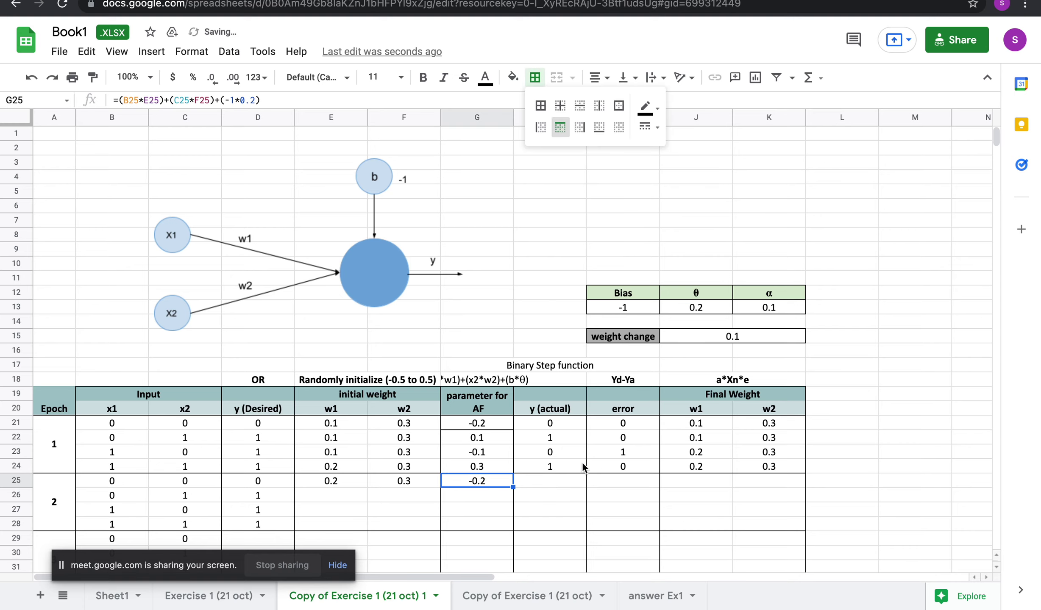
Enter 0 as the actual output in H25 and 0 as the error in I25.
{"action": "left_click", "coordinate": [555, 478]}
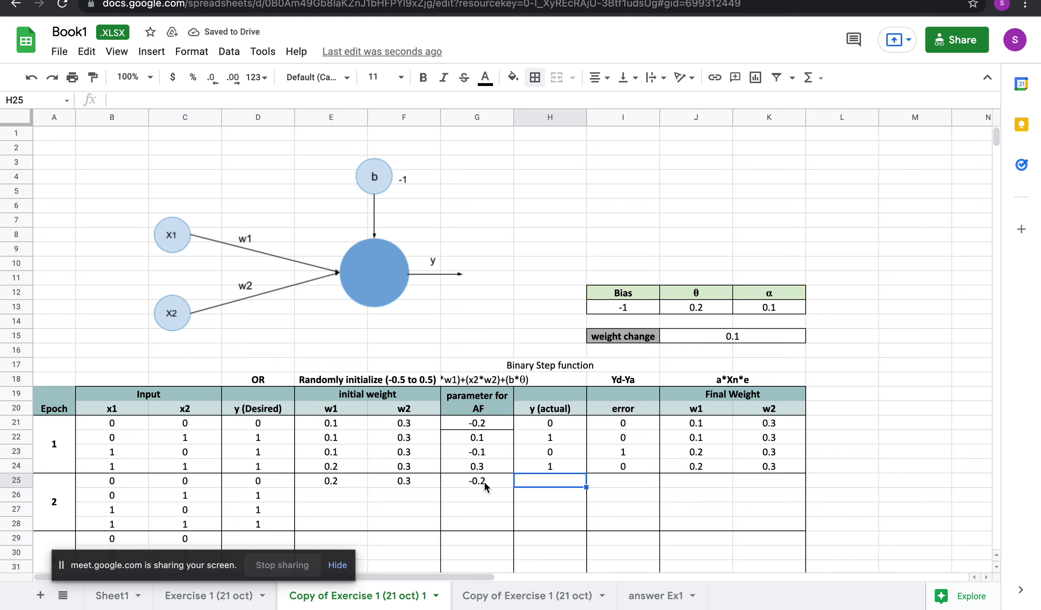
{"action": "type", "text": "0"}
{"action": "left_click", "coordinate": [622, 478]}
{"action": "type", "text": "0"}
Enter 0.2 and 0.3 as the final w1 and w2 weights in J25 and K25.
{"action": "left_click", "coordinate": [710, 485]}
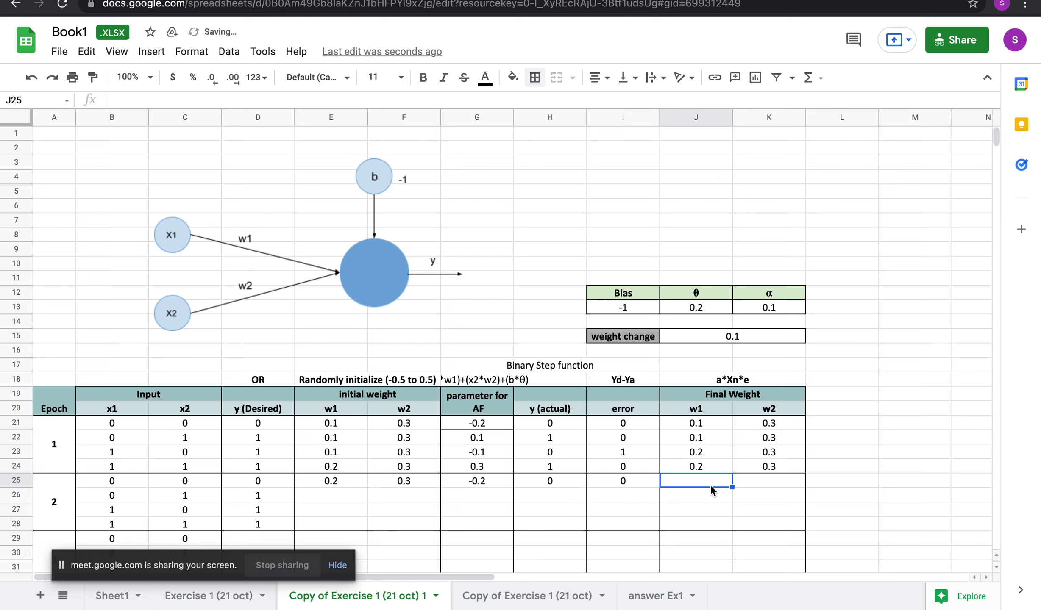
{"action": "type", "text": "0.2"}
{"action": "key", "text": "Tab"}
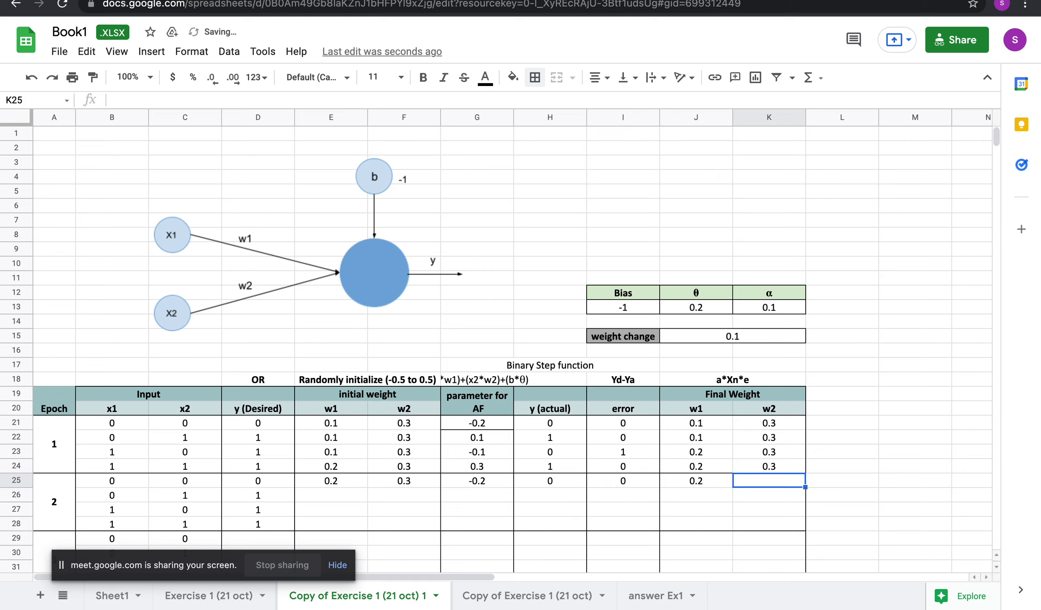
{"action": "type", "text": "0.3"}
Enter 0.2 and 0.3 as the initial w1 and w2 weights in E26 and F26.
{"action": "left_click", "coordinate": [341, 497]}
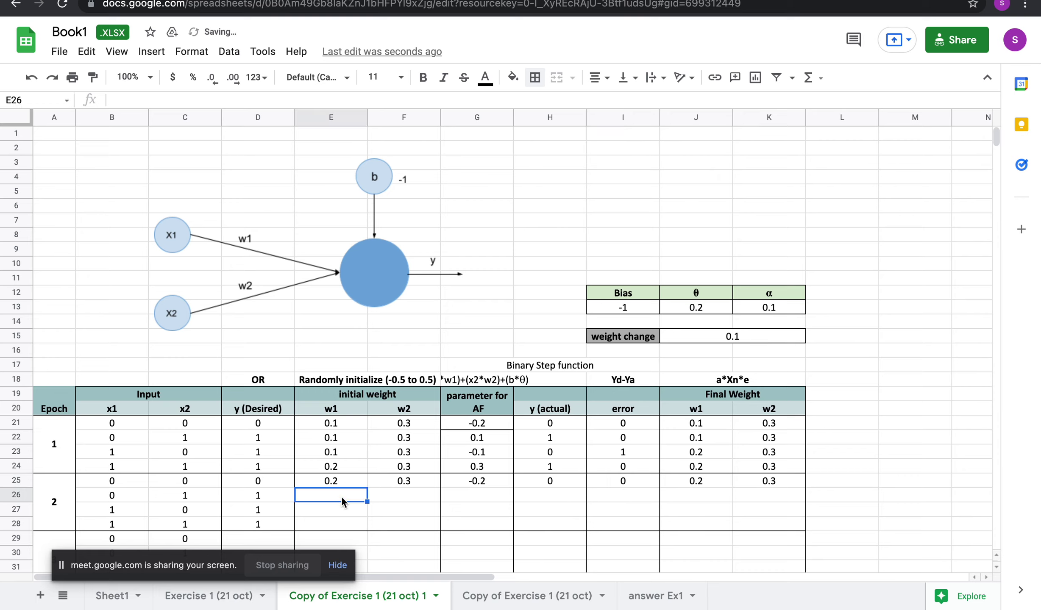
{"action": "type", "text": "0.2"}
{"action": "key", "text": "Tab"}
{"action": "key", "text": "Tab"}
{"action": "left_click", "coordinate": [403, 495]}
{"action": "type", "text": "0.3"}
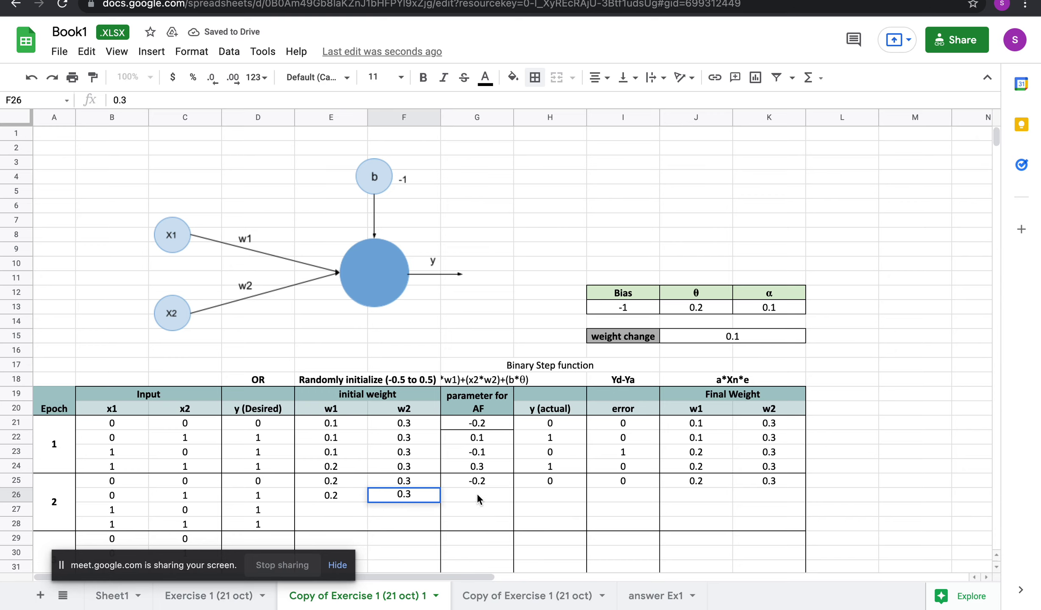
Fill the activation parameter formula from G25 into G26 and add a right border to G26.
{"action": "left_click", "coordinate": [476, 494]}
{"action": "left_click", "coordinate": [500, 475]}
{"action": "left_click_drag", "start_coordinate": [513, 487], "coordinate": [536, 502]}
{"action": "left_click", "coordinate": [481, 496]}
{"action": "left_click", "coordinate": [535, 77]}
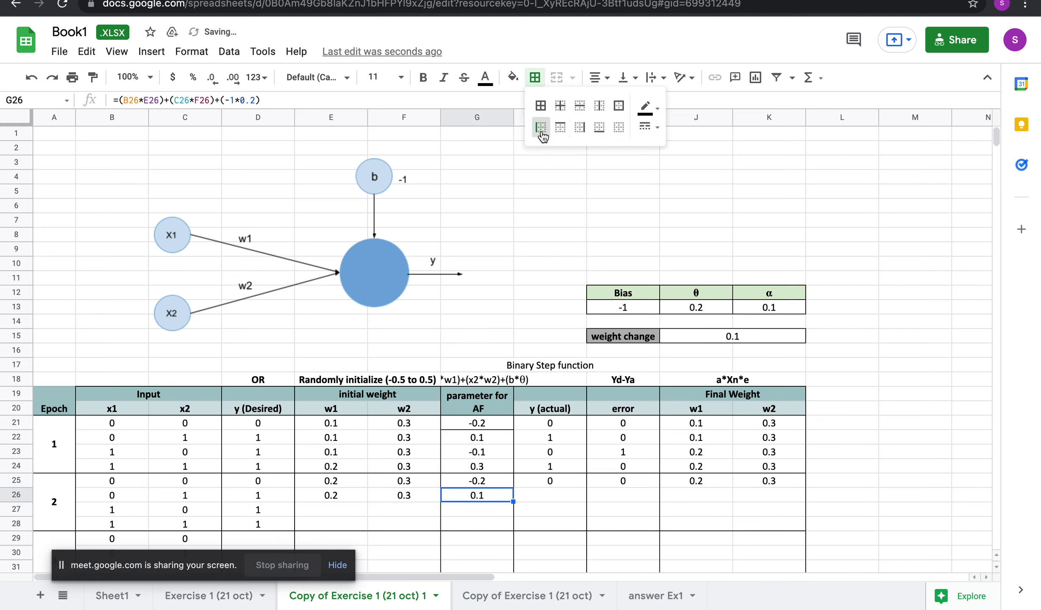
{"action": "left_click", "coordinate": [580, 127]}
Enter 1 as the actual output in H26 and 0 as the error in I26.
{"action": "left_click", "coordinate": [565, 496]}
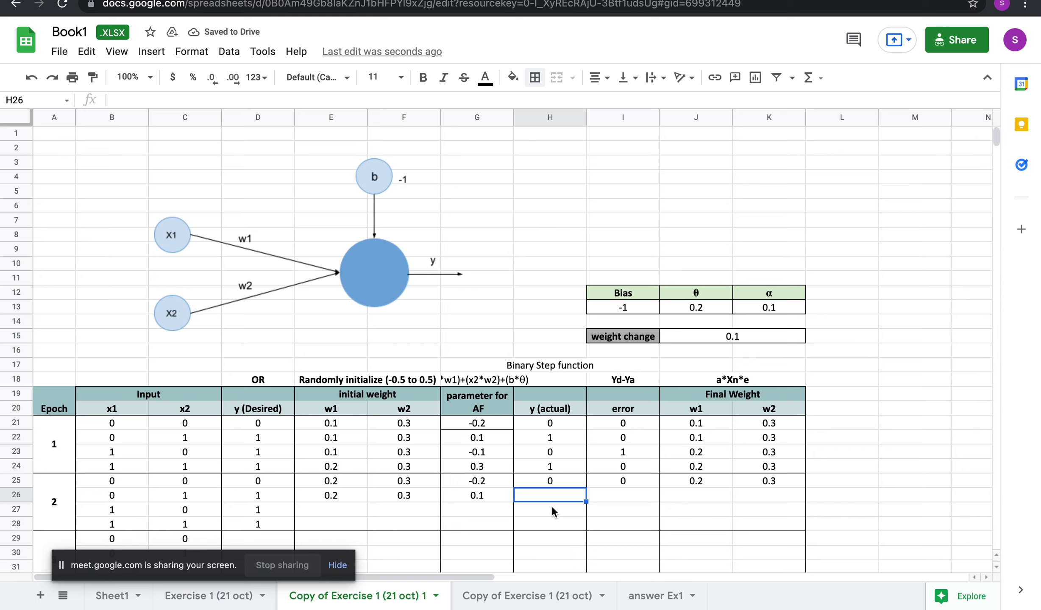
{"action": "type", "text": "1"}
{"action": "left_click", "coordinate": [623, 500]}
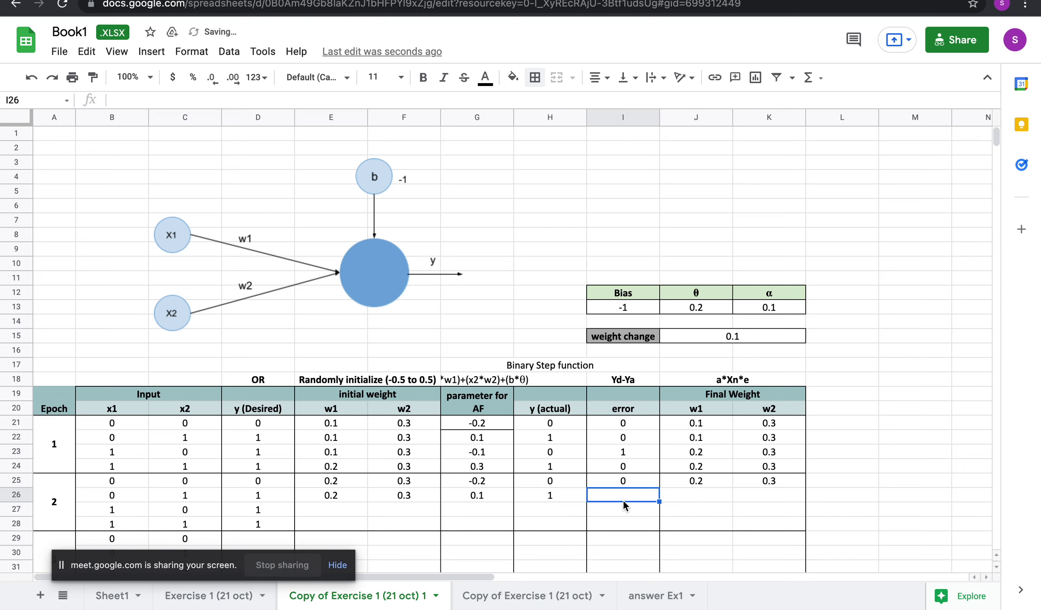
{"action": "type", "text": "0"}
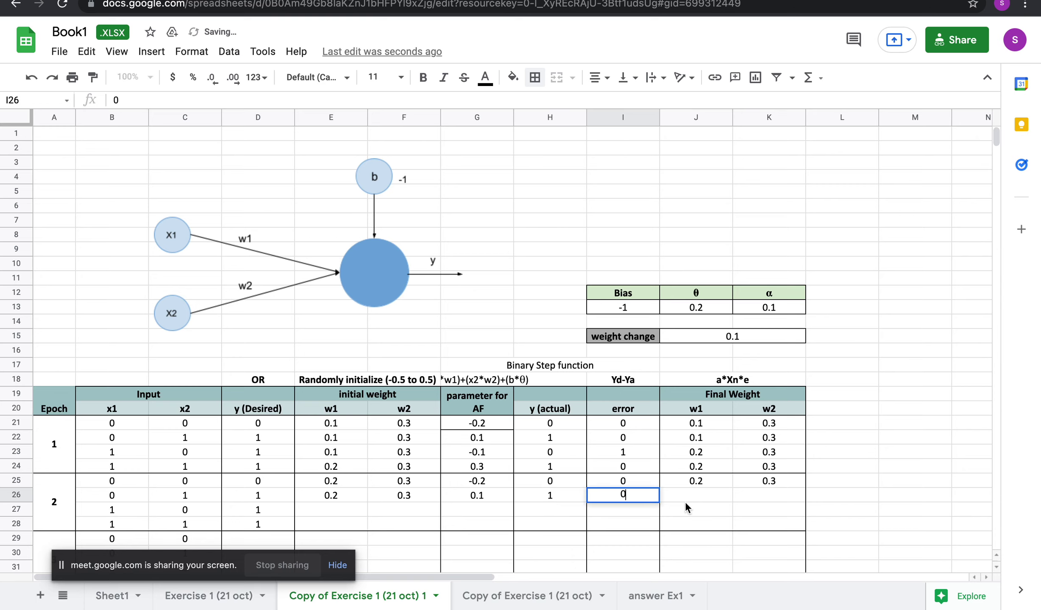
Enter 0.2 and 0.3 as the final w1 and w2 weights in J26 and K26.
{"action": "left_click", "coordinate": [696, 494]}
{"action": "type", "text": "0.2"}
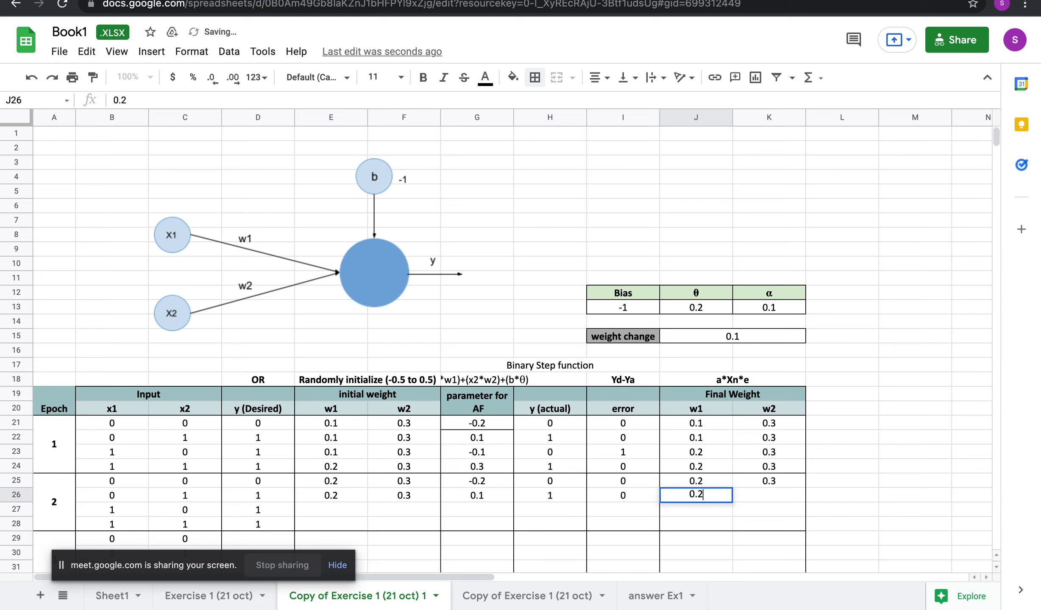
{"action": "key", "text": "Tab"}
{"action": "type", "text": "0.3"}
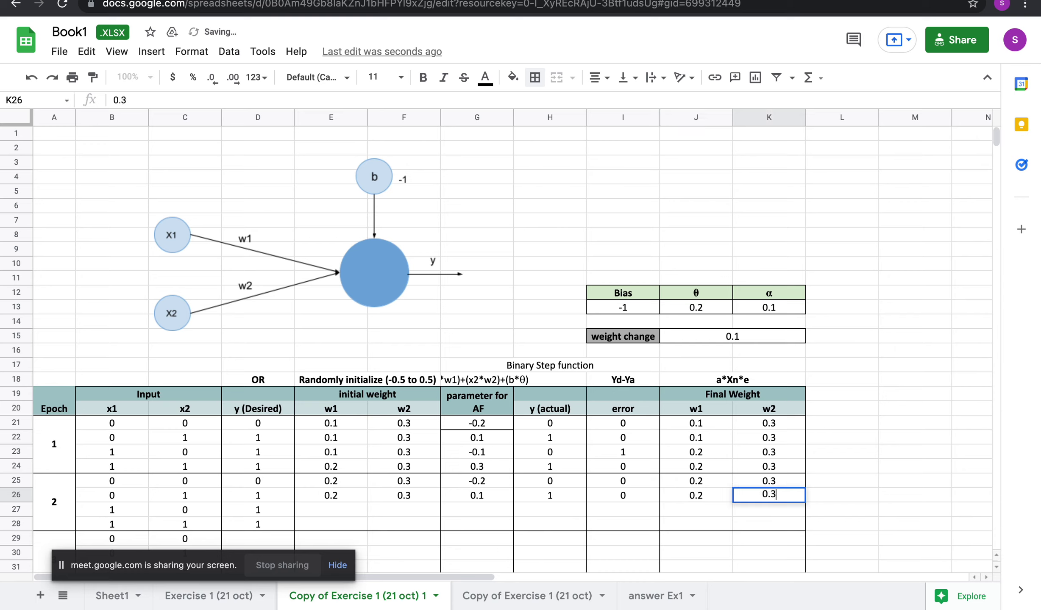
Enter 0.2 and 0.3 as the initial weights in E27 and F27, and fill the activation parameter formula from G26 into G27.
{"action": "left_click", "coordinate": [345, 504]}
{"action": "type", "text": "0.2"}
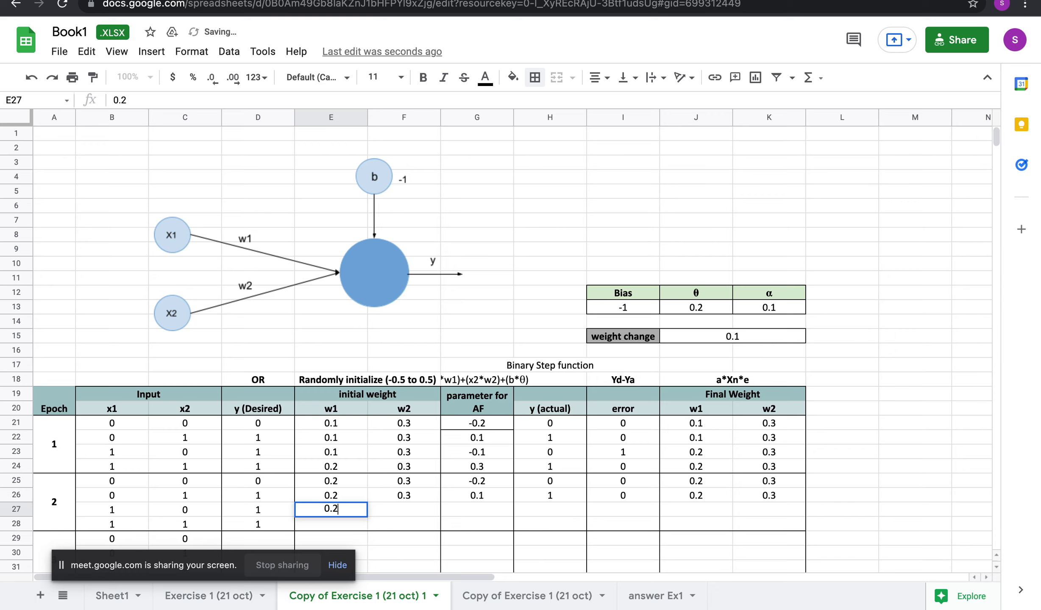
{"action": "key", "text": "Tab"}
{"action": "type", "text": "0.3"}
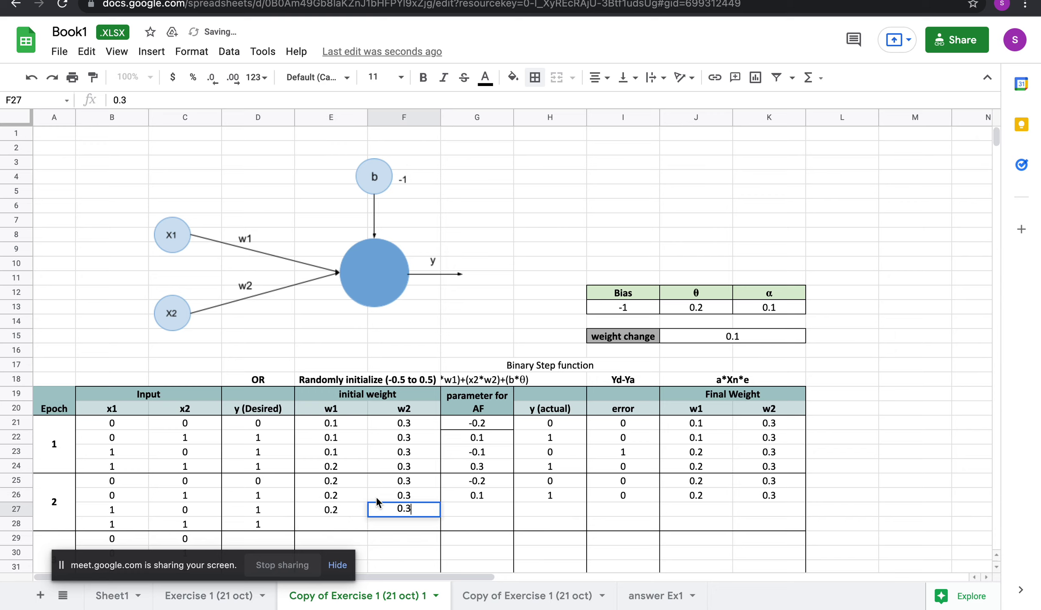
{"action": "left_click", "coordinate": [473, 510]}
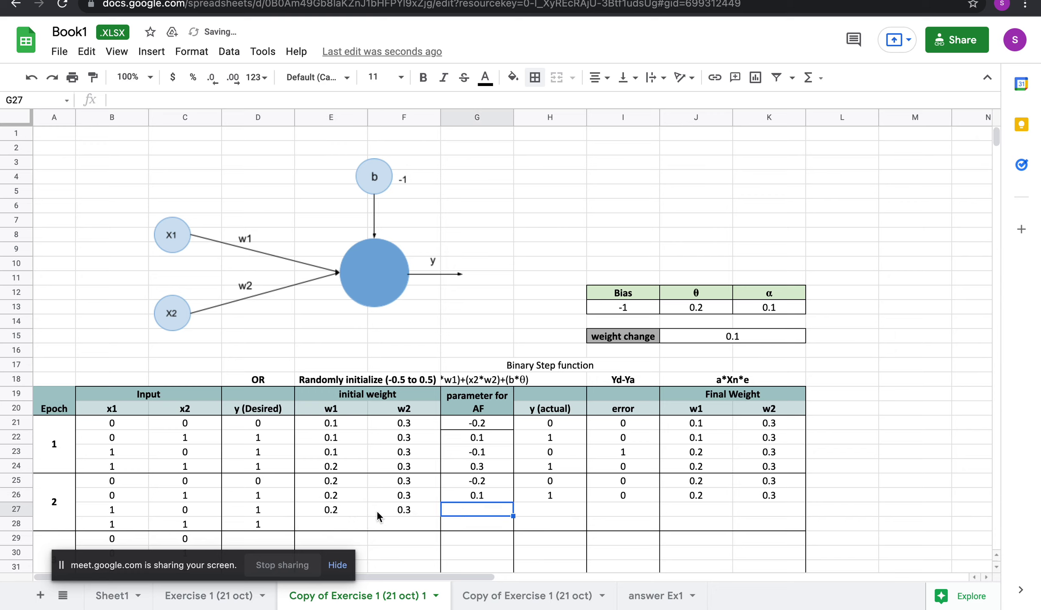
{"action": "left_click", "coordinate": [493, 499]}
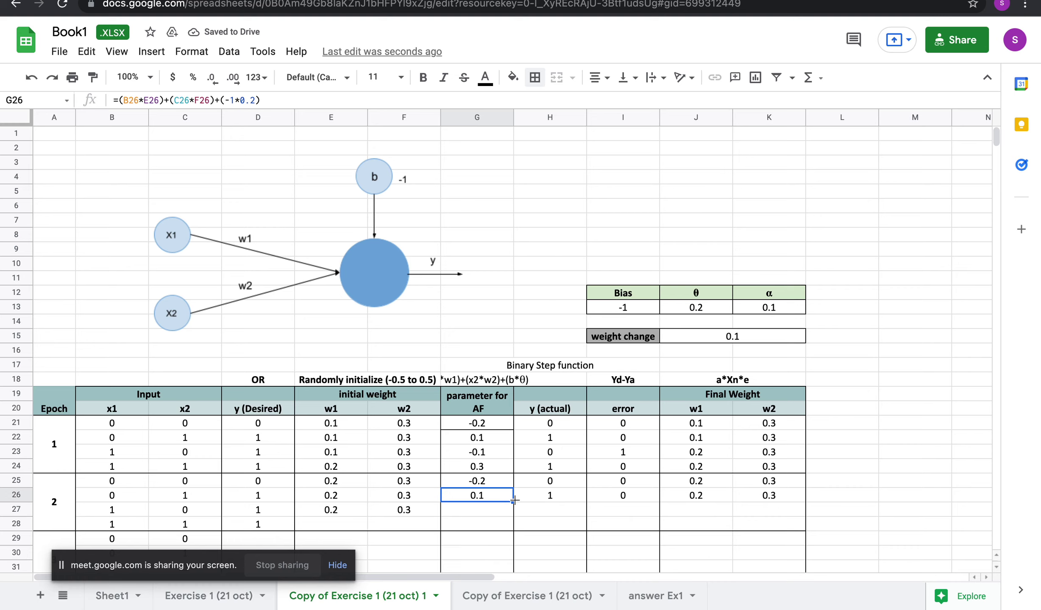
{"action": "left_click_drag", "start_coordinate": [511, 502], "coordinate": [512, 514]}
Enter 1 as the actual output in H27 and 0 as the error in I27.
{"action": "left_click", "coordinate": [560, 509]}
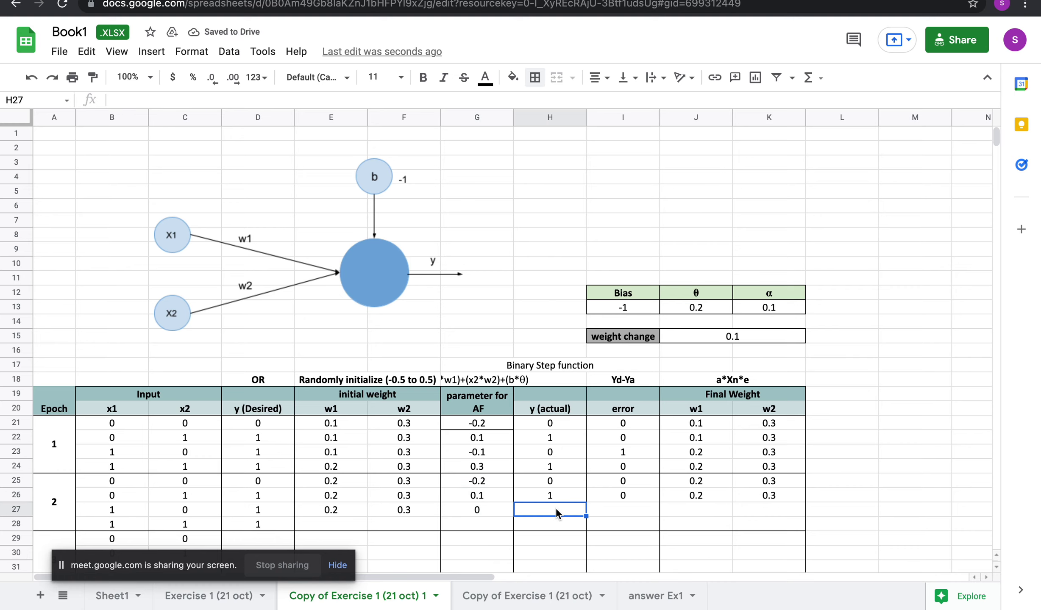
{"action": "type", "text": "1"}
{"action": "left_click", "coordinate": [628, 504]}
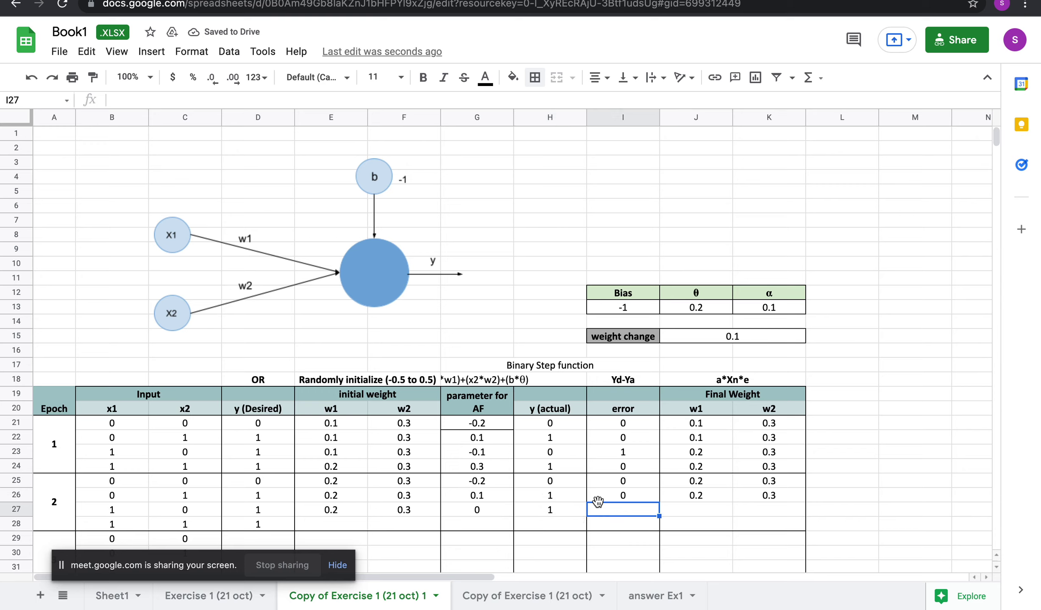
{"action": "type", "text": "0"}
Copy the final w1 and w2 weights from J26:K26 into J27:K27.
{"action": "left_click", "coordinate": [713, 514]}
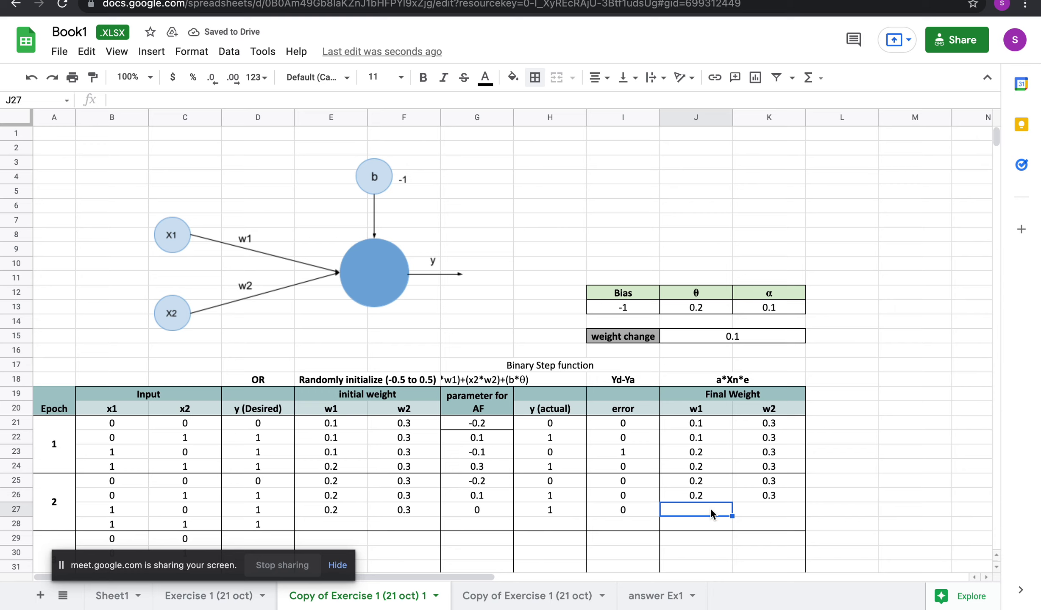
{"action": "left_click_drag", "start_coordinate": [708, 496], "coordinate": [765, 497]}
{"action": "key", "text": "ctrl+c"}
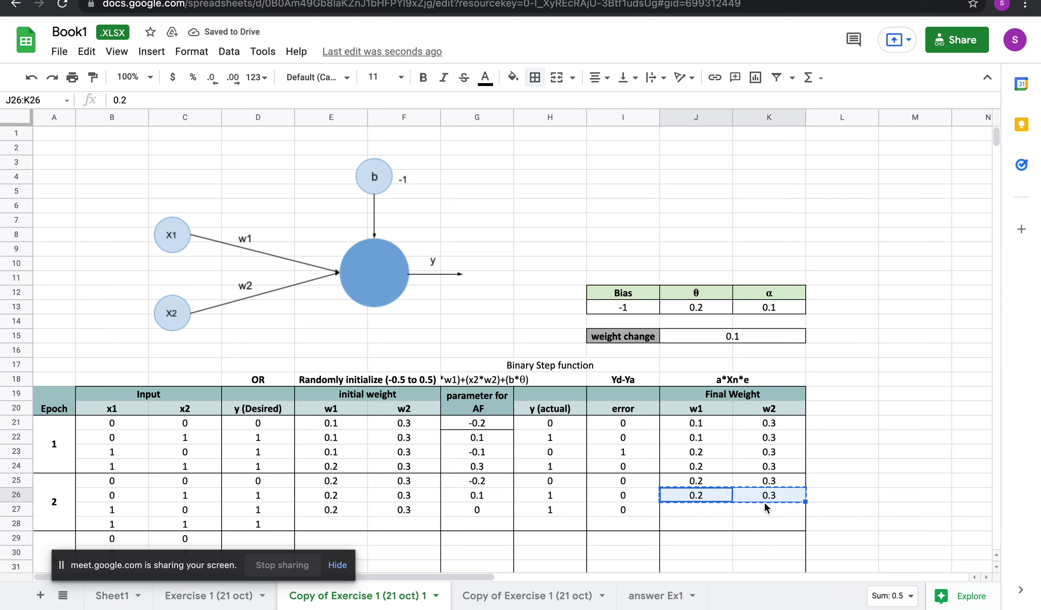
{"action": "left_click", "coordinate": [709, 513]}
{"action": "key", "text": "ctrl+v"}
Paste the copied weights as the initial weights in E28:F28, and fill the activation parameter formula from G27 into G28.
{"action": "left_click", "coordinate": [351, 532]}
{"action": "left_click", "coordinate": [353, 524]}
{"action": "key", "text": "ctrl+v"}
{"action": "left_click", "coordinate": [383, 495]}
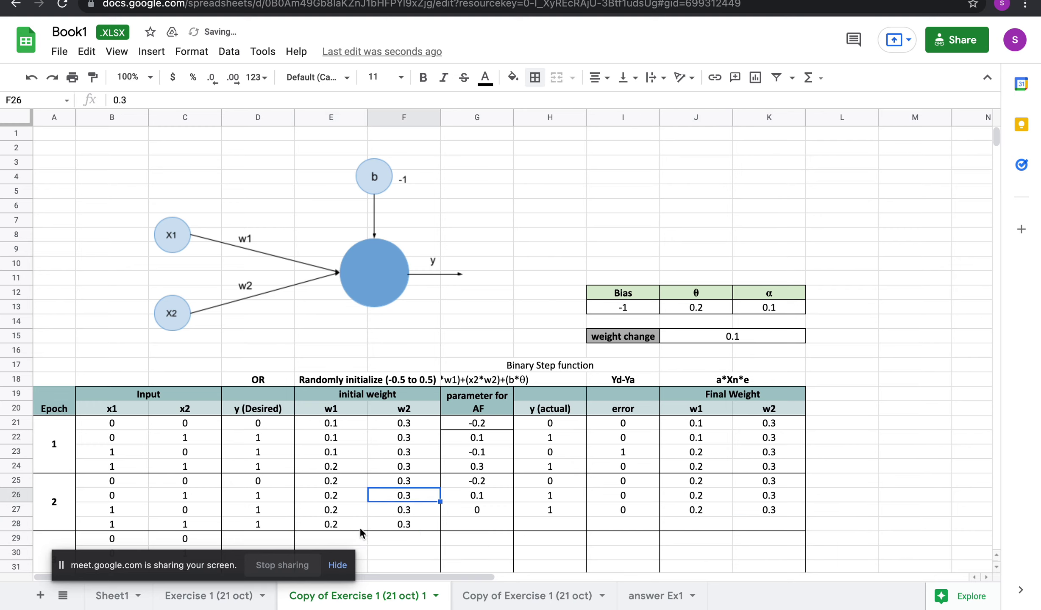
{"action": "left_click", "coordinate": [478, 521]}
{"action": "left_click", "coordinate": [486, 510]}
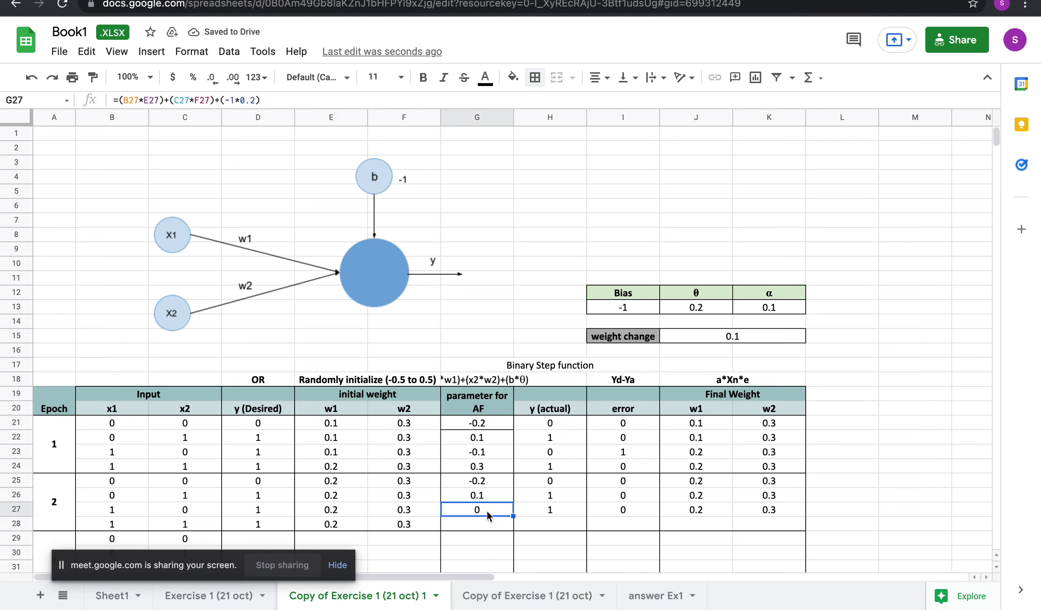
{"action": "left_click_drag", "start_coordinate": [512, 514], "coordinate": [513, 518]}
Enter 1 as the actual output in H28 and 0 as the error in I28.
{"action": "left_click", "coordinate": [533, 526]}
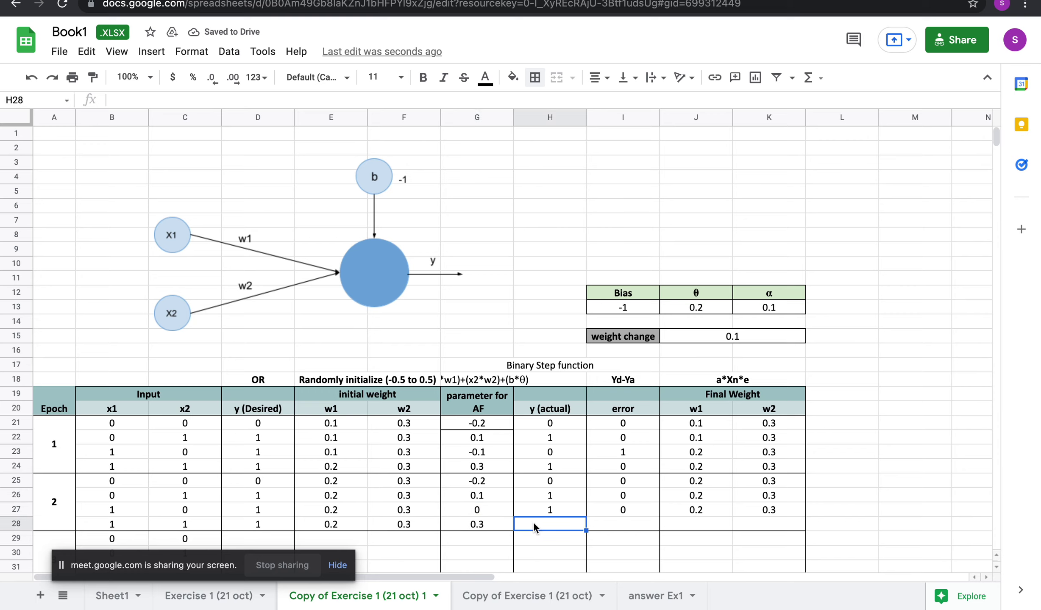
{"action": "type", "text": "1"}
{"action": "left_click", "coordinate": [610, 523]}
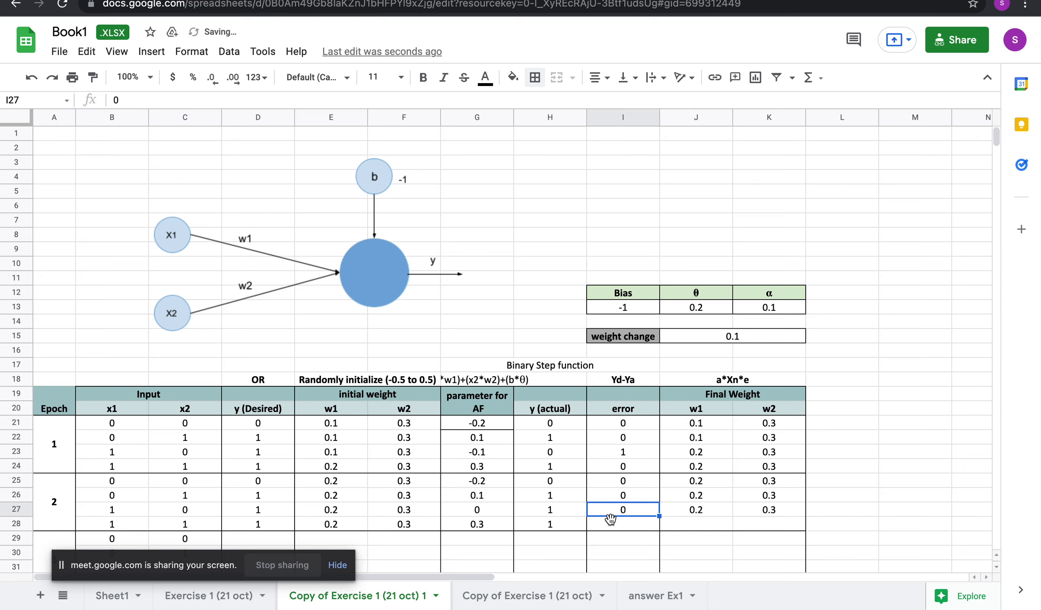
{"action": "type", "text": "0"}
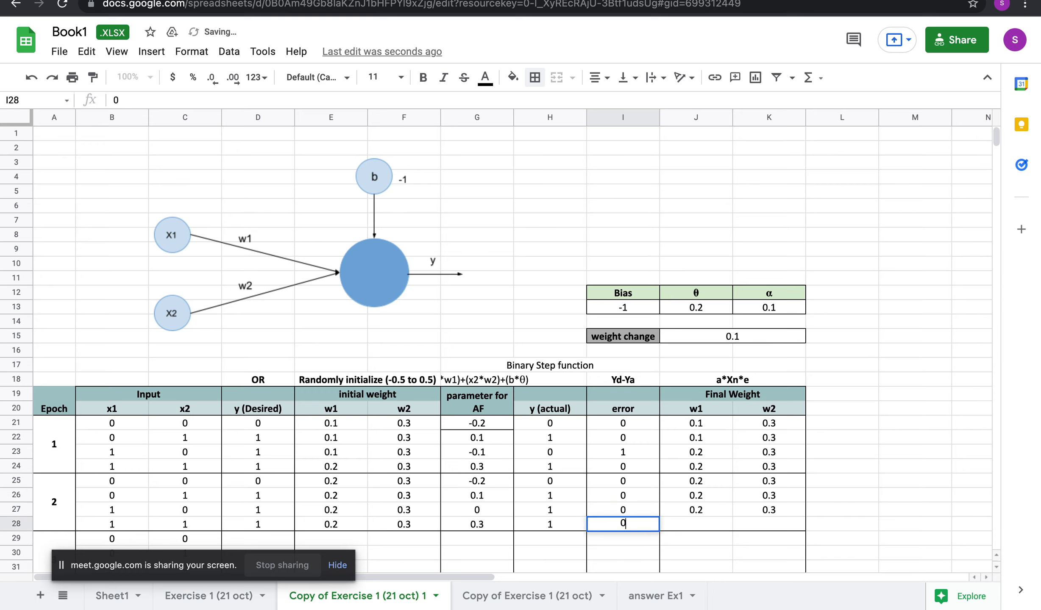
Copy the final w1 and w2 weights from J27:K27 into J28:K28.
{"action": "left_click", "coordinate": [686, 527]}
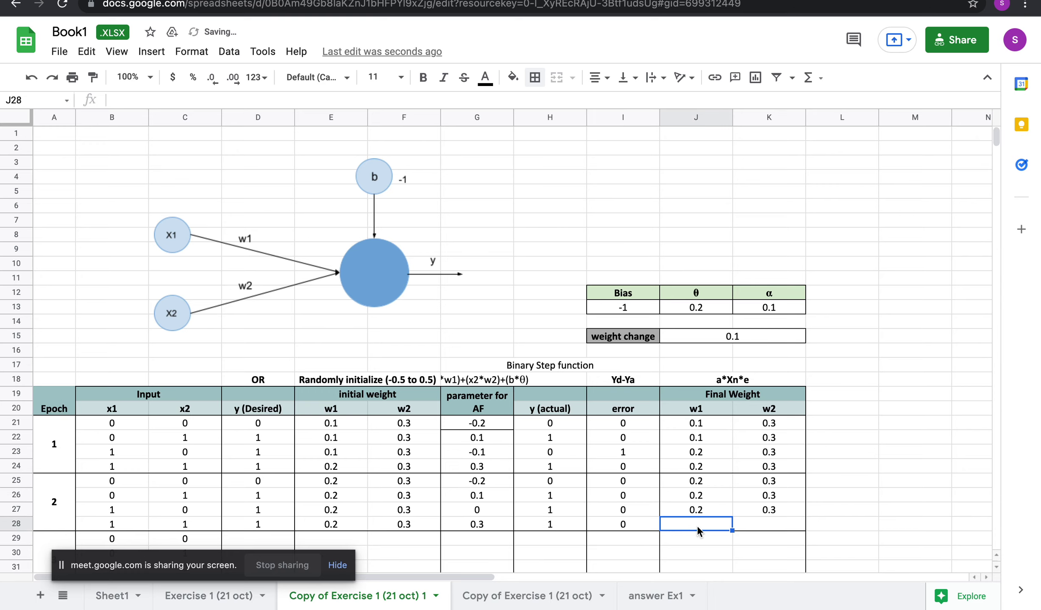
{"action": "left_click_drag", "start_coordinate": [705, 510], "coordinate": [738, 514]}
{"action": "key", "text": "ctrl+c"}
{"action": "left_click", "coordinate": [704, 526]}
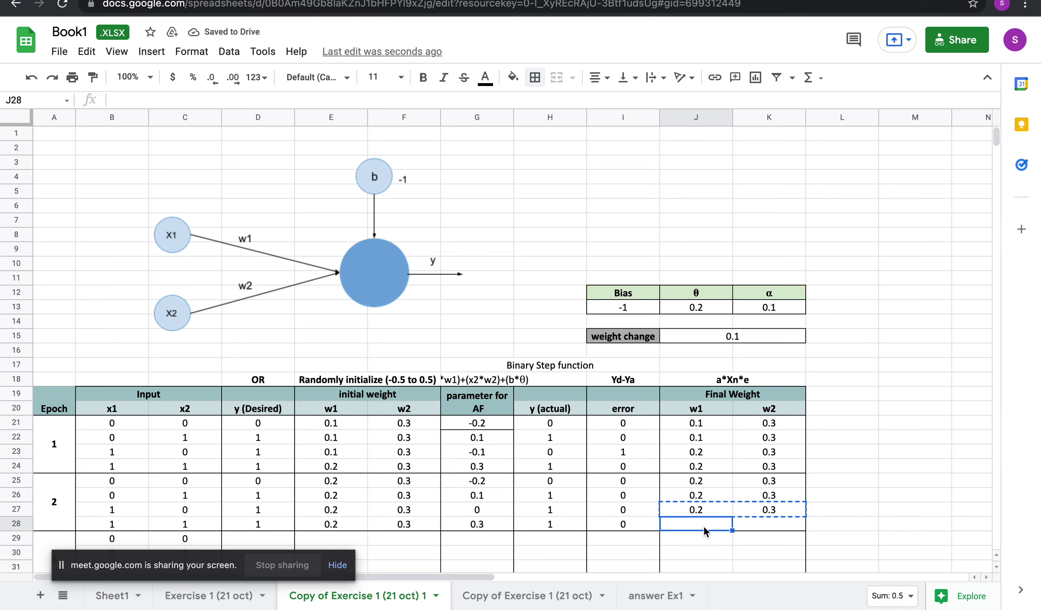
{"action": "key", "text": "ctrl+v"}
{"action": "left_click", "coordinate": [813, 482]}
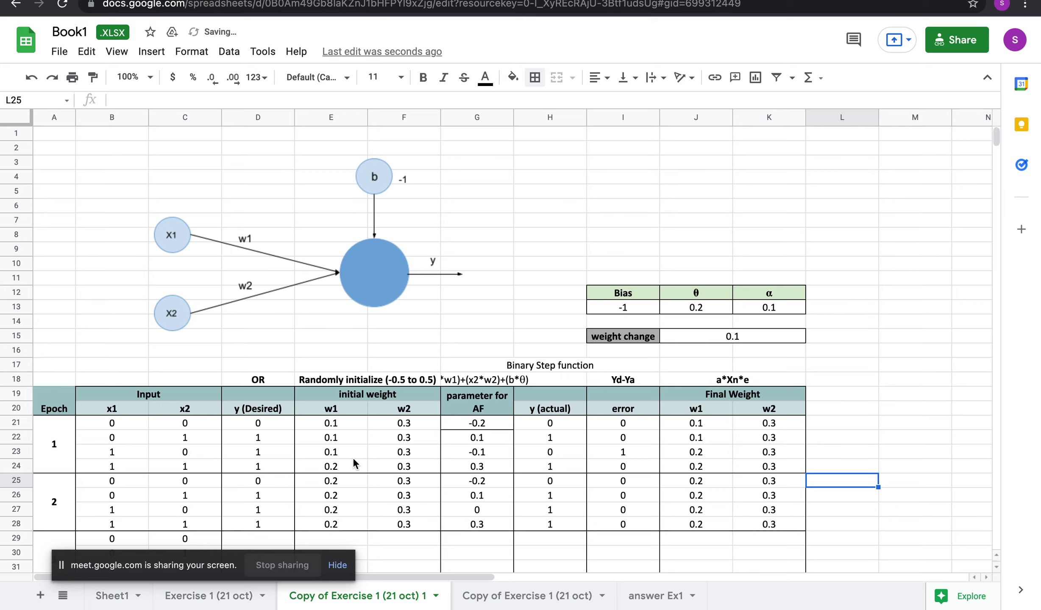
Switch to the other Google Meet meeting and unpin the participant's presentation from the main screen.
{"action": "scroll", "coordinate": [353, 457], "scroll_direction": "down", "scroll_amount": 1}
{"action": "key", "text": "ctrl+Right"}
{"action": "key", "text": "ctrl+Left"}
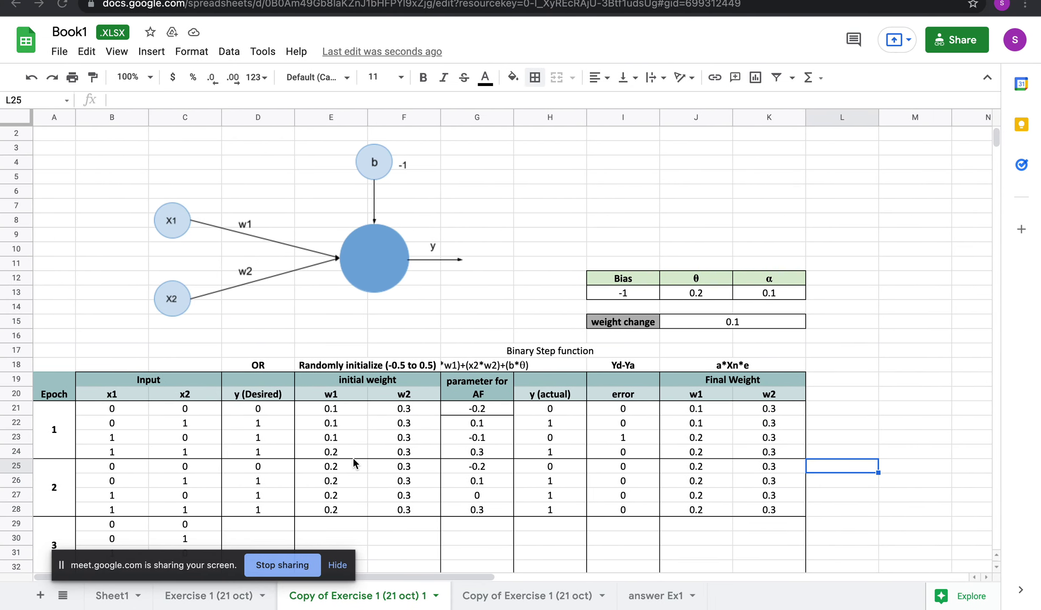
{"action": "key", "text": "ctrl+Tab"}
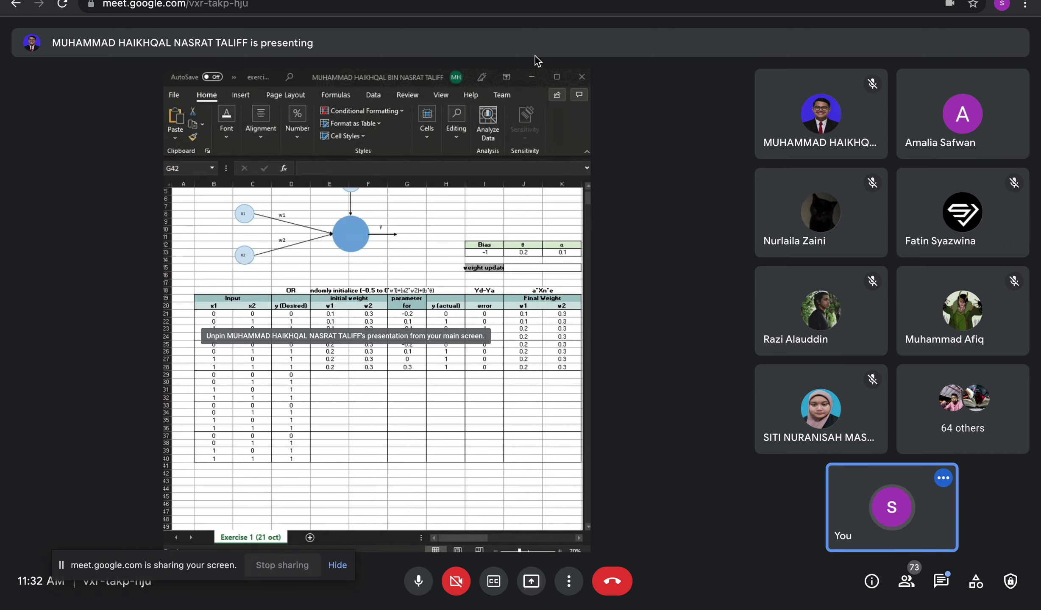
{"action": "left_click", "coordinate": [343, 309]}
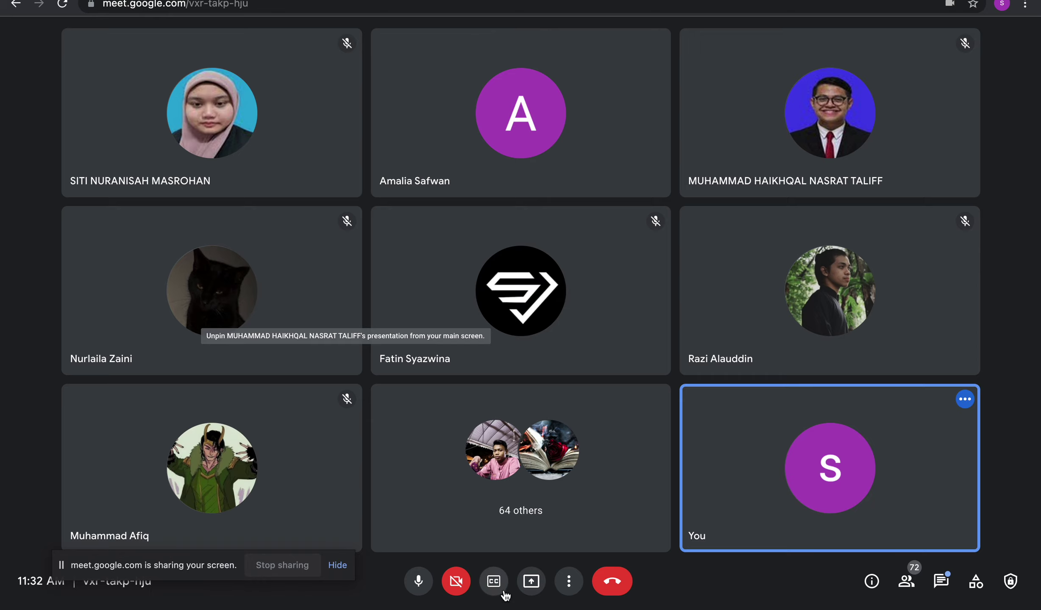
Start presenting the entire screen in this meeting.
{"action": "left_click", "coordinate": [531, 582]}
{"action": "left_click", "coordinate": [574, 477]}
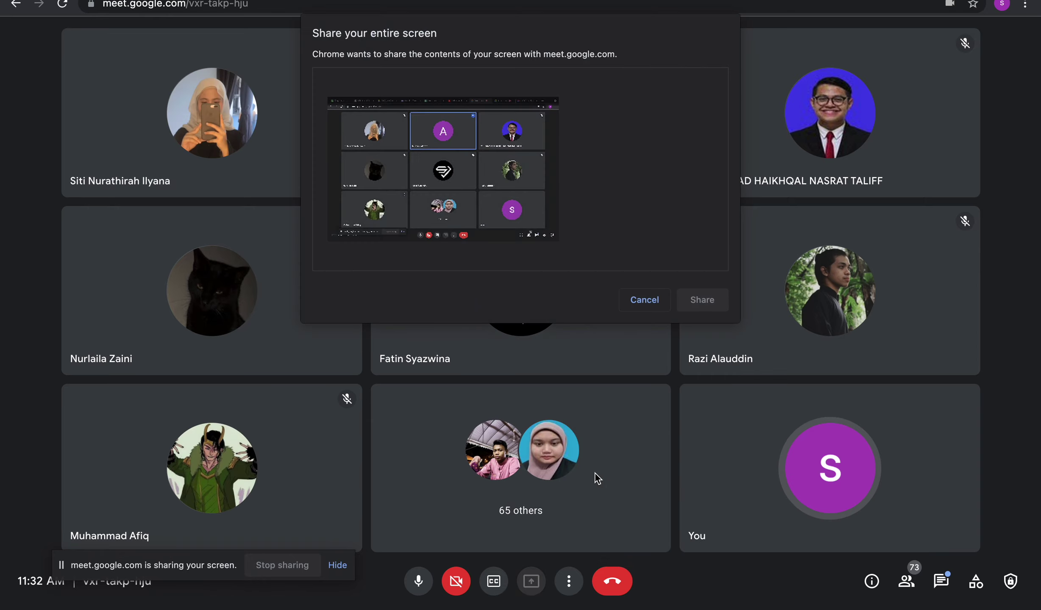
{"action": "left_click", "coordinate": [483, 181]}
{"action": "left_click", "coordinate": [702, 300]}
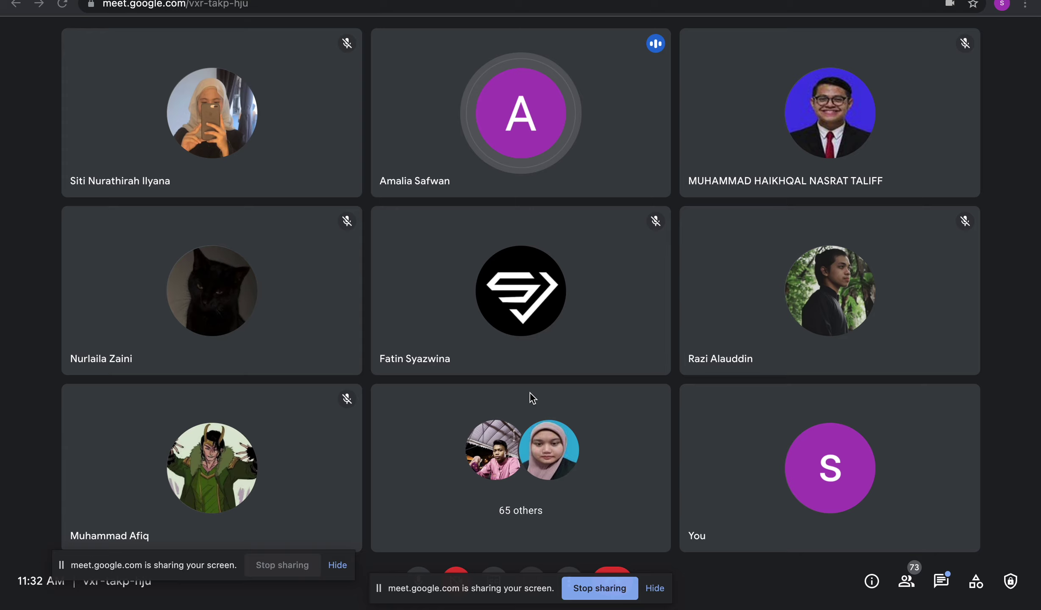
Look at the Perceptron Step 3 weight training slide, and return to the Book1 spreadsheet in the browser.
{"action": "key", "text": "ctrl+Left"}
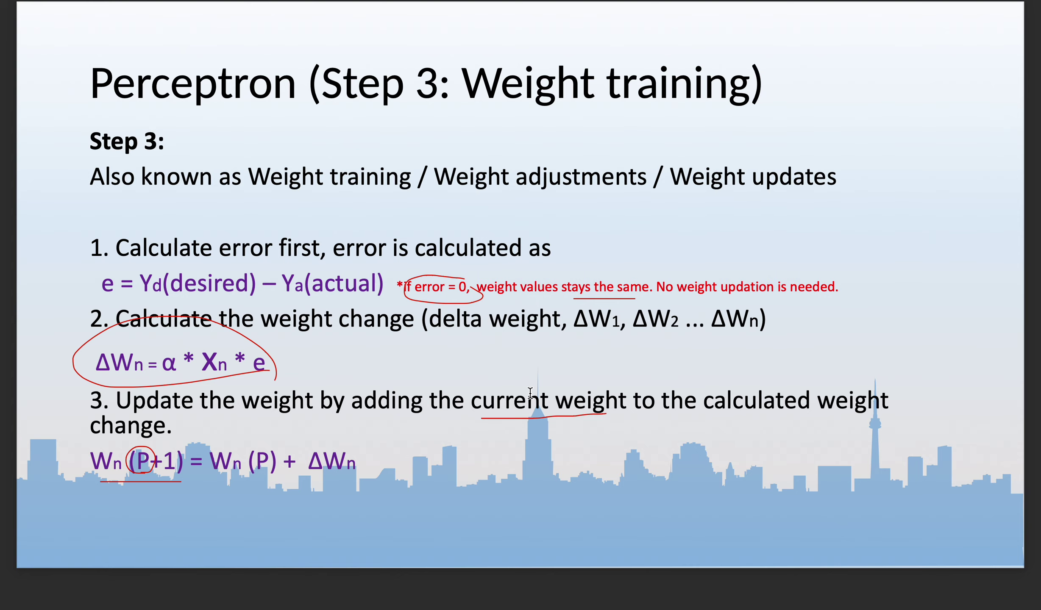
{"action": "key", "text": "Escape"}
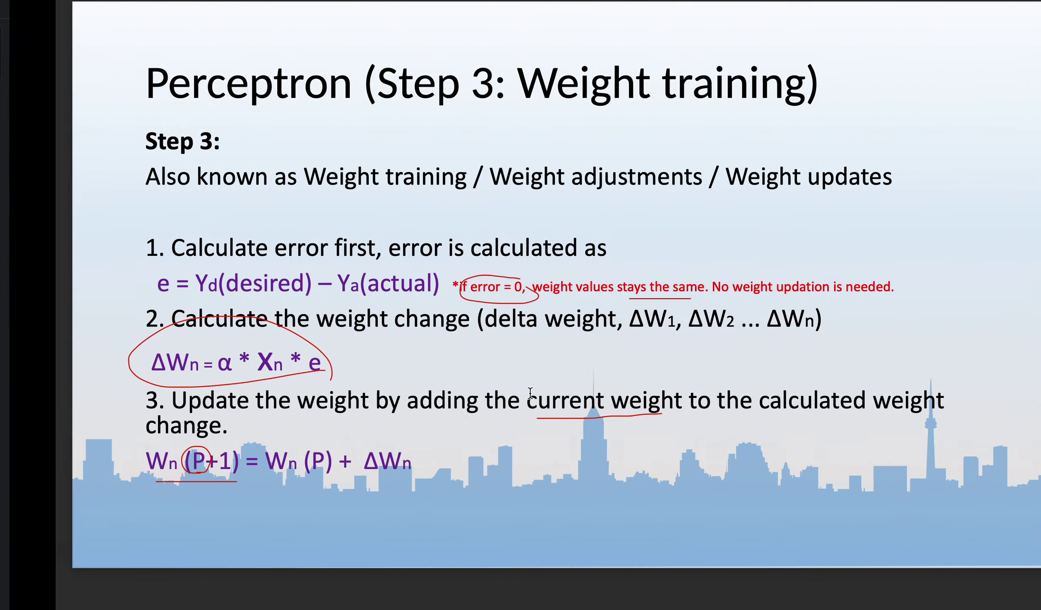
{"action": "key", "text": "ctrl+Right"}
{"action": "key", "text": "ctrl+Right"}
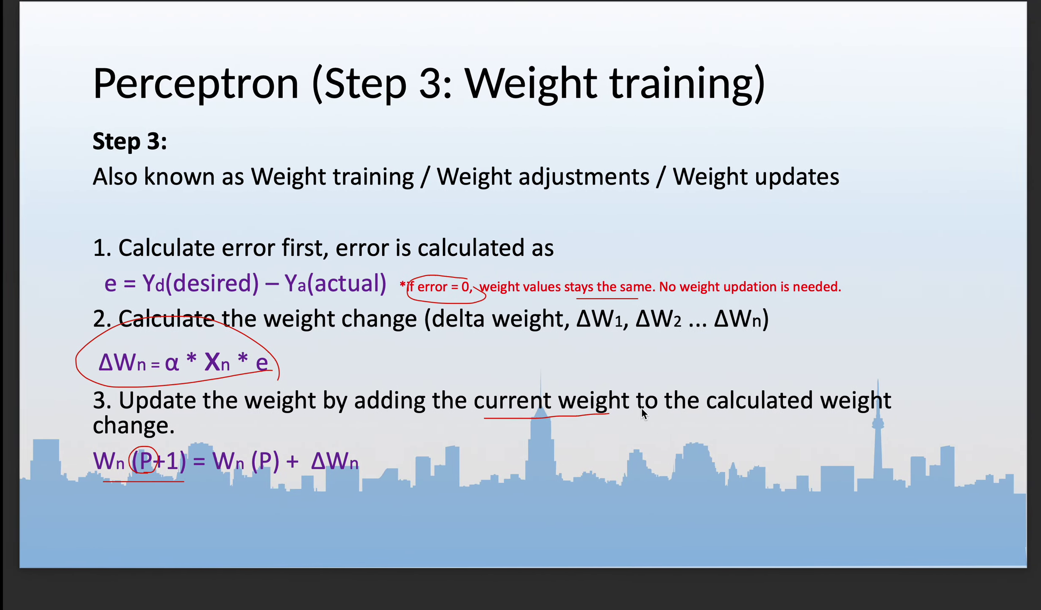
{"action": "left_click", "coordinate": [470, 16]}
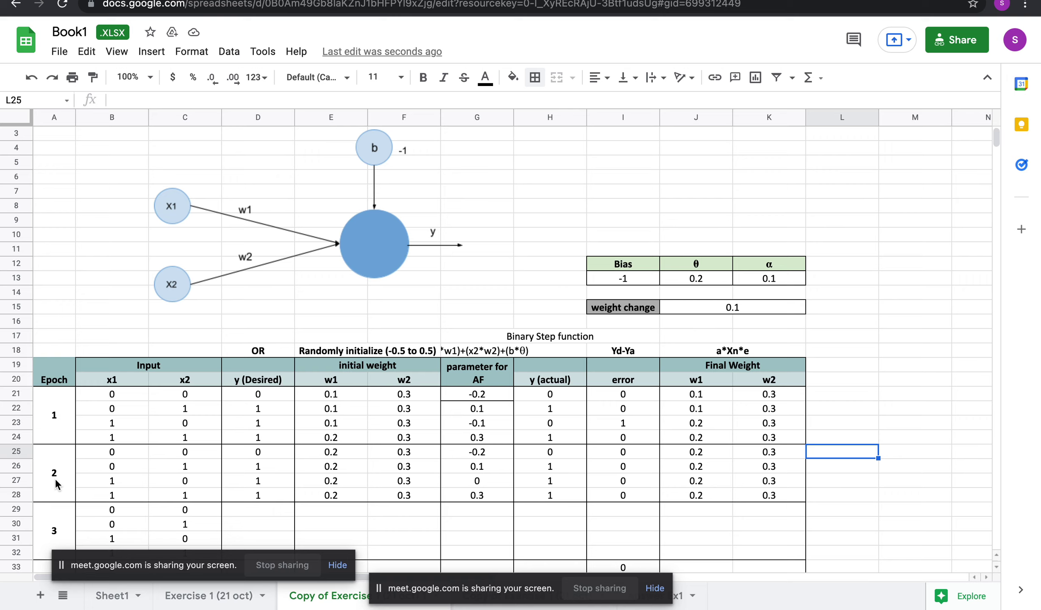
Compare the Exercise 1 (21 oct) sheet with its completed copy, ending on the Exercise 1 (21 oct) sheet.
{"action": "left_click", "coordinate": [239, 596]}
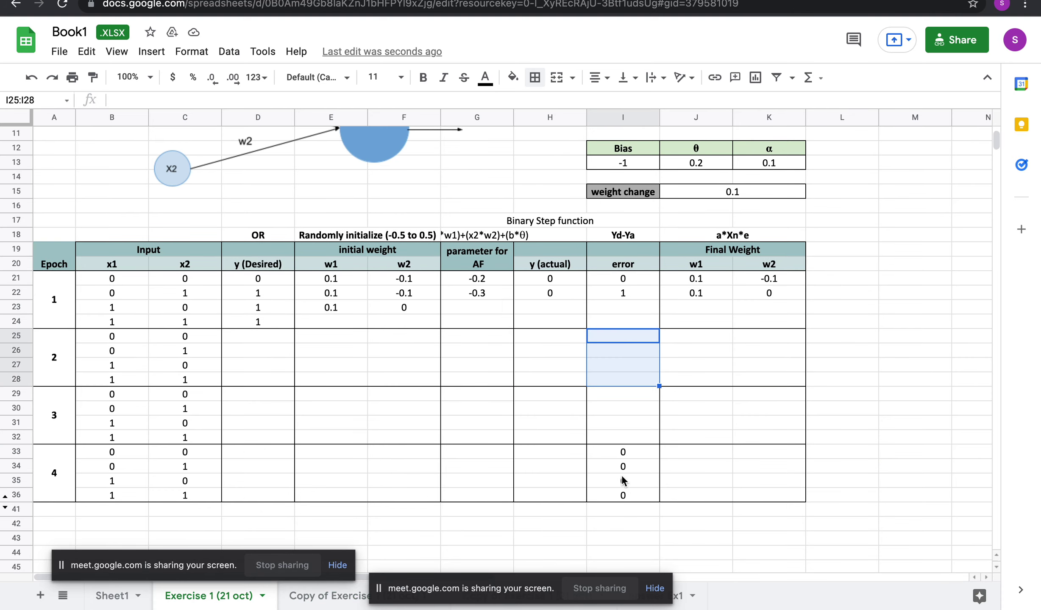
{"action": "left_click", "coordinate": [328, 602]}
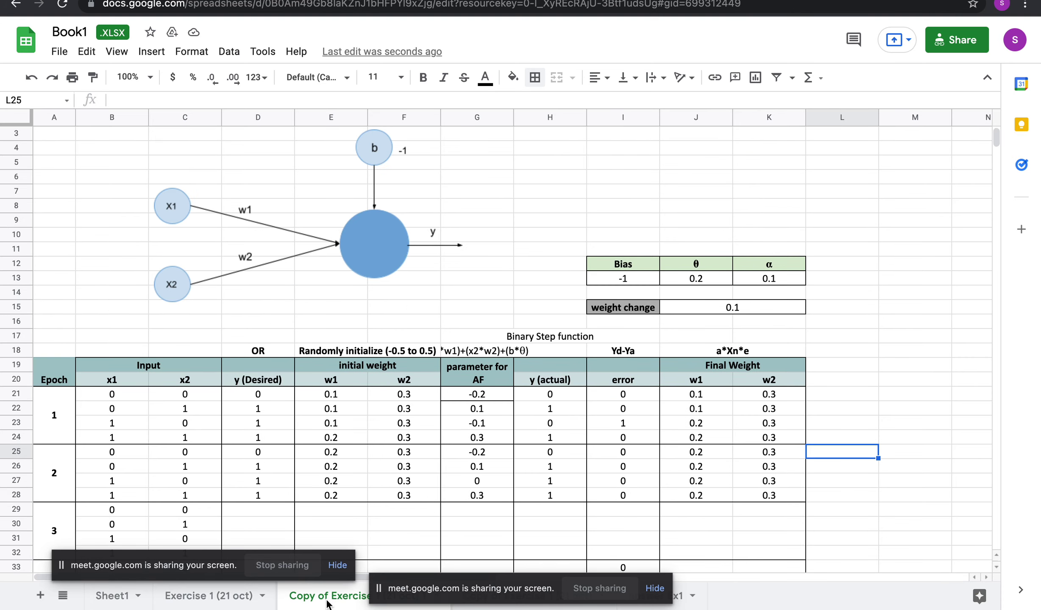
{"action": "left_click", "coordinate": [234, 602]}
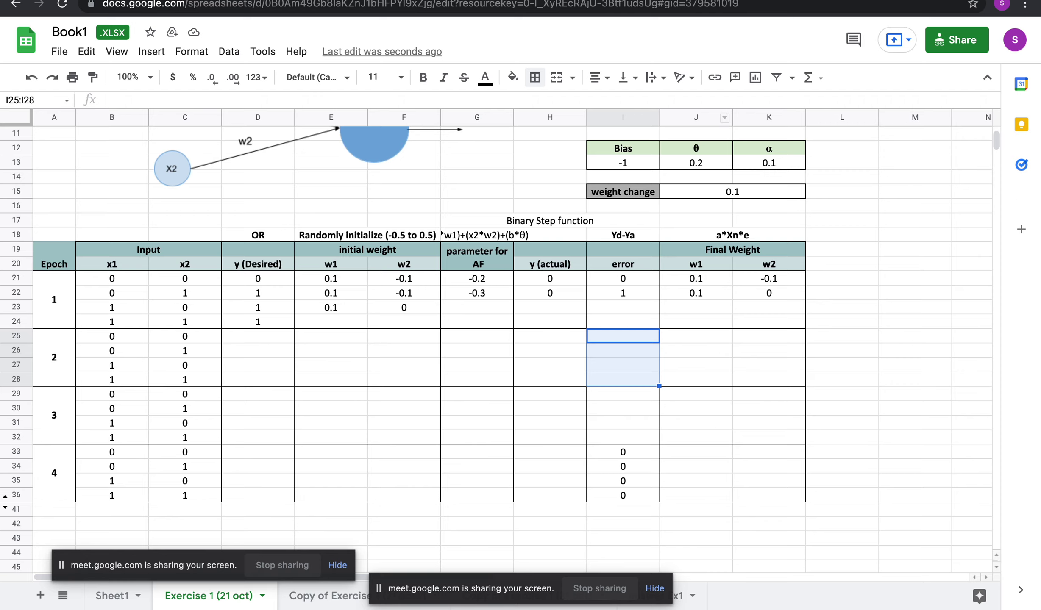
{"action": "mouse_move", "coordinate": [255, 2]}
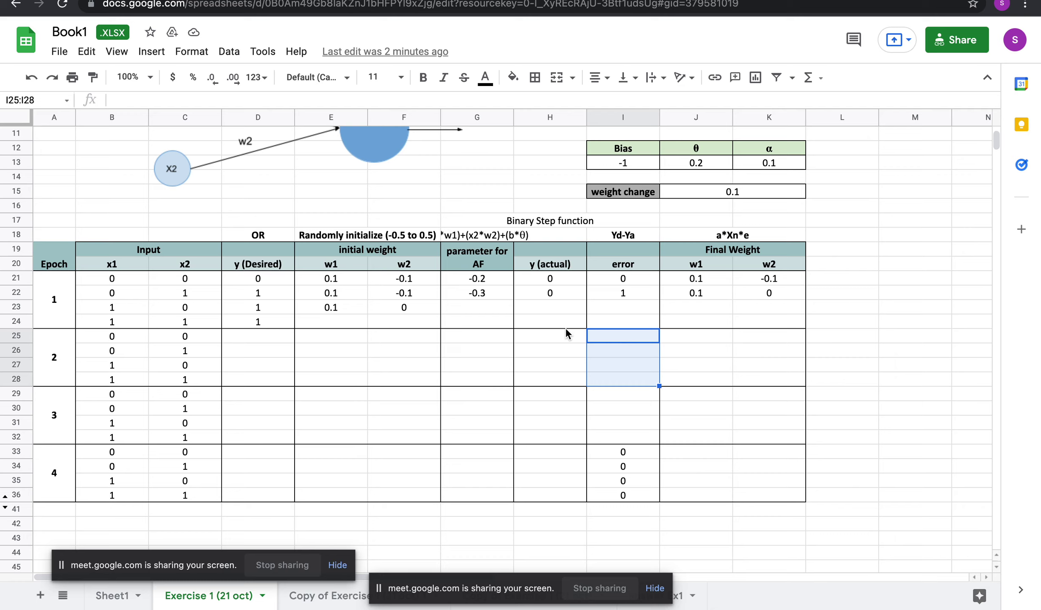
Check both Google Meet meetings and return to the Book1 spreadsheet.
{"action": "left_click", "coordinate": [678, 1]}
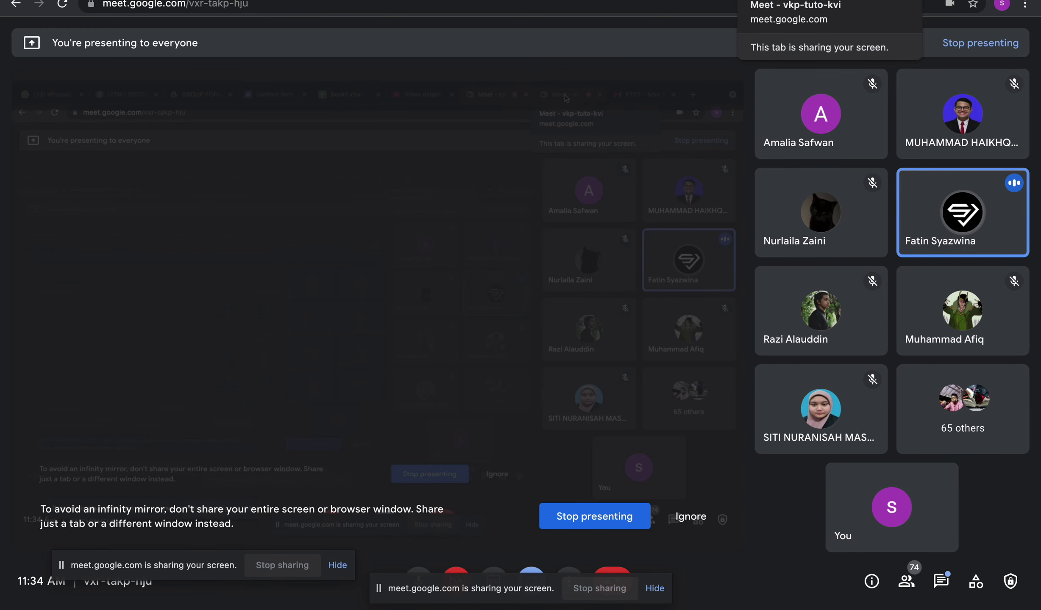
{"action": "left_click", "coordinate": [780, 1]}
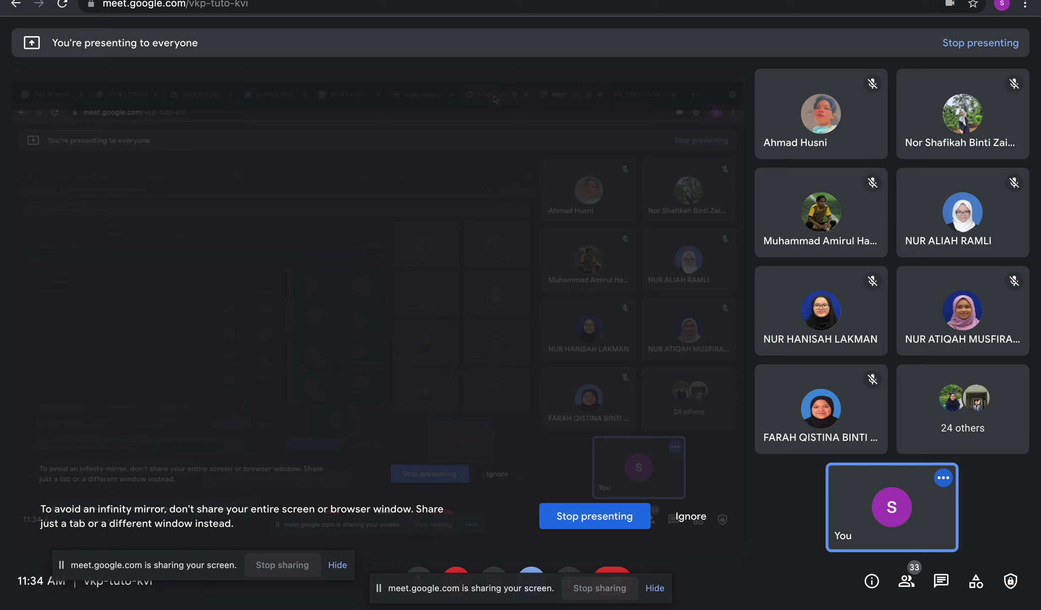
{"action": "left_click", "coordinate": [680, 1]}
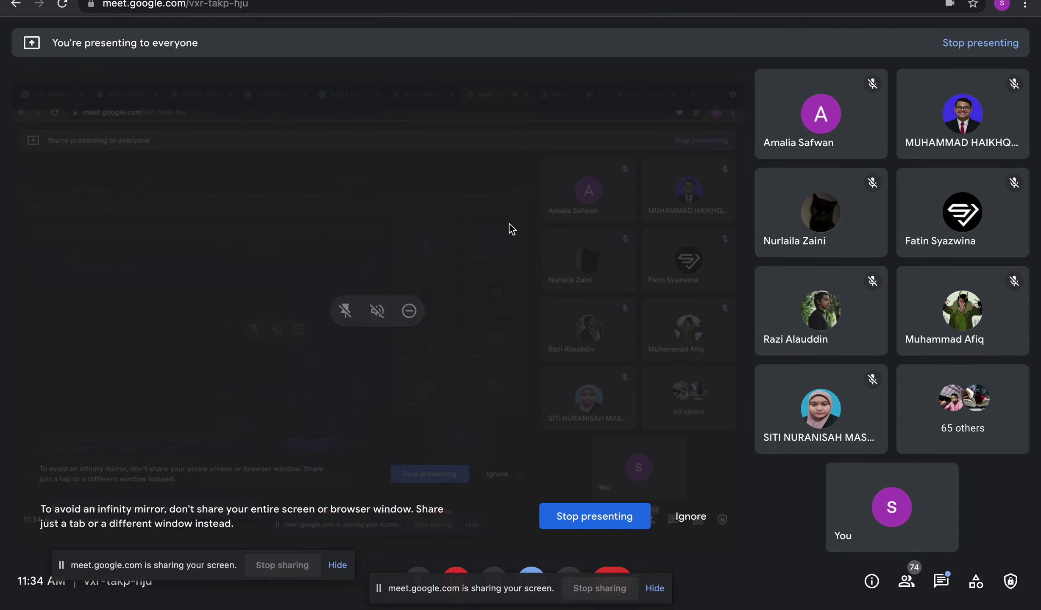
{"action": "key", "text": "super+5"}
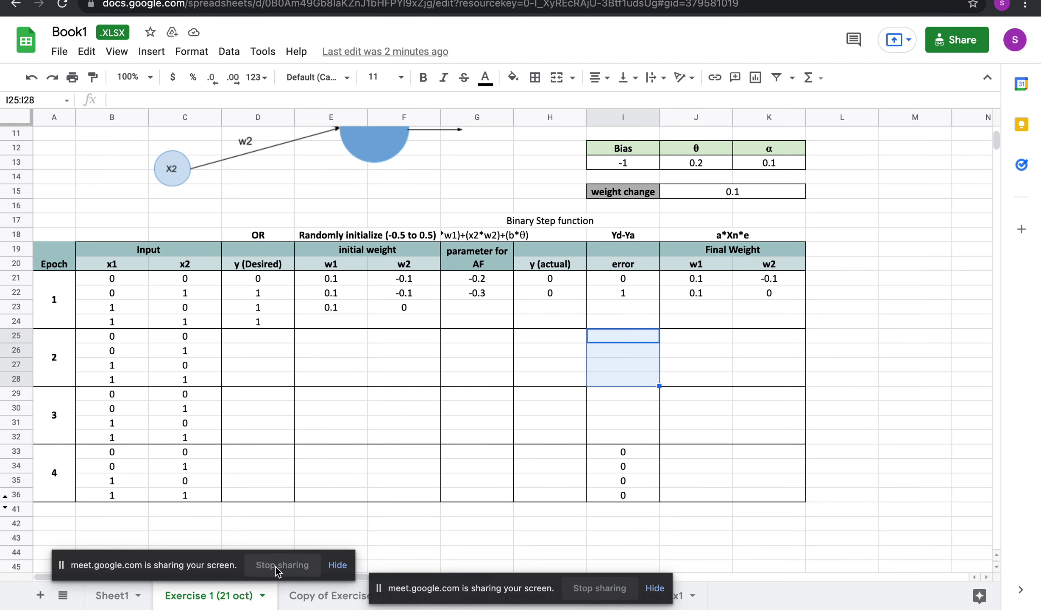
Move the two screen-sharing notices clear of the first sheet names in the spreadsheet.
{"action": "left_click_drag", "start_coordinate": [235, 570], "coordinate": [904, 596]}
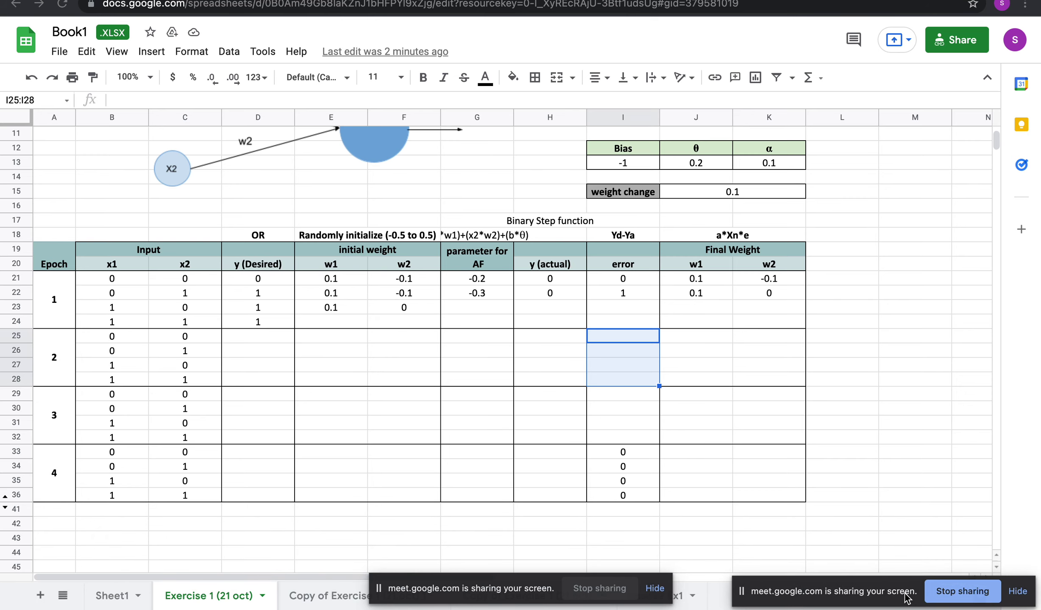
{"action": "left_click_drag", "start_coordinate": [535, 594], "coordinate": [589, 596]}
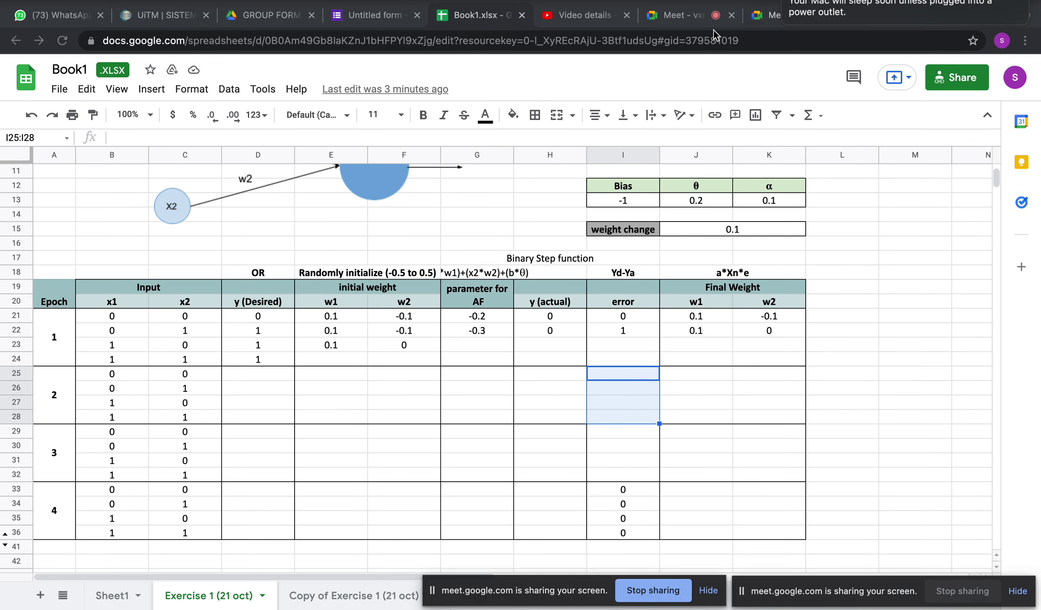
Open the participant list of the meeting with the student presenter and look through the attendees.
{"action": "left_click", "coordinate": [695, 21]}
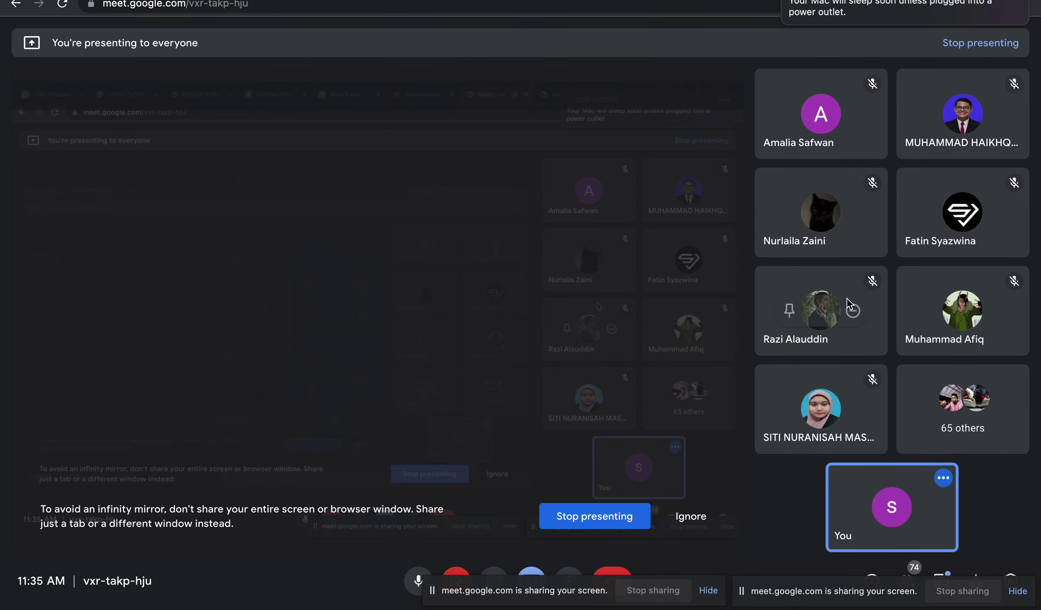
{"action": "mouse_move", "coordinate": [929, 602]}
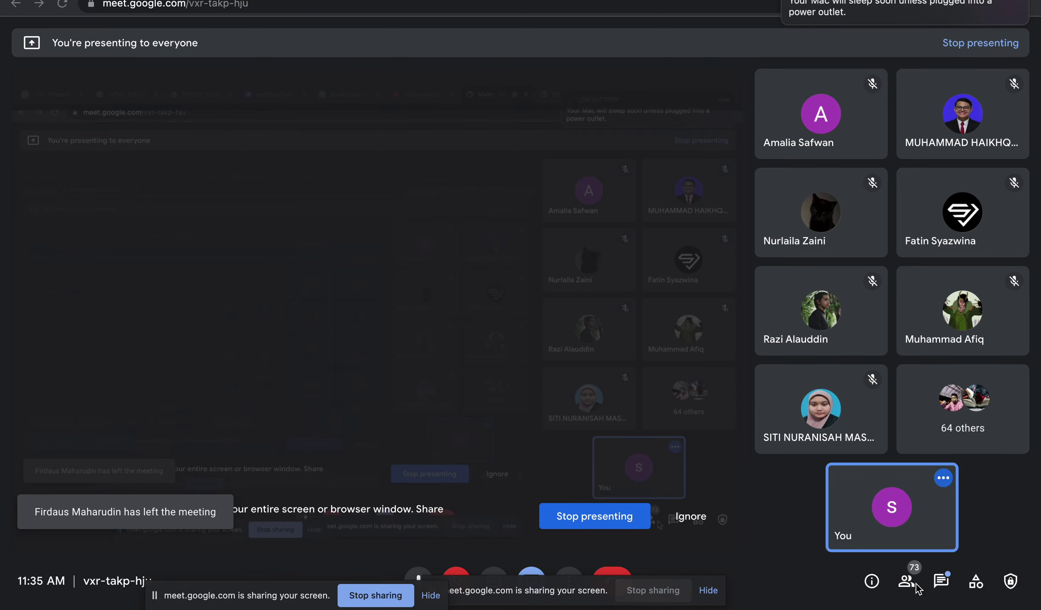
{"action": "left_click", "coordinate": [910, 585]}
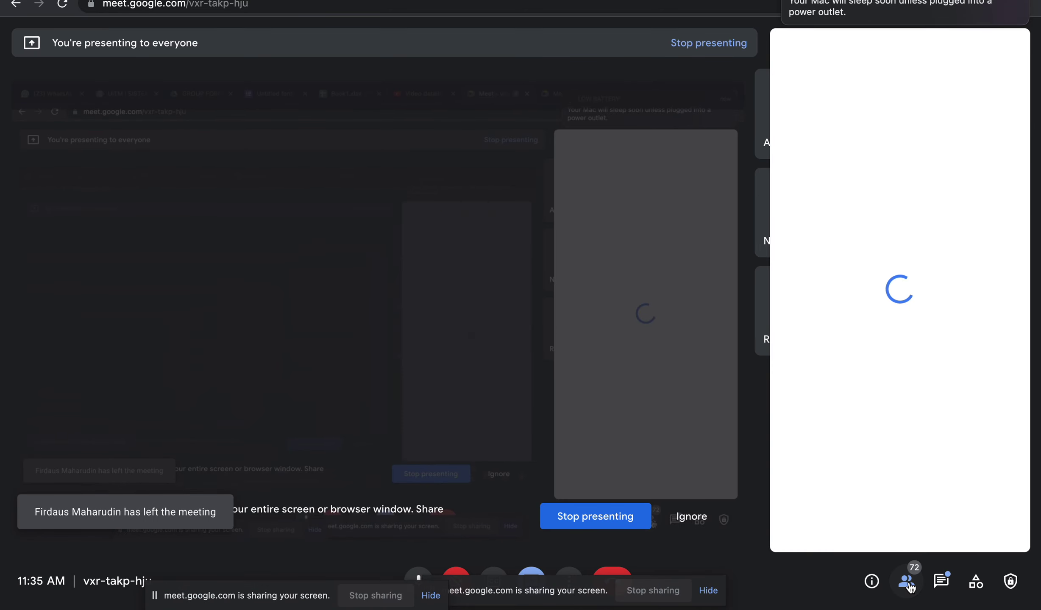
{"action": "scroll", "coordinate": [909, 373], "scroll_direction": "down", "scroll_amount": 15}
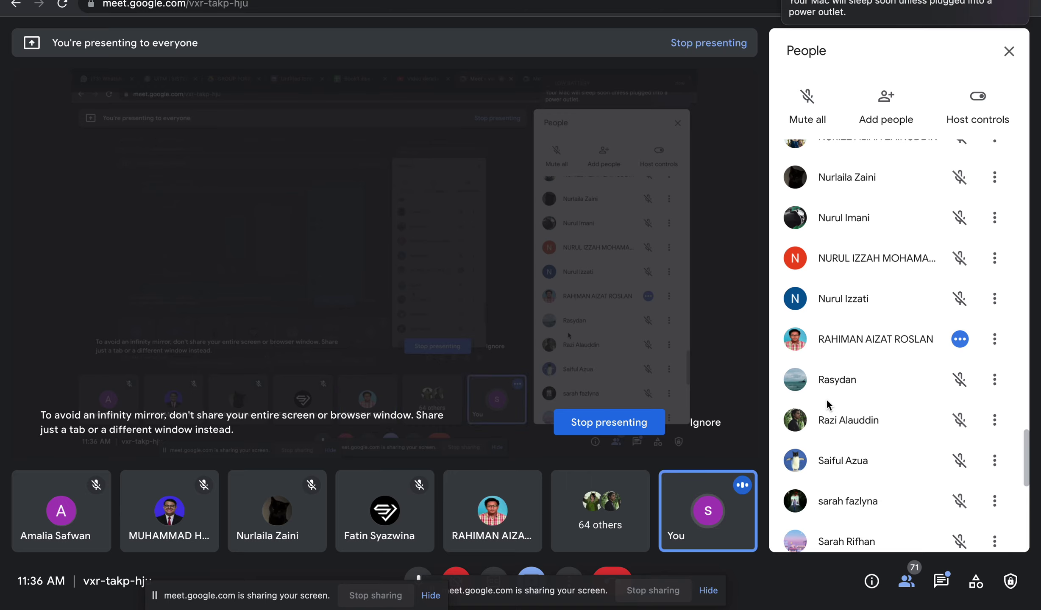
Stop presenting the screen to this meeting and close the participant list.
{"action": "left_click", "coordinate": [618, 424]}
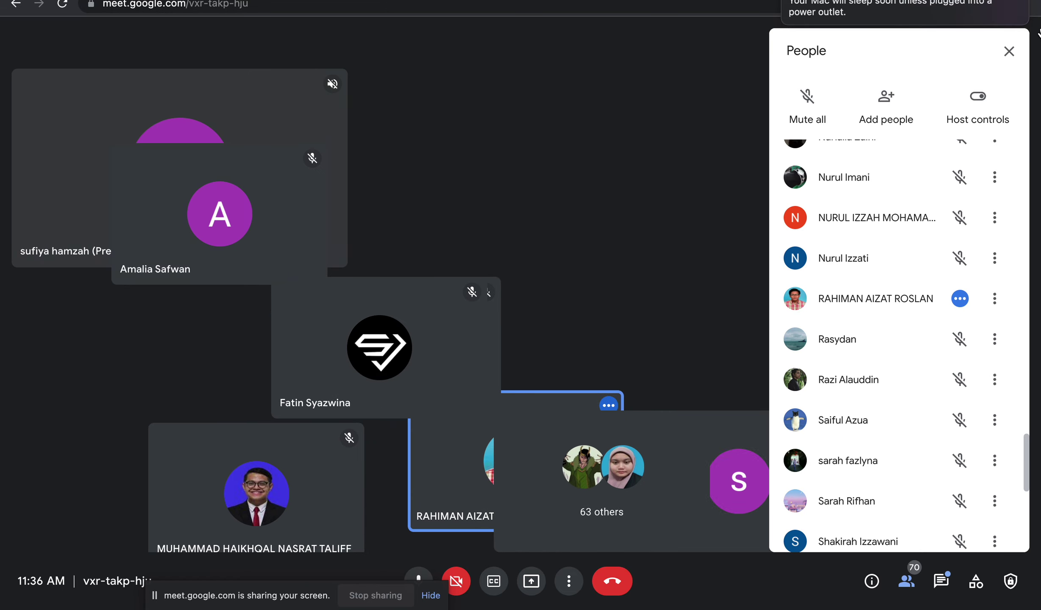
{"action": "left_click", "coordinate": [1009, 51]}
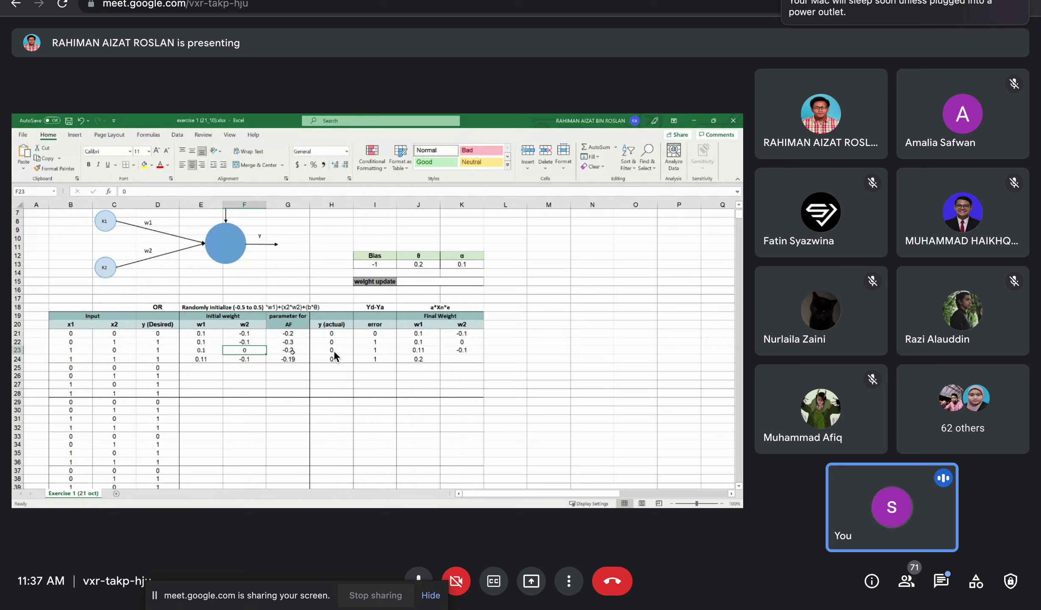
Examine the participant's presented exercise, following the error, weight update and final weights in rows 23 and 24.
{"action": "mouse_move", "coordinate": [385, 350]}
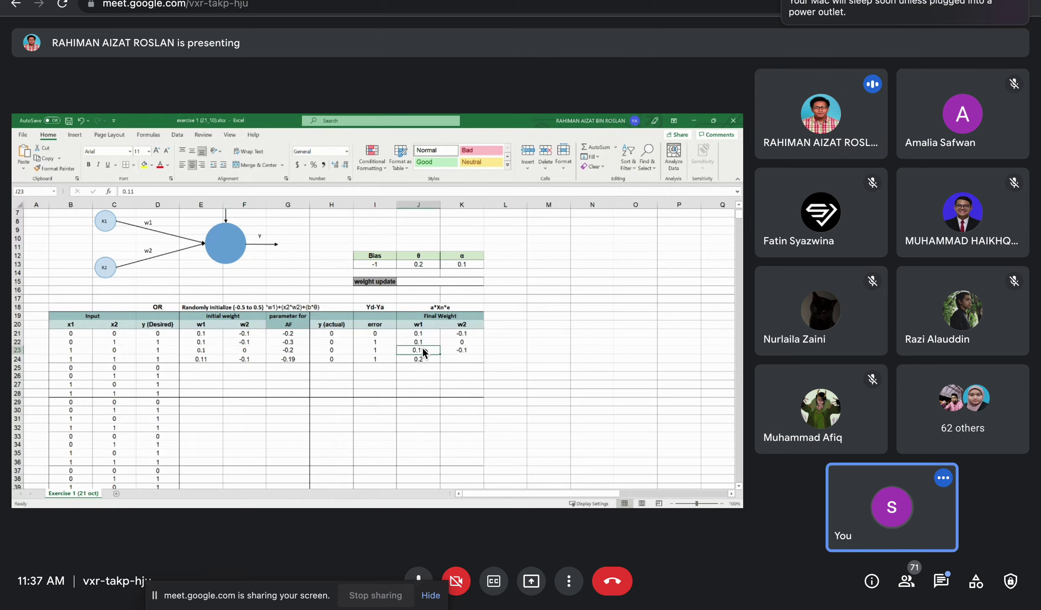
{"action": "mouse_move", "coordinate": [436, 313]}
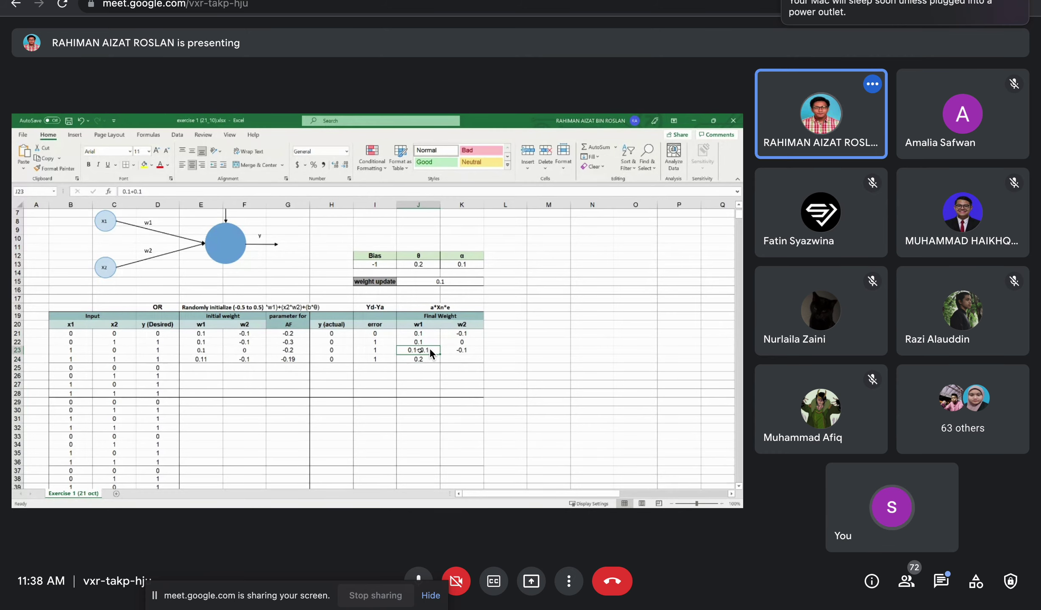
{"action": "mouse_move", "coordinate": [473, 347]}
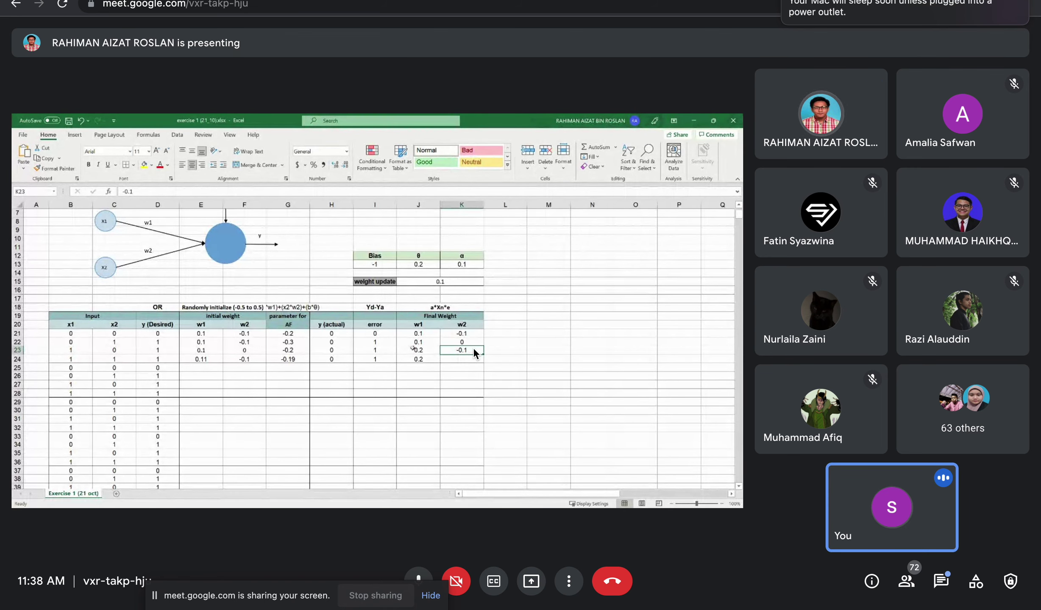
{"action": "mouse_move", "coordinate": [436, 309]}
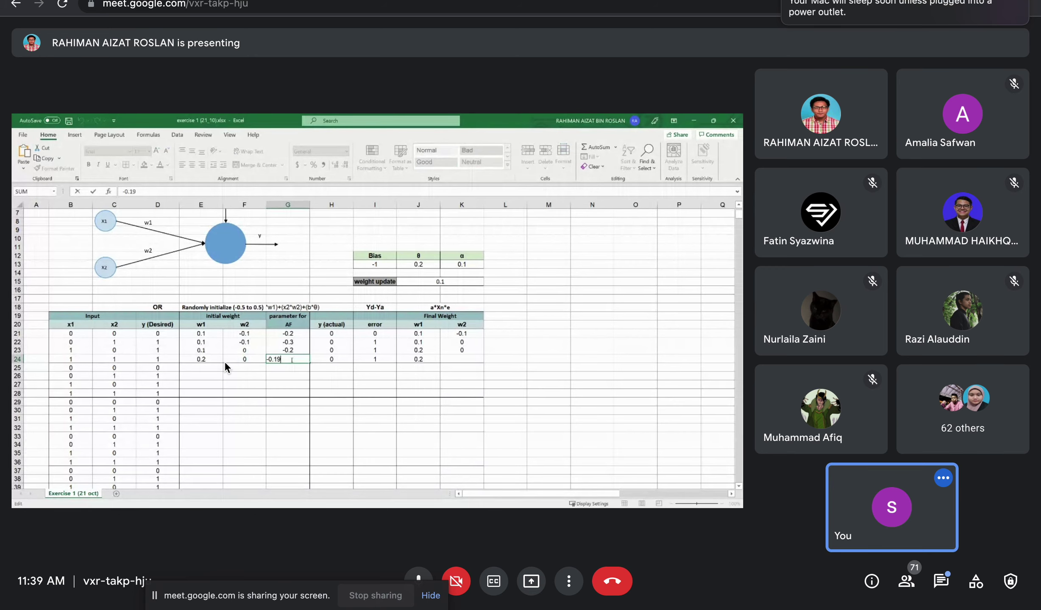
Open the participant list of the meeting whose student was presenting and look through the attendees.
{"action": "mouse_move", "coordinate": [767, 17]}
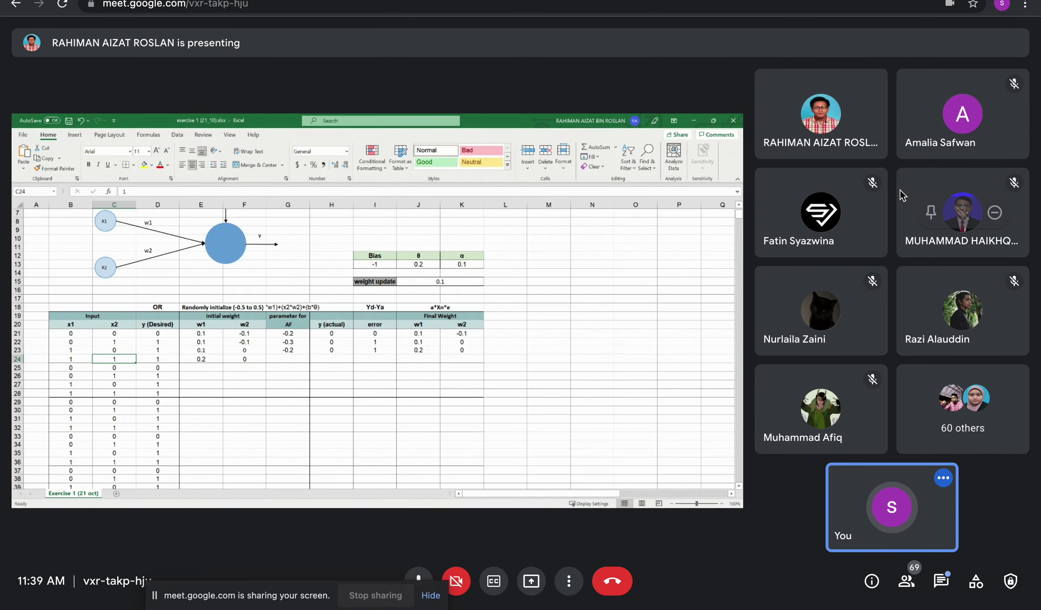
{"action": "left_click", "coordinate": [907, 581]}
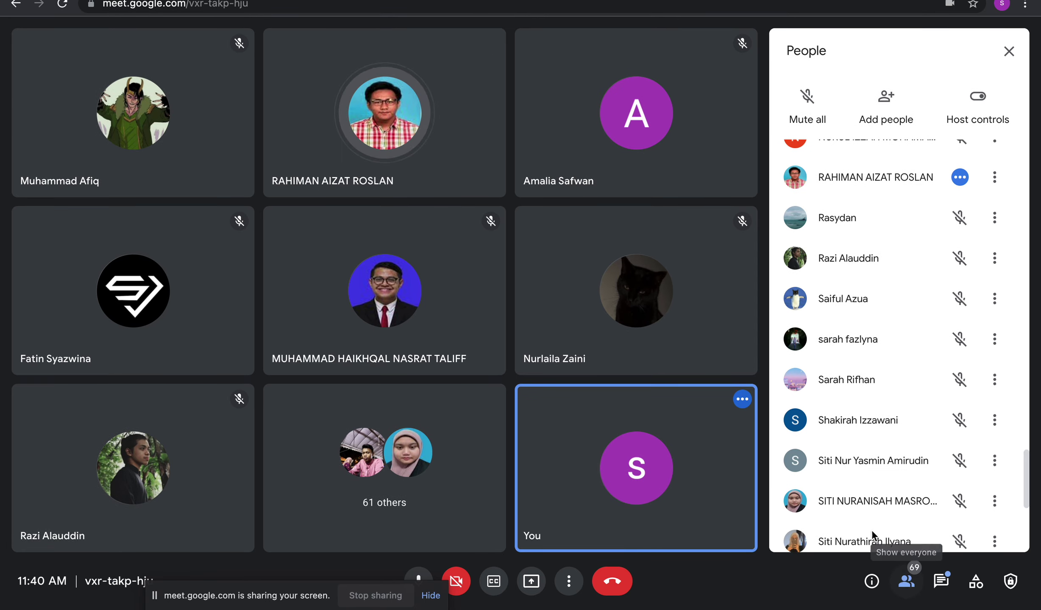
{"action": "scroll", "coordinate": [855, 374], "scroll_direction": "down", "scroll_amount": 7}
{"action": "scroll", "coordinate": [855, 373], "scroll_direction": "up", "scroll_amount": 10}
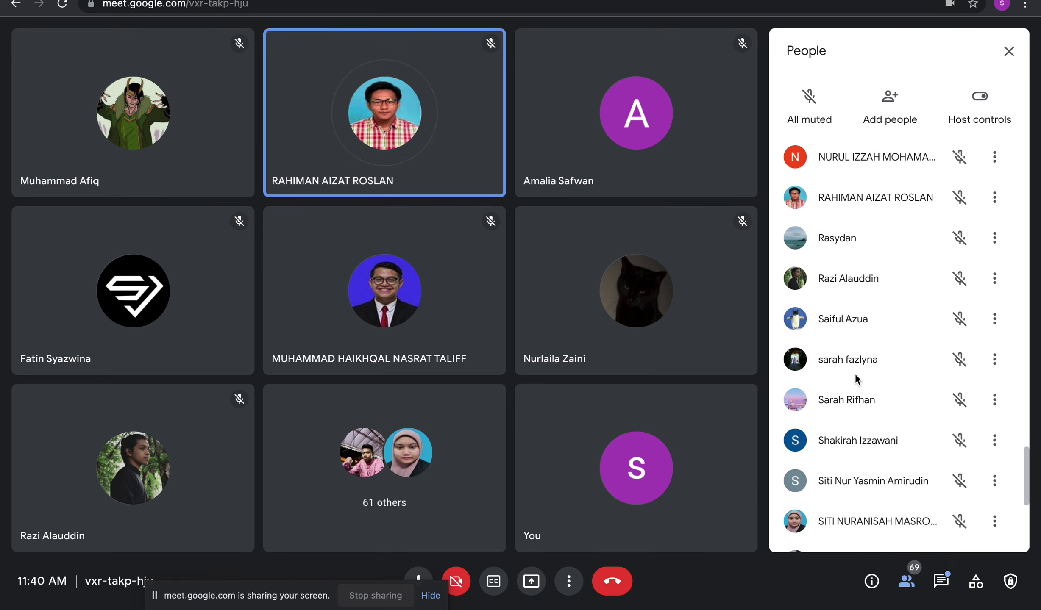
{"action": "scroll", "coordinate": [855, 373], "scroll_direction": "up", "scroll_amount": 8}
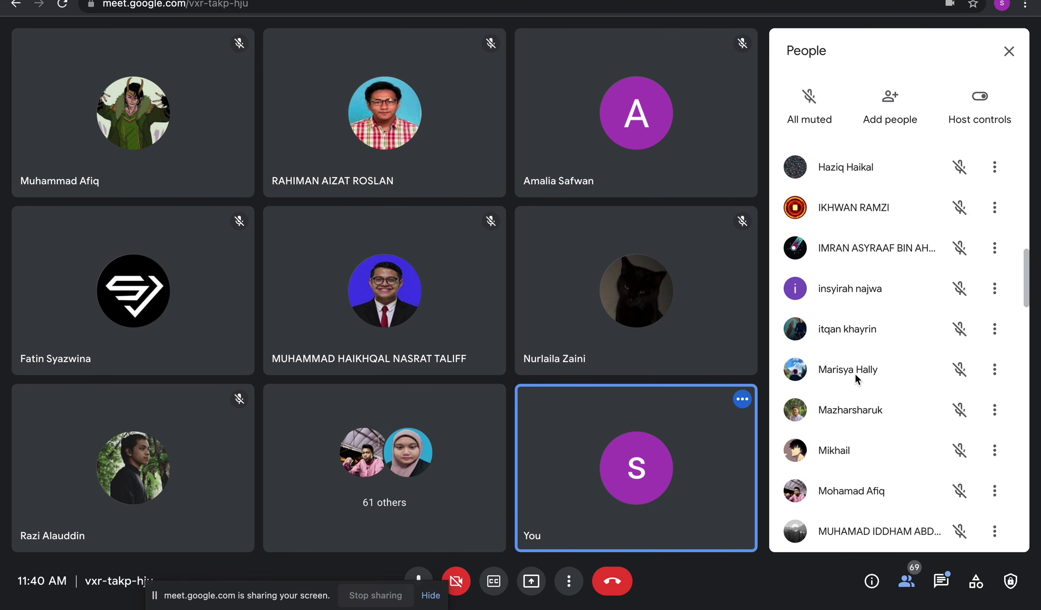
{"action": "scroll", "coordinate": [855, 373], "scroll_direction": "up", "scroll_amount": 1}
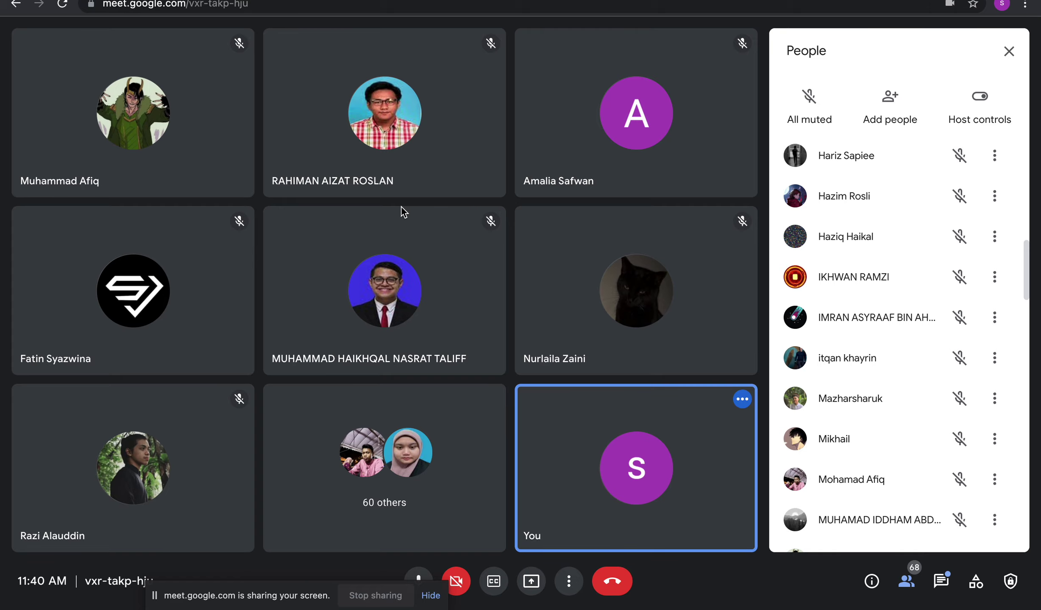
Switch to the Finder window on the desktop and open the Name list folder two levels above the notes folder.
{"action": "key", "text": "ctrl+Left"}
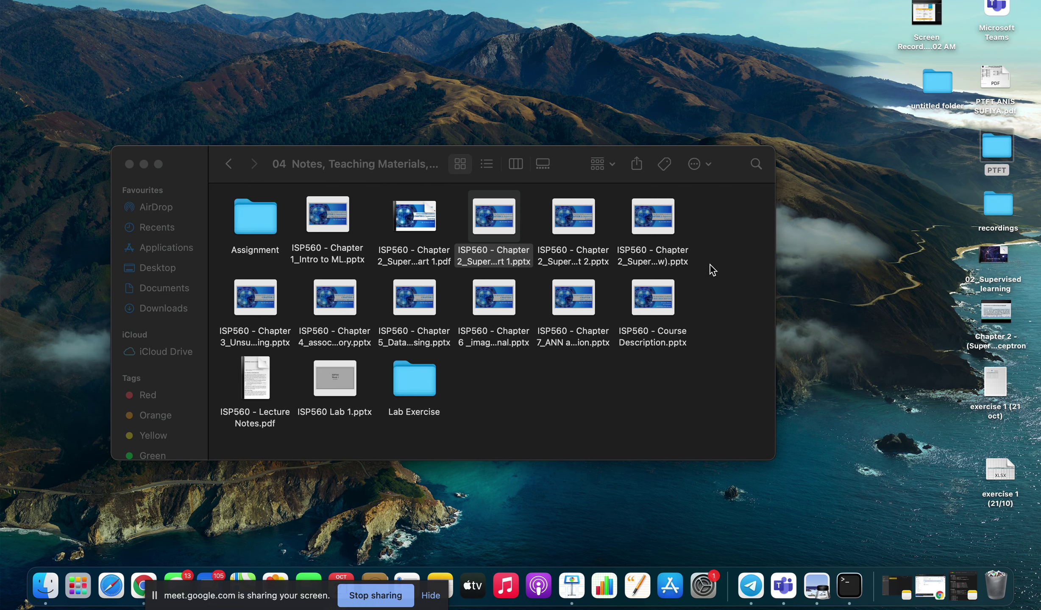
{"action": "left_click", "coordinate": [228, 163]}
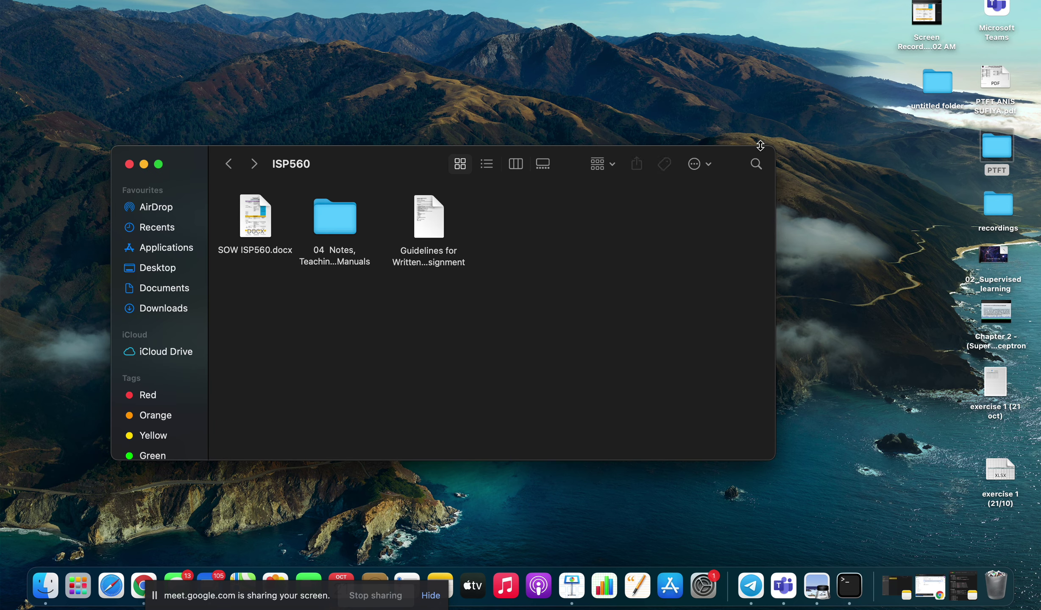
{"action": "left_click", "coordinate": [228, 163]}
{"action": "double_click", "coordinate": [468, 225]}
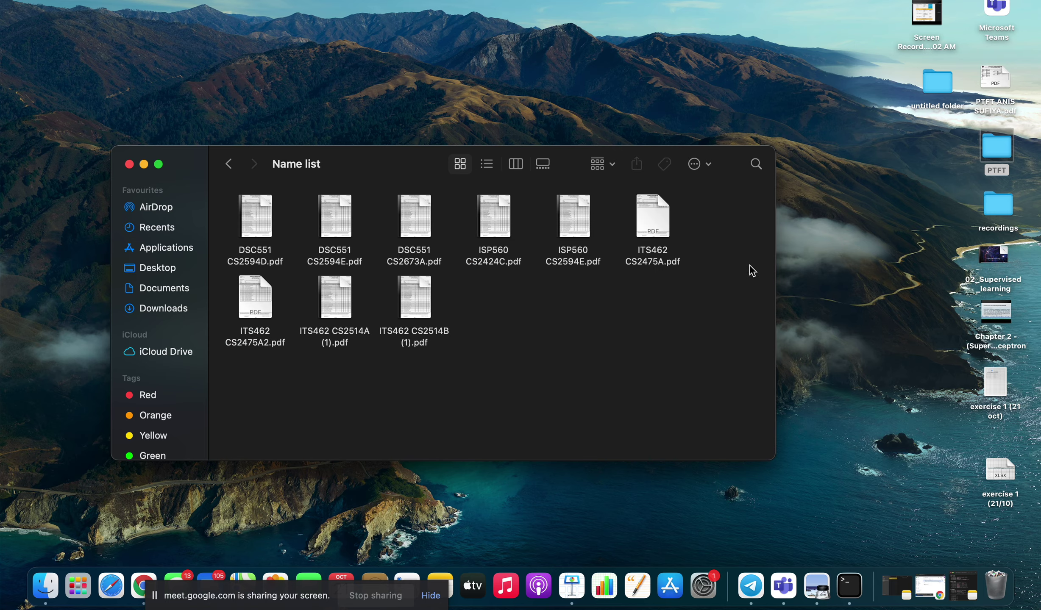
Open the lecturer's timetable PDF from the desktop, check the groups in Thursday's ISP560 session, and close it.
{"action": "double_click", "coordinate": [997, 89]}
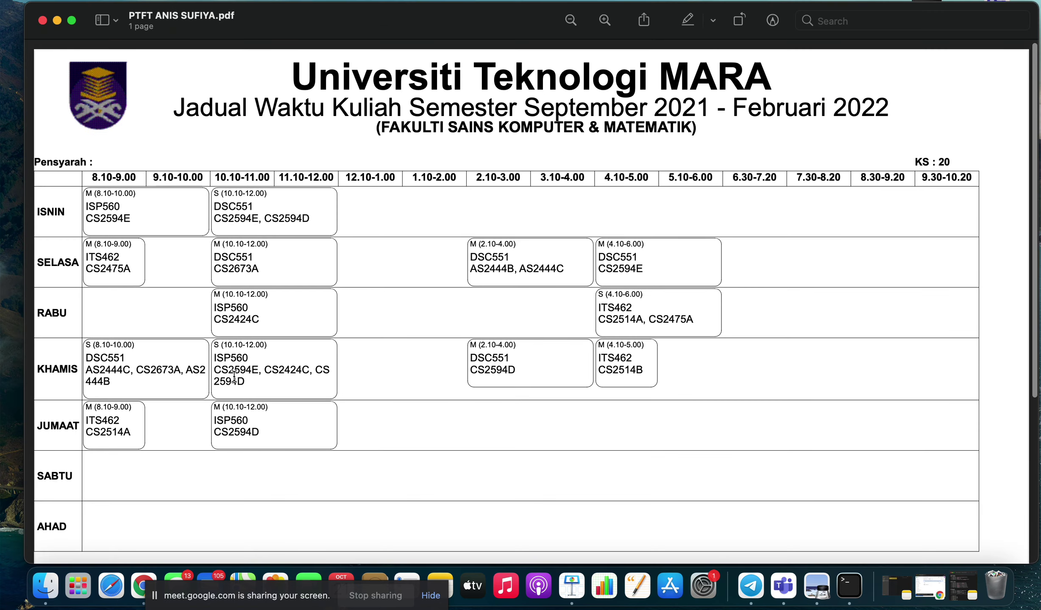
{"action": "left_click_drag", "start_coordinate": [225, 370], "coordinate": [258, 388]}
{"action": "left_click", "coordinate": [259, 388]}
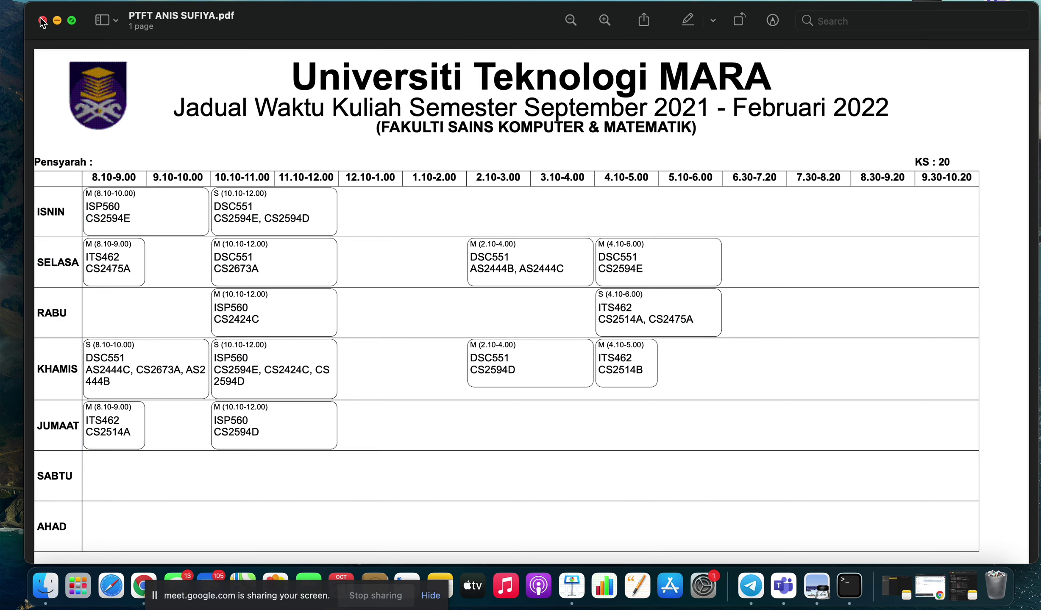
{"action": "left_click", "coordinate": [43, 21]}
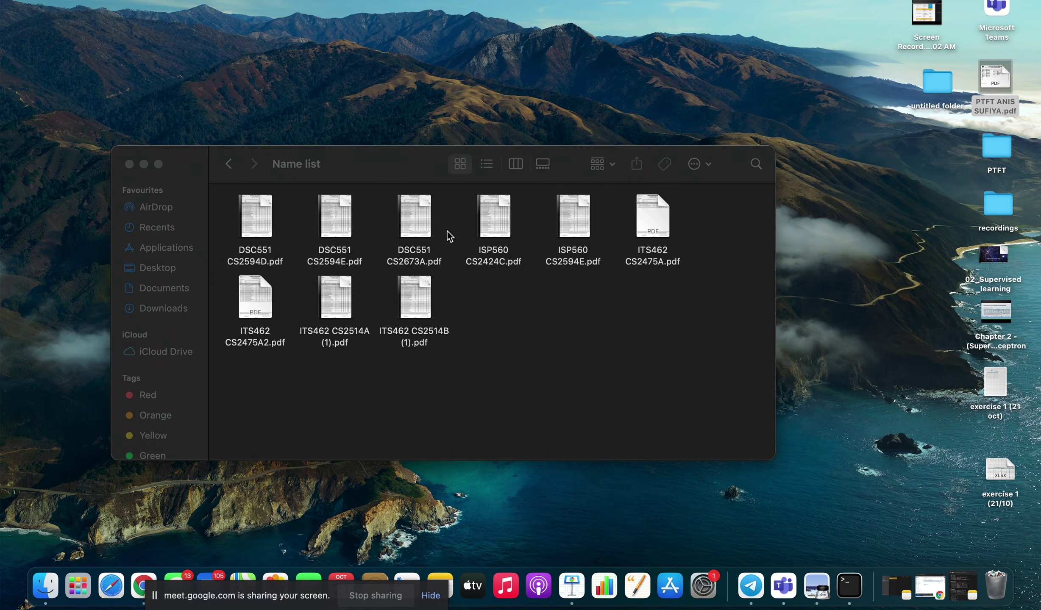
Open the class list ISP560 CS2594E.pdf and read through the student names on its first page.
{"action": "left_click", "coordinate": [571, 212]}
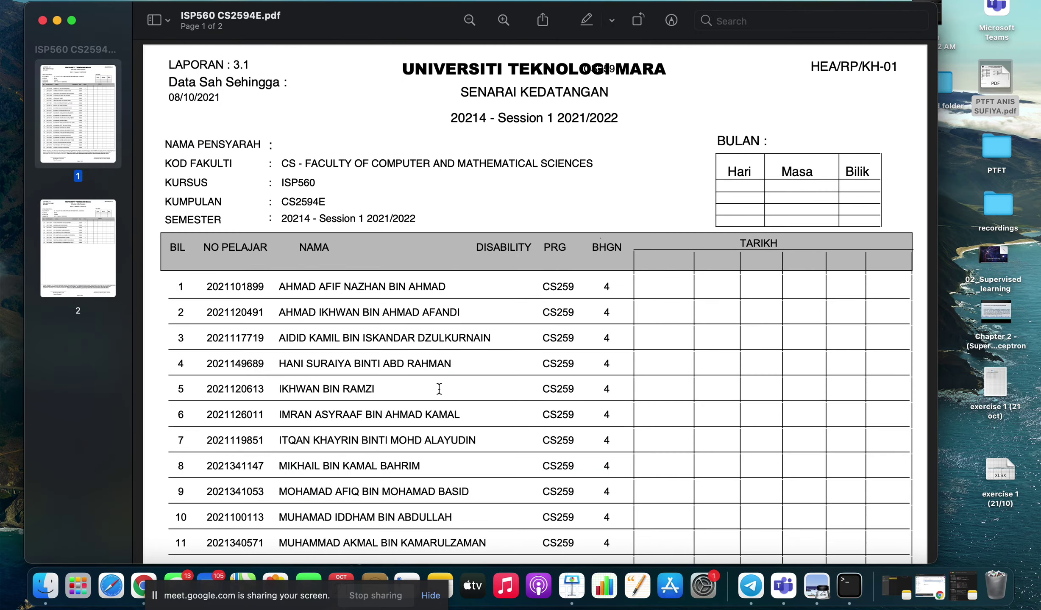
{"action": "scroll", "coordinate": [440, 388], "scroll_direction": "down", "scroll_amount": 10}
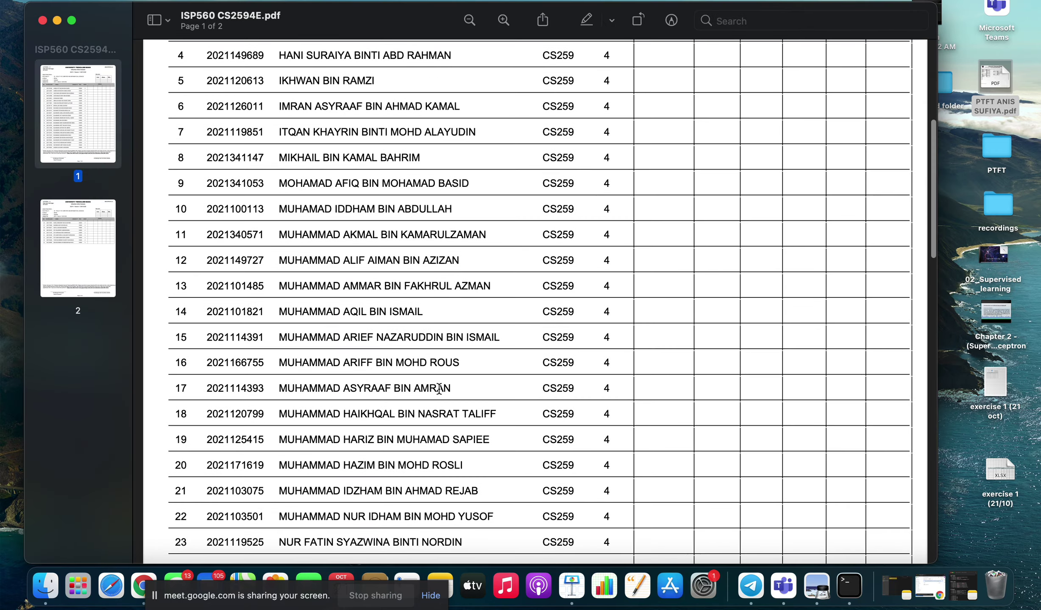
{"action": "scroll", "coordinate": [439, 389], "scroll_direction": "down", "scroll_amount": 4}
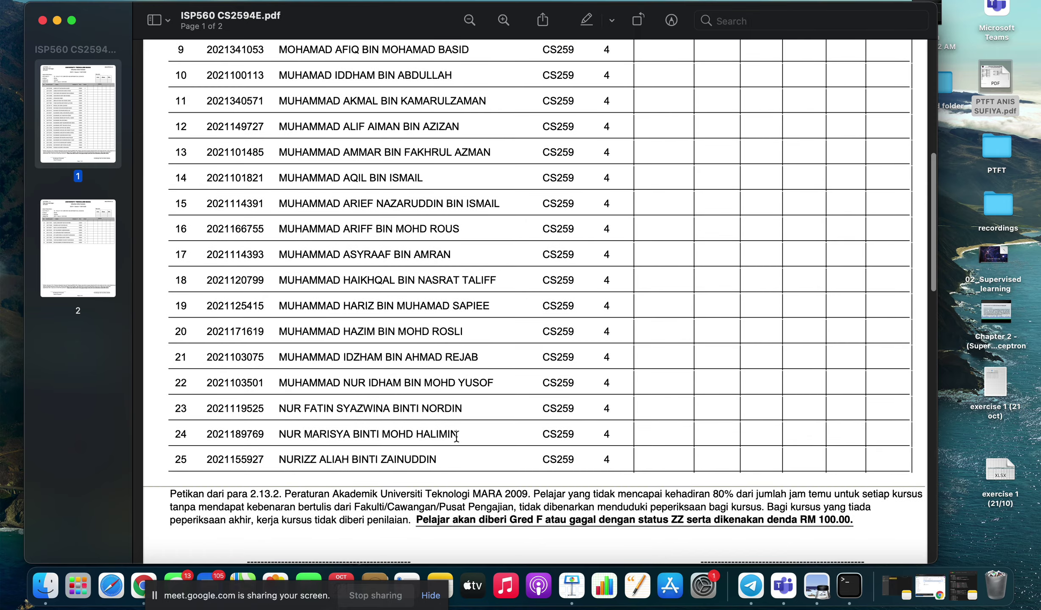
{"action": "left_click_drag", "start_coordinate": [456, 437], "coordinate": [285, 439]}
{"action": "scroll", "coordinate": [285, 440], "scroll_direction": "up", "scroll_amount": 8}
{"action": "scroll", "coordinate": [286, 441], "scroll_direction": "up", "scroll_amount": 2}
{"action": "left_click_drag", "start_coordinate": [333, 111], "coordinate": [275, 111]}
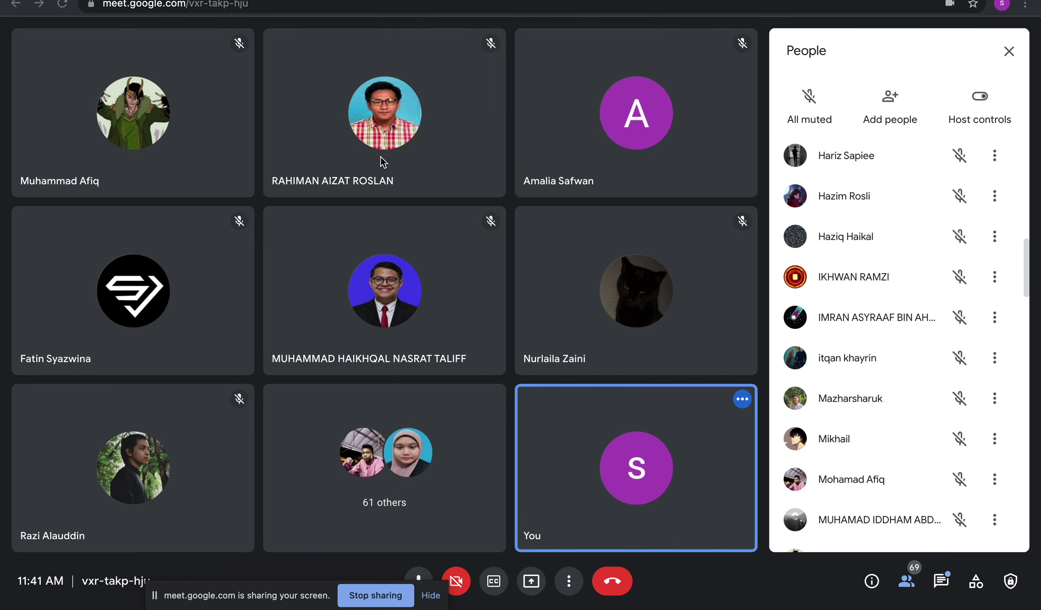
Return to the meeting and look through its participant list for a student from the class list.
{"action": "scroll", "coordinate": [841, 367], "scroll_direction": "down", "scroll_amount": 9}
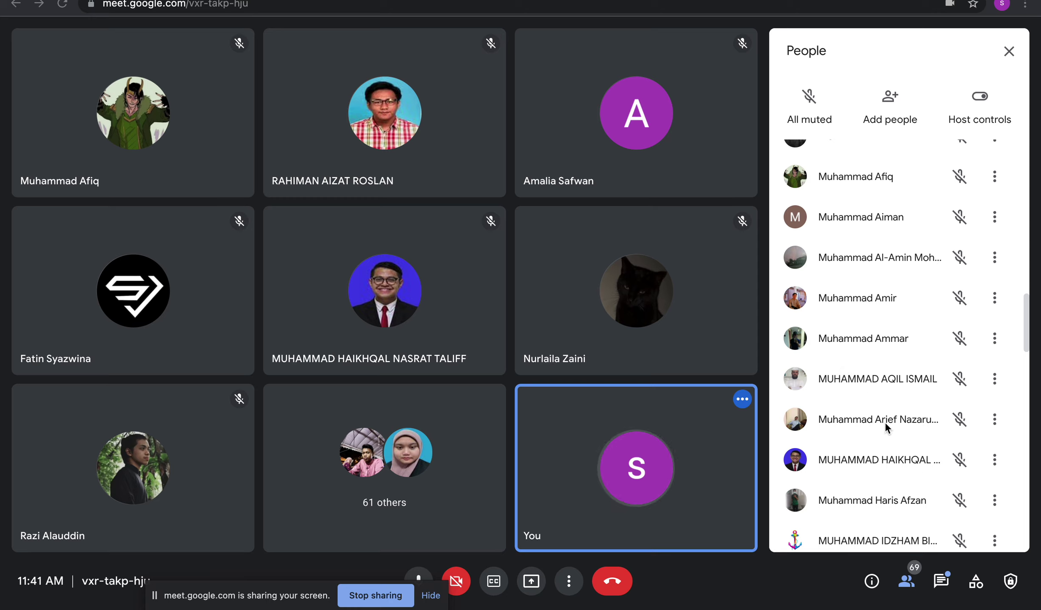
{"action": "scroll", "coordinate": [885, 423], "scroll_direction": "down", "scroll_amount": 2}
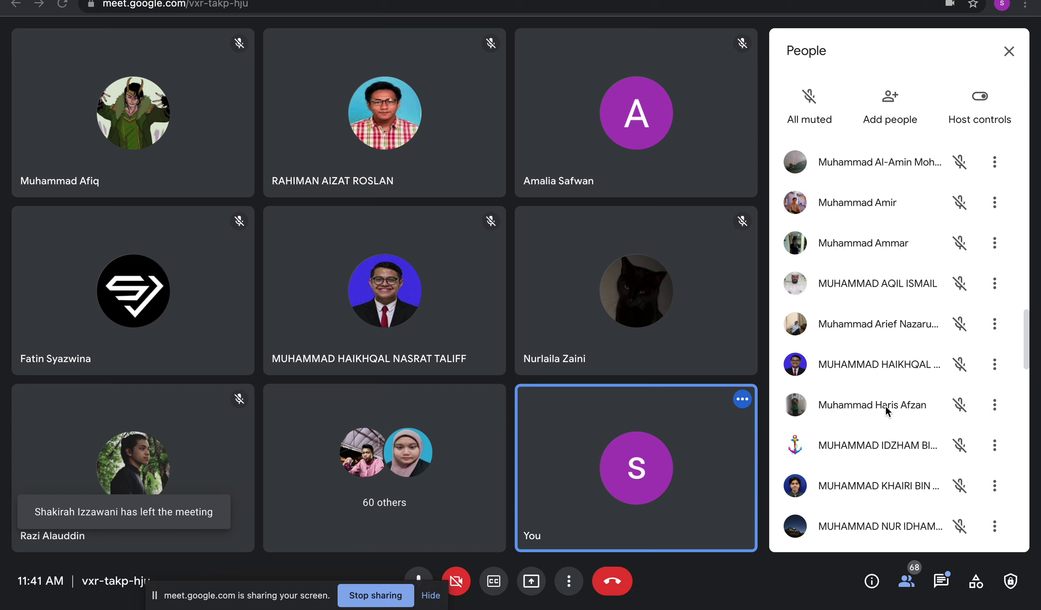
{"action": "scroll", "coordinate": [886, 407], "scroll_direction": "down", "scroll_amount": 10}
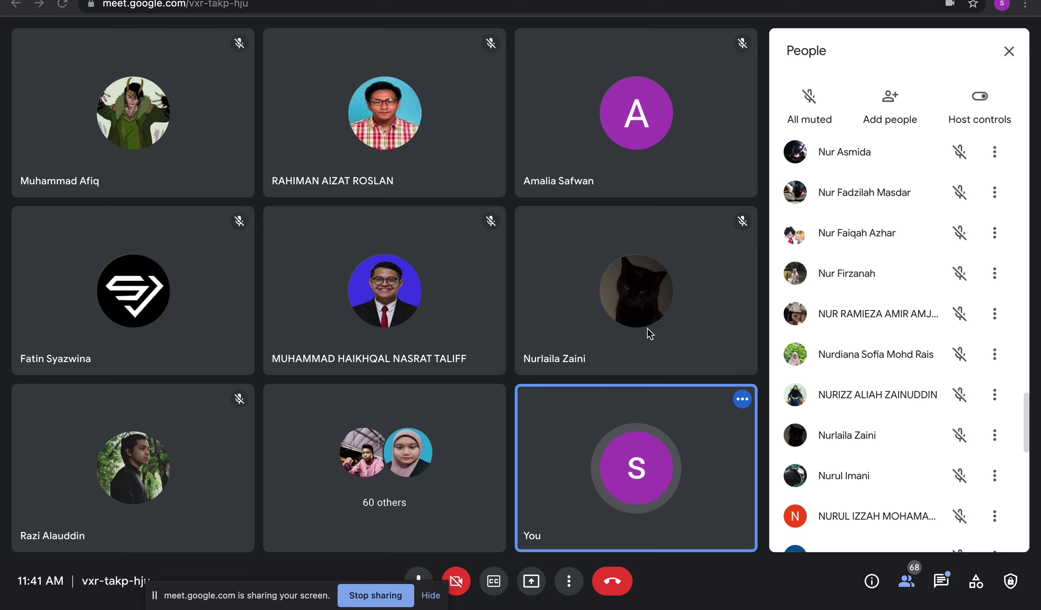
{"action": "scroll", "coordinate": [880, 288], "scroll_direction": "down", "scroll_amount": 12}
{"action": "scroll", "coordinate": [879, 289], "scroll_direction": "up", "scroll_amount": 15}
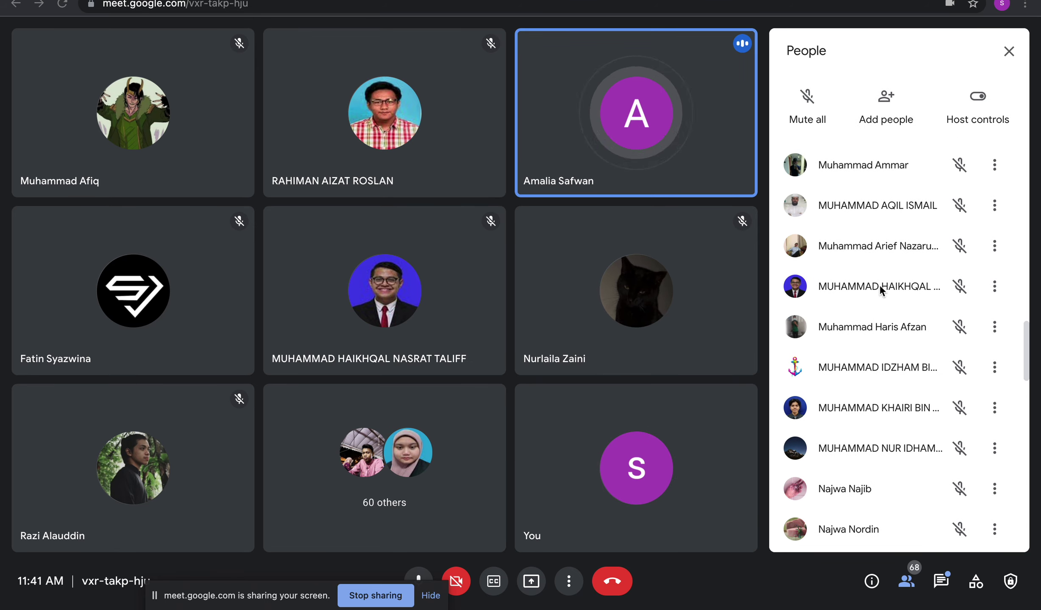
{"action": "scroll", "coordinate": [879, 288], "scroll_direction": "up", "scroll_amount": 3}
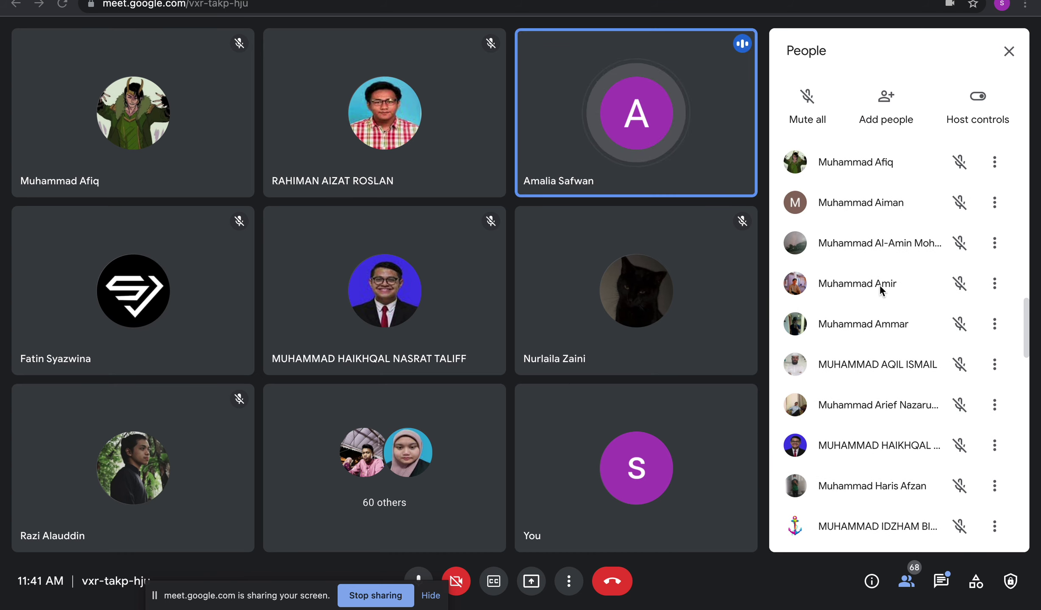
{"action": "scroll", "coordinate": [879, 285], "scroll_direction": "up", "scroll_amount": 5}
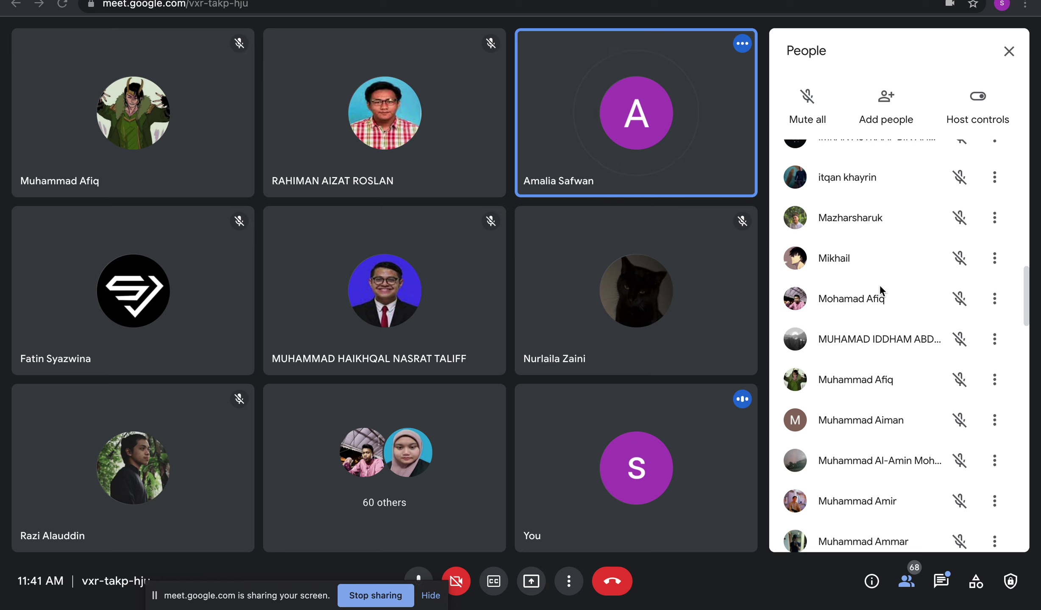
{"action": "scroll", "coordinate": [879, 285], "scroll_direction": "down", "scroll_amount": 10}
{"action": "scroll", "coordinate": [879, 285], "scroll_direction": "up", "scroll_amount": 1}
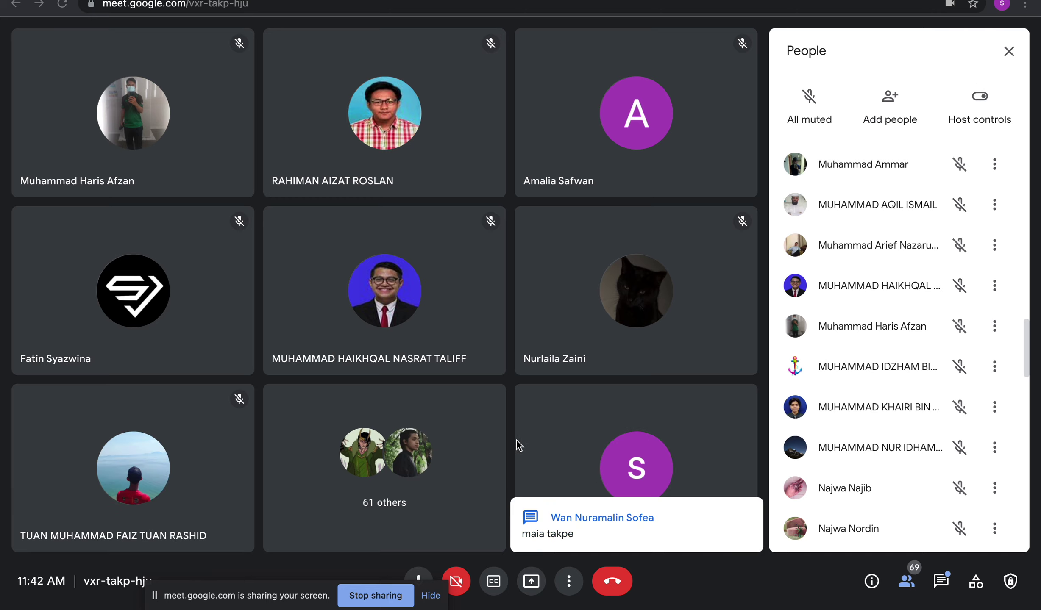
Check the other meeting briefly, then move the screen-sharing notice clear of the call controls in this meeting.
{"action": "key", "text": "ctrl+Tab"}
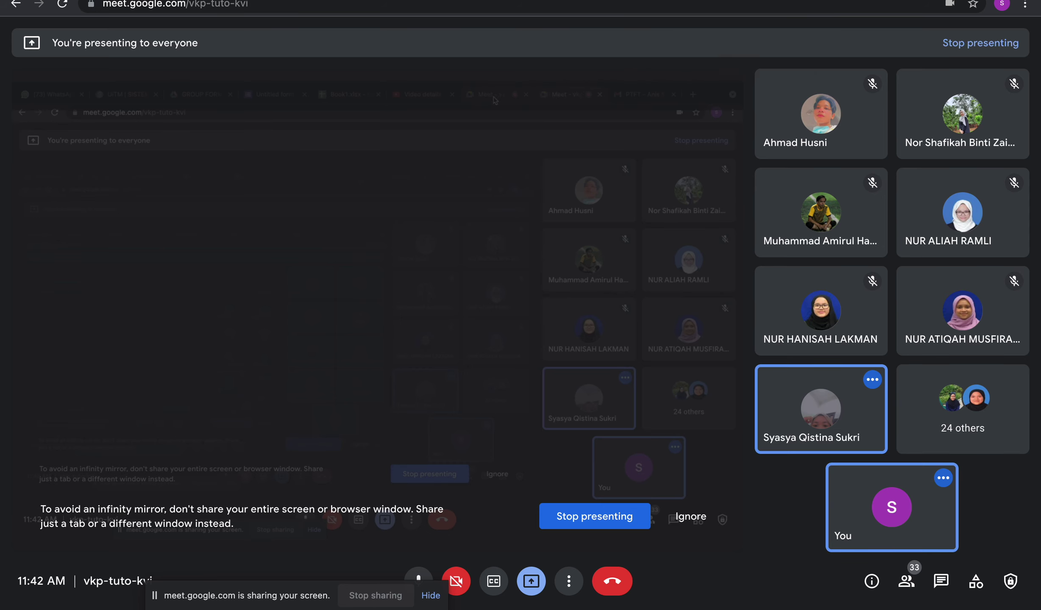
{"action": "key", "text": "ctrl+Tab"}
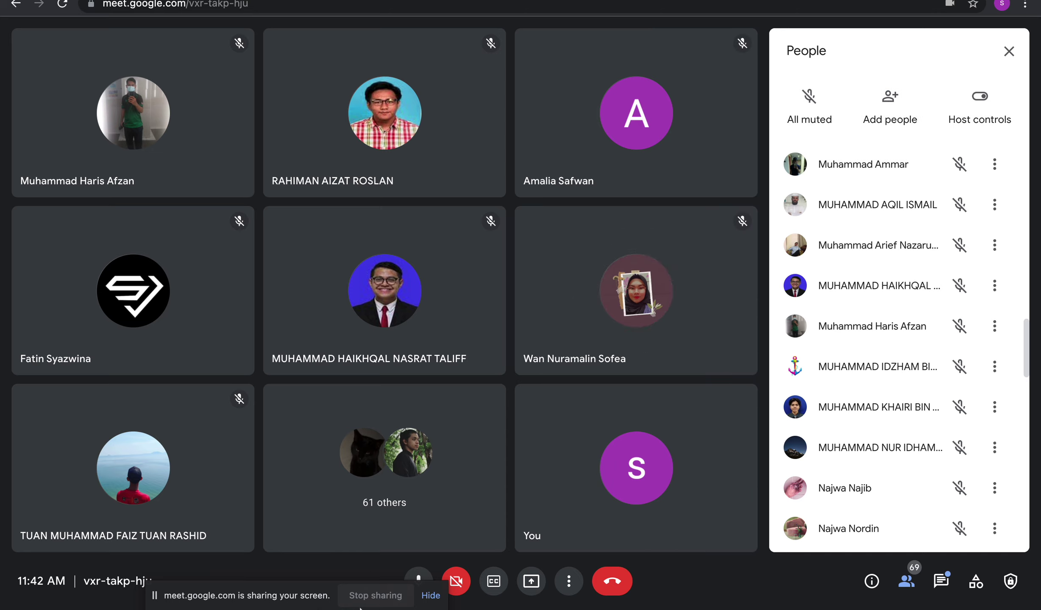
{"action": "left_click_drag", "start_coordinate": [325, 603], "coordinate": [218, 600]}
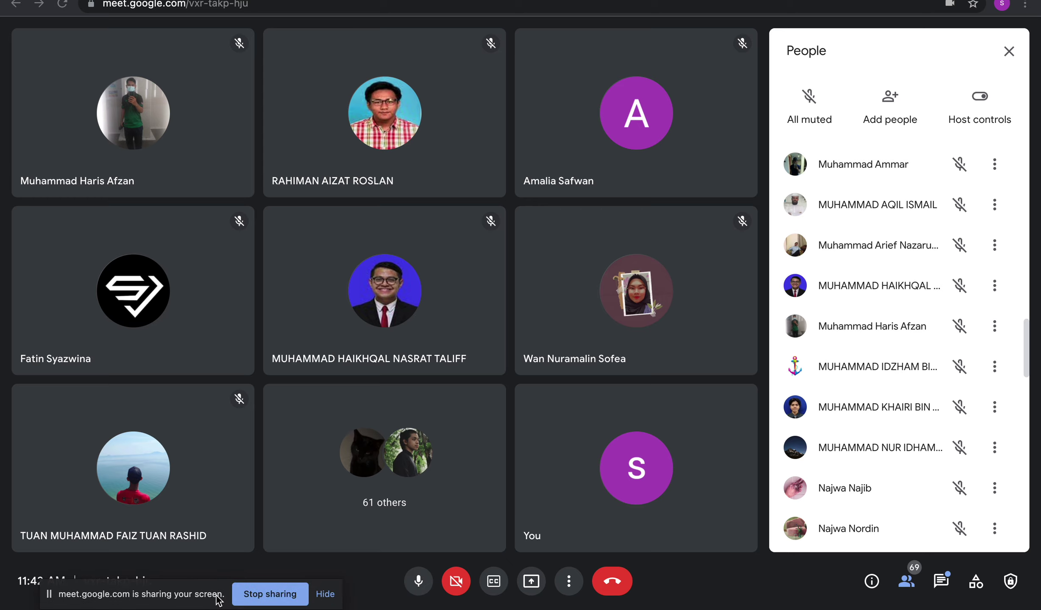
{"action": "left_click", "coordinate": [532, 588]}
{"action": "left_click", "coordinate": [531, 588]}
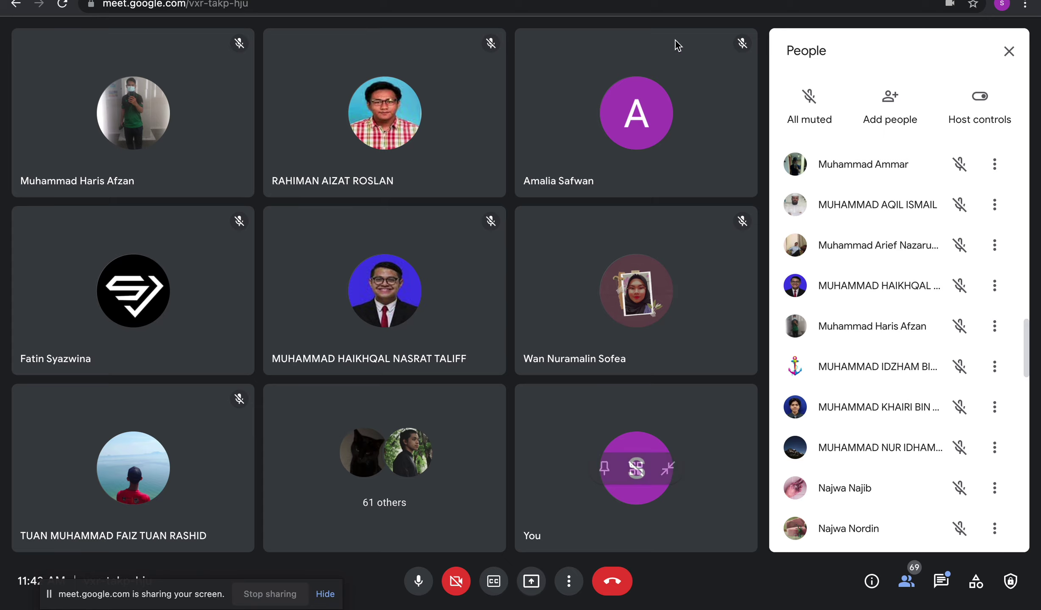
Switch to the other meeting, open its participant list and look through the attendees.
{"action": "left_click", "coordinate": [785, 0]}
{"action": "mouse_move", "coordinate": [766, 253]}
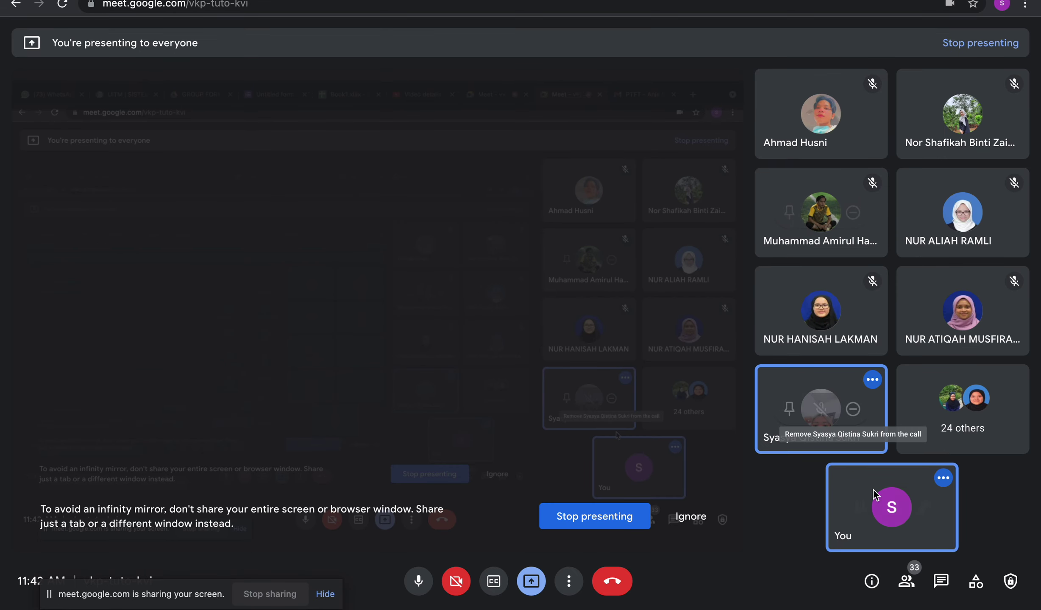
{"action": "left_click", "coordinate": [906, 581]}
{"action": "scroll", "coordinate": [868, 319], "scroll_direction": "down", "scroll_amount": 10}
{"action": "scroll", "coordinate": [873, 381], "scroll_direction": "down", "scroll_amount": 10}
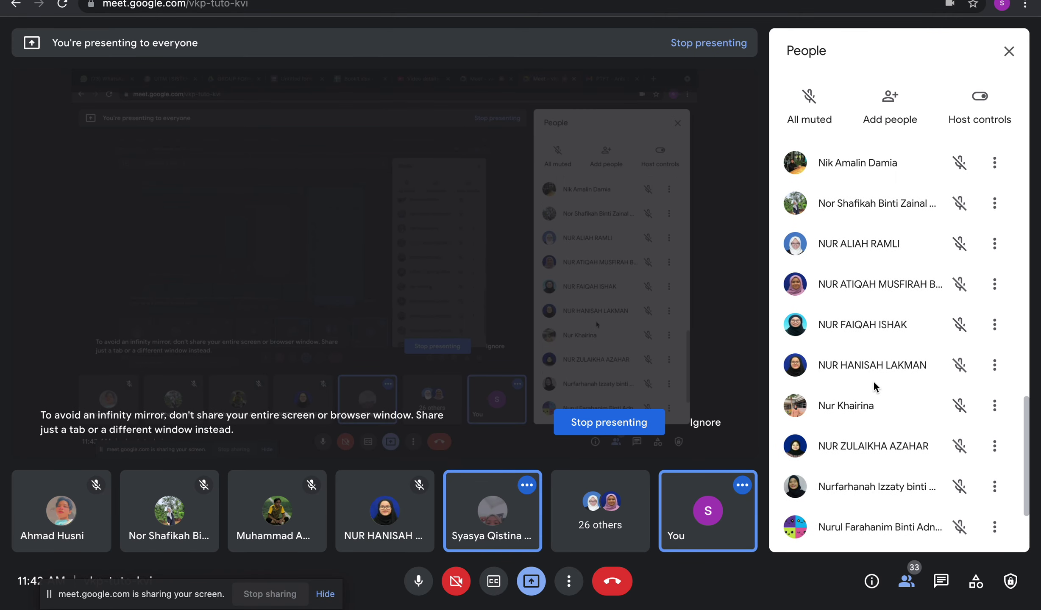
{"action": "scroll", "coordinate": [874, 380], "scroll_direction": "down", "scroll_amount": 3}
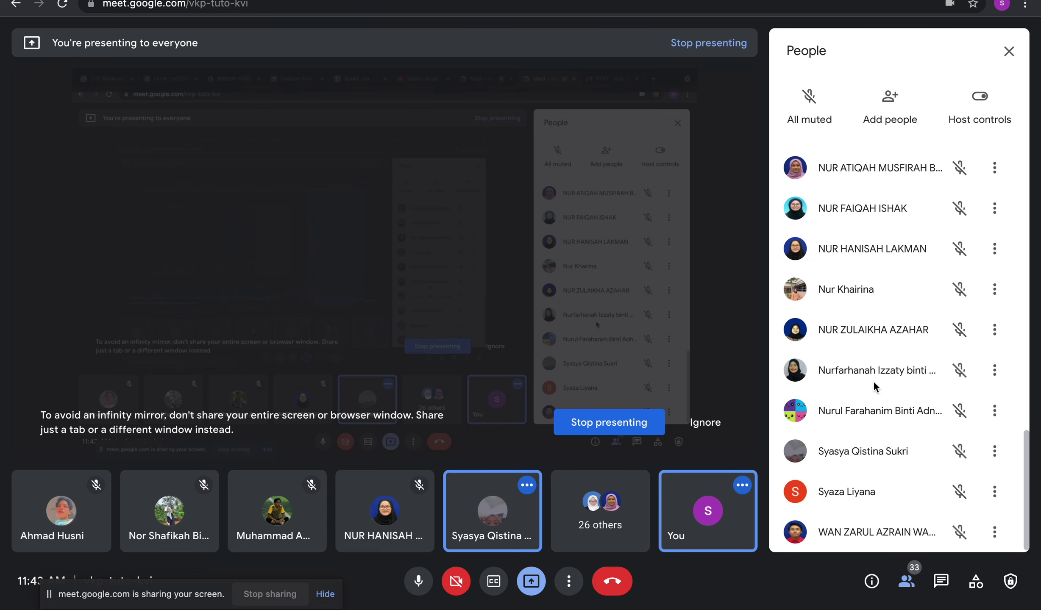
{"action": "scroll", "coordinate": [873, 381], "scroll_direction": "up", "scroll_amount": 2}
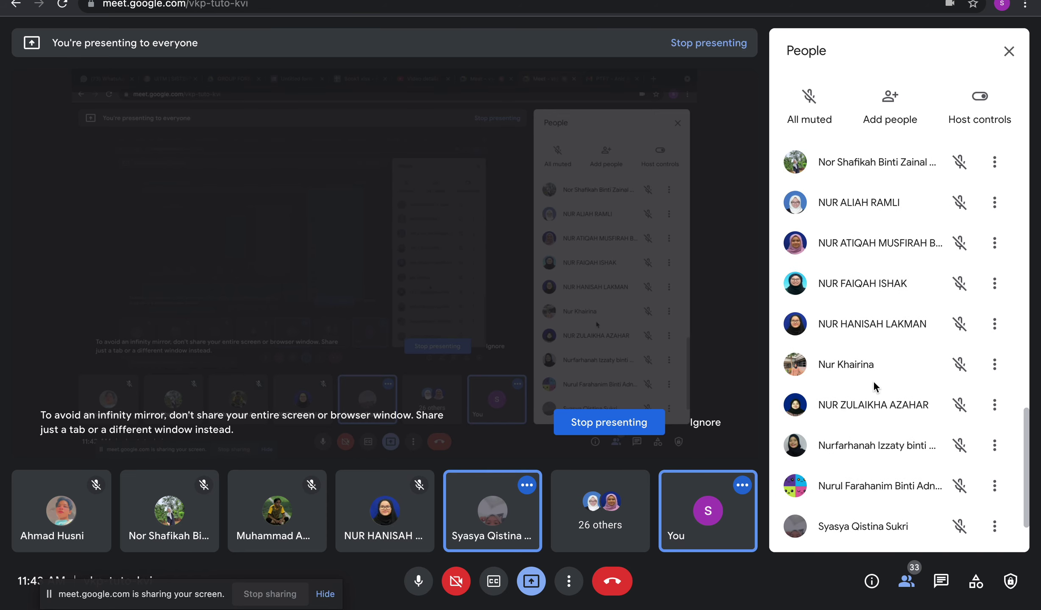
{"action": "scroll", "coordinate": [873, 380], "scroll_direction": "up", "scroll_amount": 5}
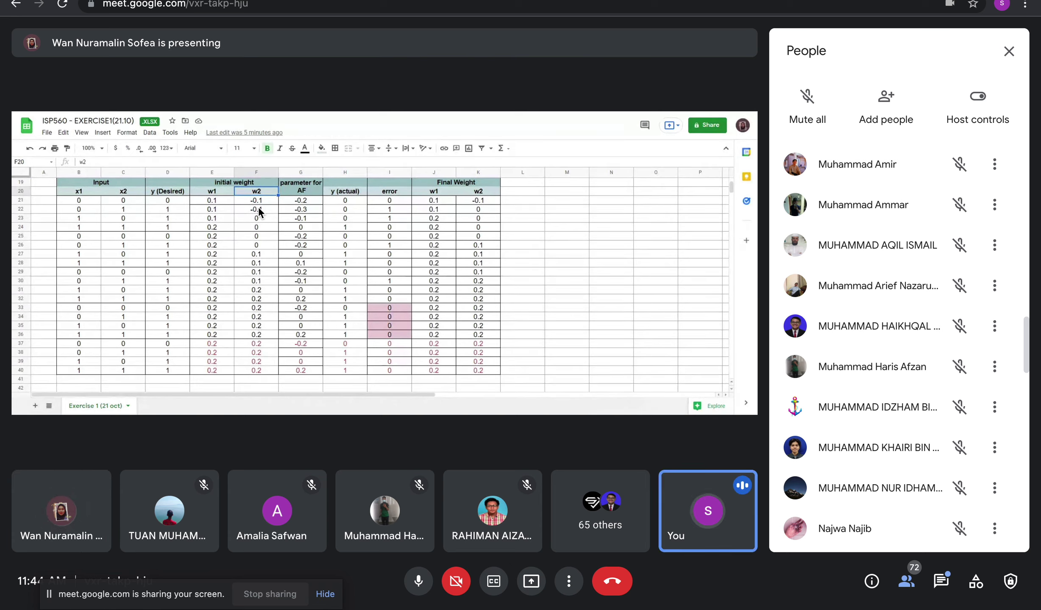
Present the entire screen to the meeting where the student presented, and switch to the Book1 exercise spreadsheet.
{"action": "mouse_move", "coordinate": [214, 204]}
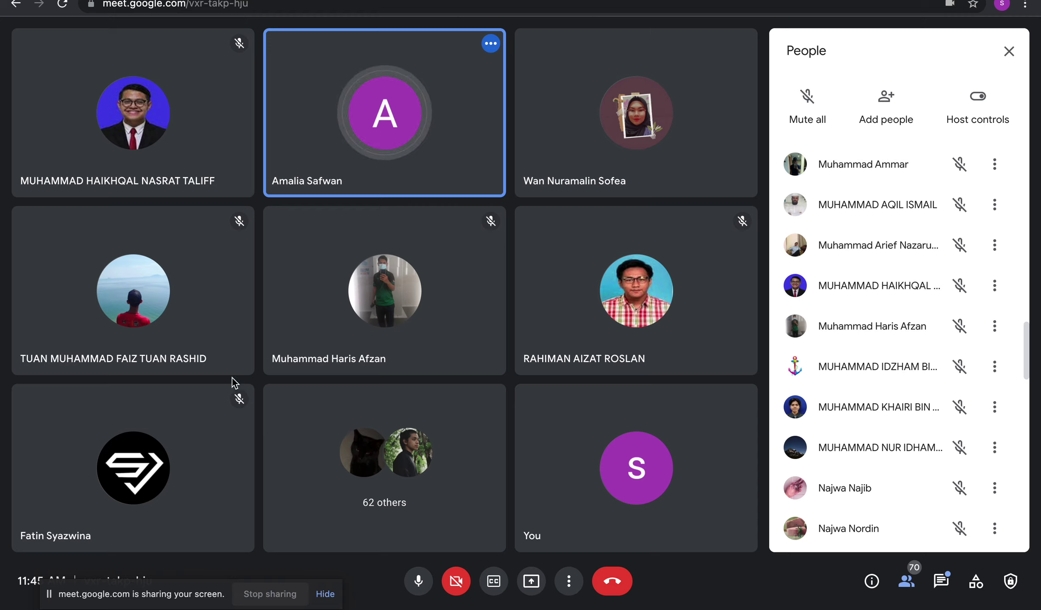
{"action": "left_click", "coordinate": [531, 581]}
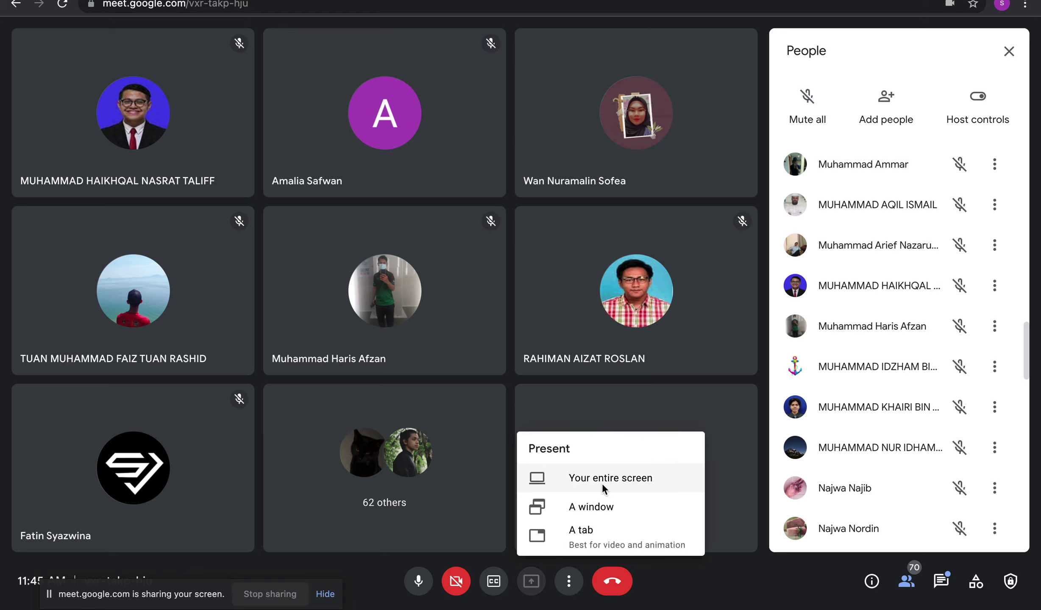
{"action": "left_click", "coordinate": [601, 486]}
{"action": "left_click", "coordinate": [443, 169]}
{"action": "left_click", "coordinate": [707, 302]}
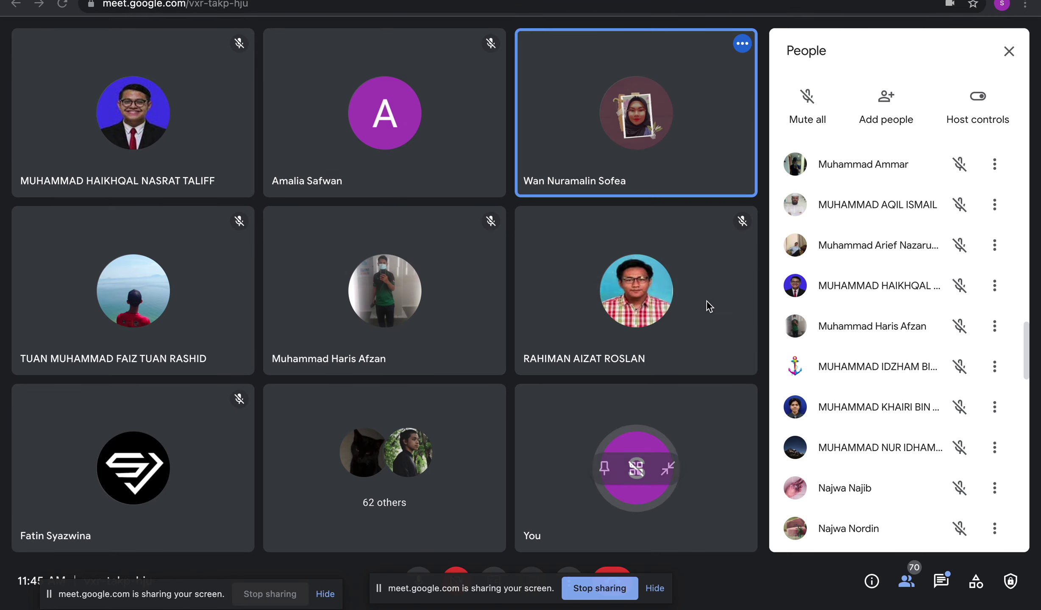
{"action": "key", "text": "ctrl+Tab"}
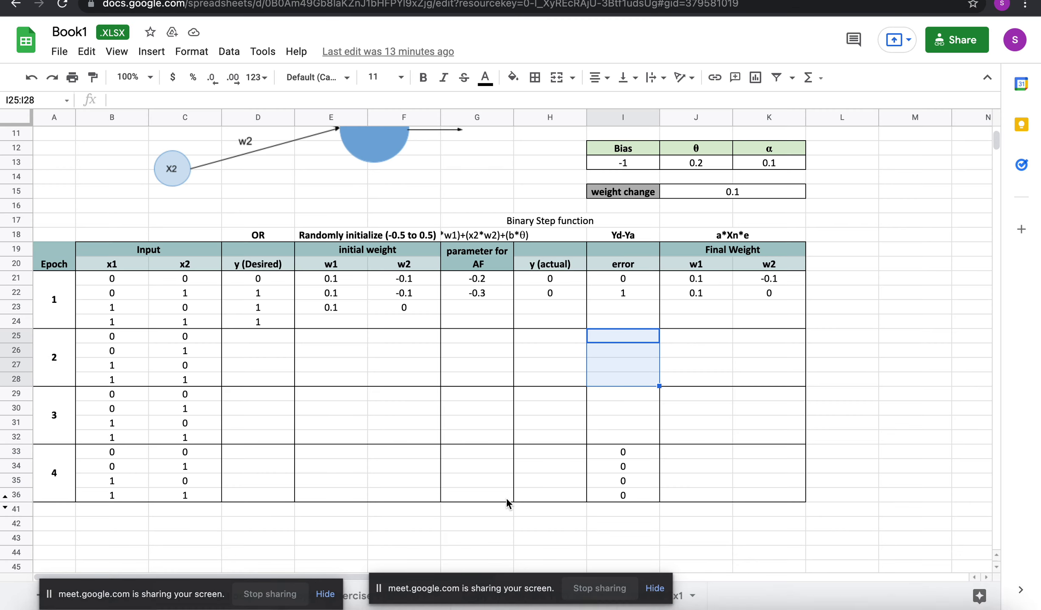
Move the screen-sharing notice clear of the sheet names and show the training table on the answer Ex1 sheet.
{"action": "left_click_drag", "start_coordinate": [465, 581], "coordinate": [768, 549]}
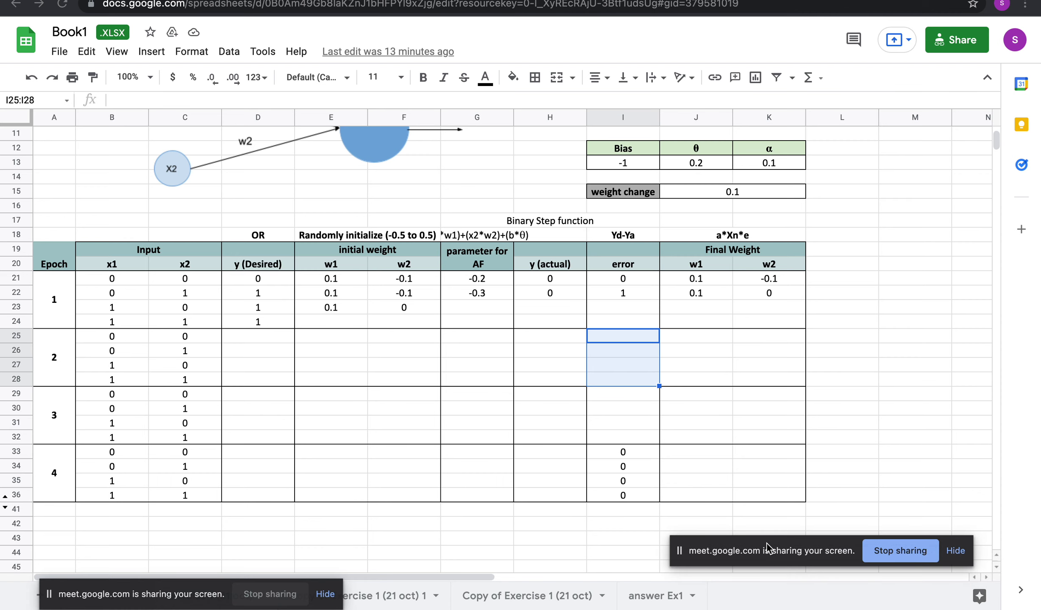
{"action": "left_click", "coordinate": [658, 598]}
{"action": "scroll", "coordinate": [635, 392], "scroll_direction": "down", "scroll_amount": 4}
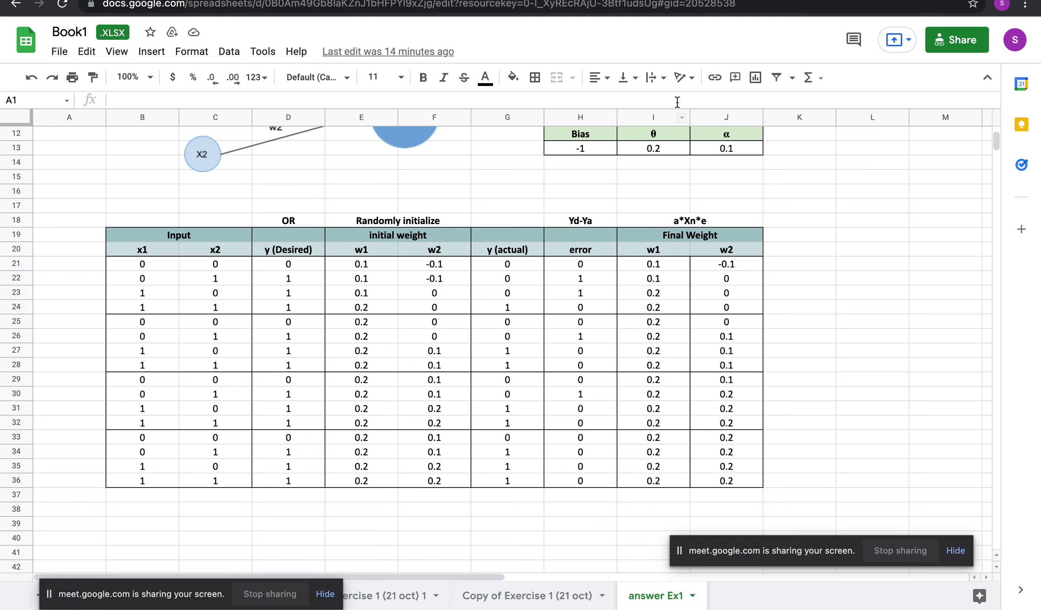
Check the meeting briefly, then return to the answer Ex1 sheet.
{"action": "key", "text": "ctrl+Tab"}
{"action": "key", "text": "ctrl+Tab"}
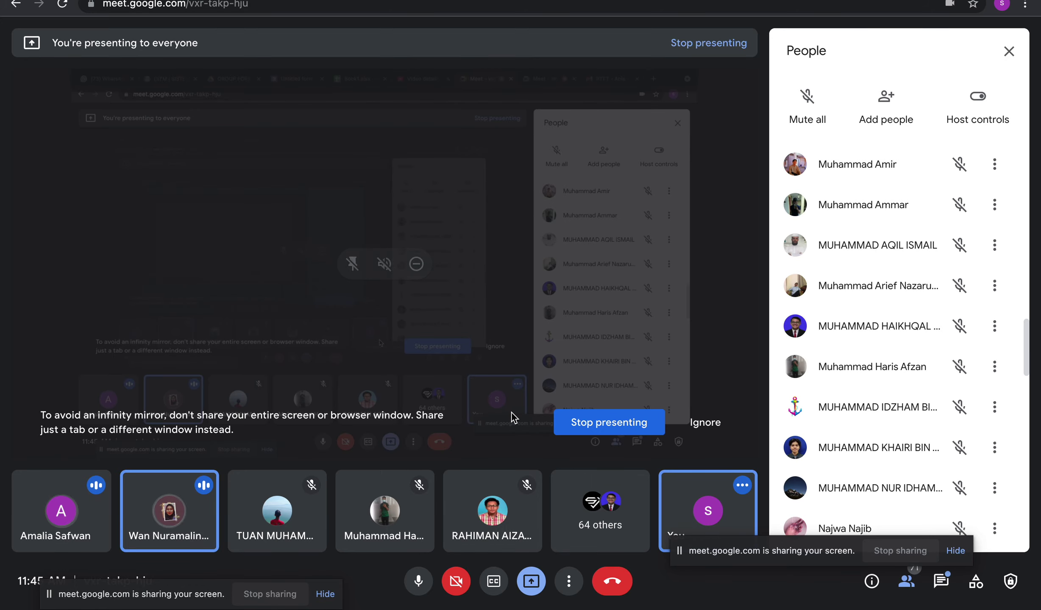
{"action": "left_click", "coordinate": [457, 19]}
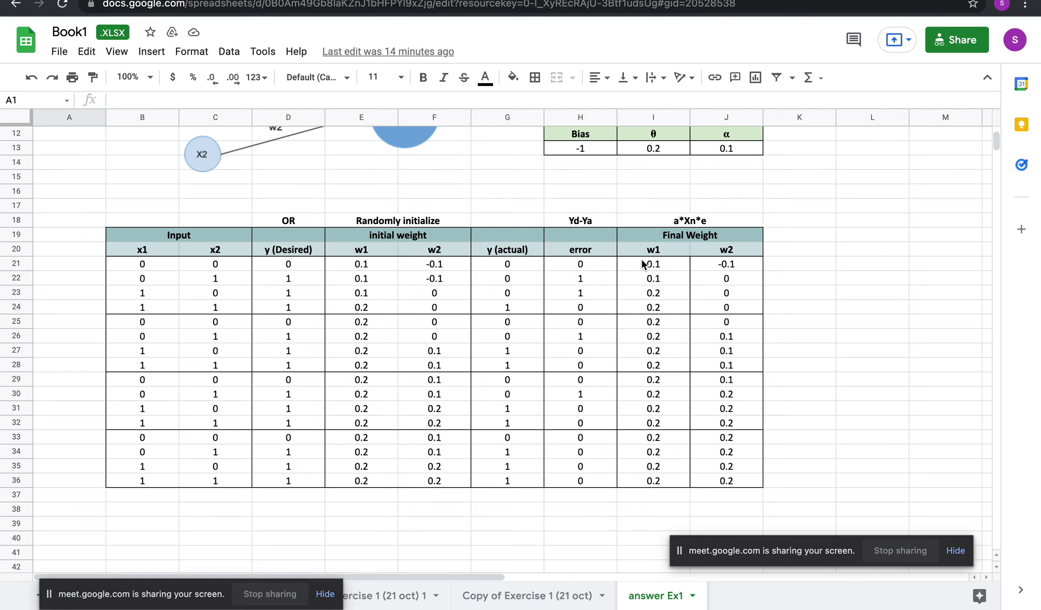
Switch to the ISP560 - 21/10/2021 form, copy its response link and close the send dialog.
{"action": "left_click", "coordinate": [413, 2]}
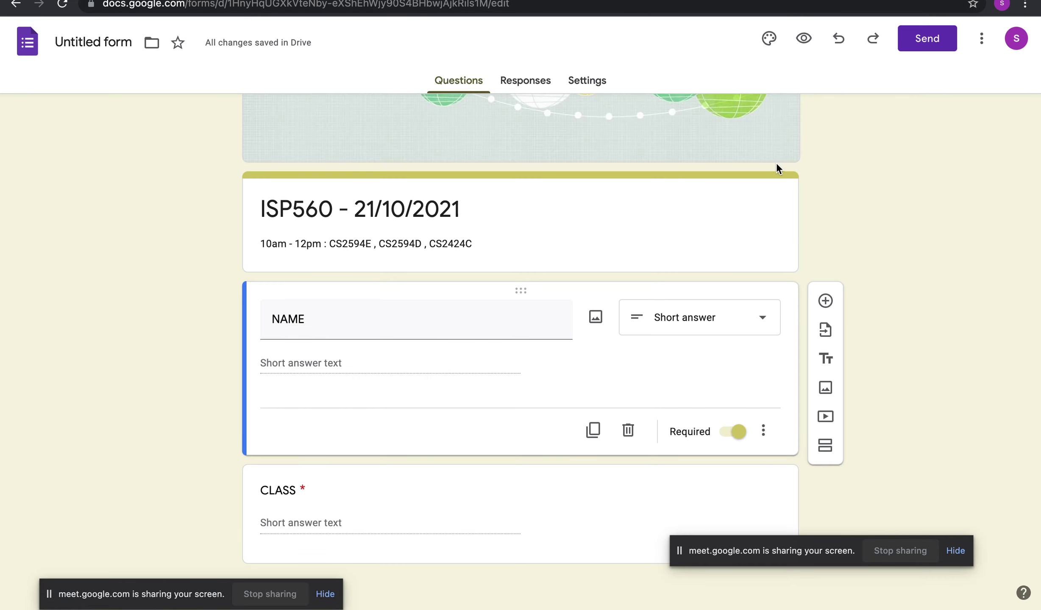
{"action": "left_click", "coordinate": [932, 40]}
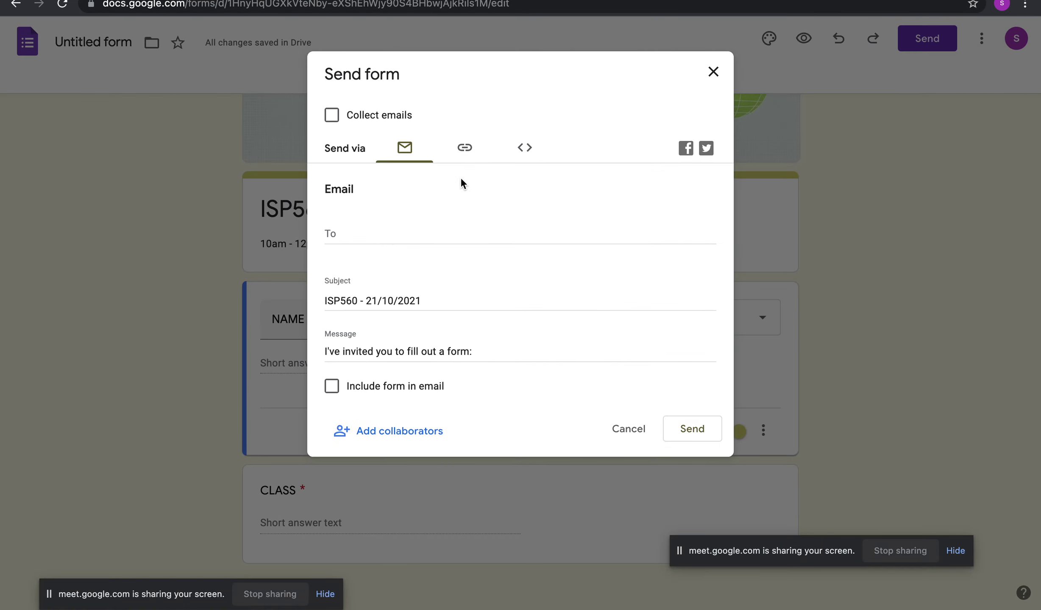
{"action": "left_click", "coordinate": [464, 155]}
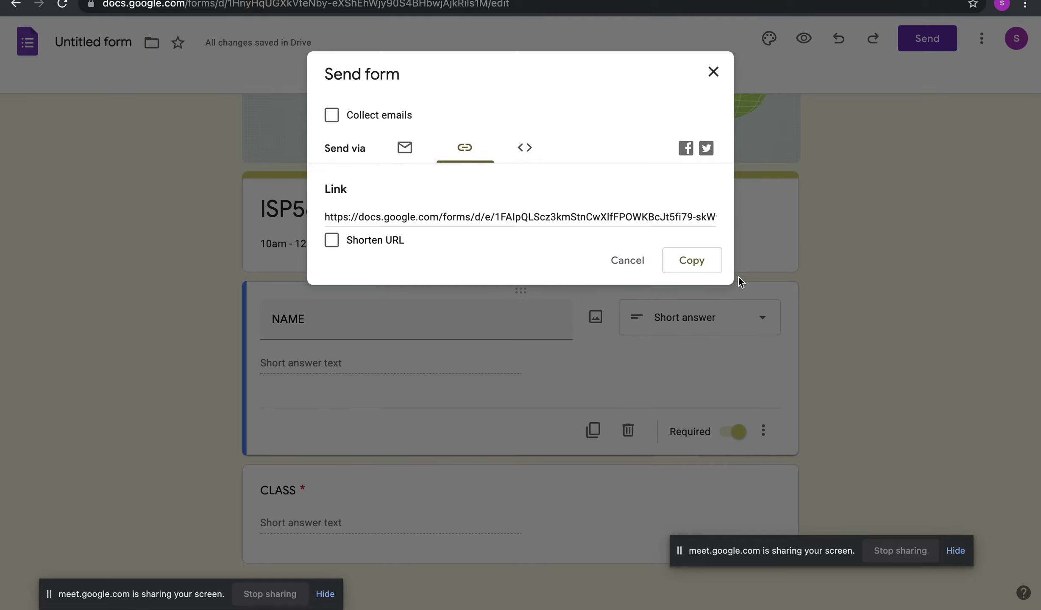
{"action": "left_click", "coordinate": [702, 262]}
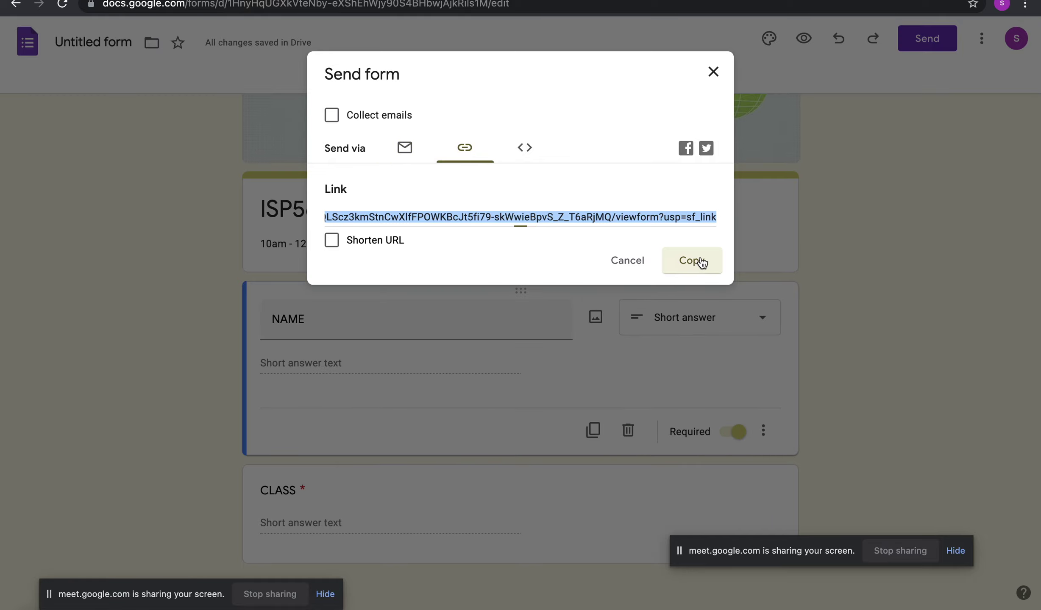
{"action": "left_click", "coordinate": [714, 81]}
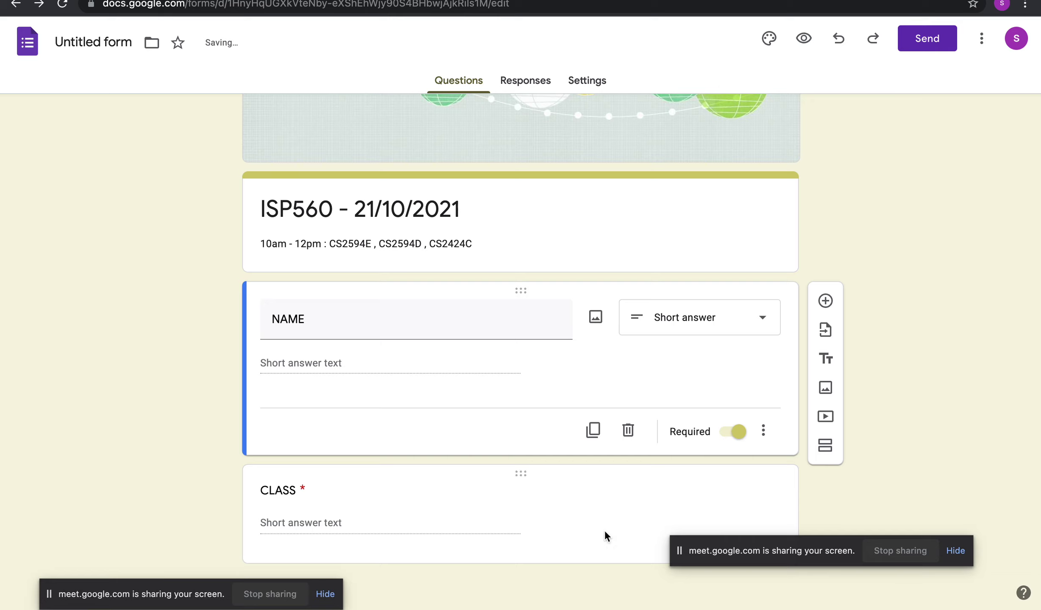